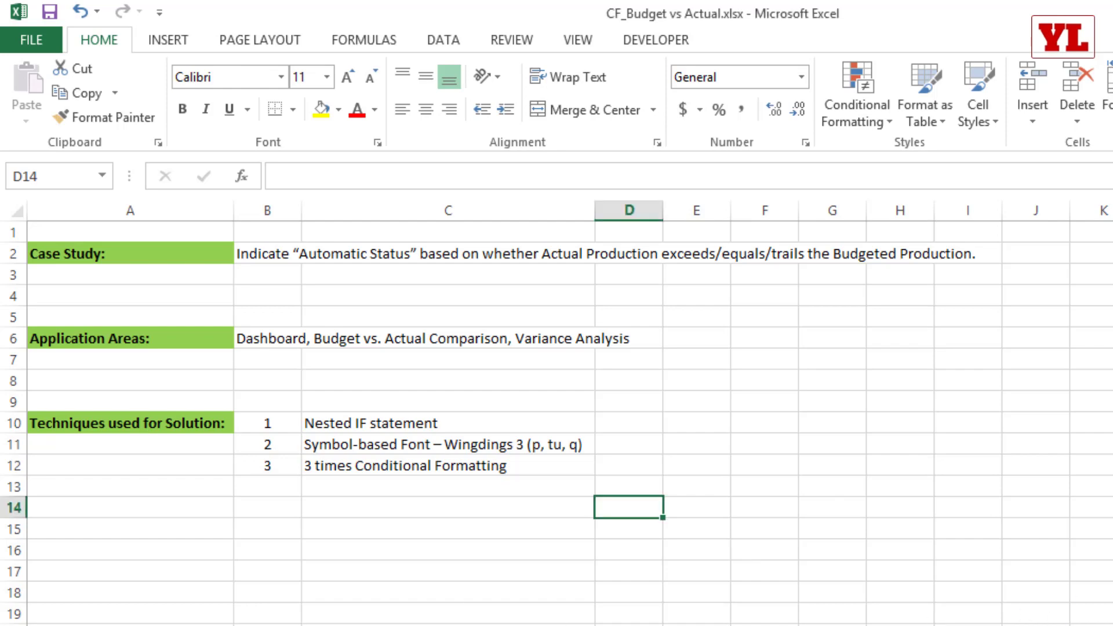
# Expand the Sample table and examine the budgeted production, actual production and status for January, February and March
pyautogui.hotkey('ctrl', 'pagedown')
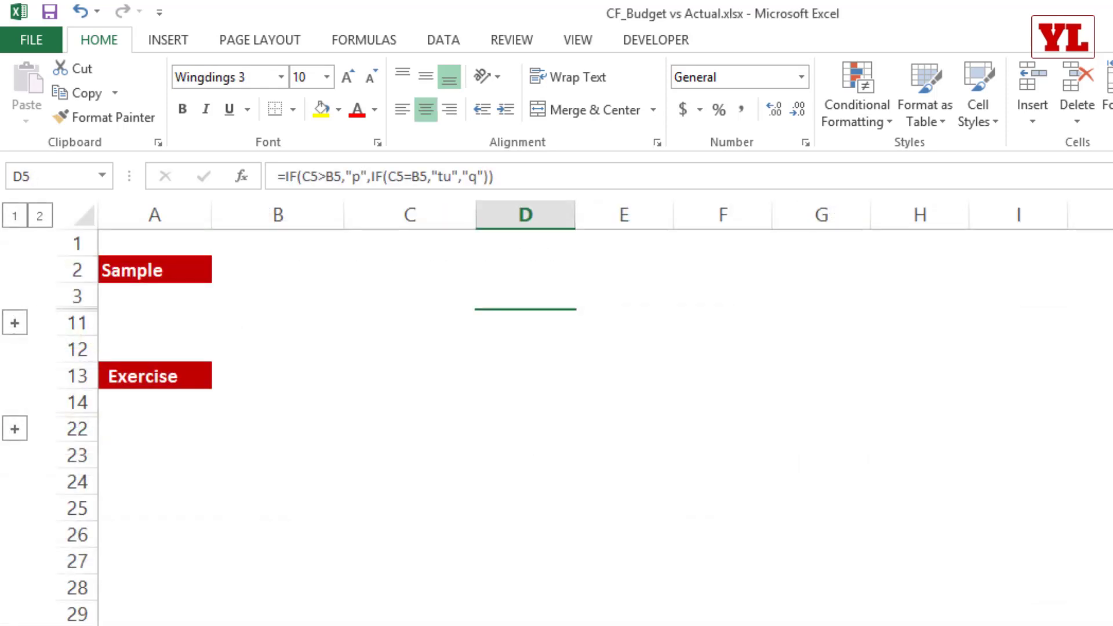
pyautogui.click(16, 323)
pyautogui.moveTo(149, 337); pyautogui.dragTo(149, 534)
pyautogui.moveTo(307, 333); pyautogui.dragTo(282, 534)
pyautogui.moveTo(373, 350); pyautogui.dragTo(405, 518)
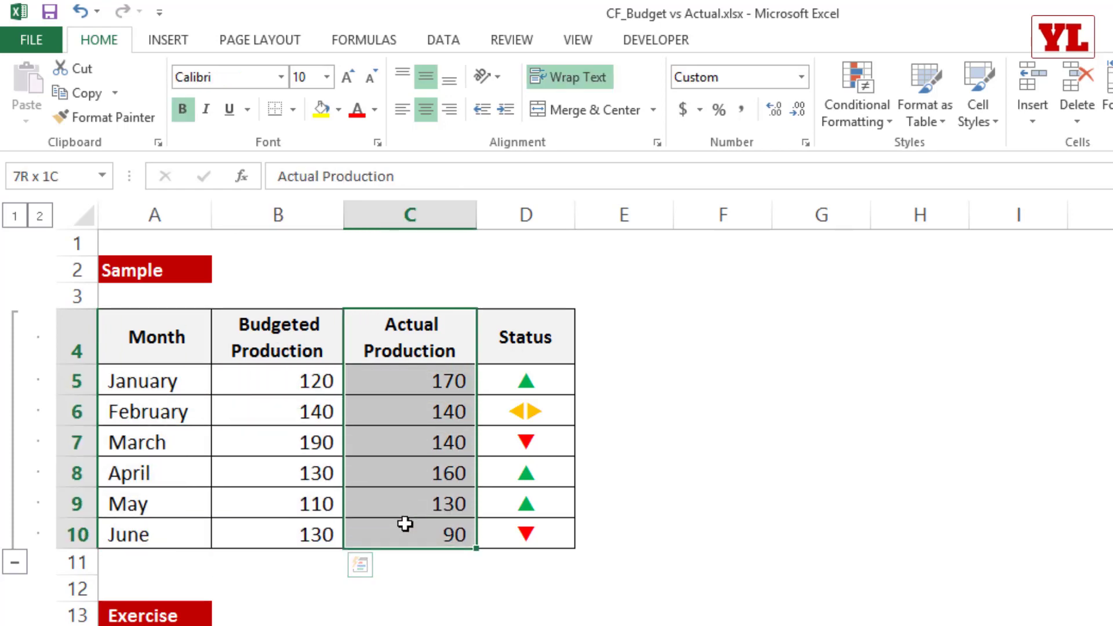
pyautogui.click(398, 380)
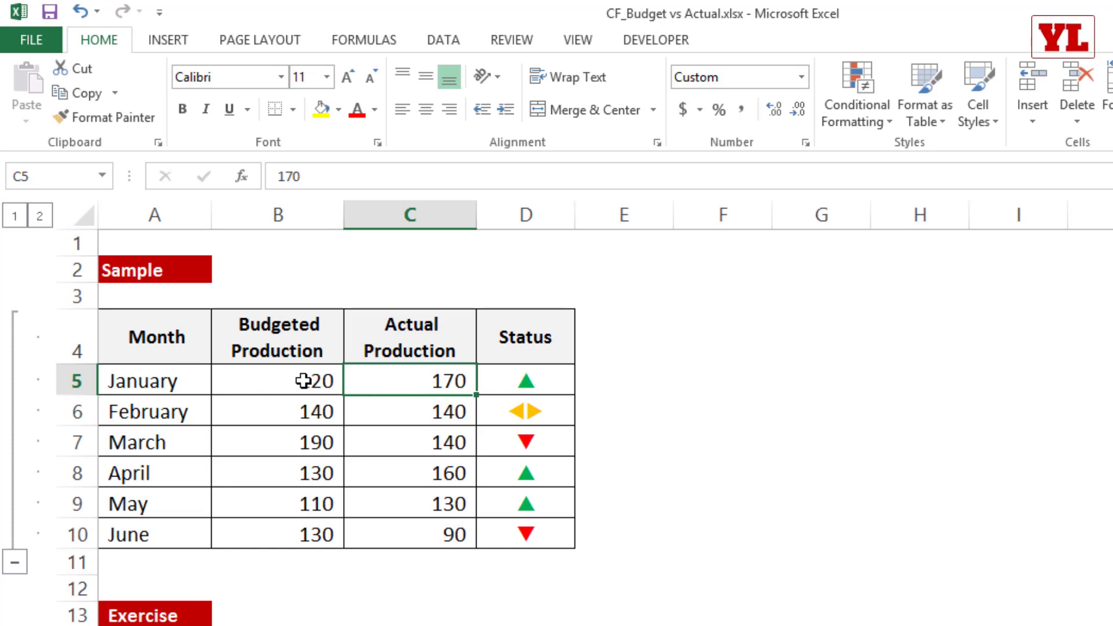
pyautogui.click(525, 381)
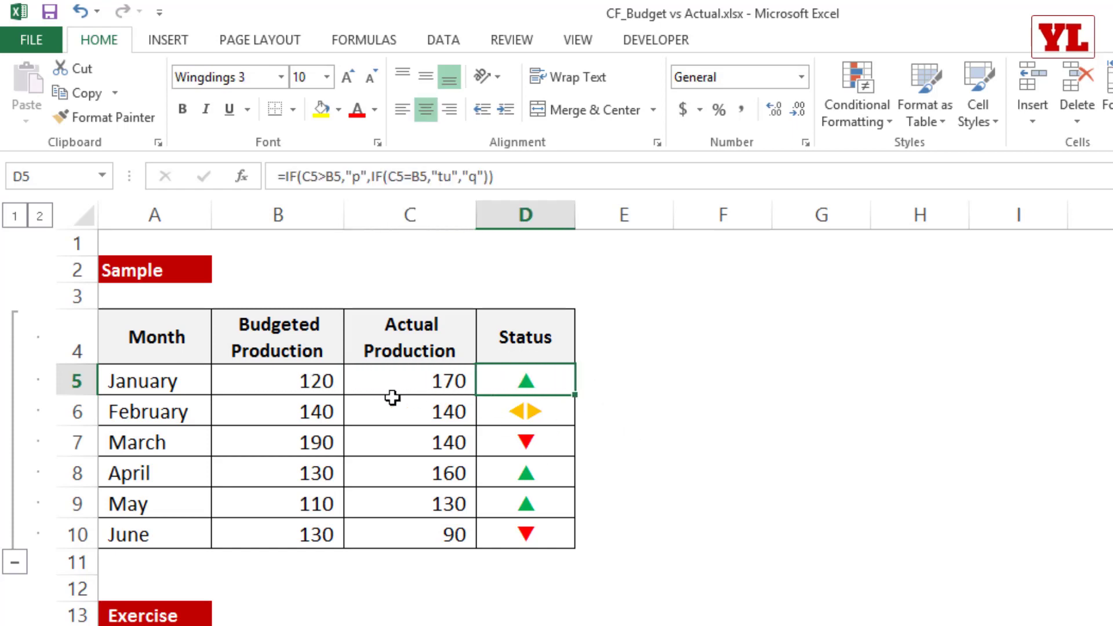
pyautogui.moveTo(306, 410); pyautogui.dragTo(403, 410)
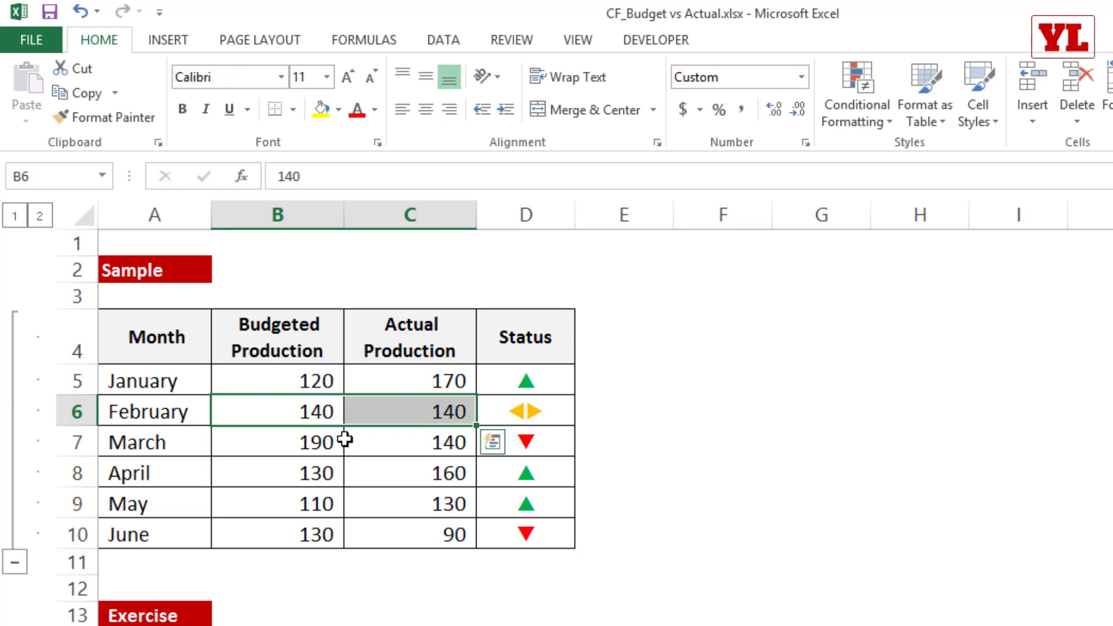
pyautogui.moveTo(341, 439); pyautogui.dragTo(394, 440)
pyautogui.click(543, 444)
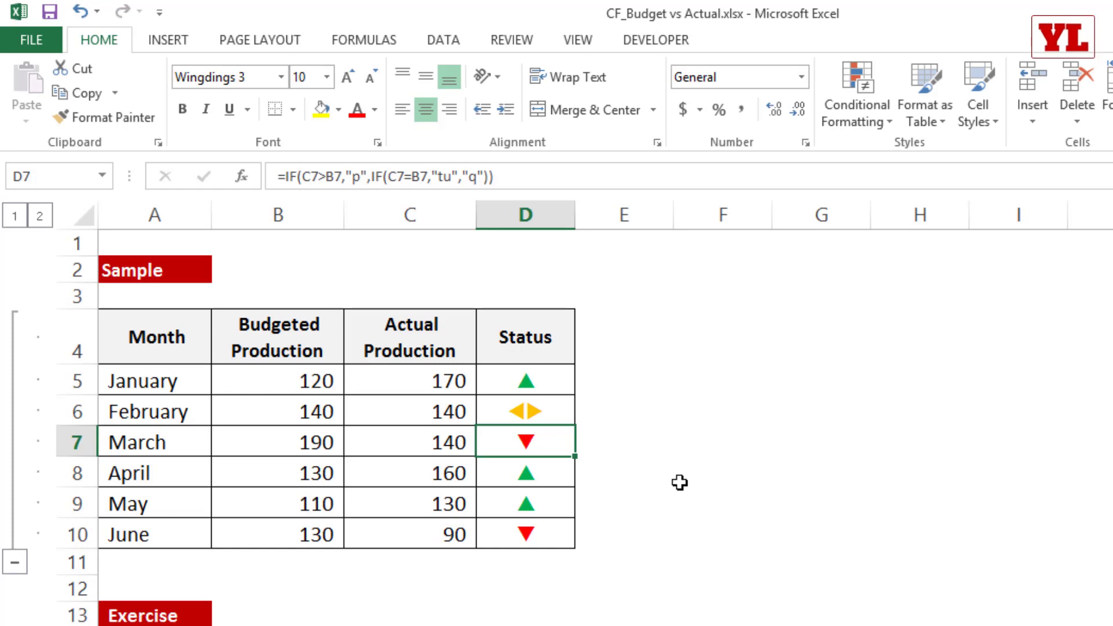
# Test January's status in the Sample table with Actual Production values of 120 and finally 90, and collapse the table
pyautogui.click(416, 382)
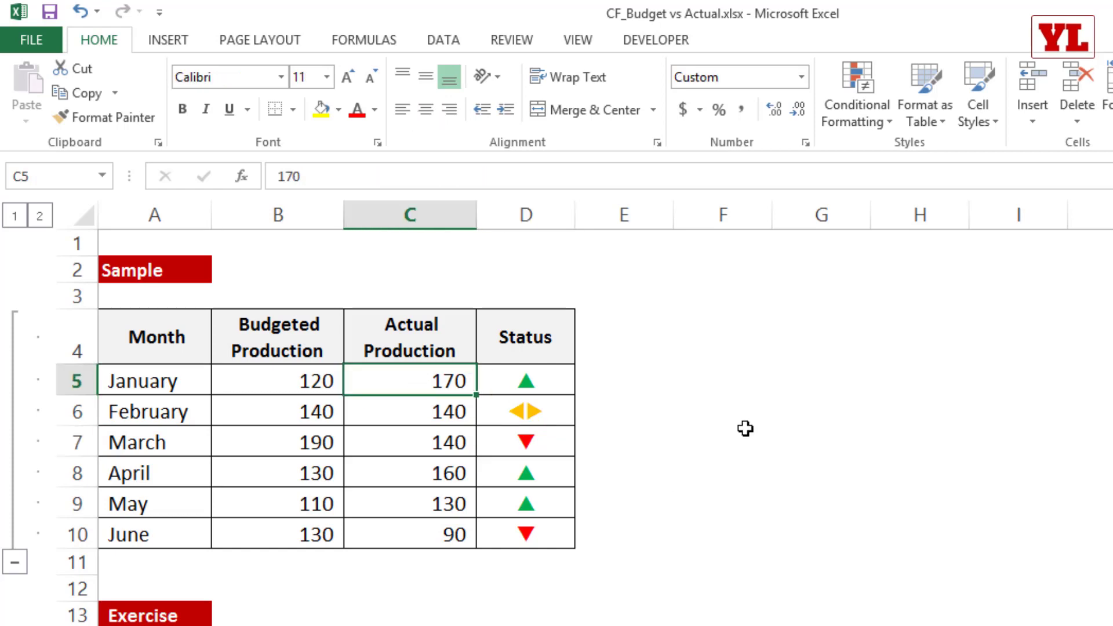
pyautogui.write('120')
pyautogui.click(756, 429)
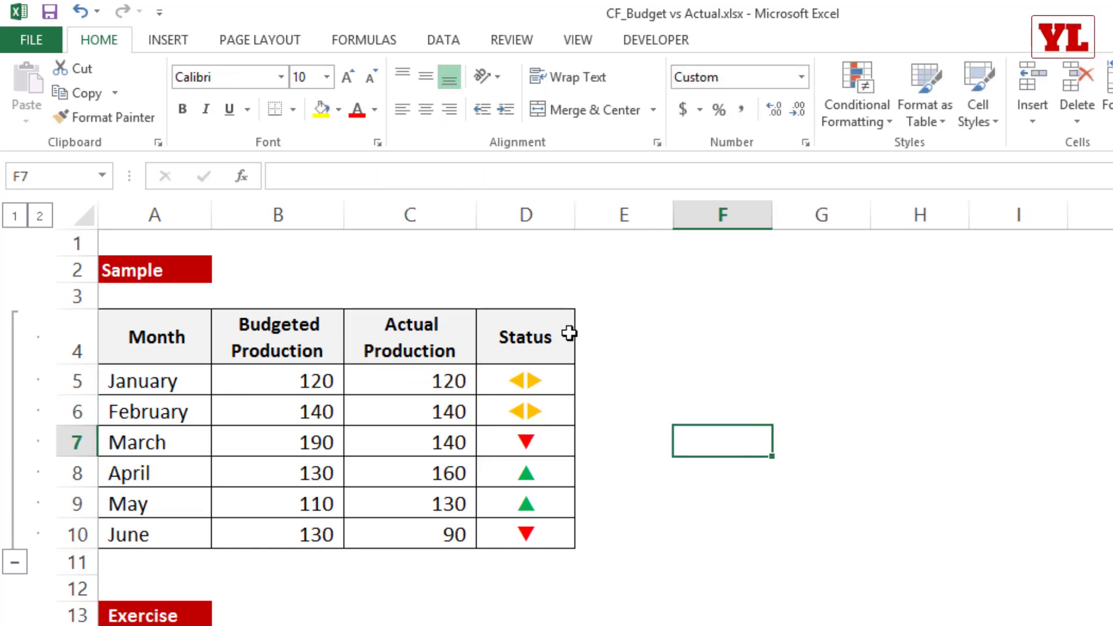
pyautogui.click(462, 384)
pyautogui.write('90')
pyautogui.press('Tab')
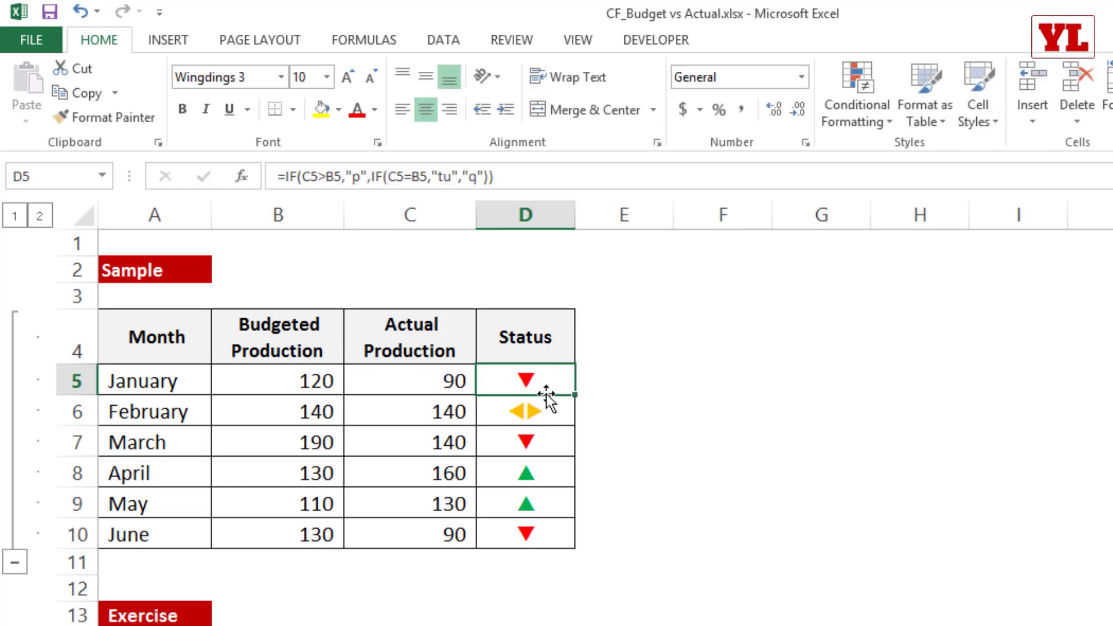
pyautogui.click(15, 562)
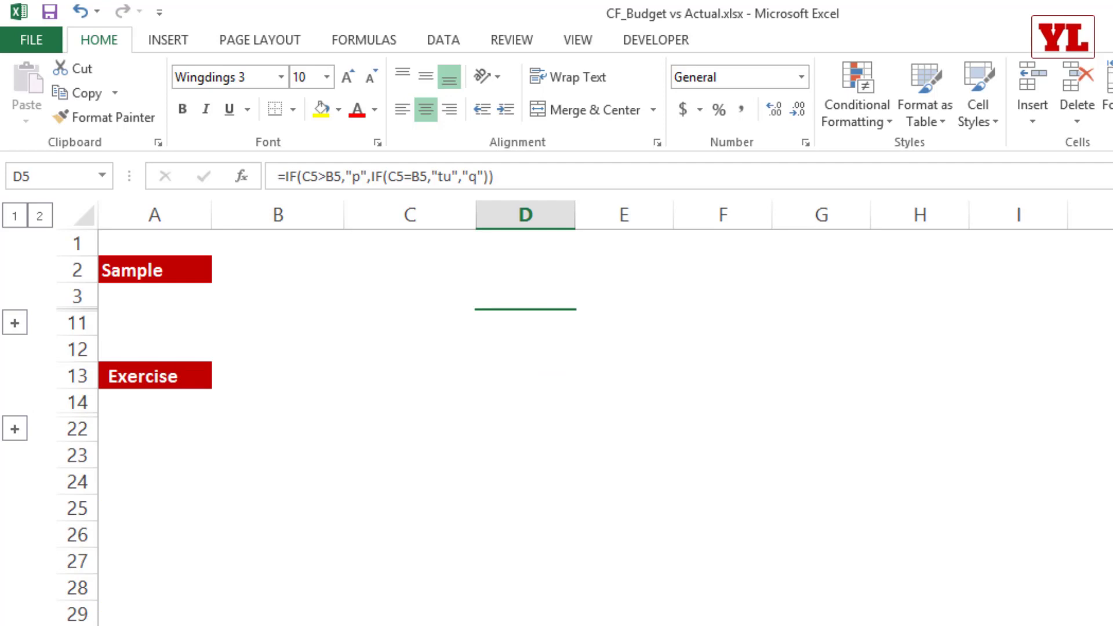
# On the sheet of required Excel tricks, set the font of the letters p, q and tu in B7:B9 to Wingdings 3
pyautogui.hotkey('ctrl', 'pagedown')
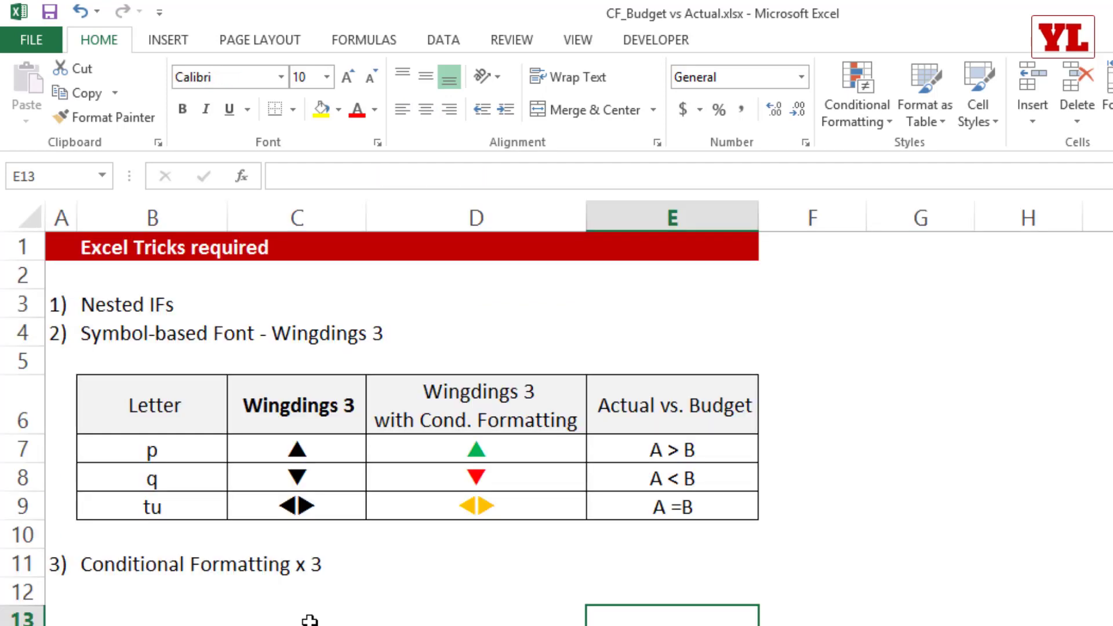
pyautogui.click(167, 450)
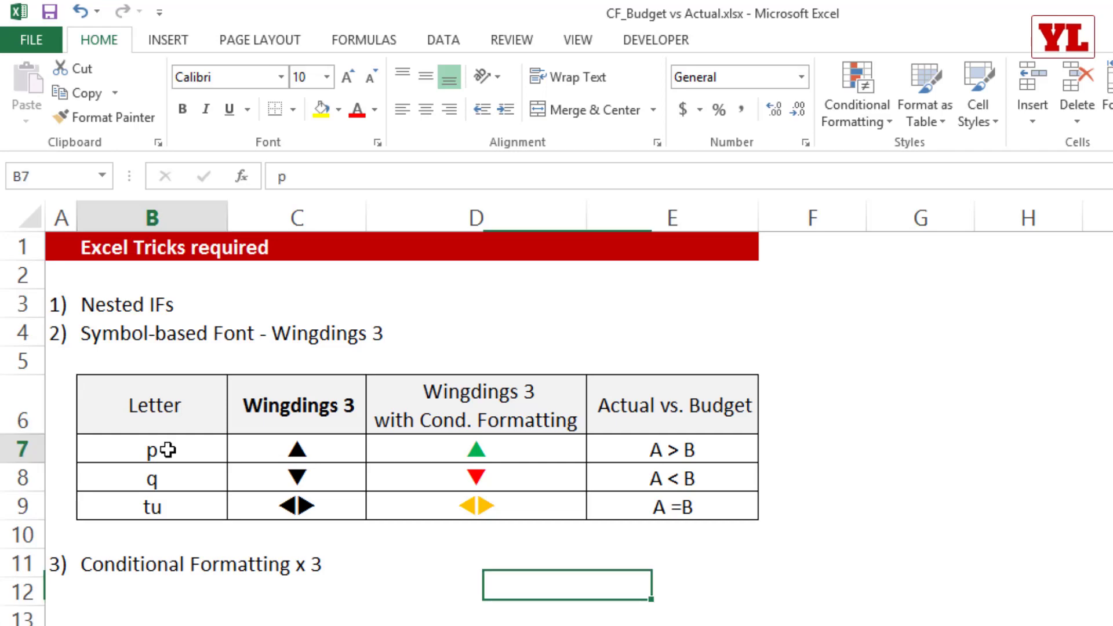
pyautogui.click(169, 481)
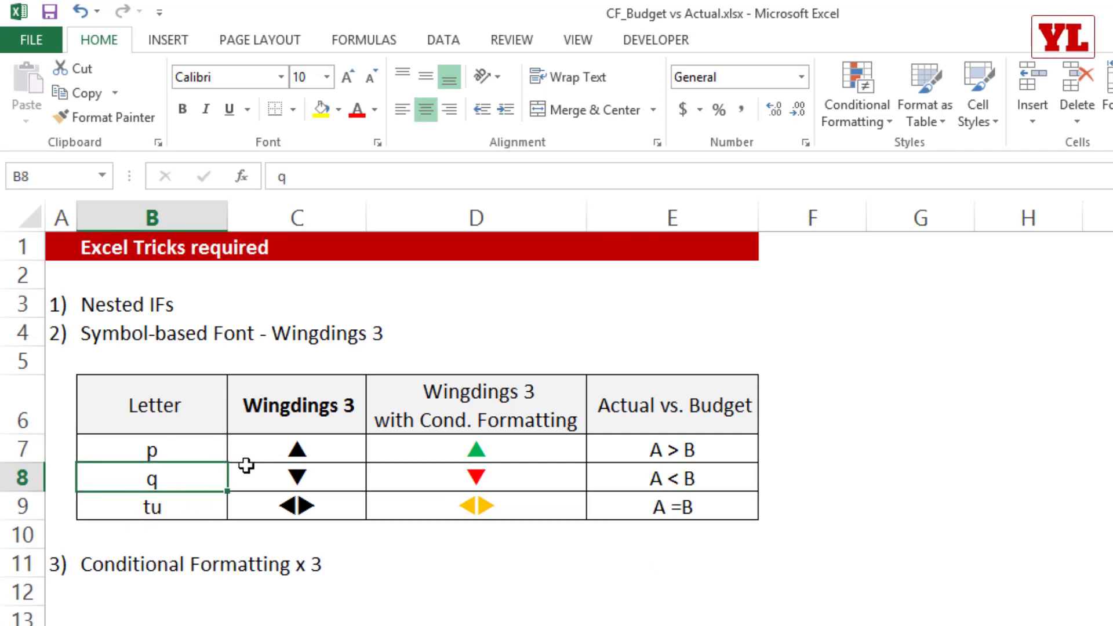
pyautogui.moveTo(320, 450); pyautogui.dragTo(313, 513)
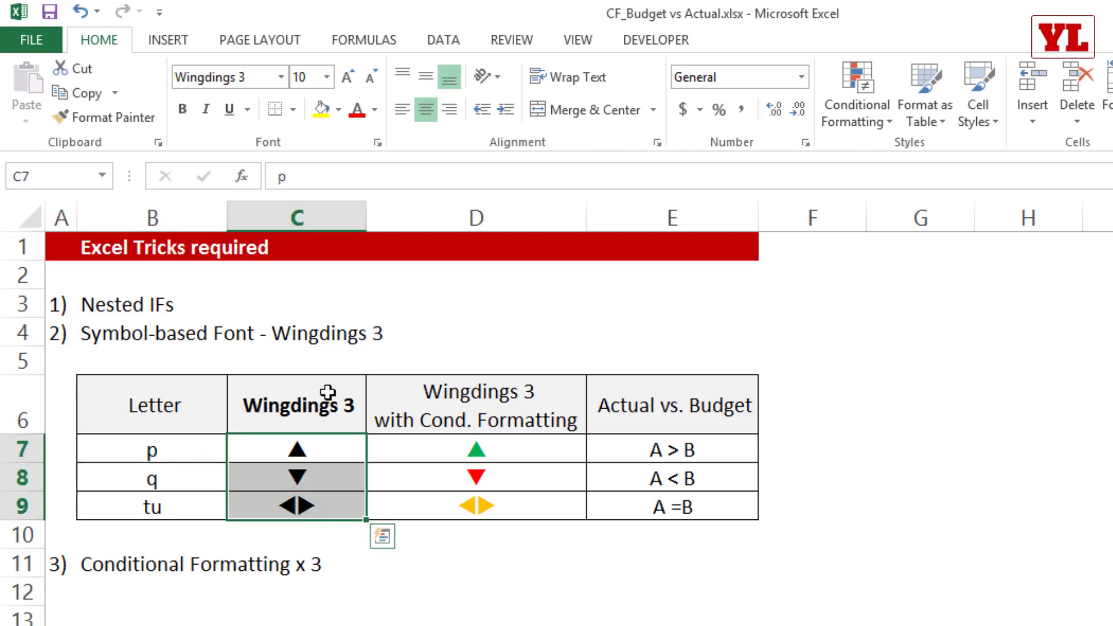
pyautogui.moveTo(182, 444); pyautogui.dragTo(169, 512)
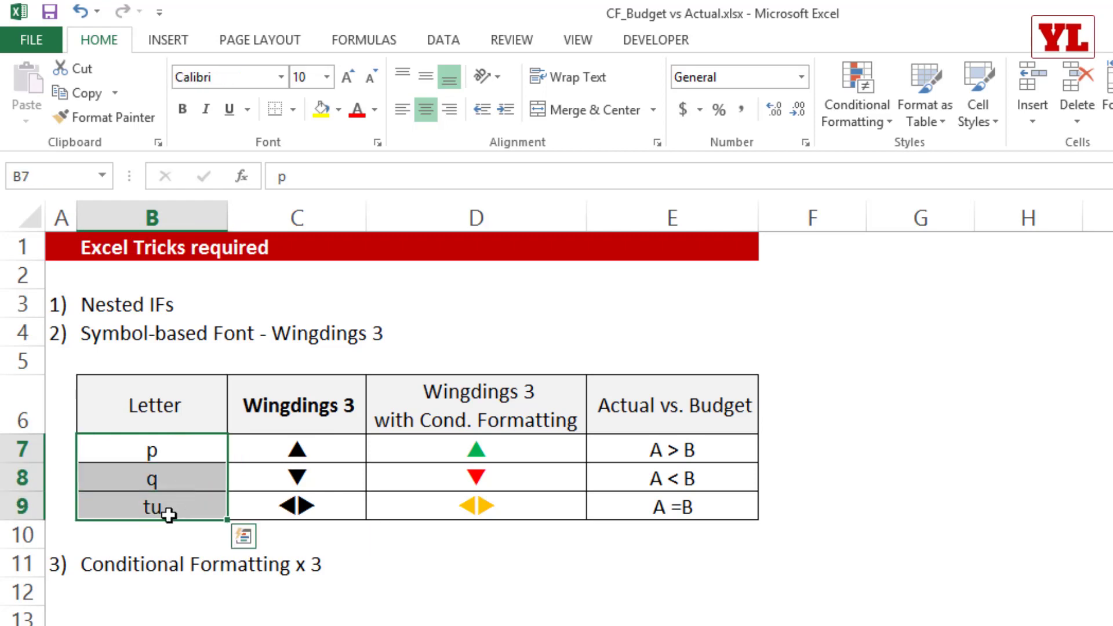
pyautogui.click(281, 75)
pyautogui.write('Webdings')
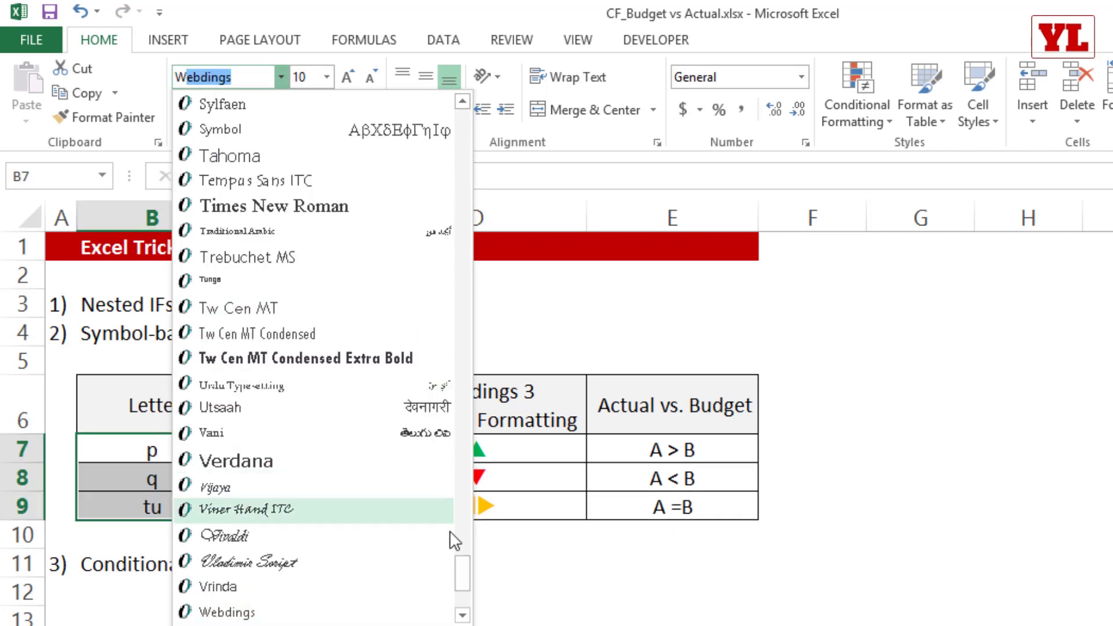
pyautogui.moveTo(458, 577); pyautogui.dragTo(457, 594)
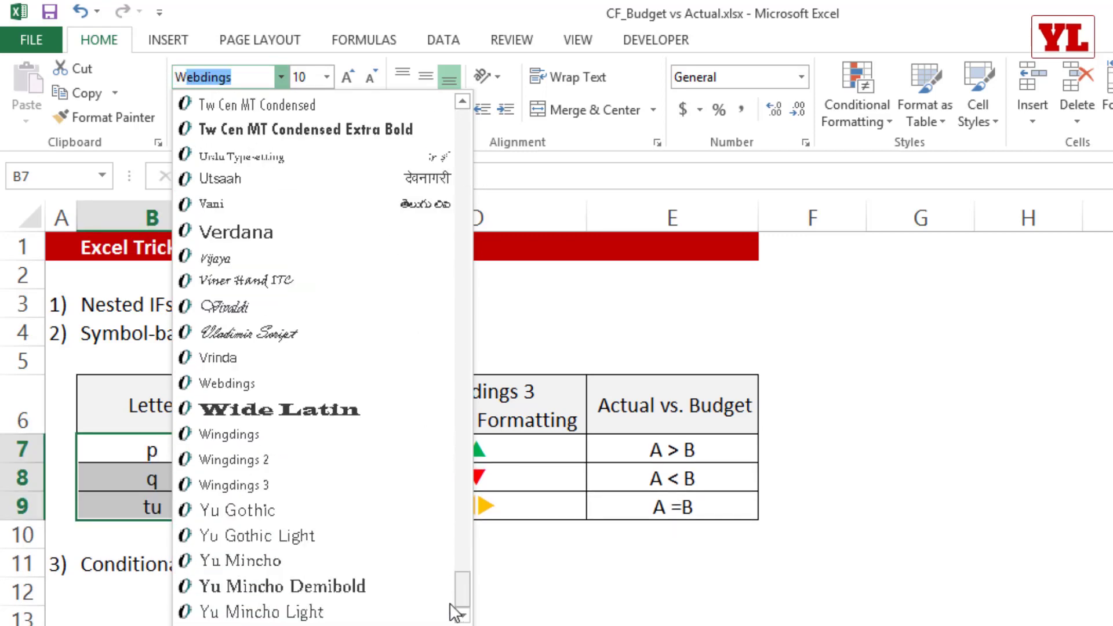
pyautogui.click(262, 486)
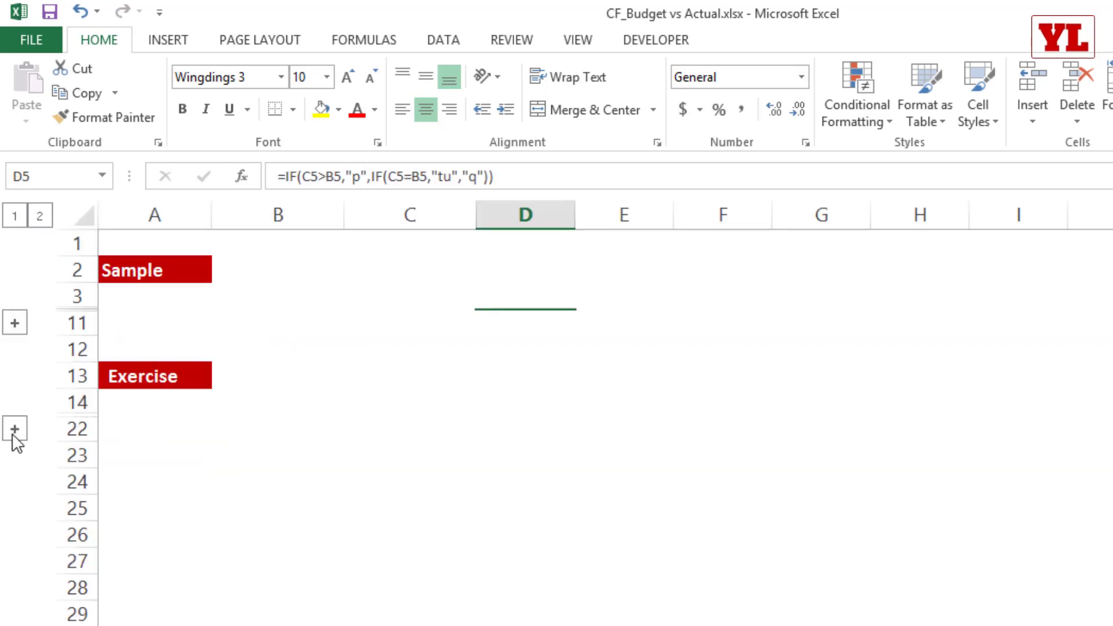
# Expand the Exercise table and begin January's status formula in D16 with =IF(C16>B16,"p"
pyautogui.click(15, 430)
pyautogui.scroll(-2, 600, 452)
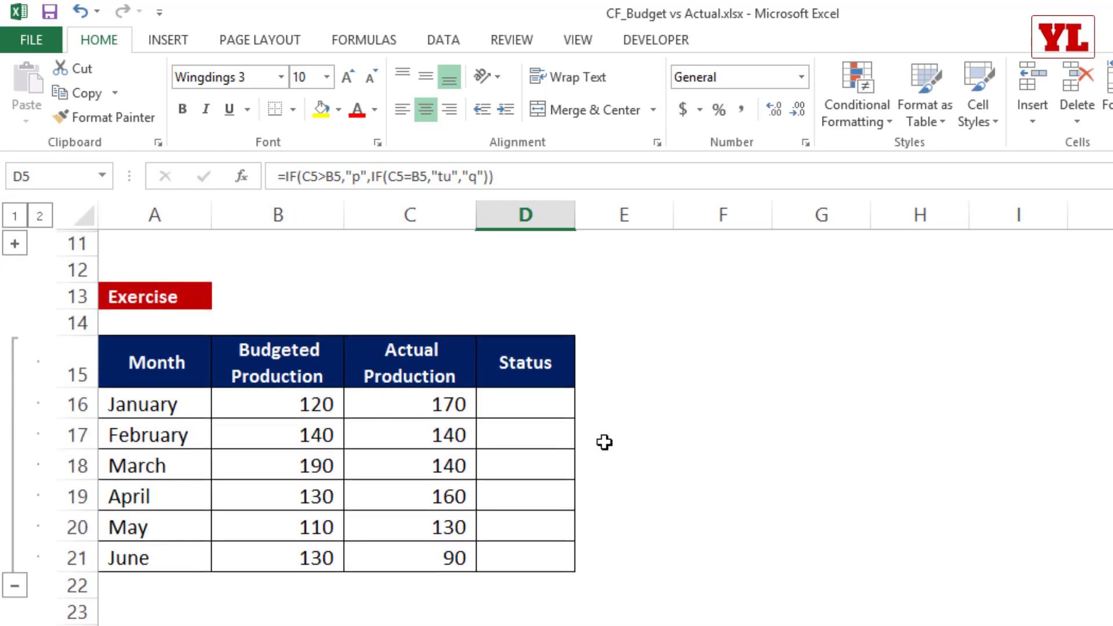
pyautogui.click(521, 328)
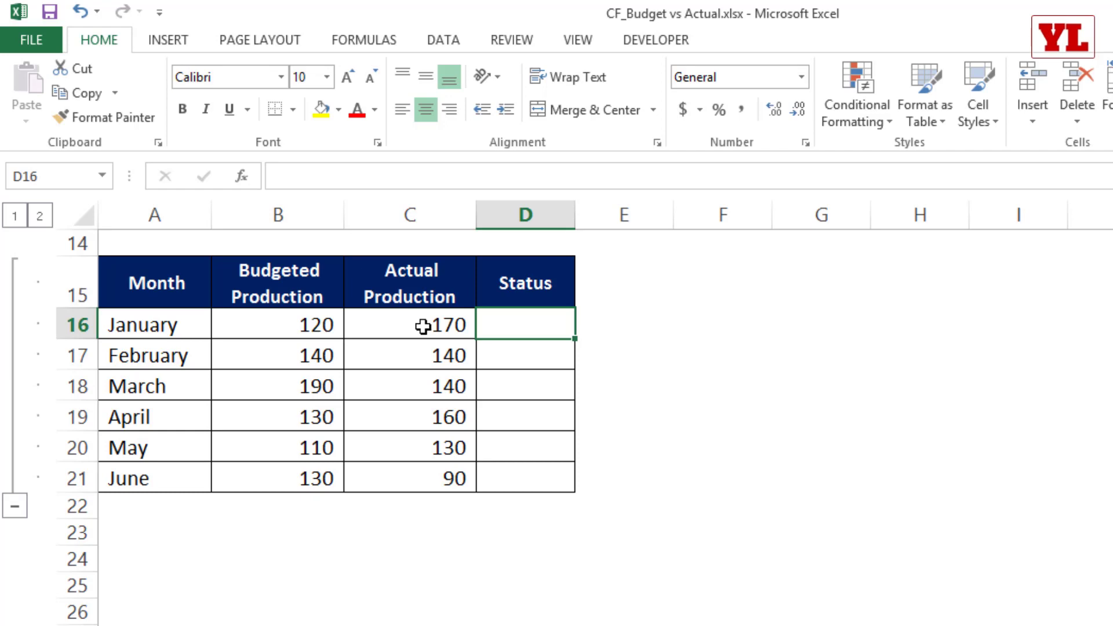
pyautogui.click(428, 624)
pyautogui.write('=IF(')
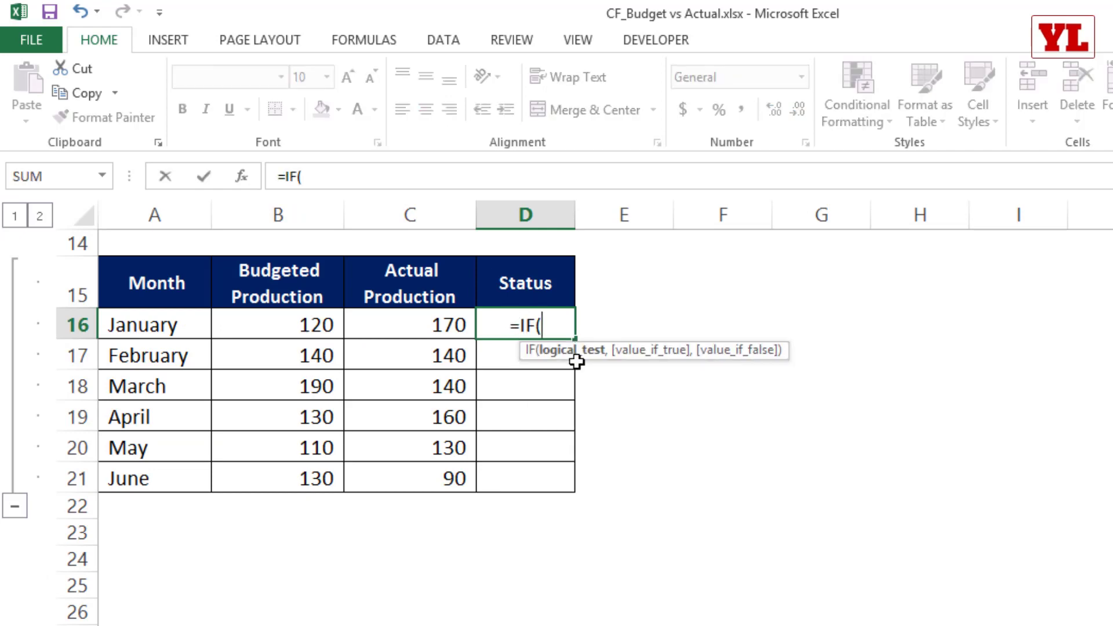
pyautogui.click(430, 323)
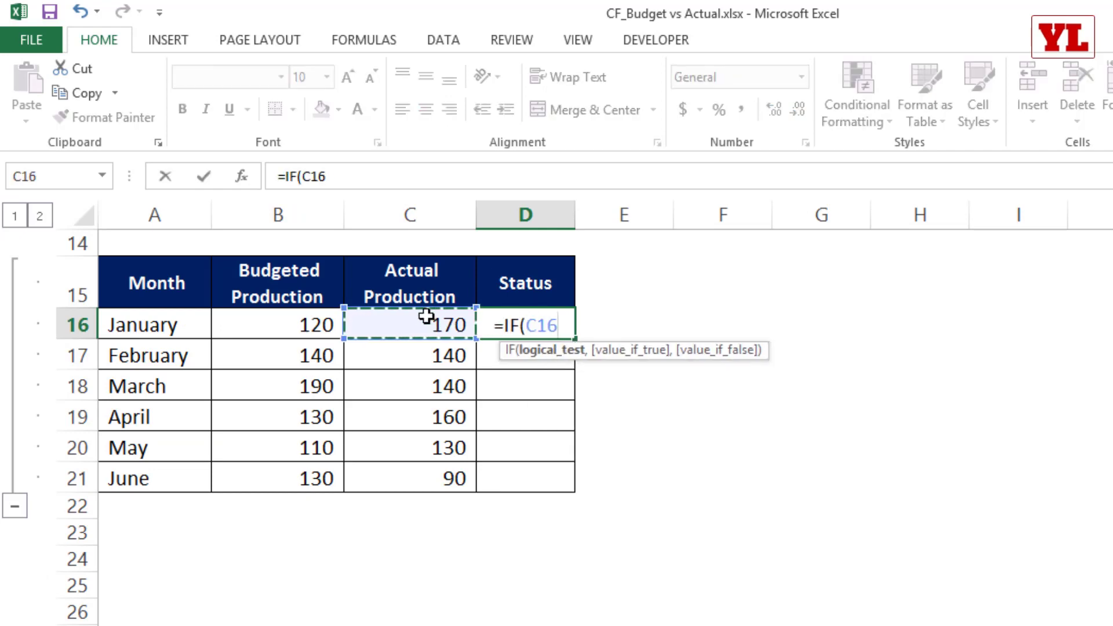
pyautogui.write('>')
pyautogui.click(298, 319)
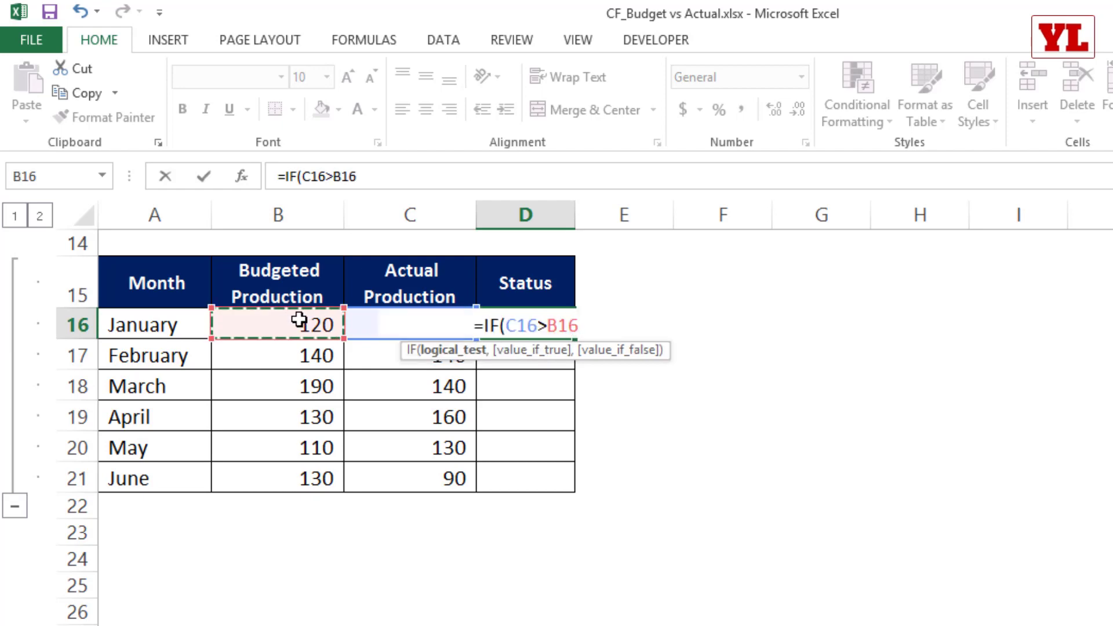
pyautogui.write(',"')
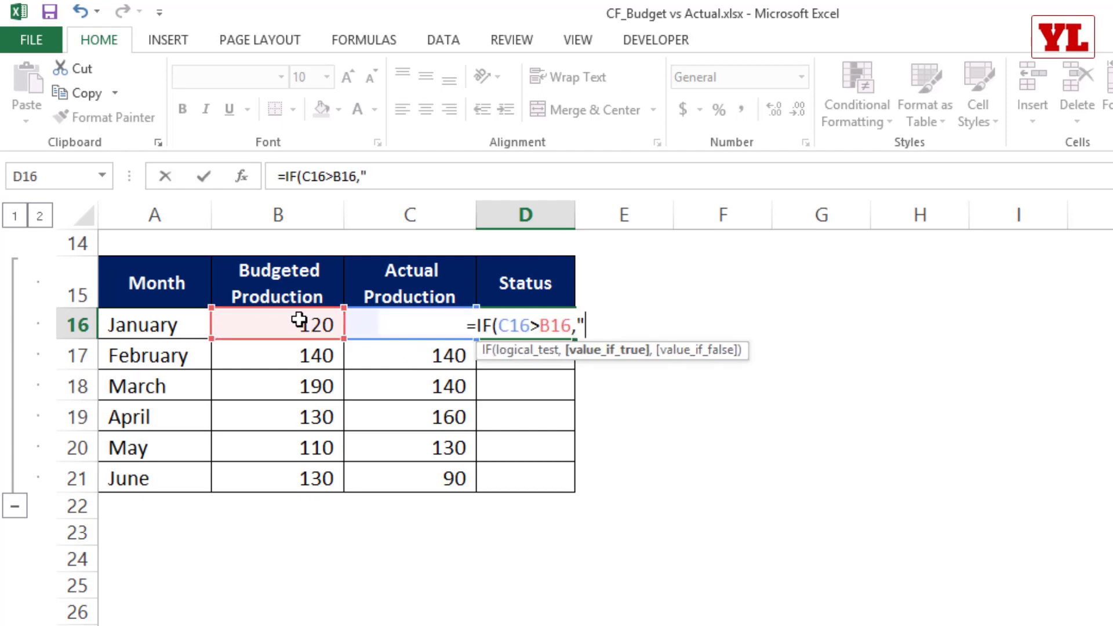
pyautogui.write('p')
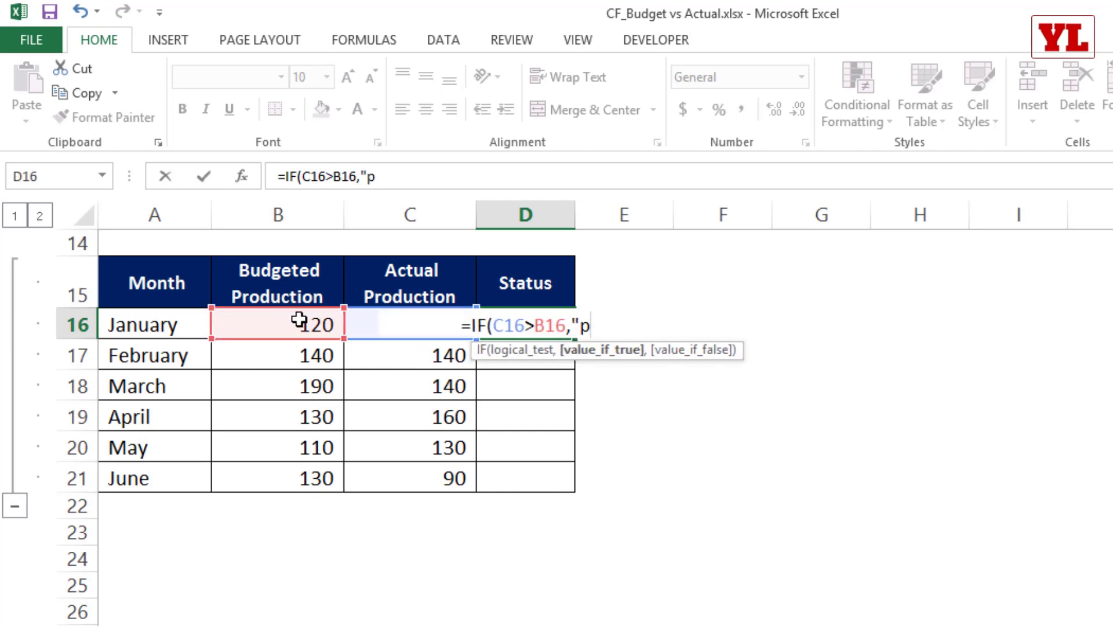
pyautogui.write('"')
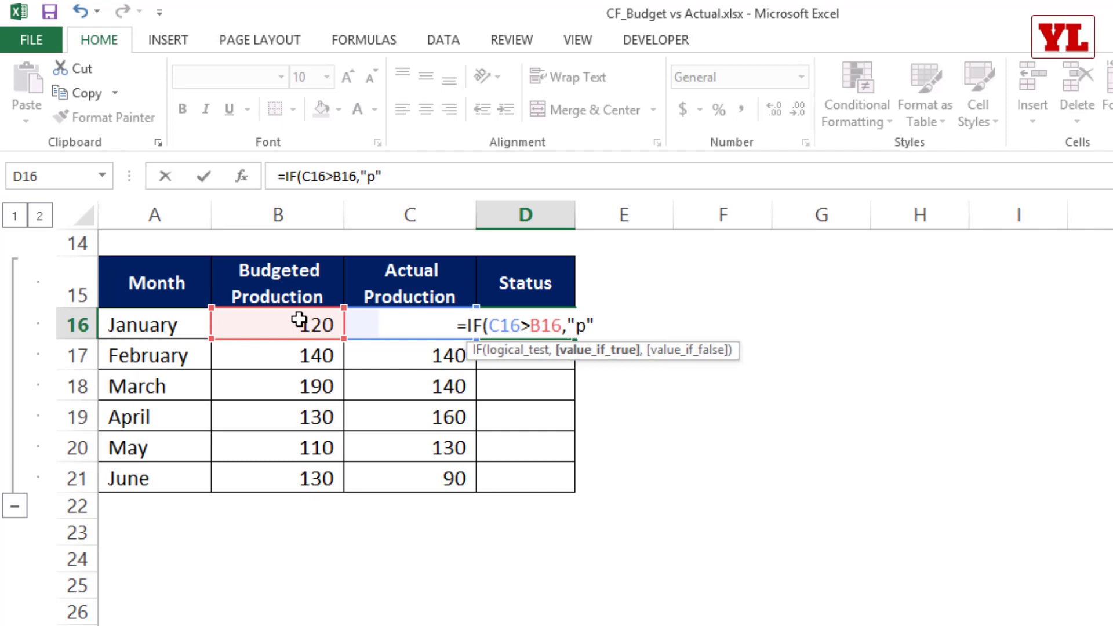
# Complete January's status formula in D16 as =IF(C16>B16,"p",IF(C16=B16,"tu","q"))
pyautogui.write(',IF(')
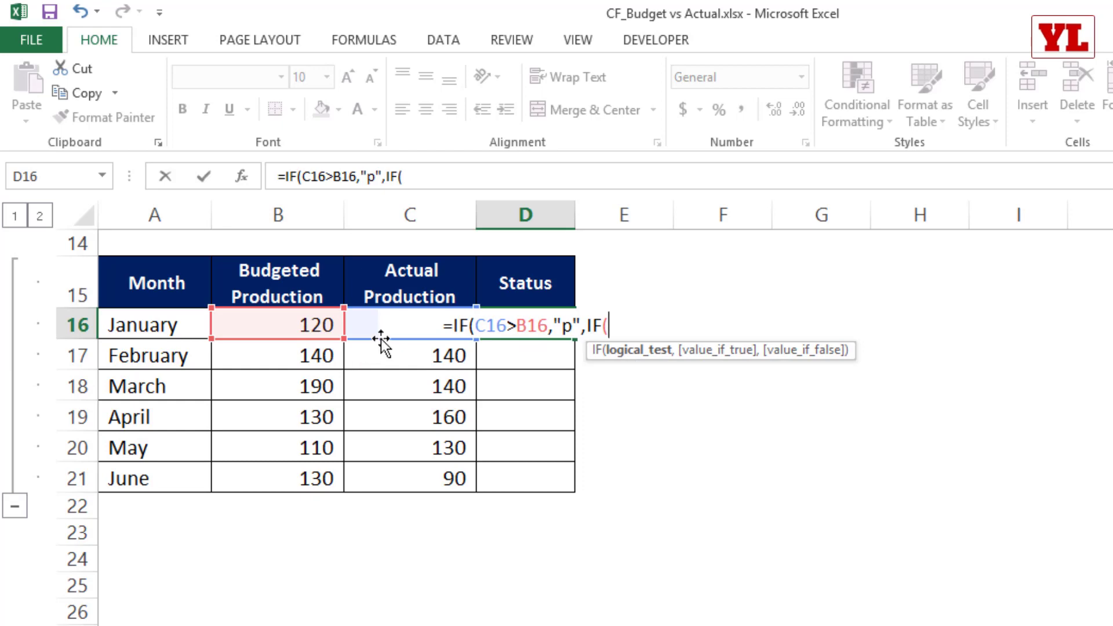
pyautogui.click(389, 277)
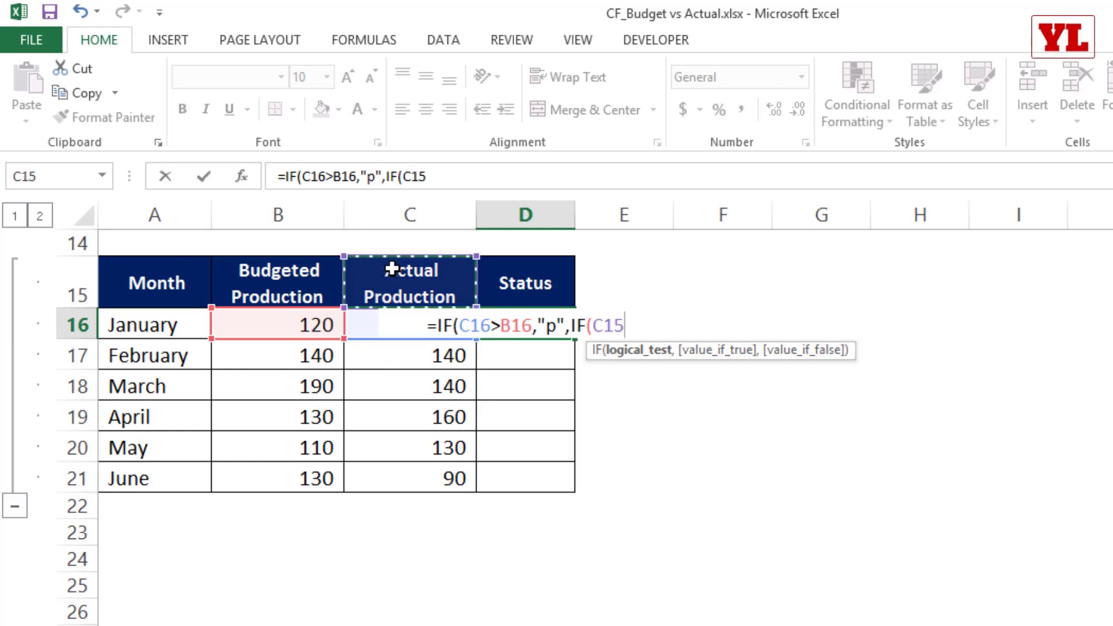
pyautogui.press('Down')
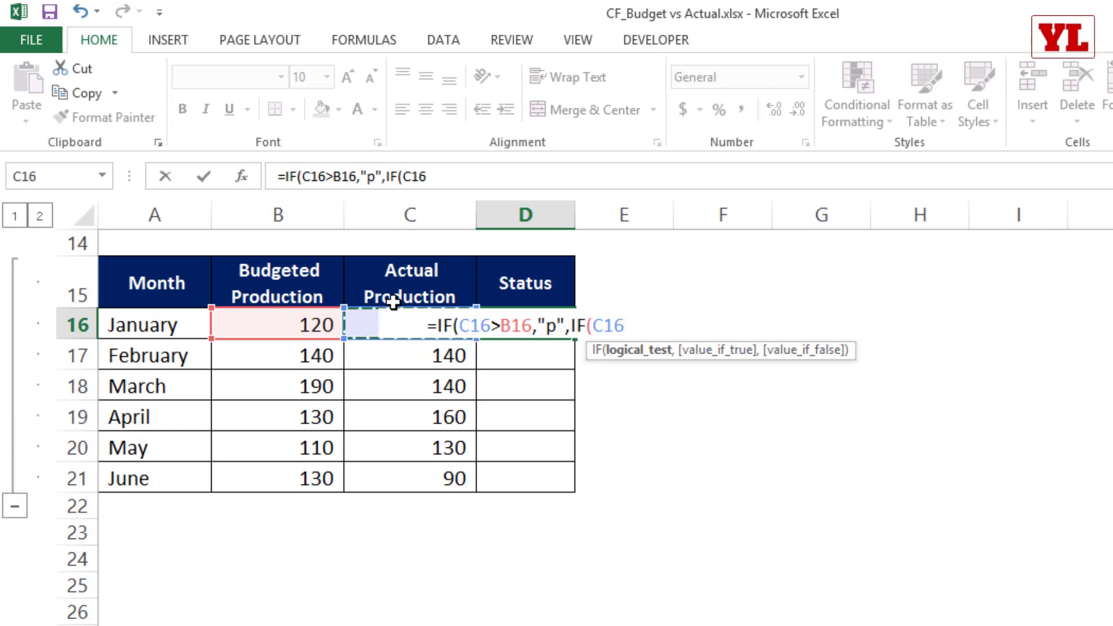
pyautogui.write('=')
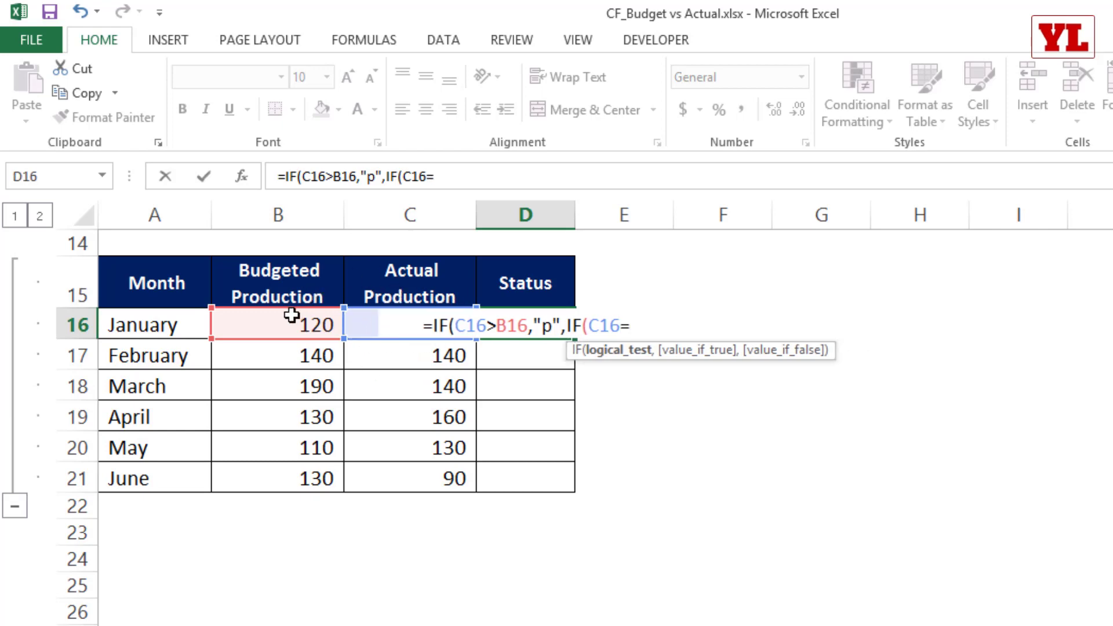
pyautogui.click(272, 326)
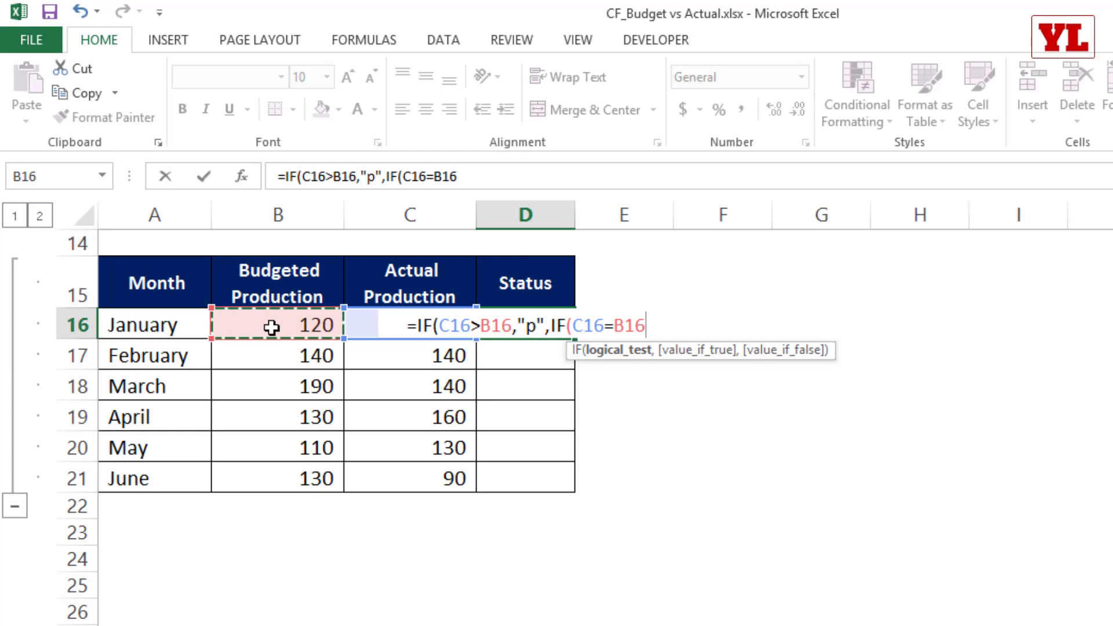
pyautogui.write(',"')
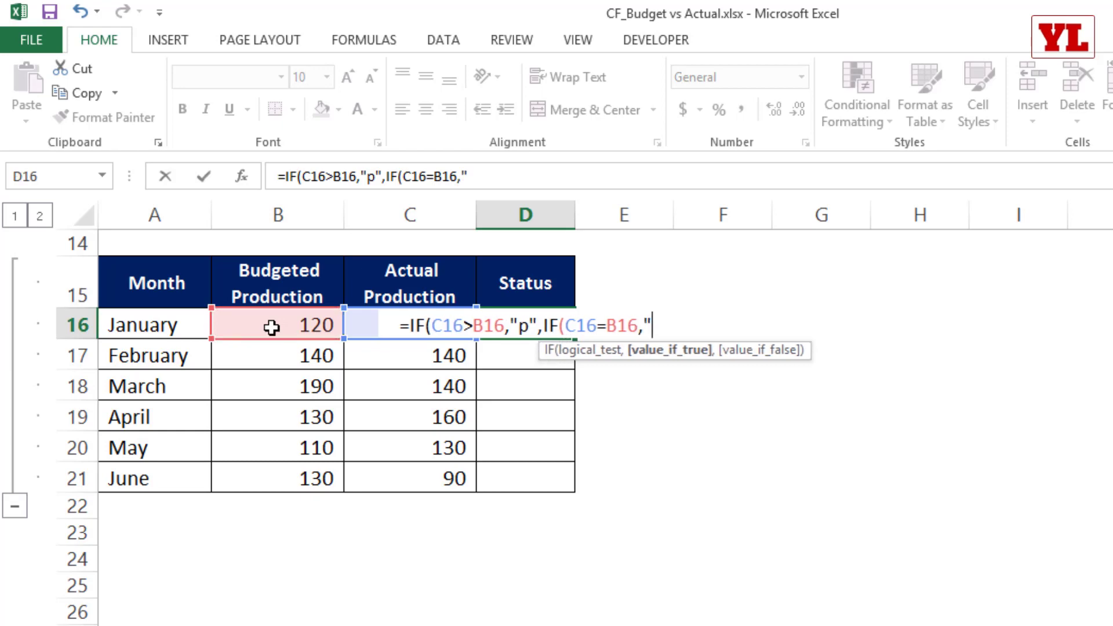
pyautogui.write('"tu')
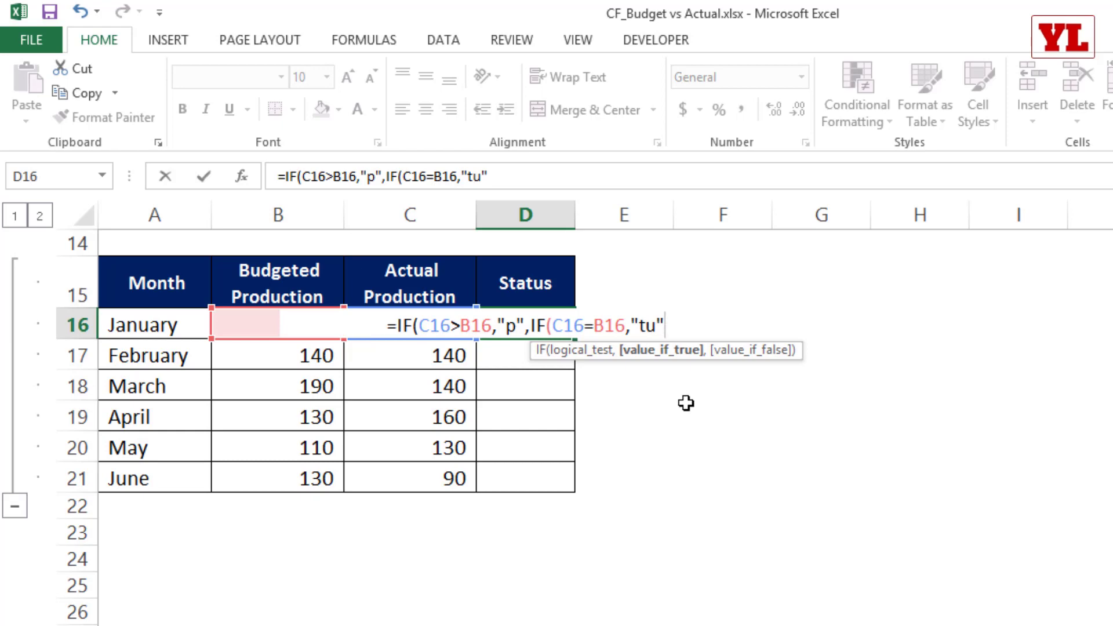
pyautogui.write(',"q')
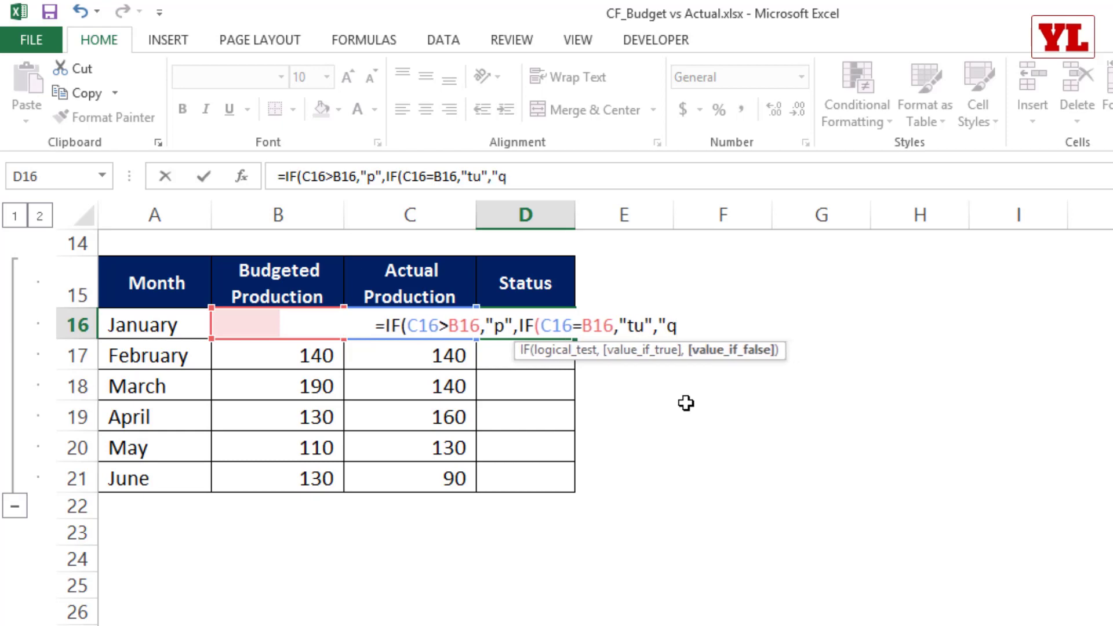
pyautogui.write('")')
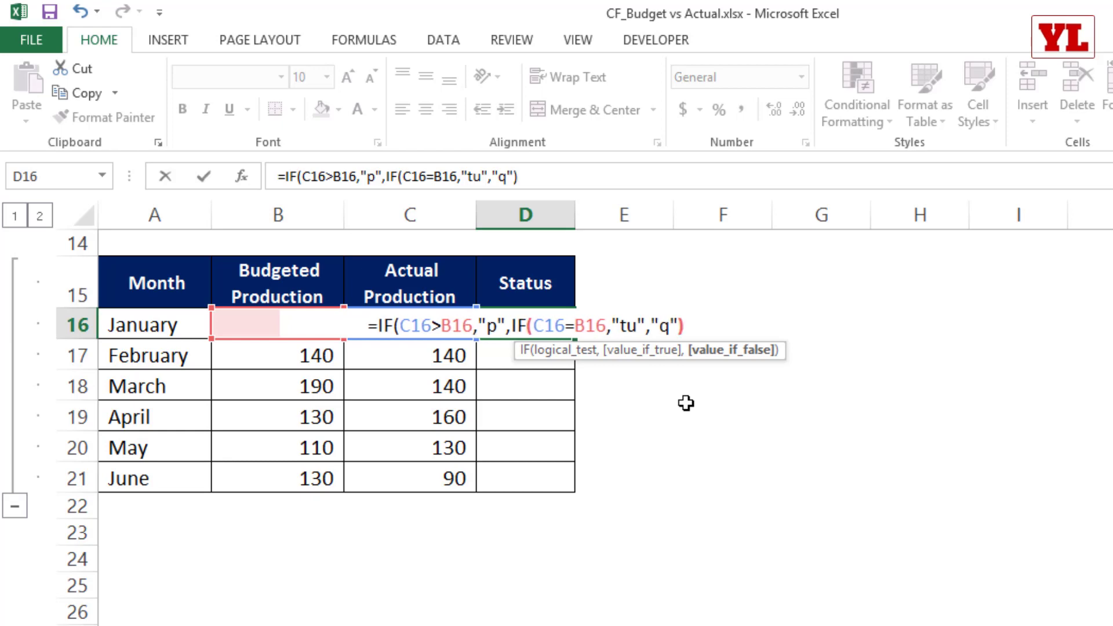
pyautogui.write(')')
pyautogui.press('Return')
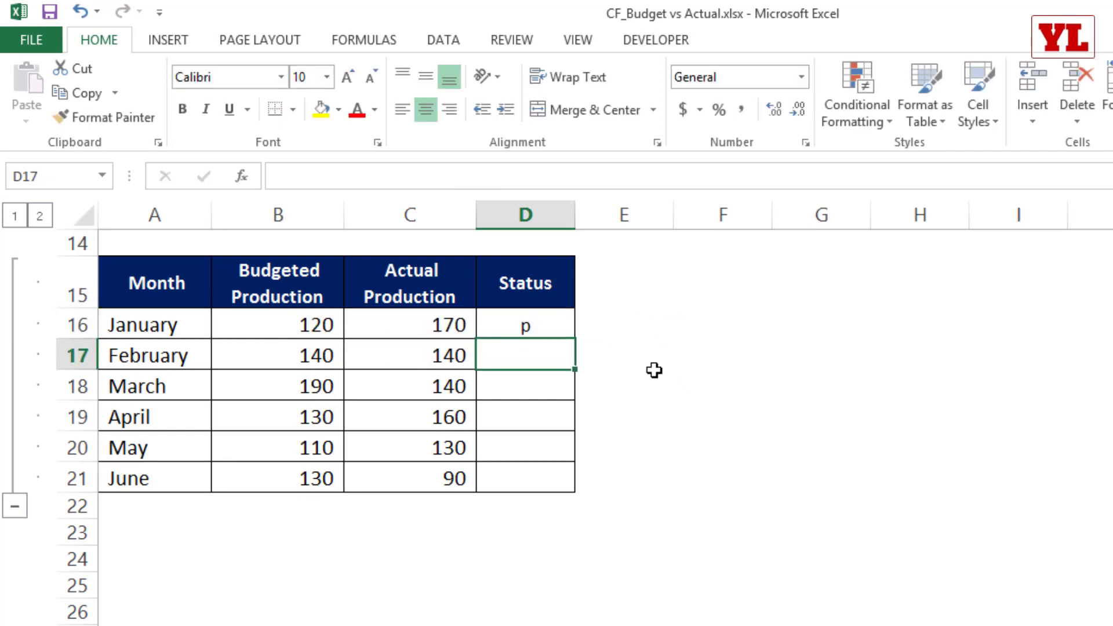
# Copy January's status formula down through June in D21 and check the February and March rows
pyautogui.click(532, 322)
pyautogui.doubleClick(574, 338)
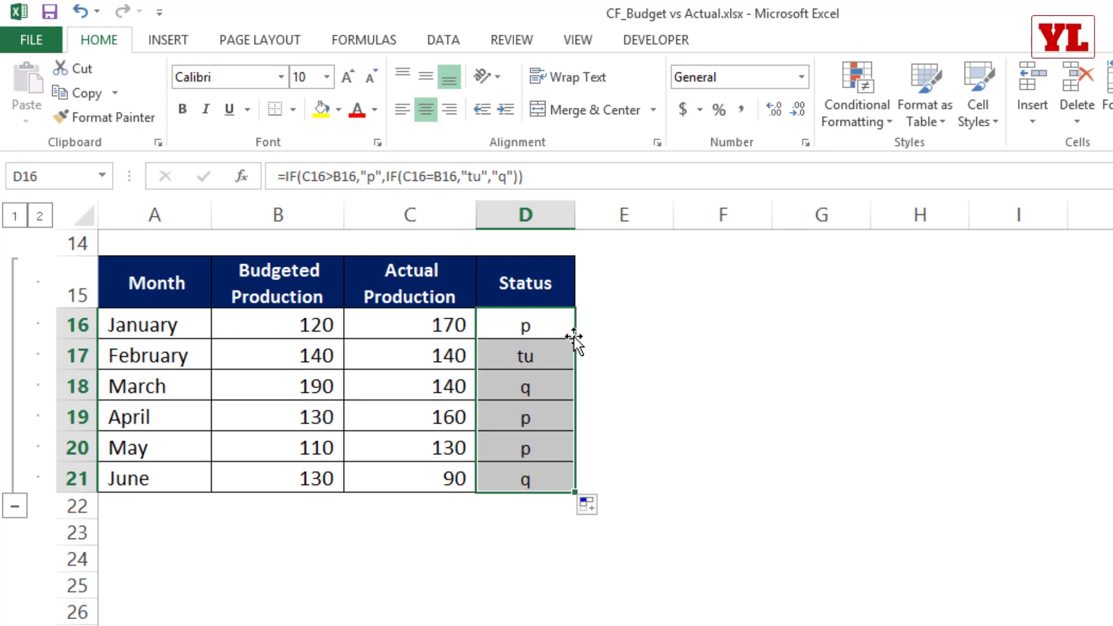
pyautogui.moveTo(521, 355); pyautogui.dragTo(282, 360)
pyautogui.click(524, 388)
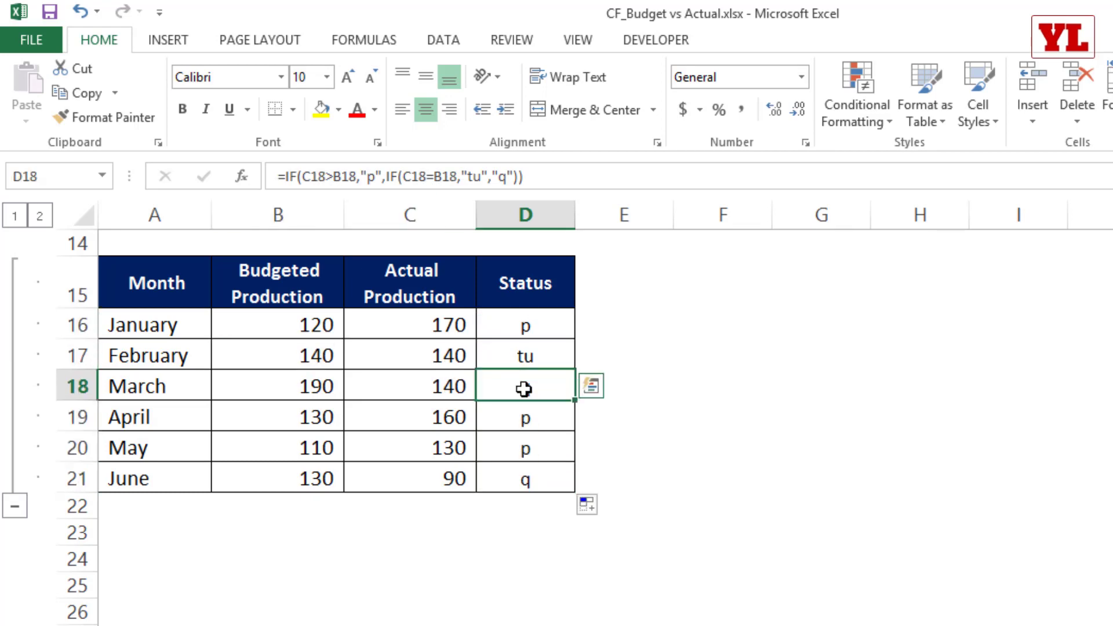
pyautogui.click(436, 388)
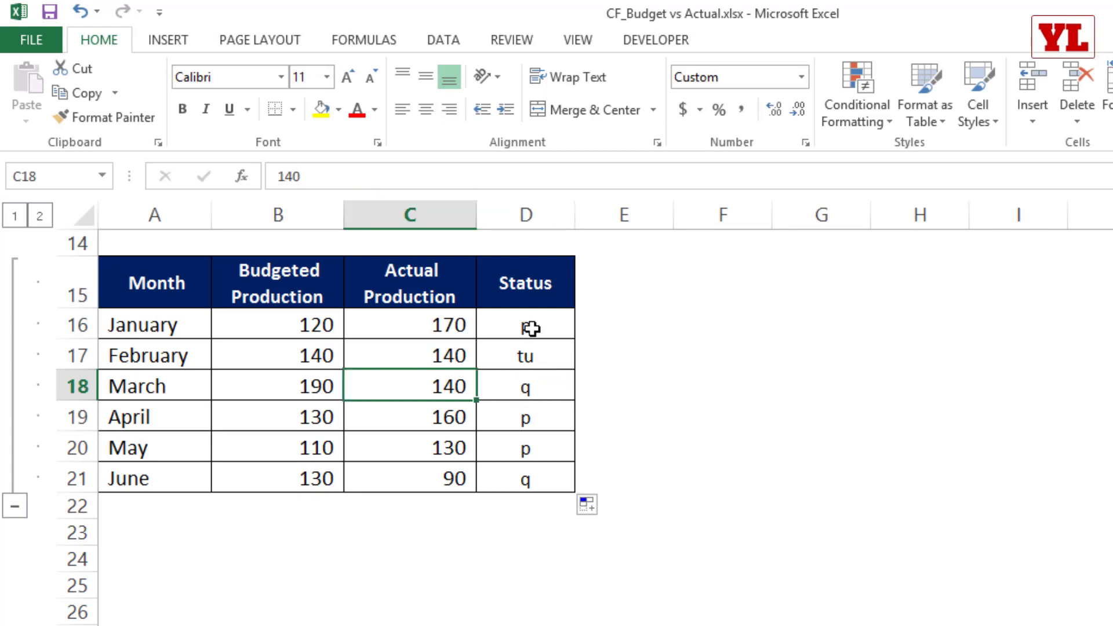
# Set the font of the status cells D16:D21 to Wingdings 3
pyautogui.moveTo(527, 325); pyautogui.dragTo(537, 481)
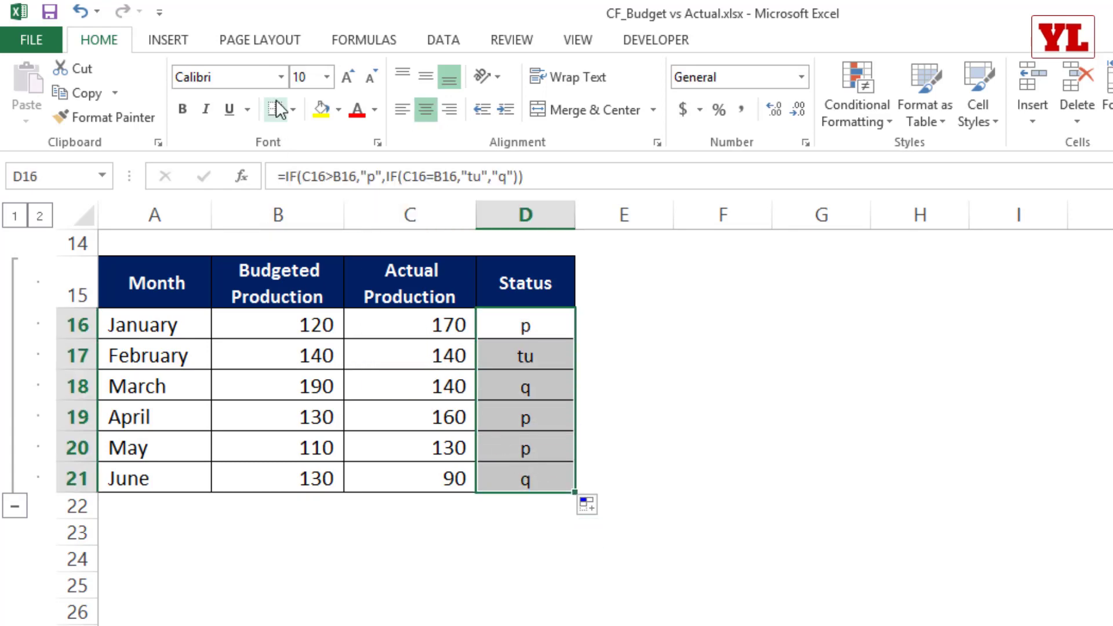
pyautogui.click(278, 75)
pyautogui.scroll(-7, 417, 341)
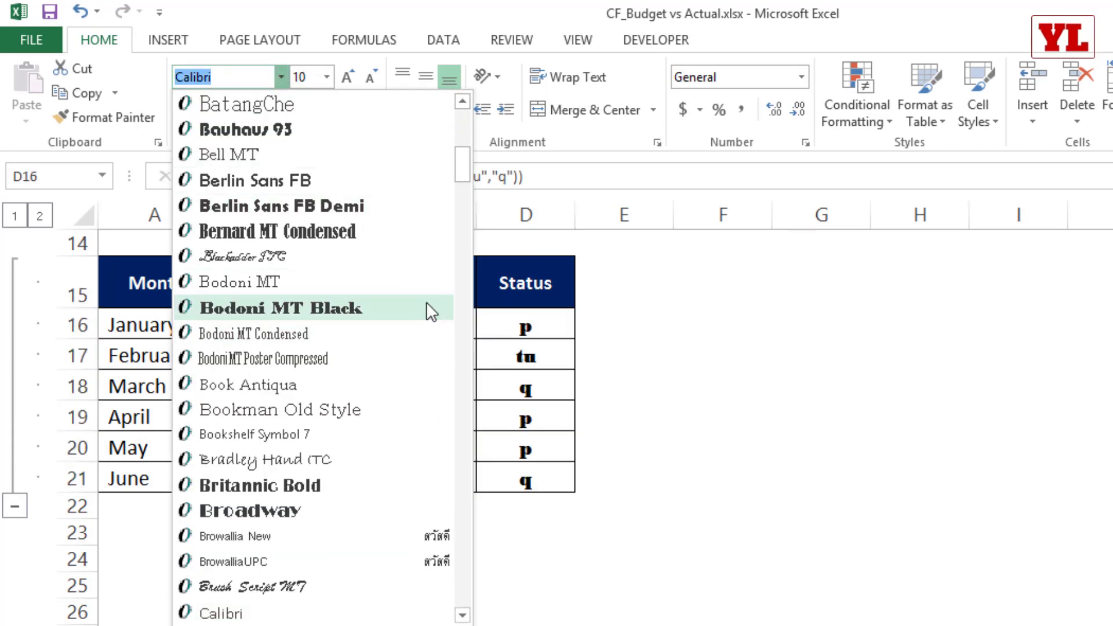
pyautogui.write('Wing')
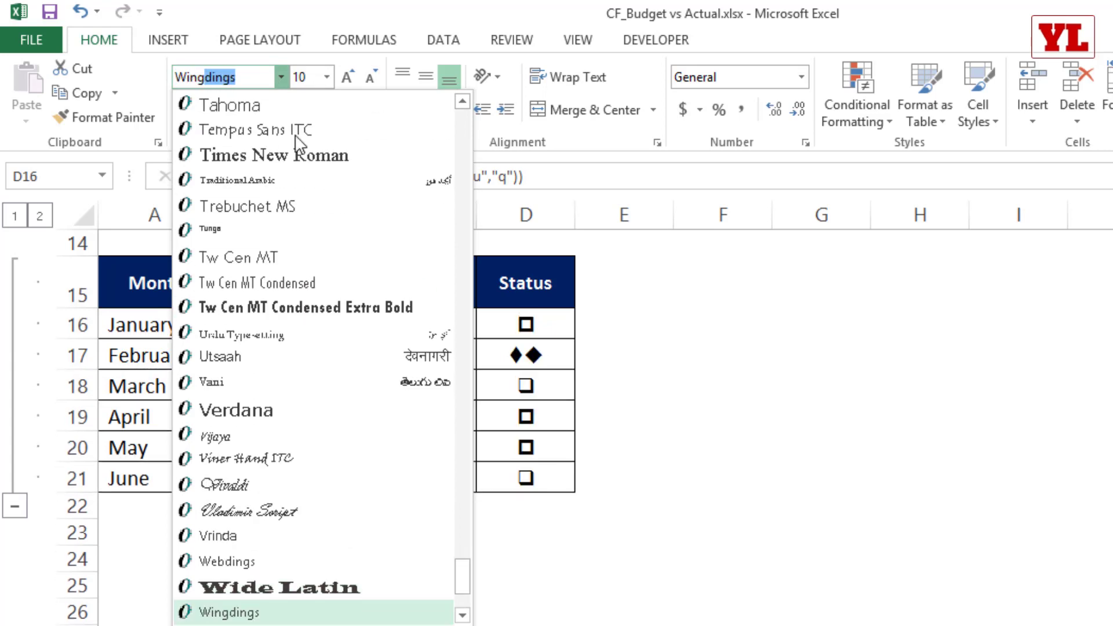
pyautogui.write('dings ')
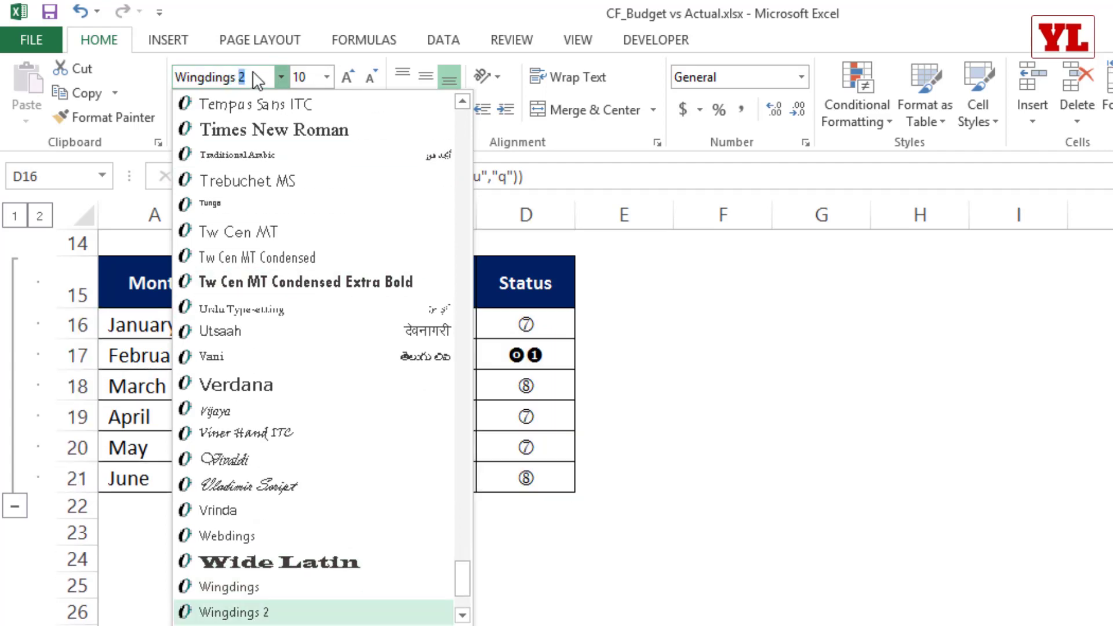
pyautogui.write('3')
pyautogui.press('Return')
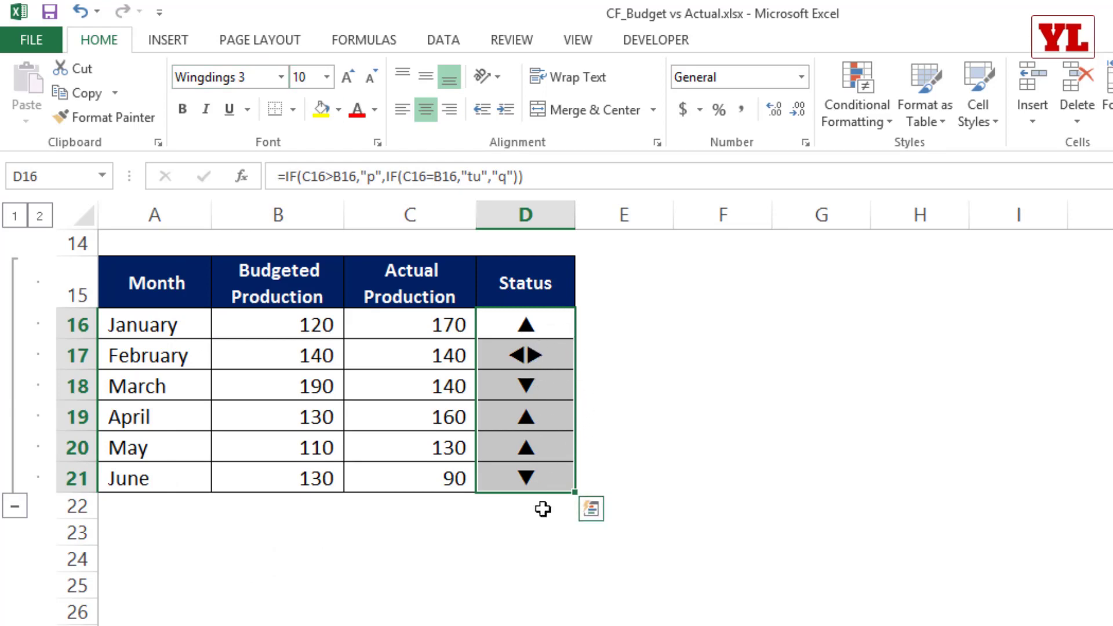
# Test January's status with an Actual Production of 120 in C16, and undo the change
pyautogui.click(429, 322)
pyautogui.write('120')
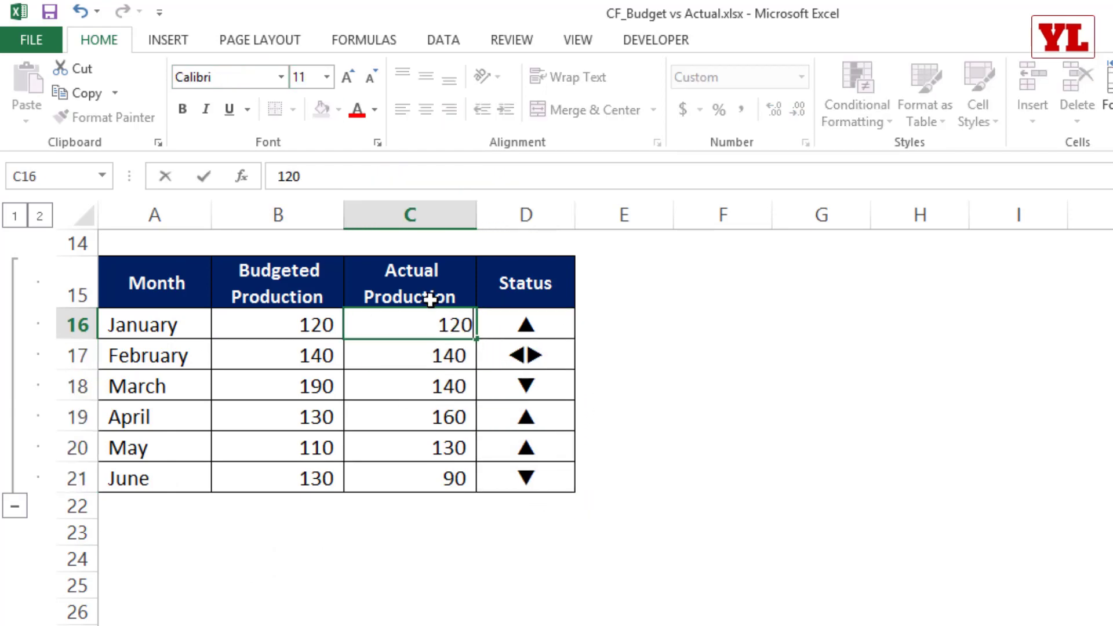
pyautogui.press('Return')
pyautogui.press('Up')
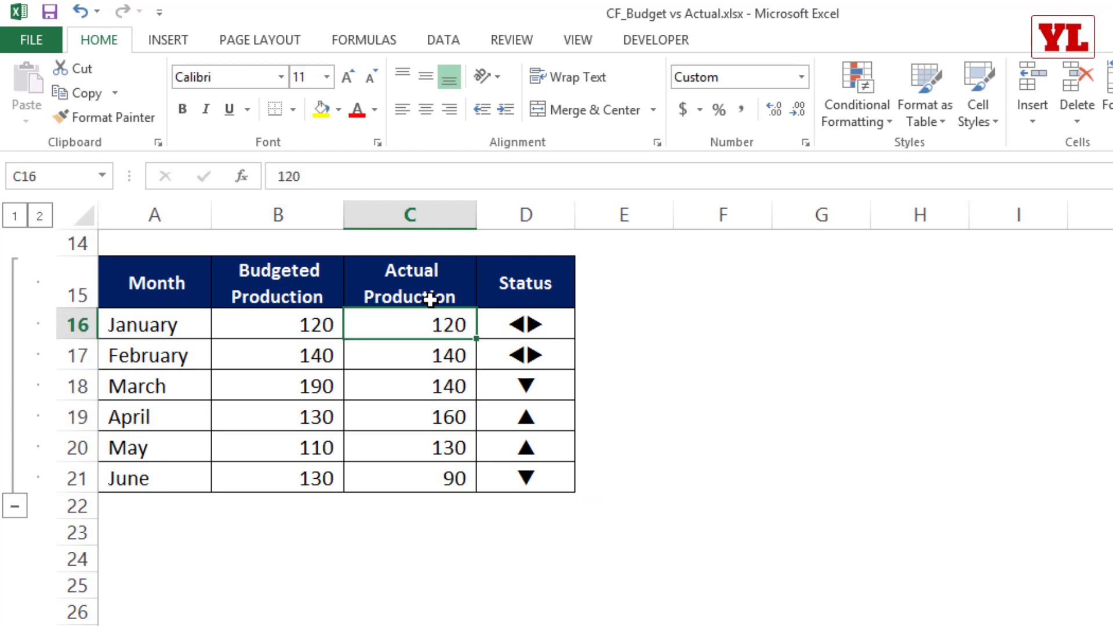
pyautogui.hotkey('ctrl', 'z')
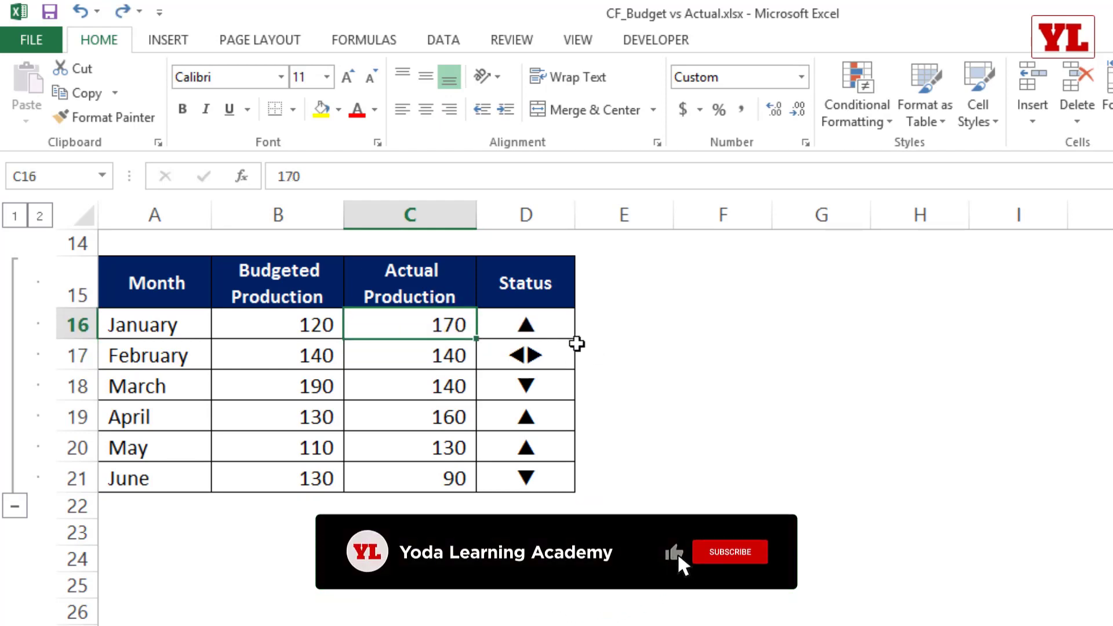
# Start a conditional formatting rule for D16:D21 that formats only cells whose value is equal to p
pyautogui.moveTo(534, 320); pyautogui.dragTo(535, 472)
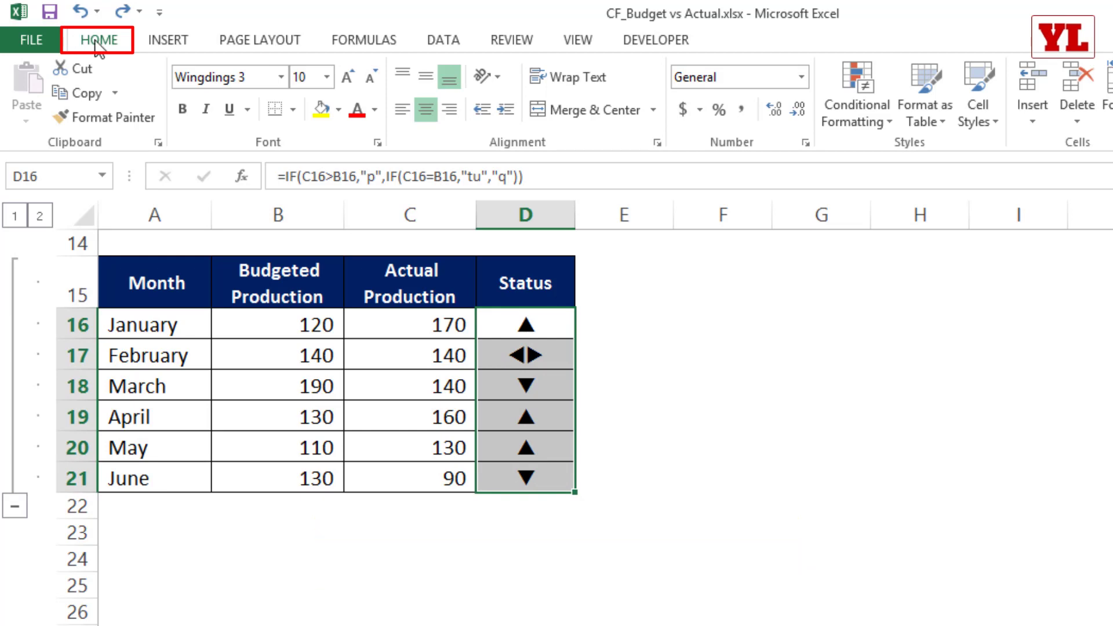
pyautogui.click(852, 102)
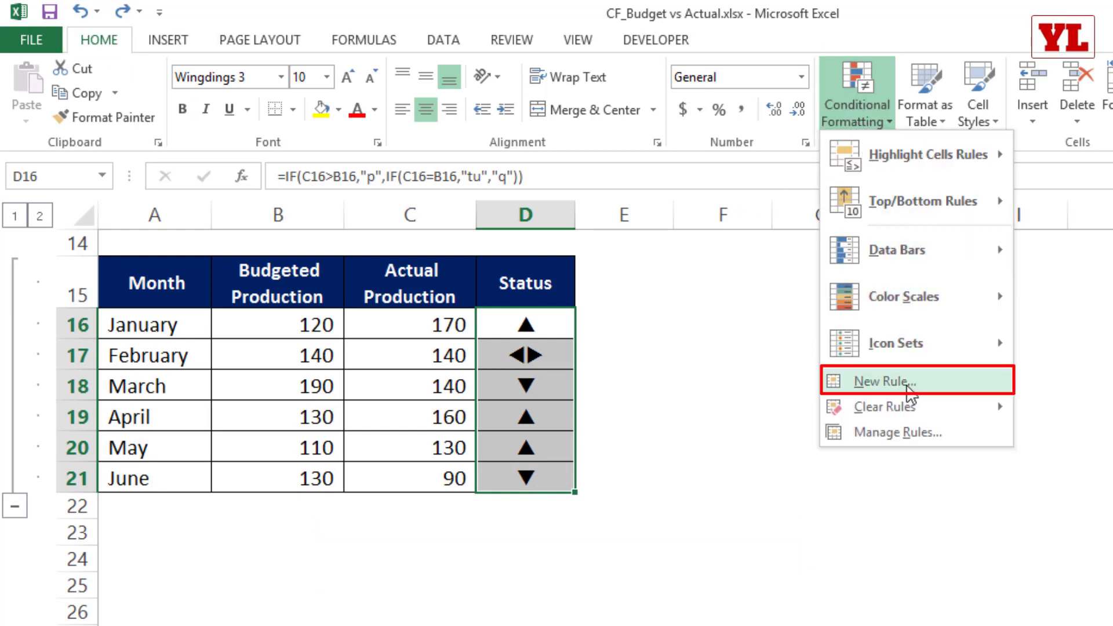
pyautogui.click(884, 382)
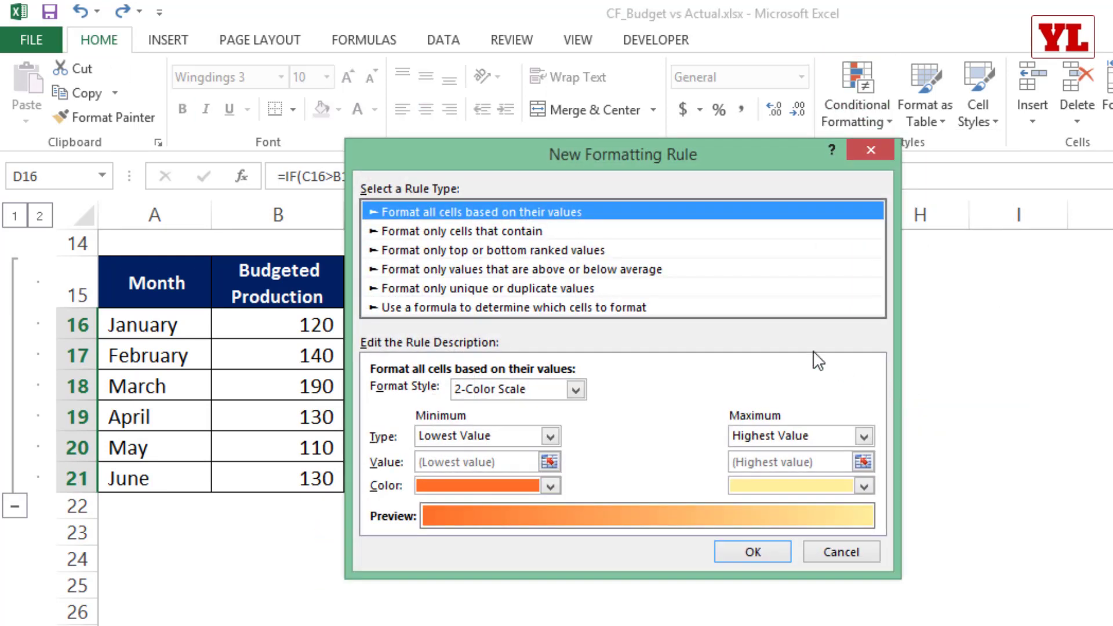
pyautogui.click(418, 232)
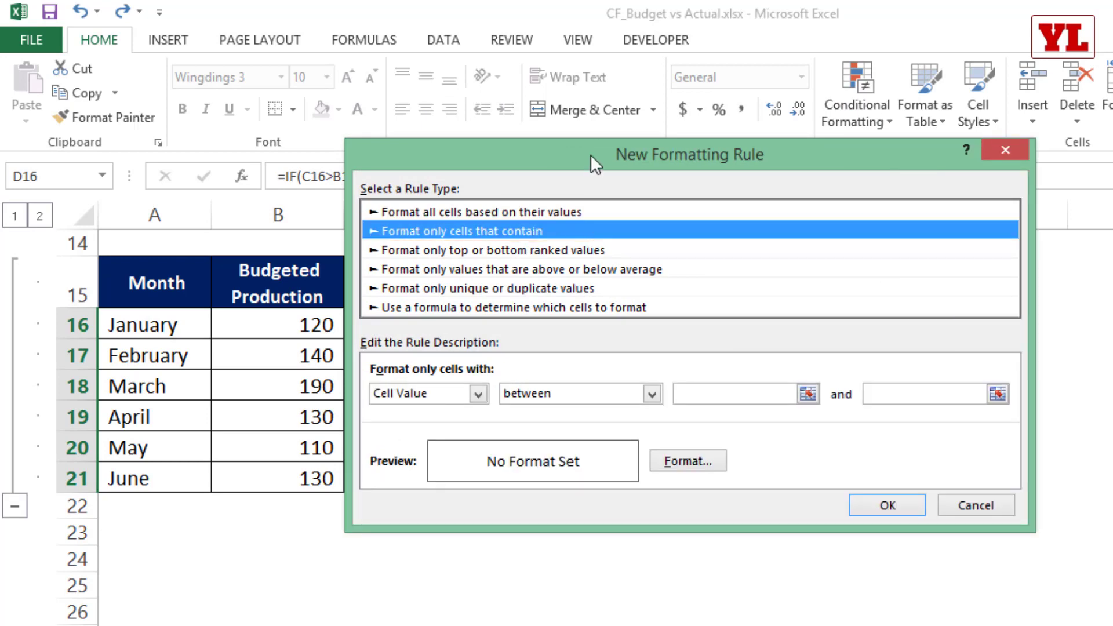
pyautogui.moveTo(590, 154)
pyautogui.mouseDown()
pyautogui.moveTo(659, 46)
pyautogui.moveTo(578, 70)
pyautogui.mouseUp()
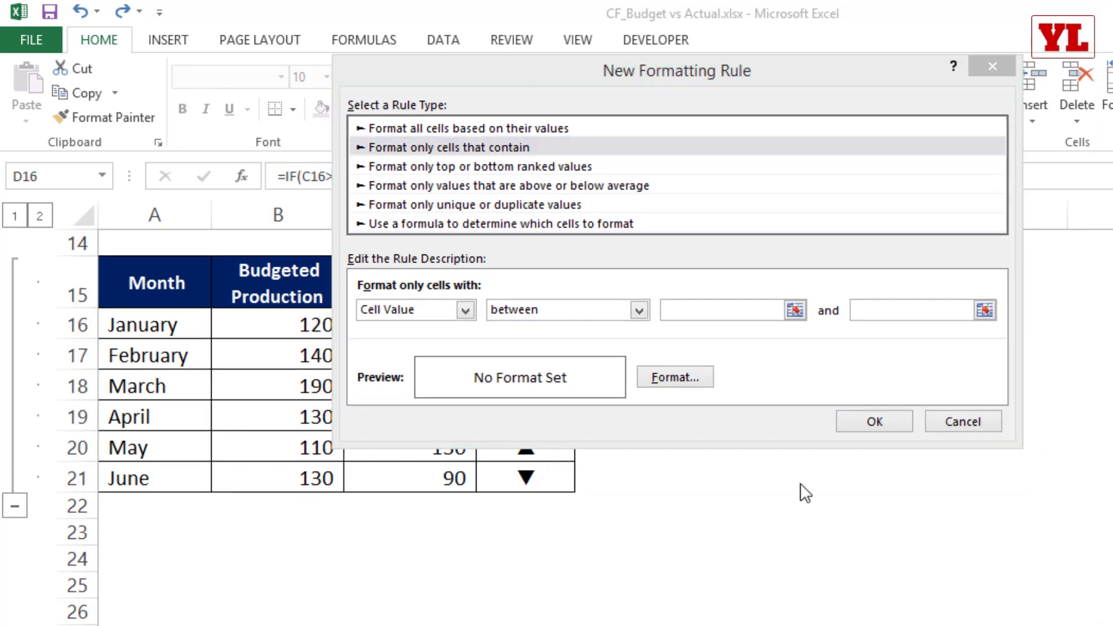
pyautogui.click(585, 316)
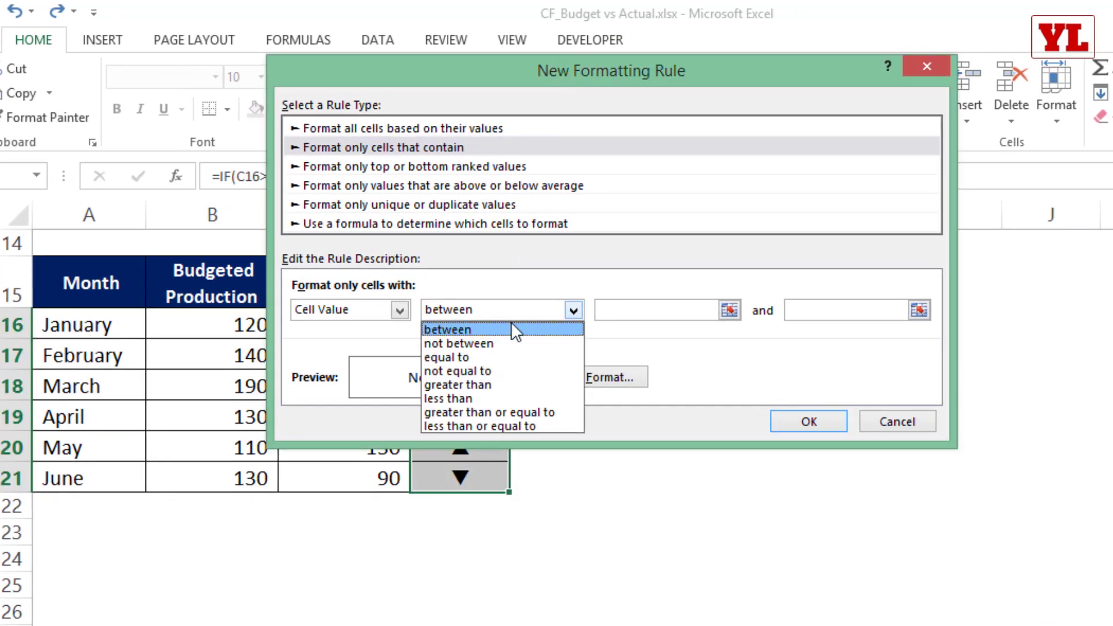
pyautogui.click(469, 357)
pyautogui.click(623, 300)
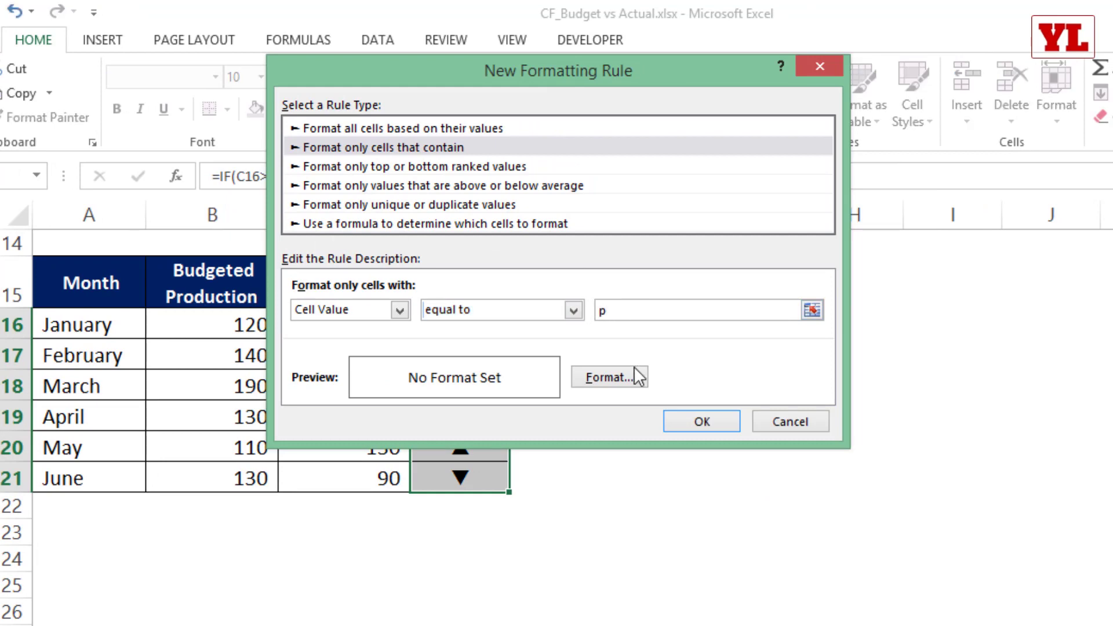
# Set the rule's font format to the standard light green colour and bold style
pyautogui.click(617, 380)
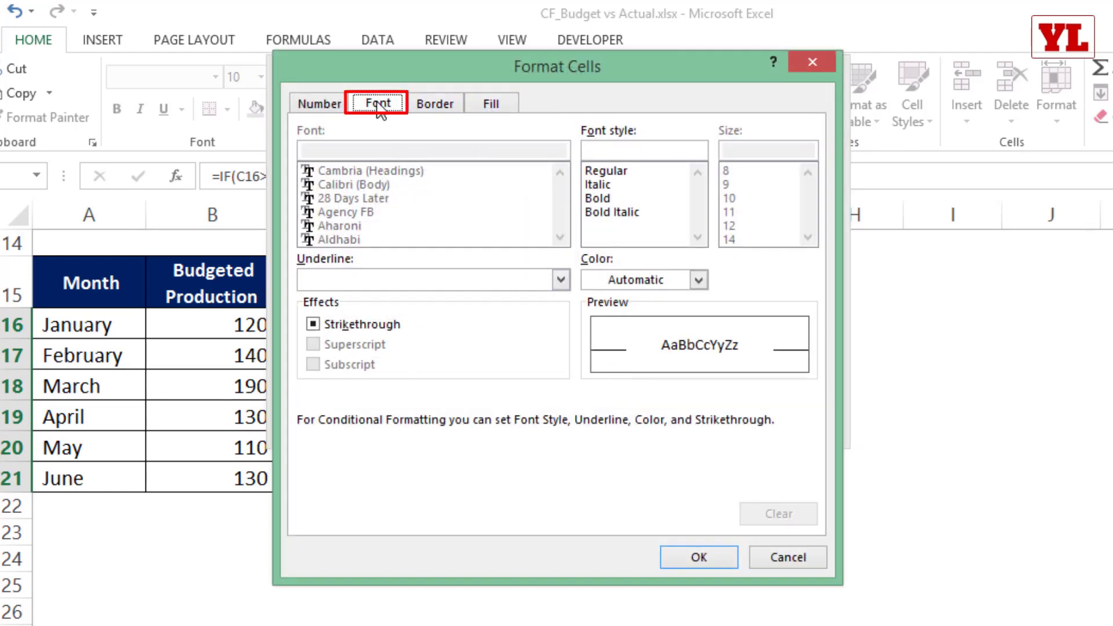
pyautogui.click(613, 277)
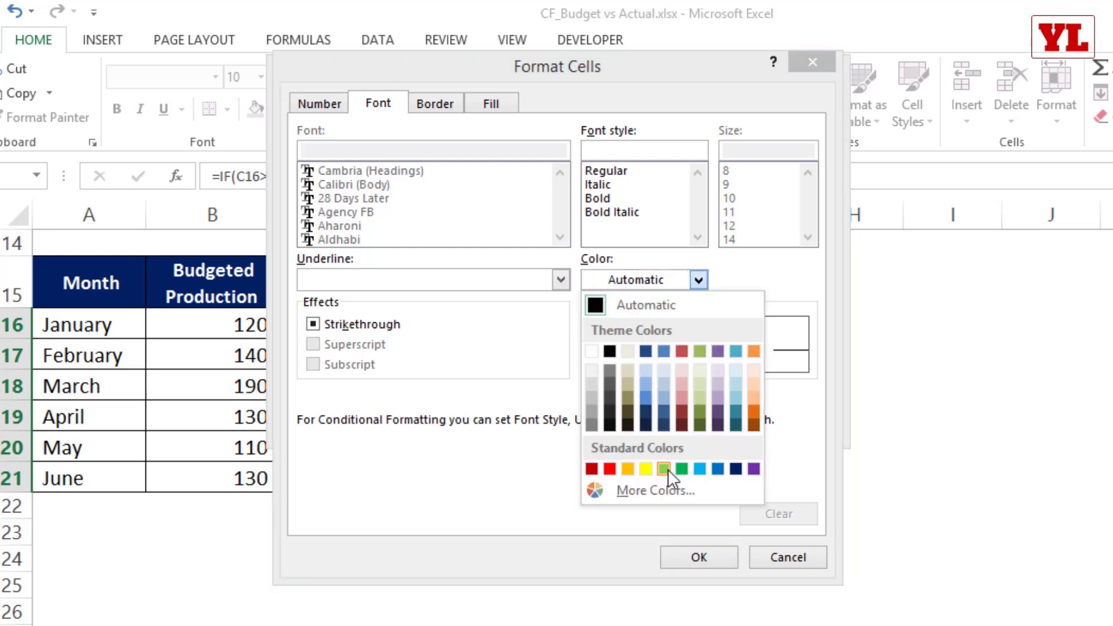
pyautogui.click(664, 468)
pyautogui.click(698, 557)
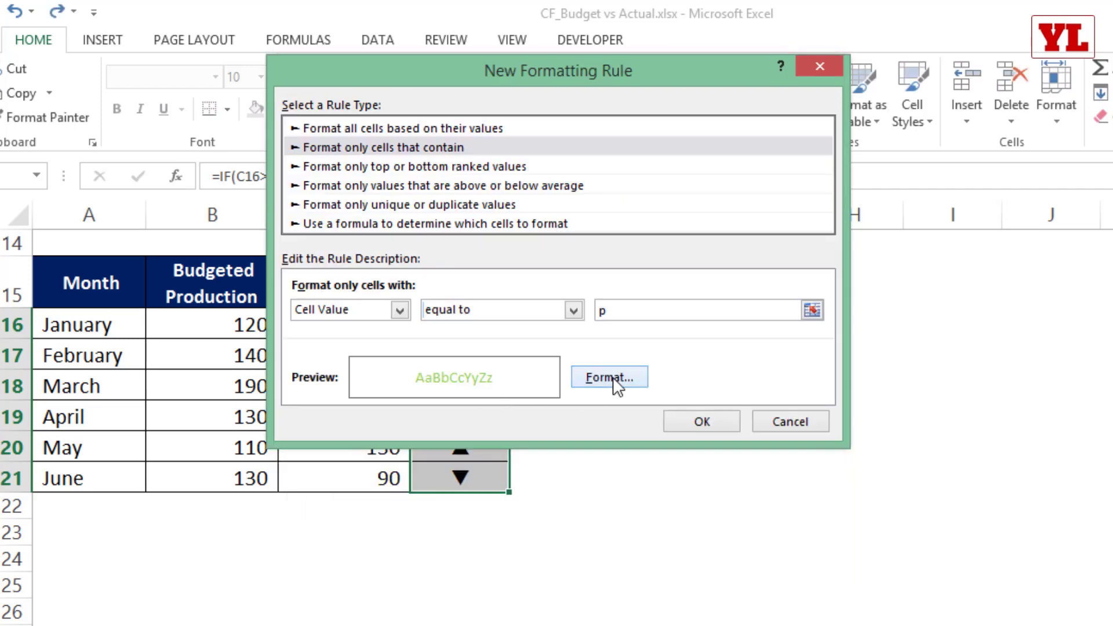
pyautogui.click(610, 377)
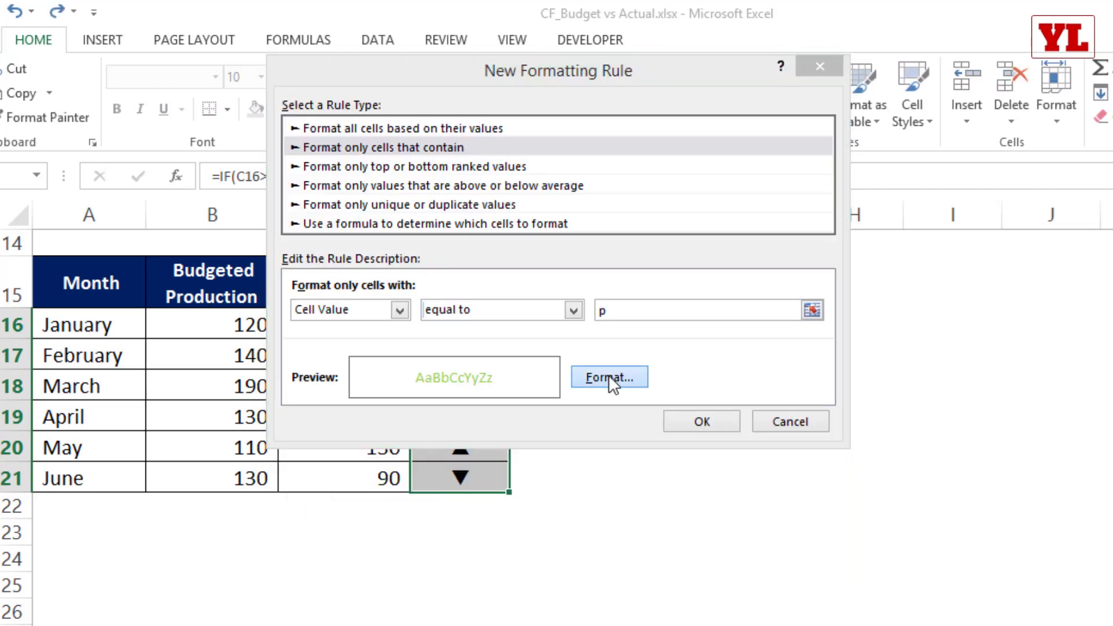
pyautogui.click(600, 199)
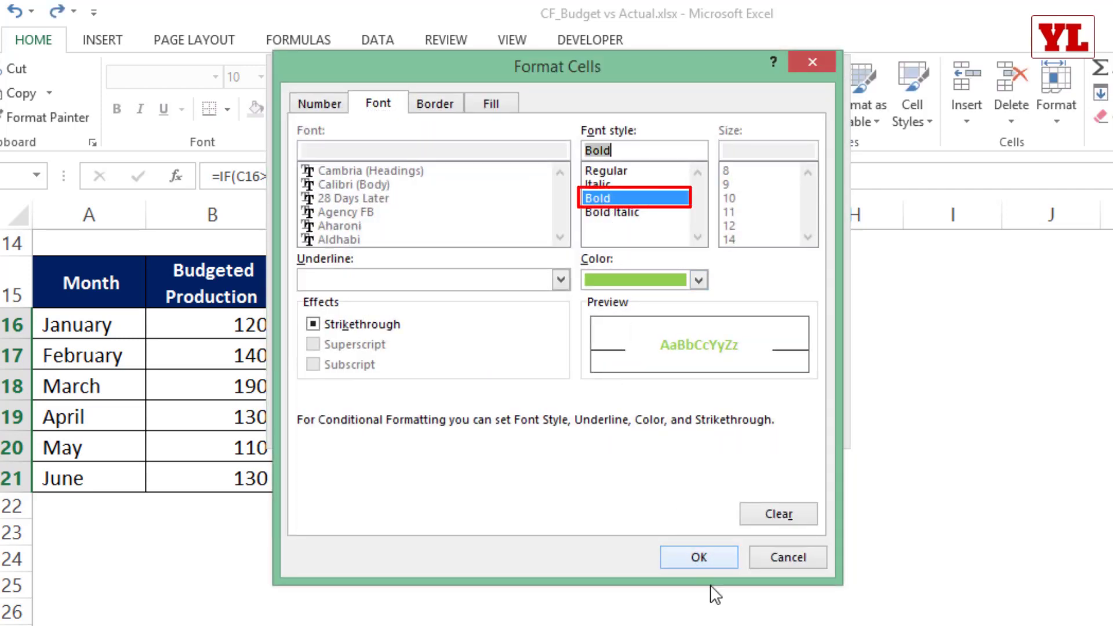
pyautogui.click(702, 560)
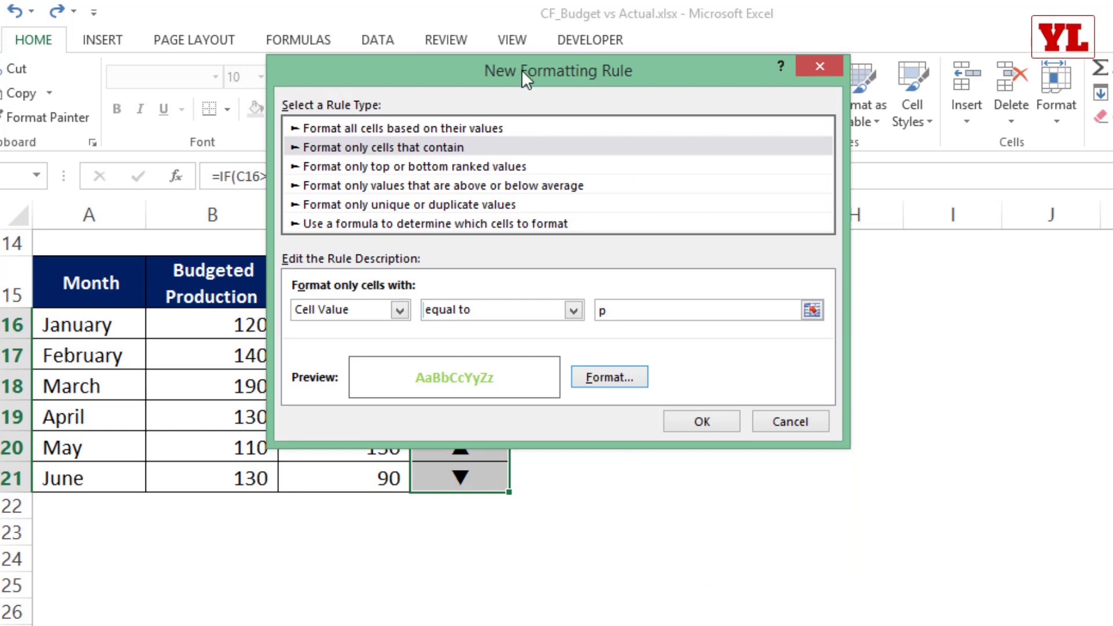
pyautogui.moveTo(522, 69); pyautogui.dragTo(562, 75)
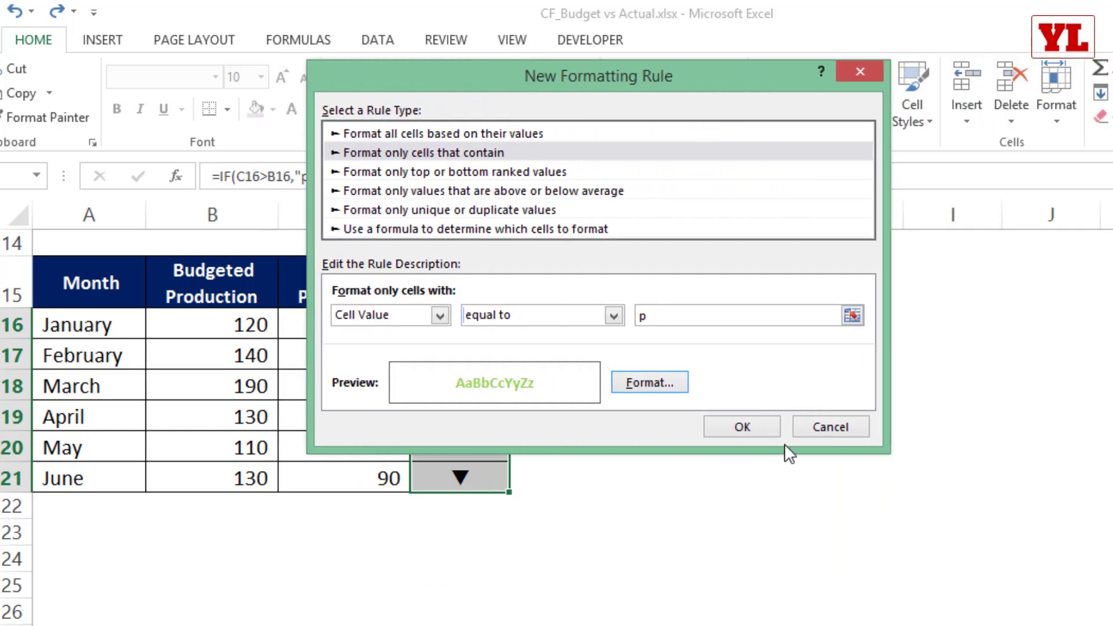
# Apply the rule for p and start another for D16:D21 that formats only cells whose value is equal to tu
pyautogui.click(747, 427)
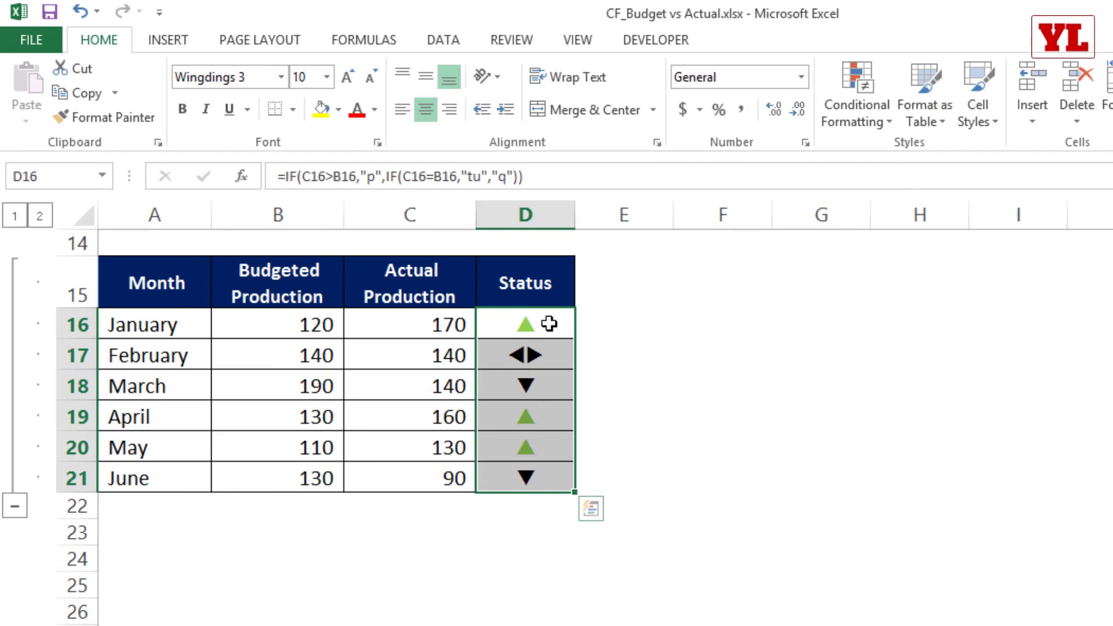
pyautogui.click(846, 109)
pyautogui.click(846, 383)
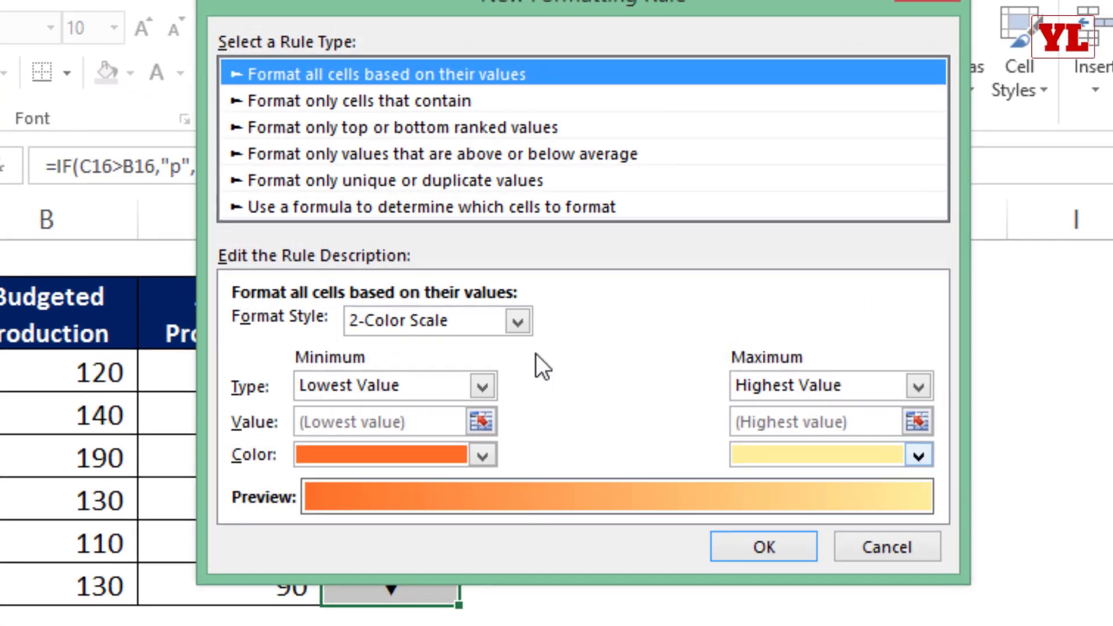
pyautogui.click(298, 101)
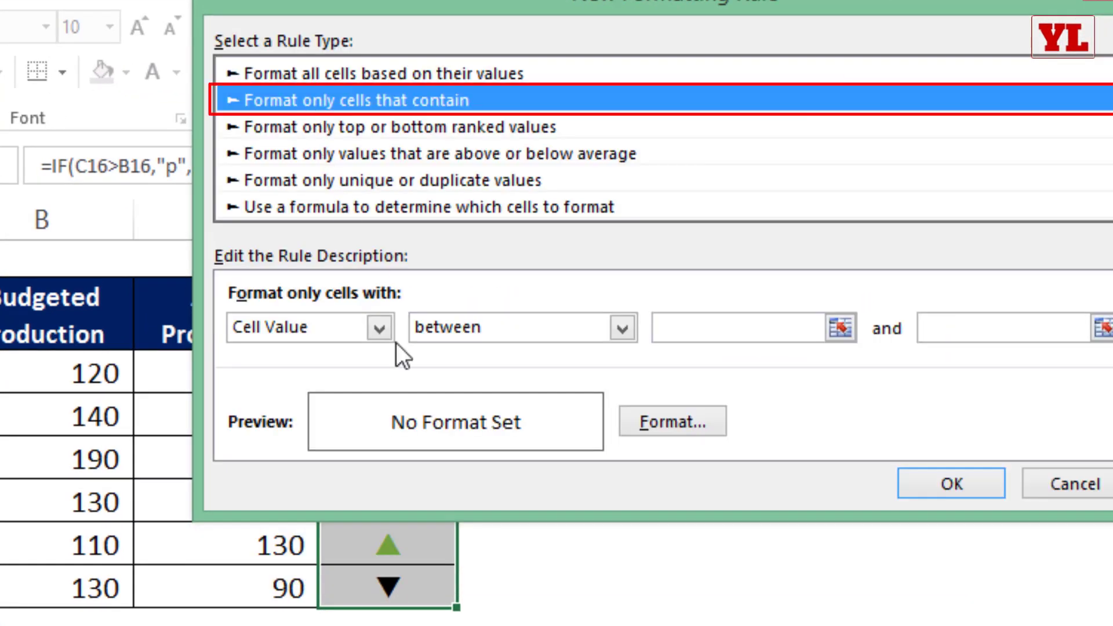
pyautogui.click(464, 322)
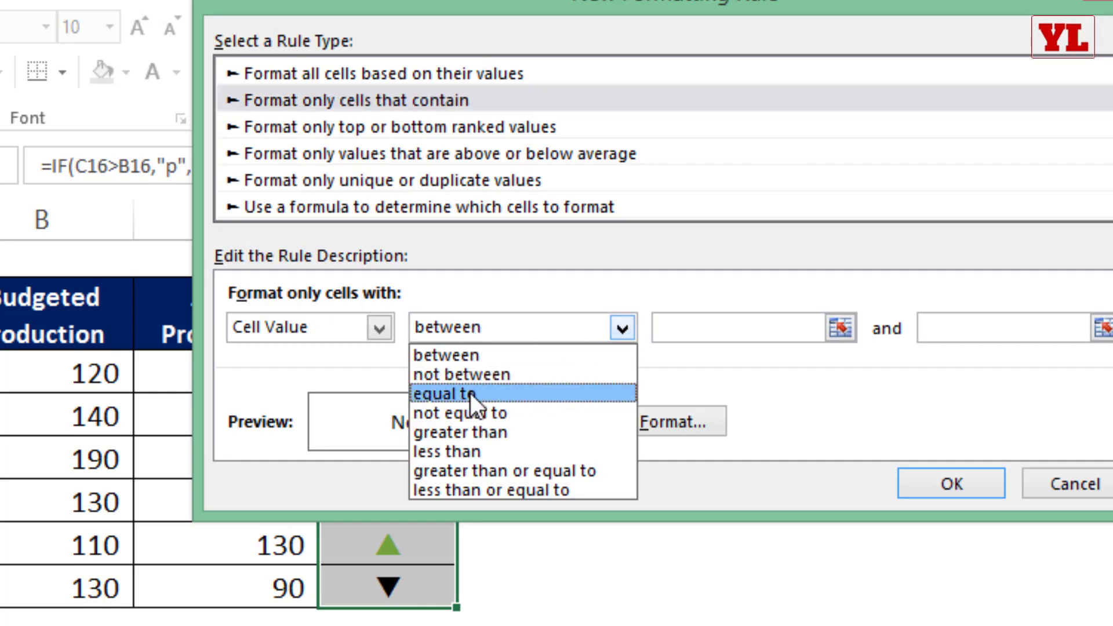
pyautogui.click(470, 392)
pyautogui.click(688, 326)
pyautogui.write('tu')
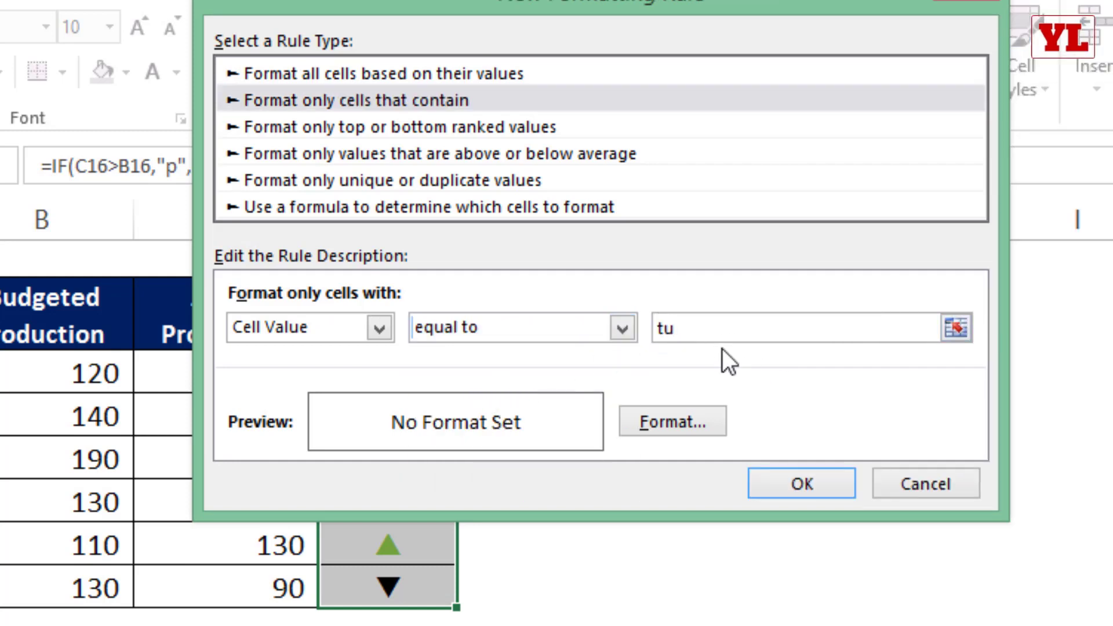
pyautogui.write('"')
pyautogui.click(659, 327)
pyautogui.write('"')
pyautogui.write('tu')
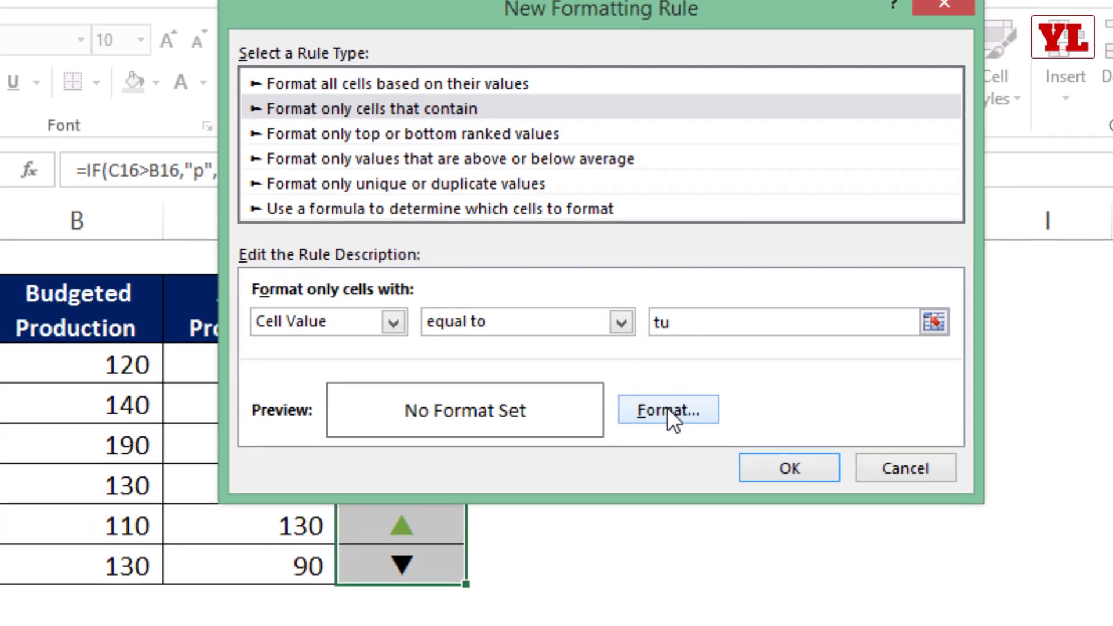
# Set the tu rule's font colour to standard orange and apply the rule
pyautogui.click(673, 421)
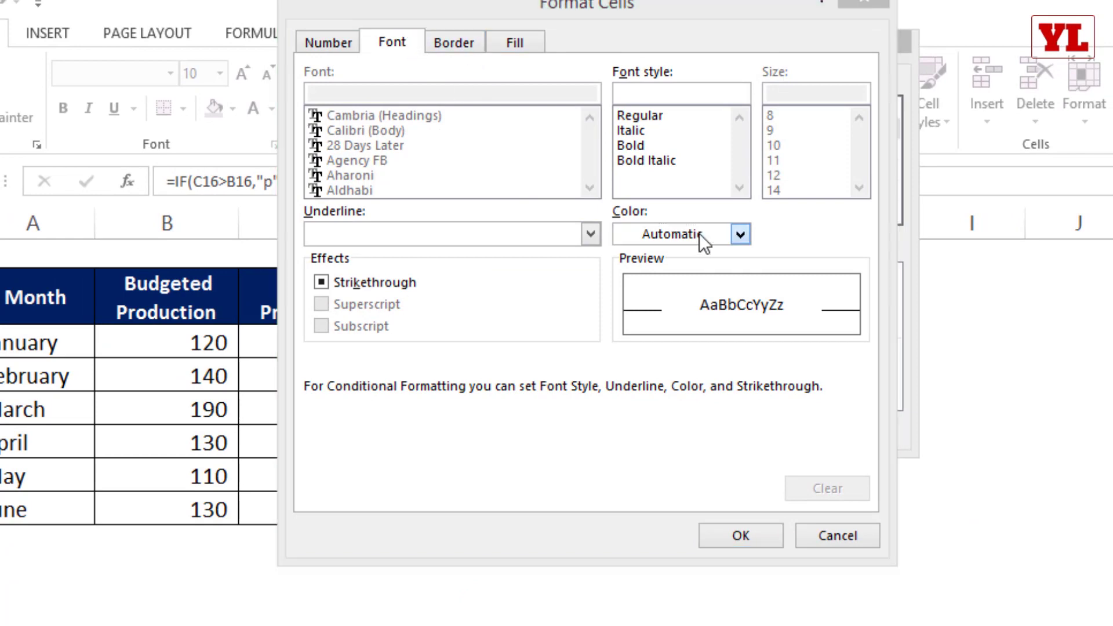
pyautogui.click(699, 235)
pyautogui.click(671, 436)
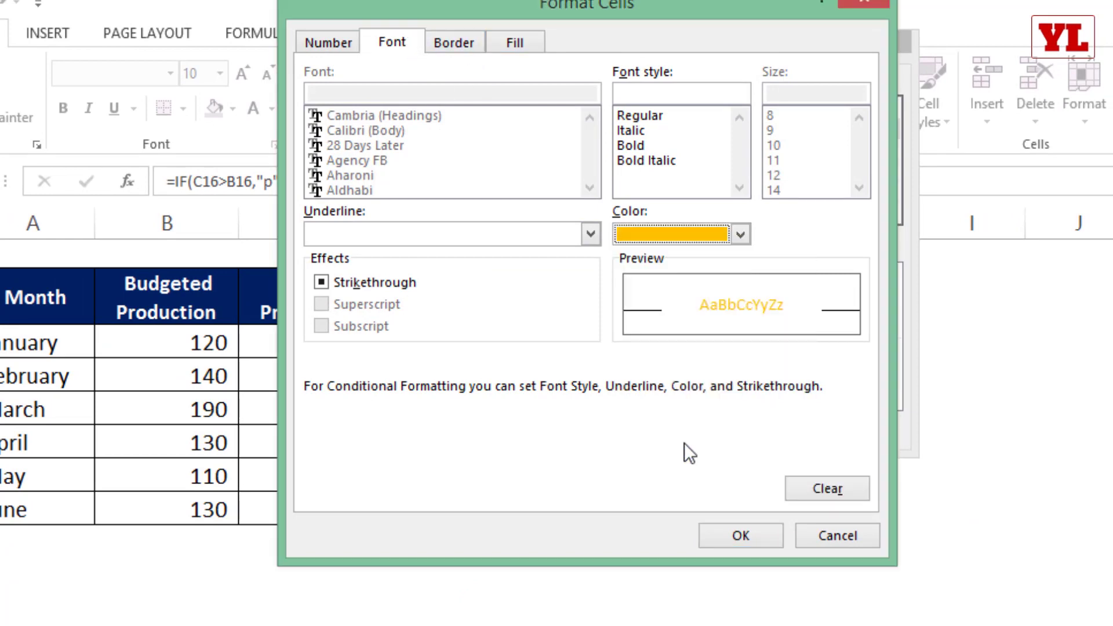
pyautogui.click(745, 537)
pyautogui.click(790, 415)
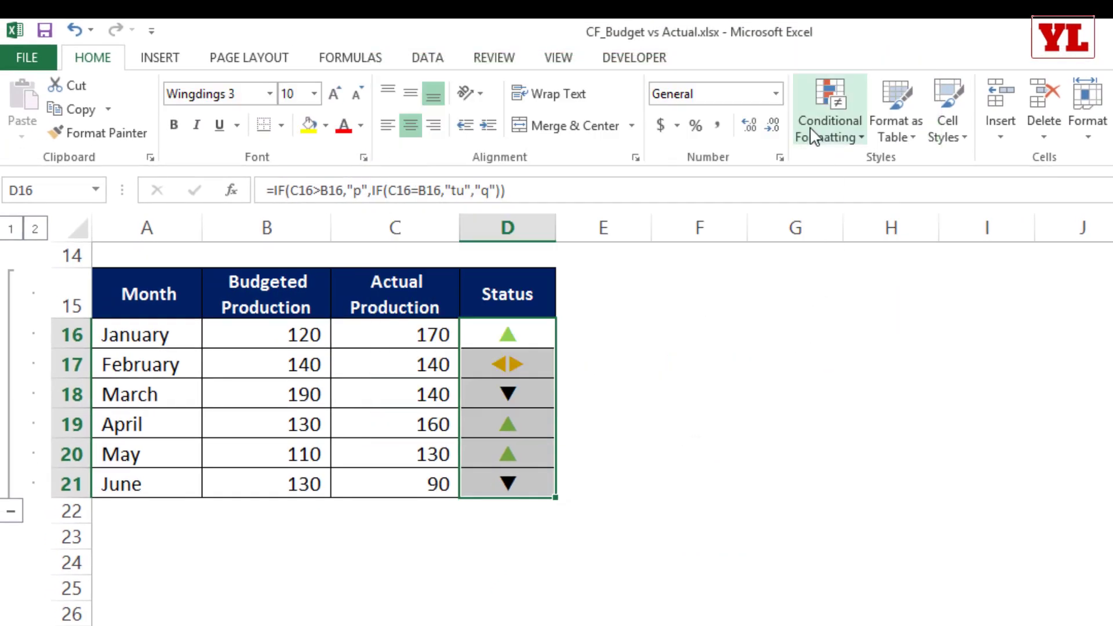
# Start a third conditional formatting rule for D16:D21 that formats only cells whose value is equal to q
pyautogui.click(815, 138)
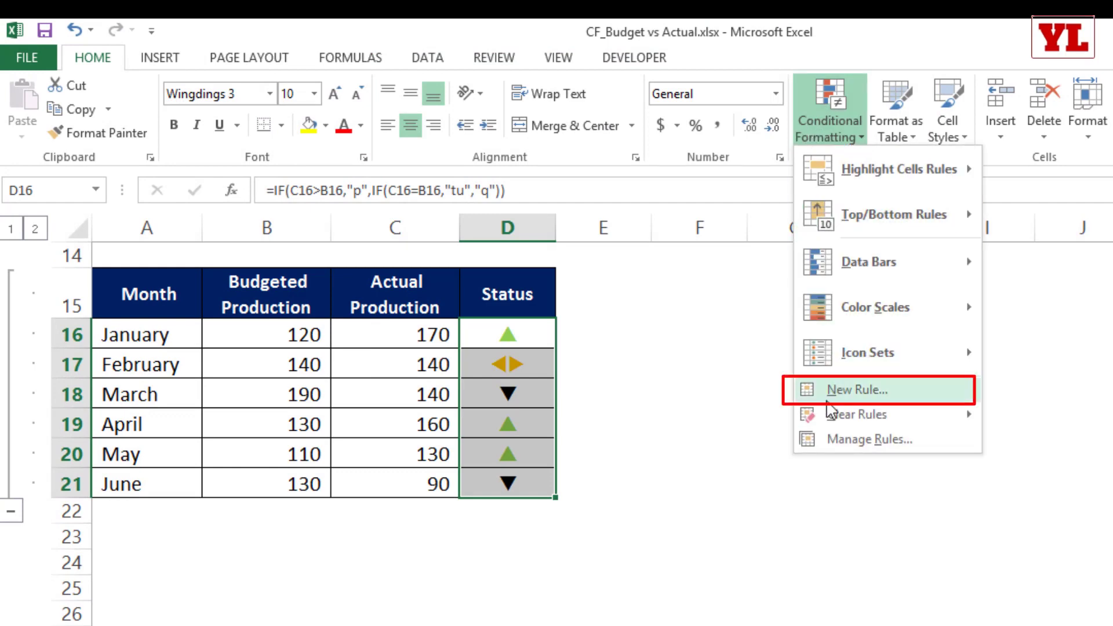
pyautogui.click(829, 401)
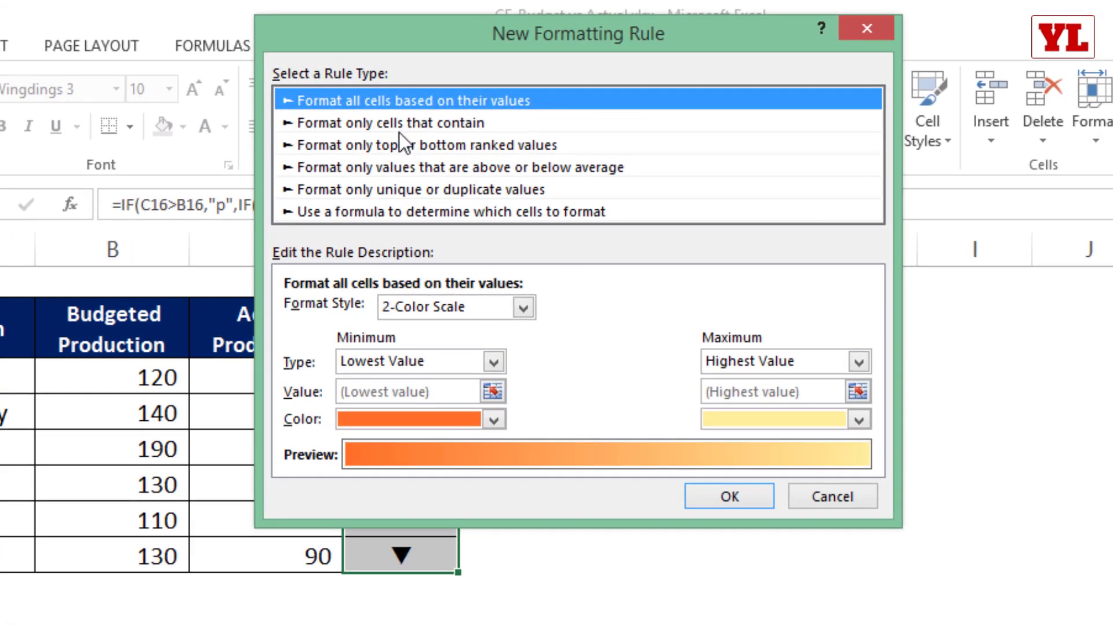
pyautogui.click(398, 125)
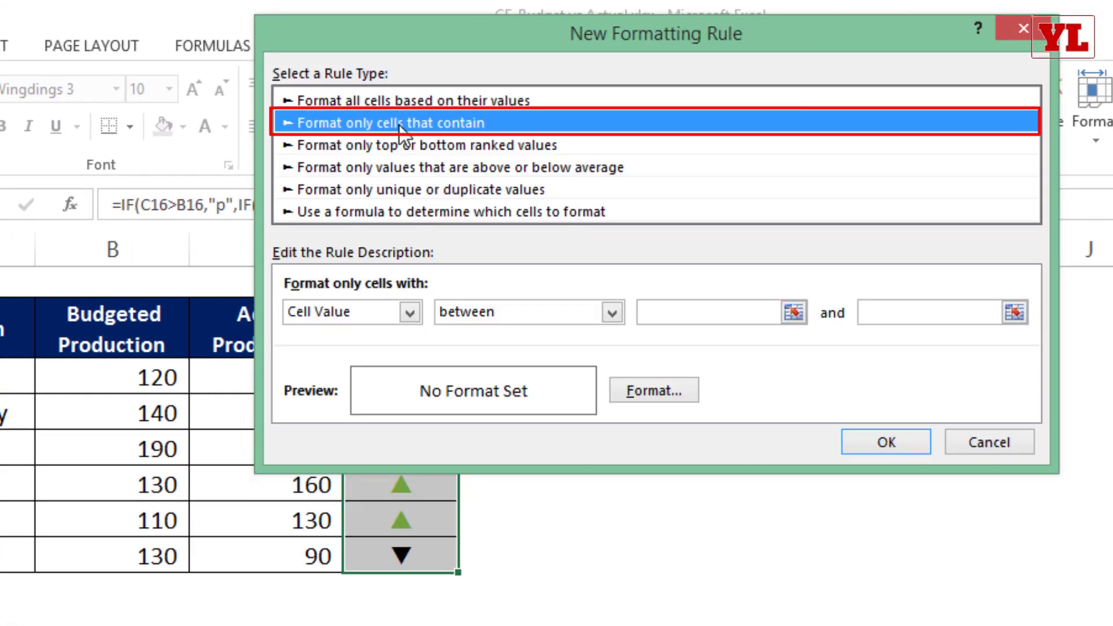
pyautogui.click(482, 314)
pyautogui.click(487, 368)
pyautogui.click(667, 310)
pyautogui.write('q')
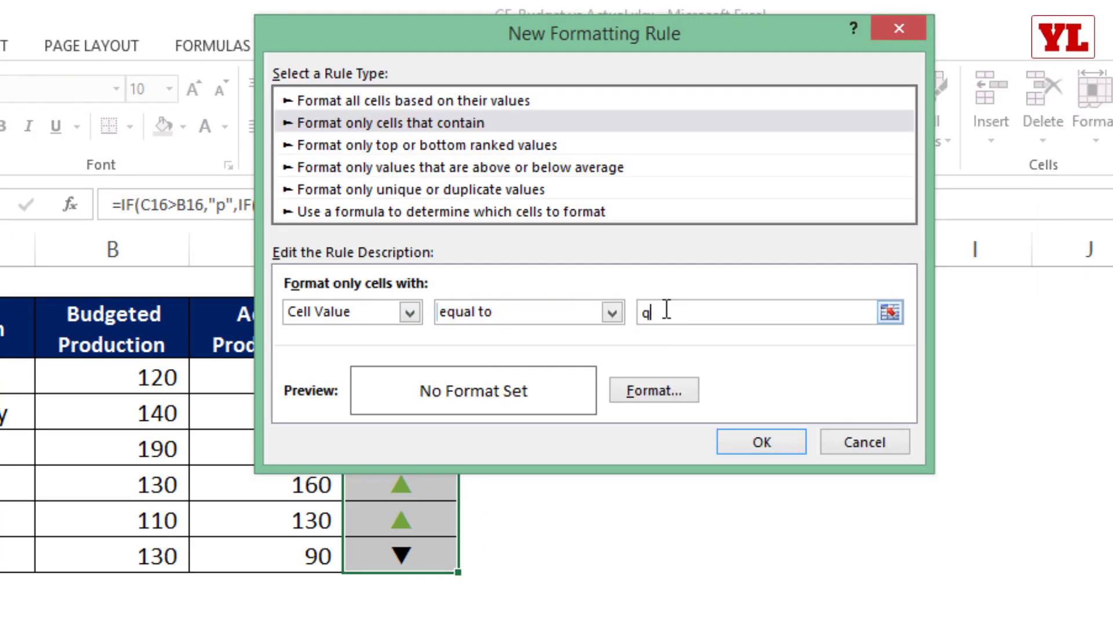
# Set the q rule's font colour to standard red and apply the rule
pyautogui.click(653, 389)
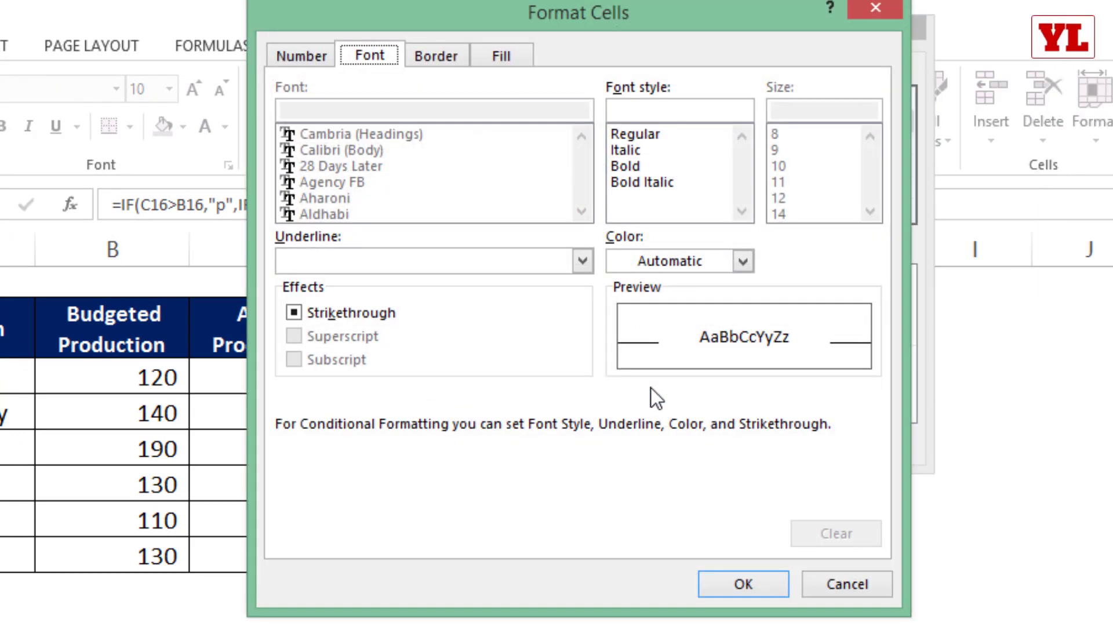
pyautogui.click(743, 260)
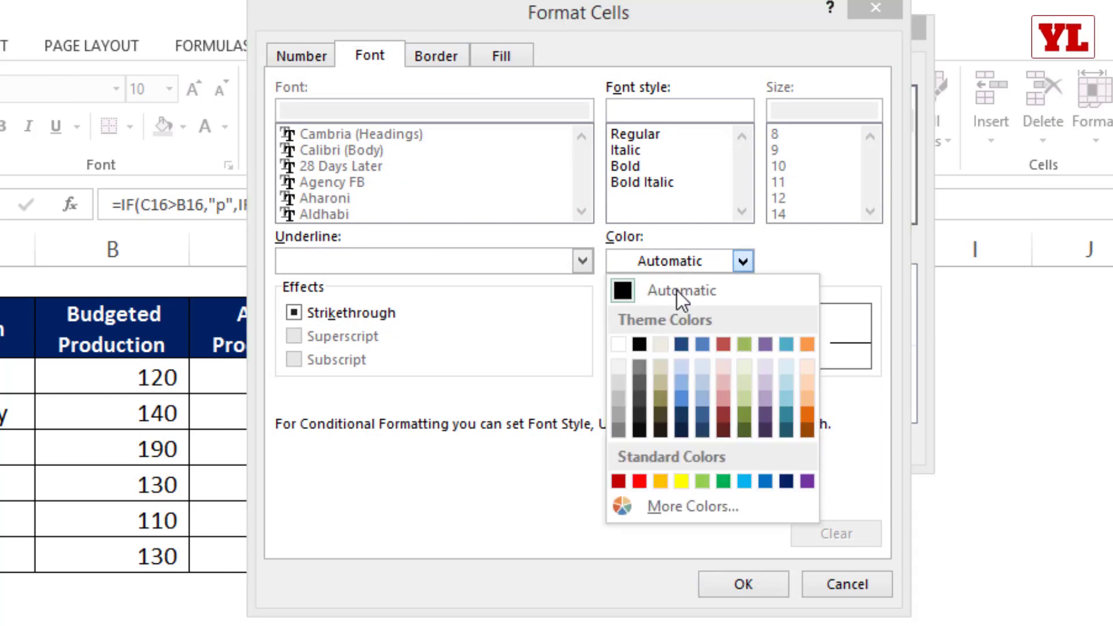
pyautogui.click(637, 477)
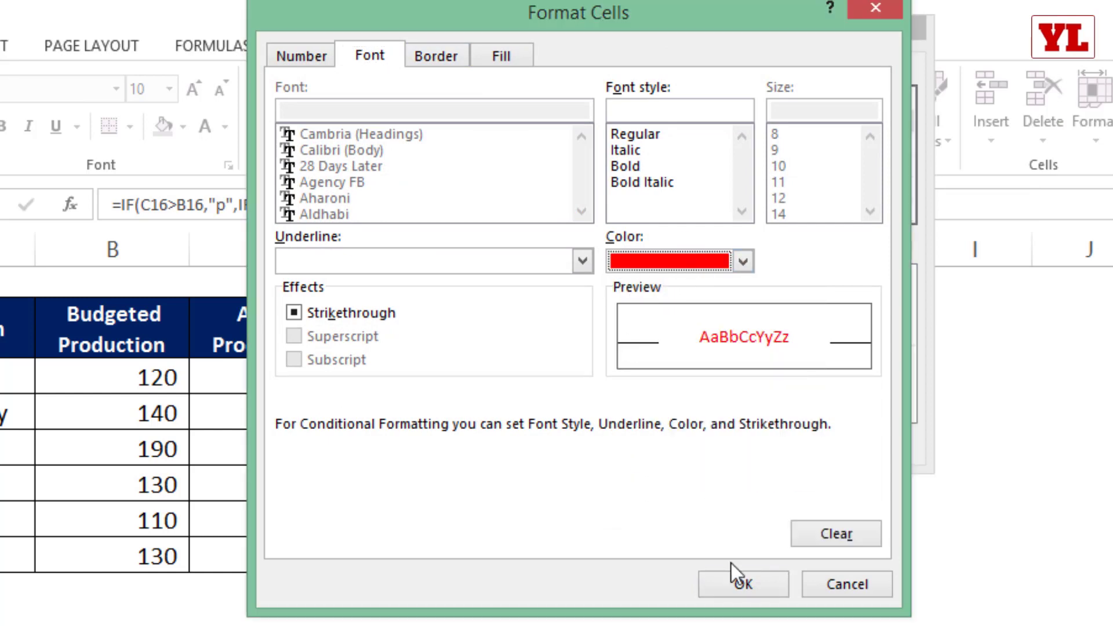
pyautogui.click(739, 582)
pyautogui.click(765, 427)
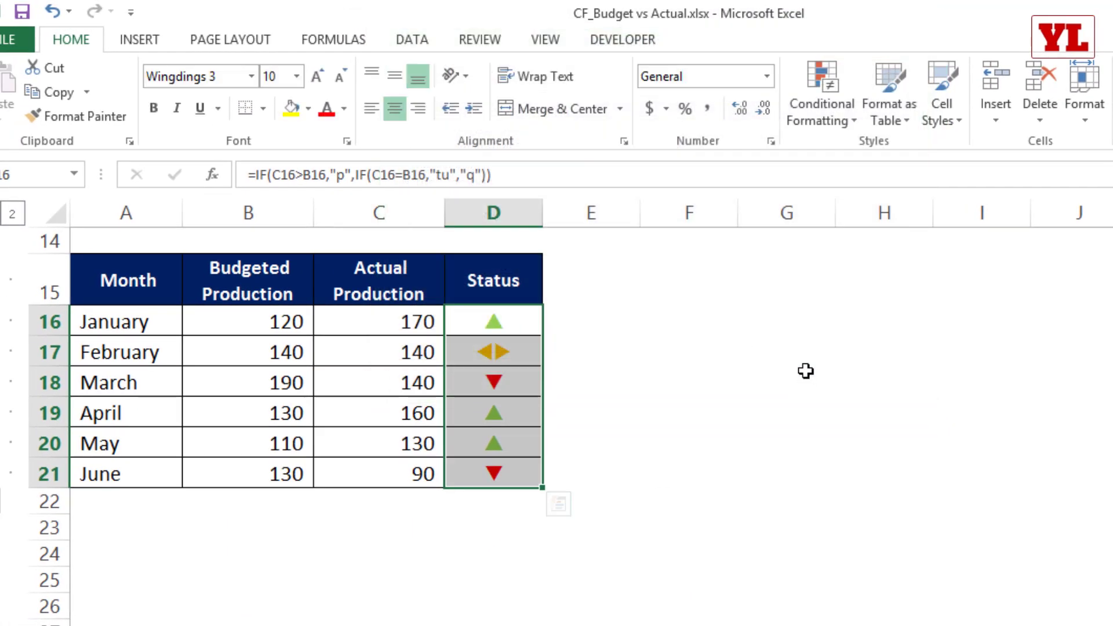
# Test January's status with Actual Production values of 120 and 90 in C16
pyautogui.click(400, 316)
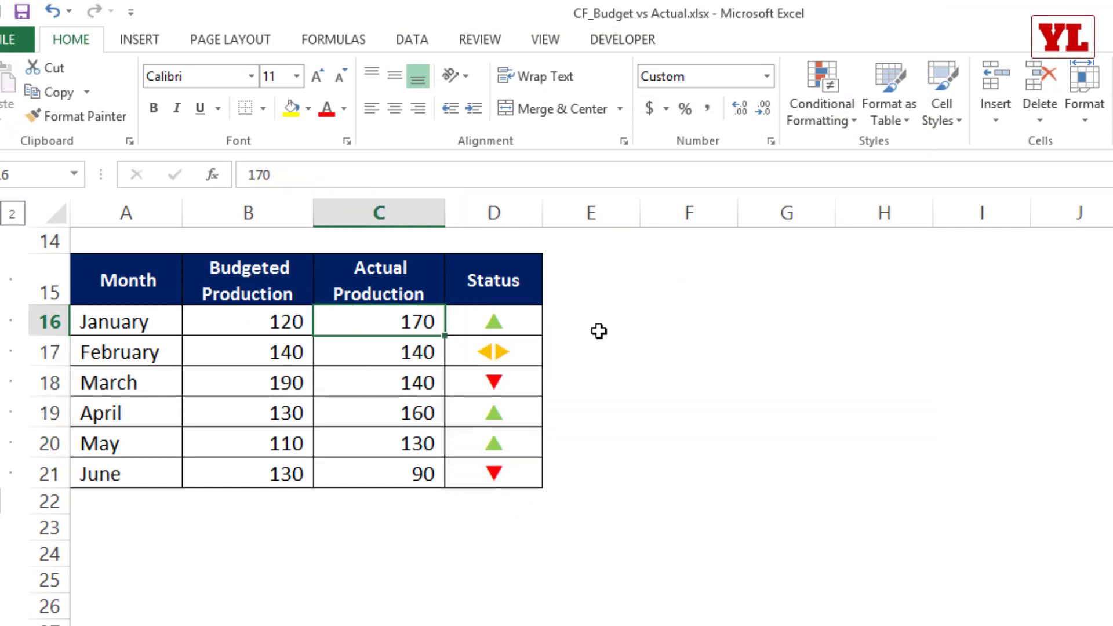
pyautogui.write('120')
pyautogui.press('Return')
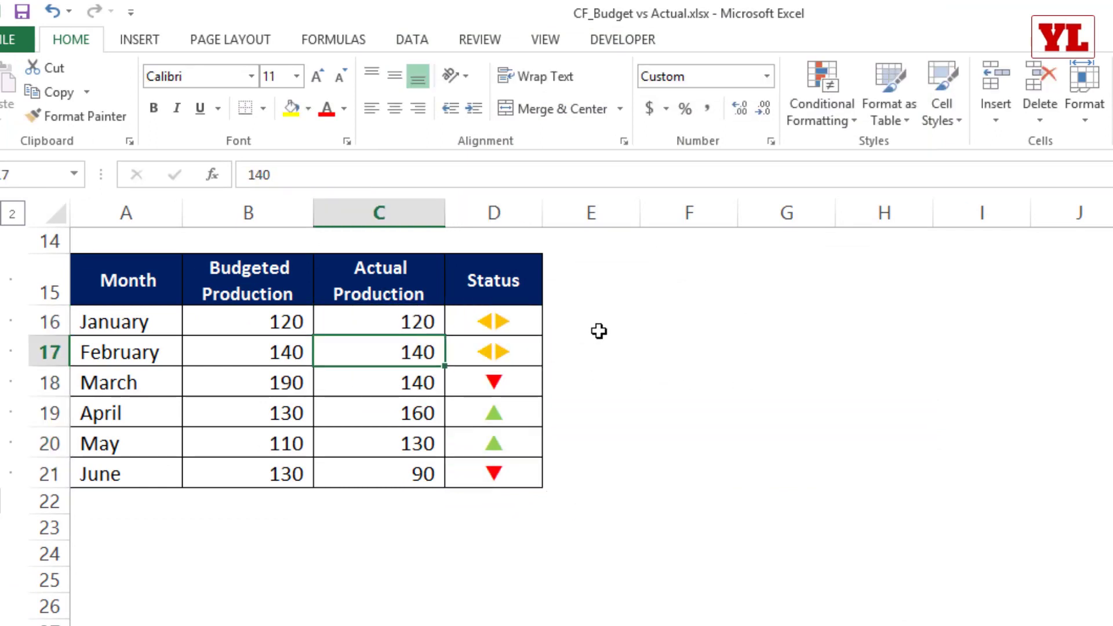
pyautogui.press('Up')
pyautogui.write('90')
pyautogui.press('Tab')
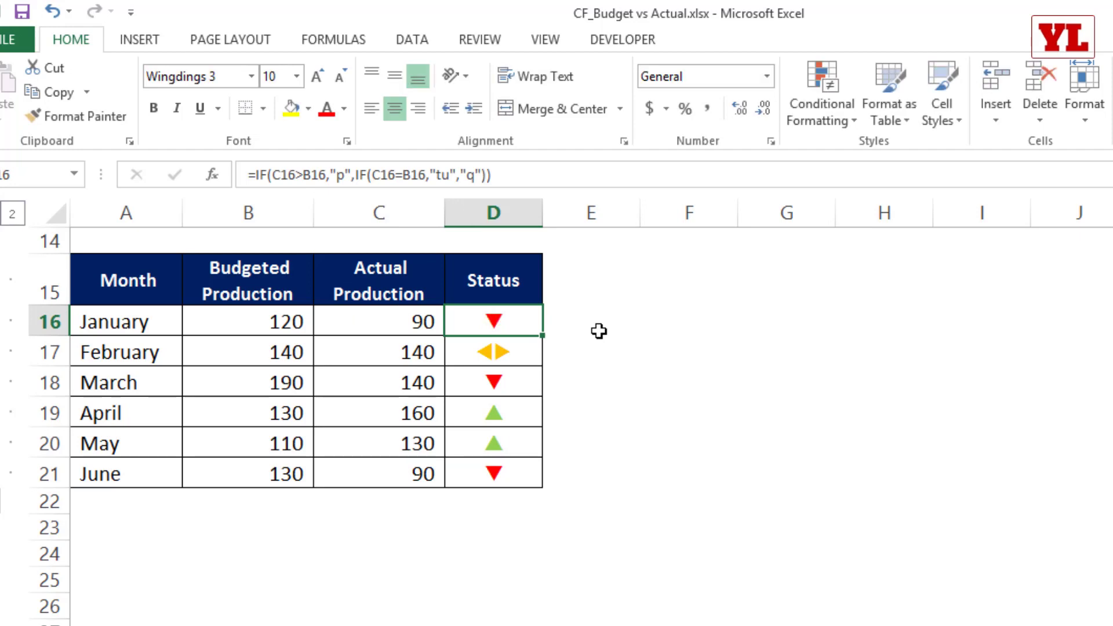
# Set January's Actual Production in C16 to 200
pyautogui.press('Up')
pyautogui.press('Down')
pyautogui.press('Left')
pyautogui.write('2')
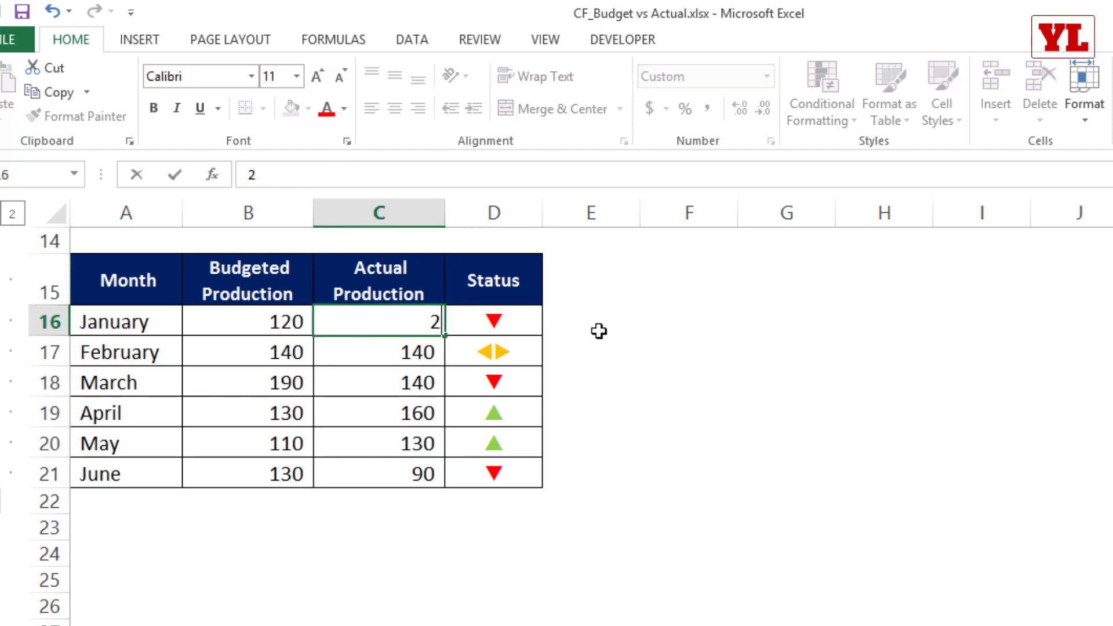
pyautogui.write('00')
pyautogui.press('Tab')
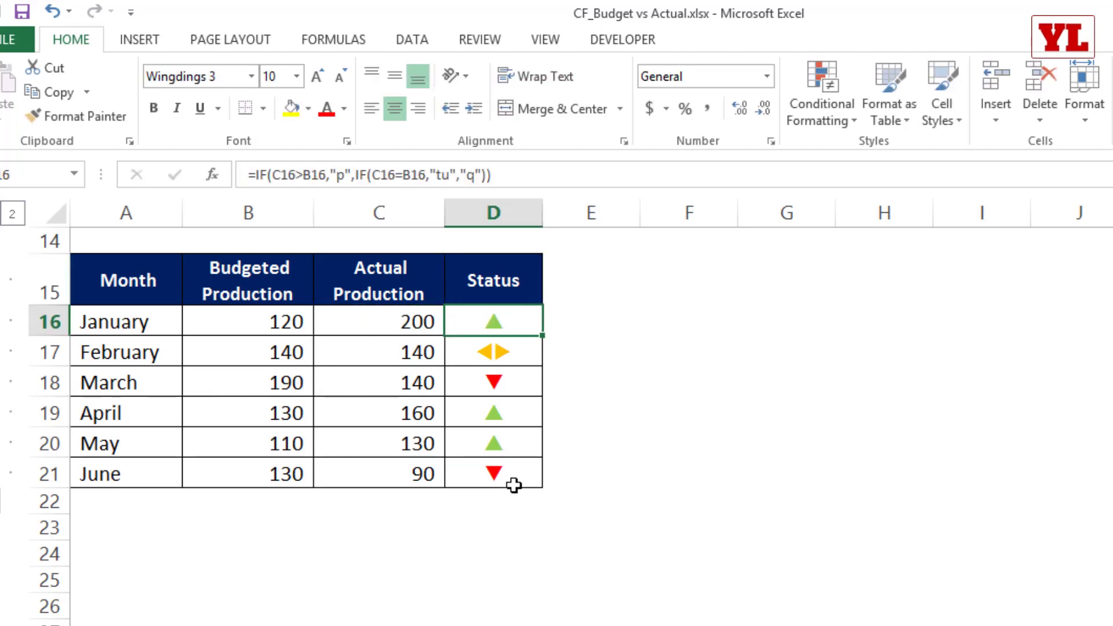
pyautogui.click(594, 414)
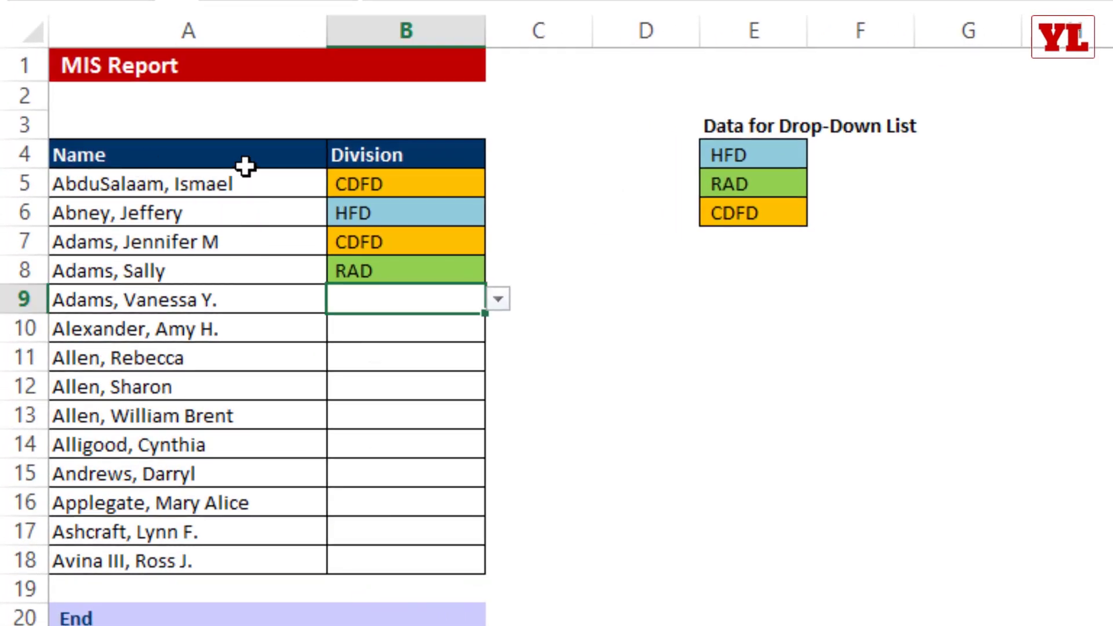
# In the MIS Report, choose HFD as the Division in B9 and RAD in B10 from the drop-down lists
pyautogui.moveTo(243, 161); pyautogui.dragTo(212, 333)
pyautogui.moveTo(208, 399); pyautogui.dragTo(203, 549)
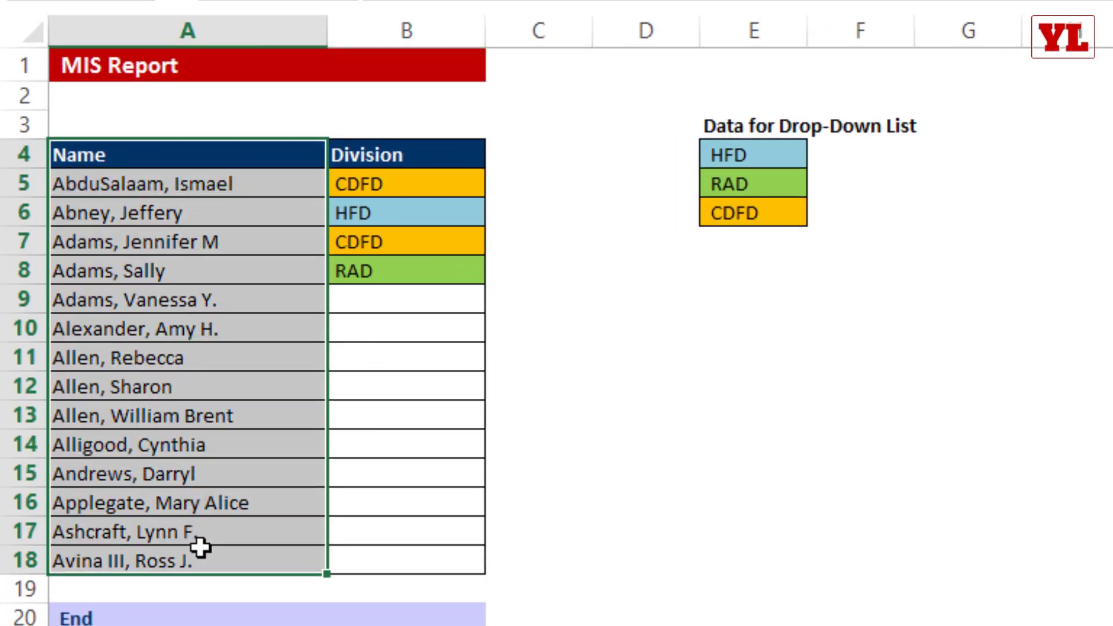
pyautogui.click(412, 293)
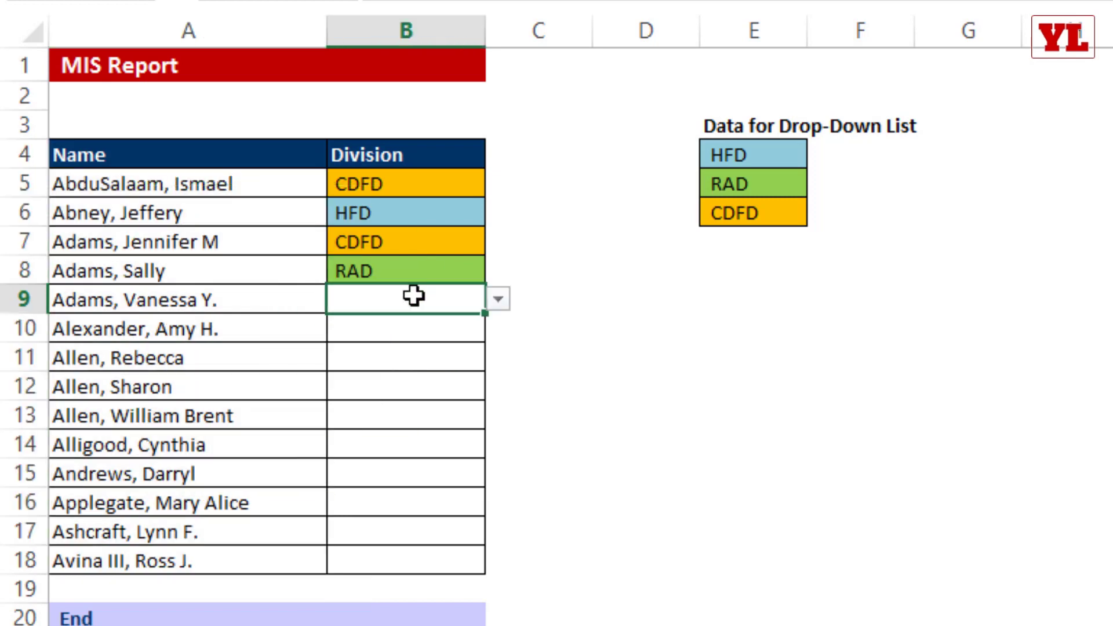
pyautogui.click(499, 300)
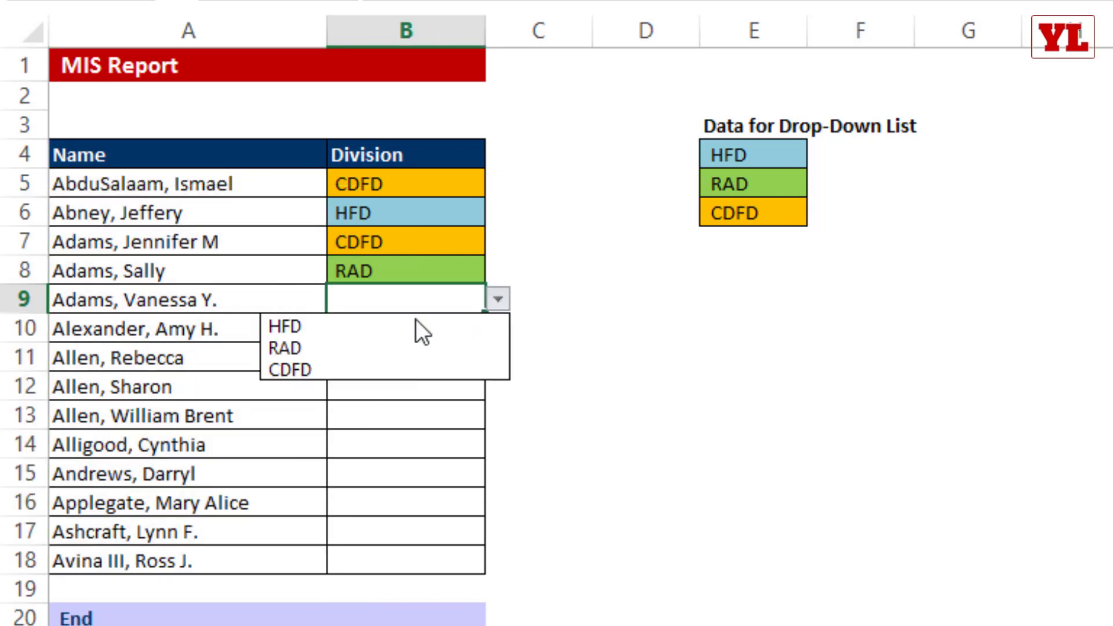
pyautogui.click(307, 328)
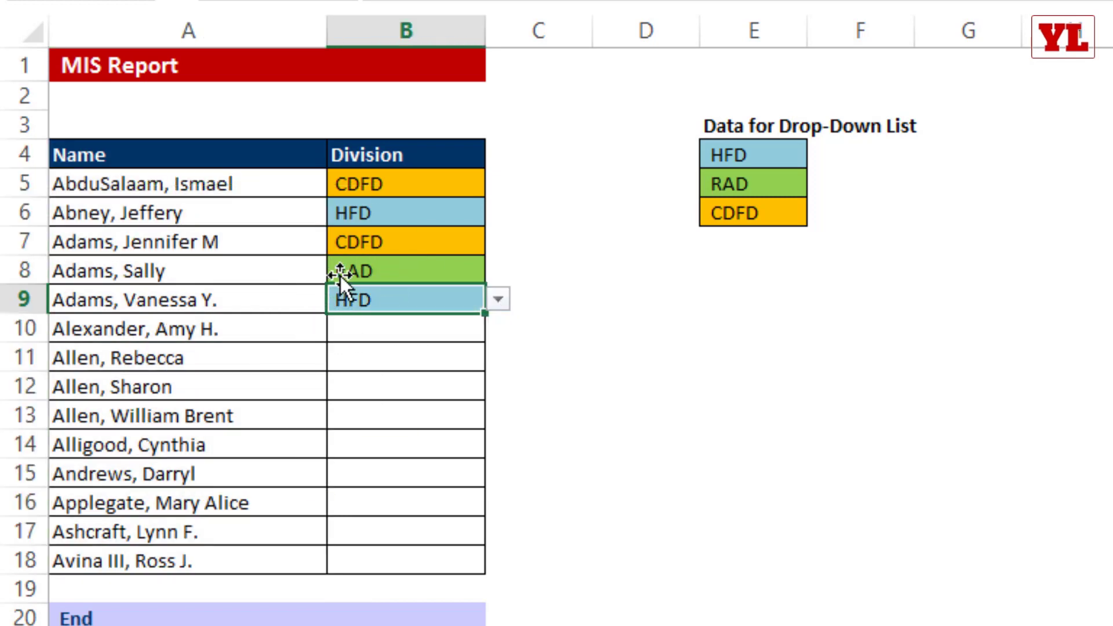
pyautogui.click(469, 331)
pyautogui.click(499, 330)
pyautogui.click(354, 377)
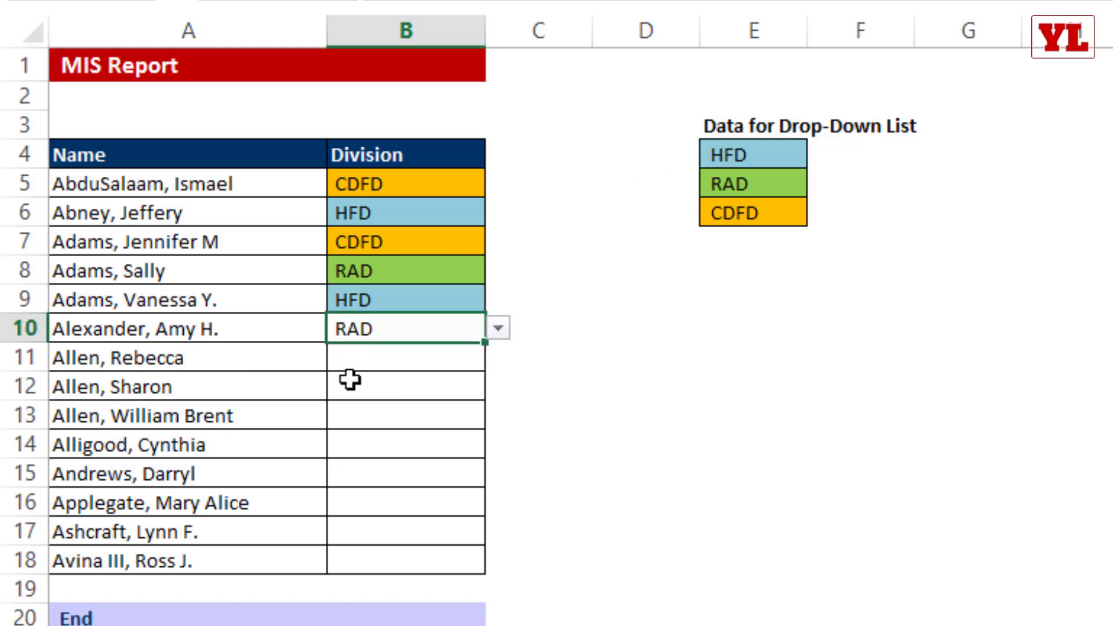
# Choose RAD as the Division in B11 and CDFD in B12
pyautogui.click(478, 358)
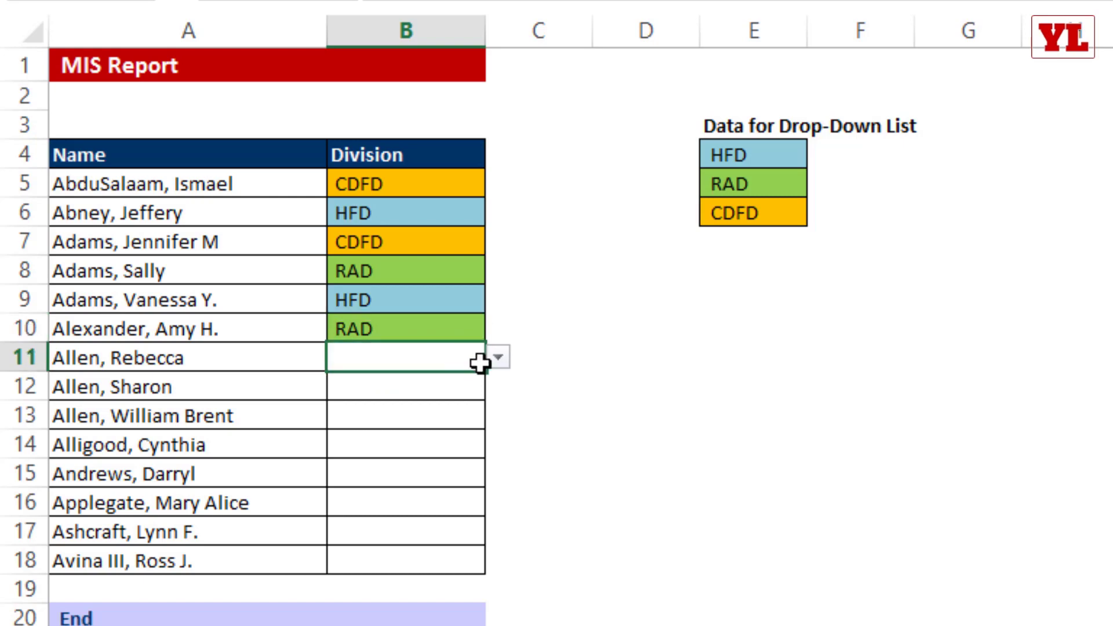
pyautogui.click(498, 357)
pyautogui.click(355, 406)
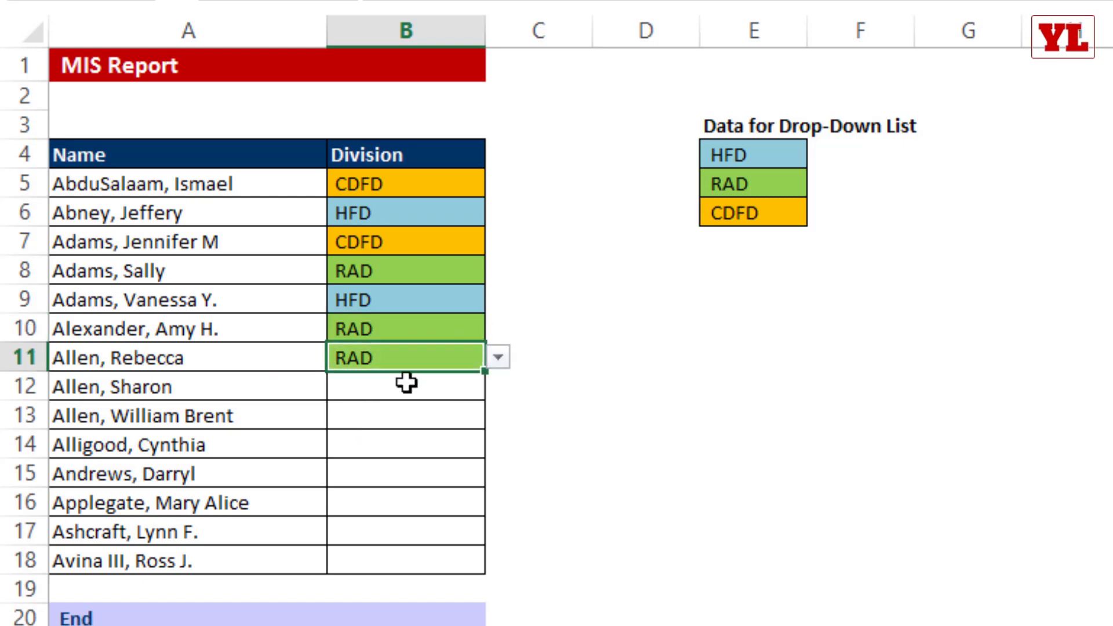
pyautogui.click(462, 386)
pyautogui.click(500, 386)
pyautogui.click(330, 454)
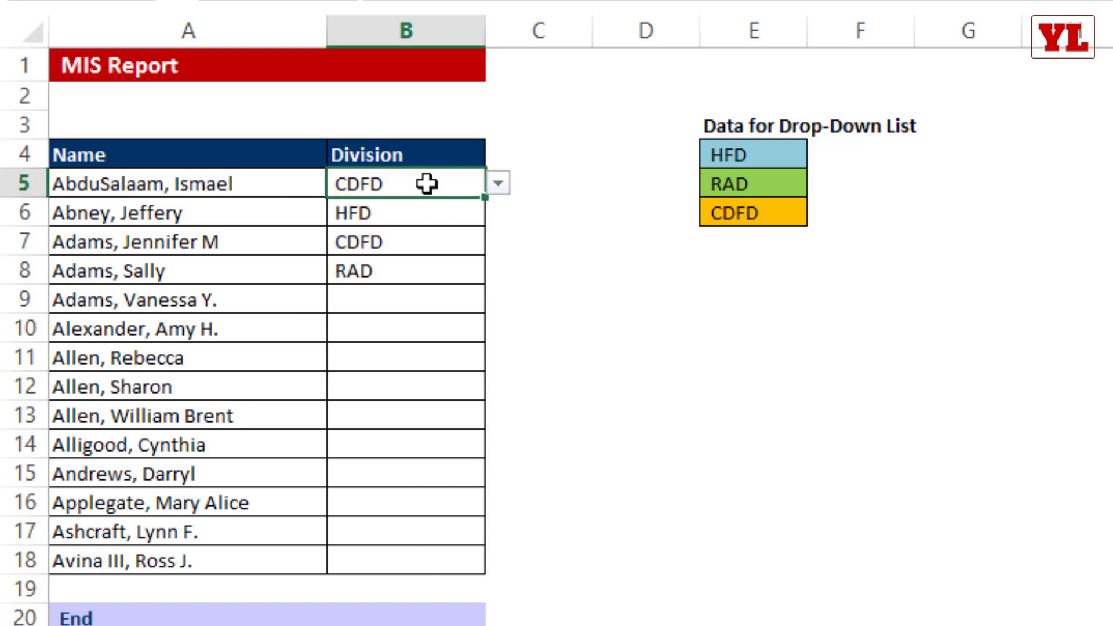
# Clear all Division entries in B5:B18 of the MIS Report
pyautogui.moveTo(428, 184); pyautogui.dragTo(382, 565)
pyautogui.press('Delete')
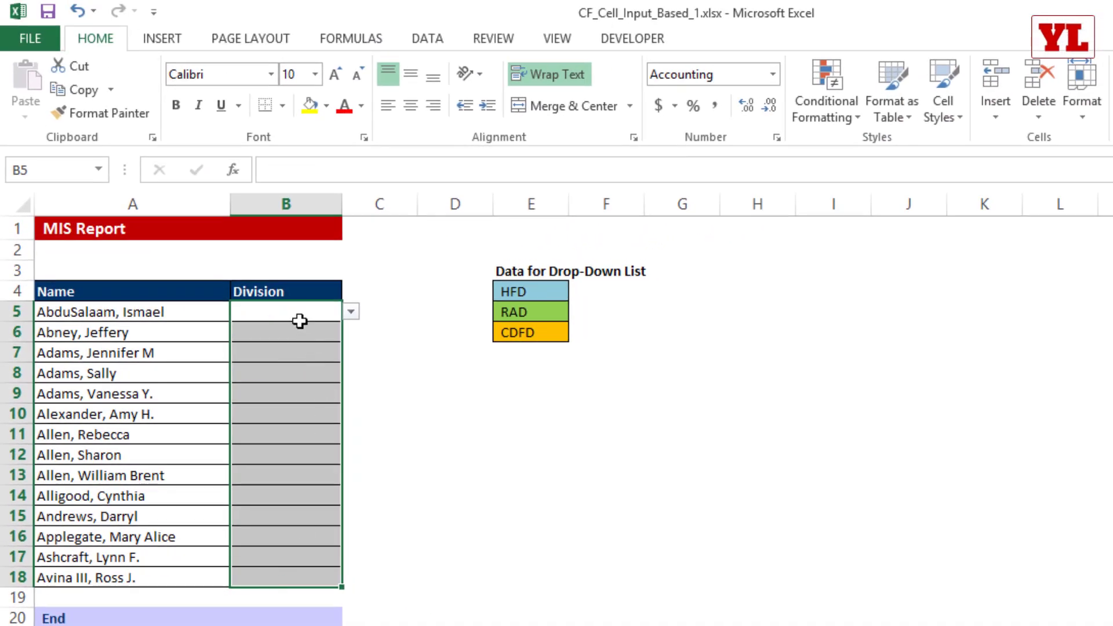
pyautogui.click(385, 222)
# Open data validation for Division cells B5:B18 and allow only entries from a List
pyautogui.moveTo(296, 310); pyautogui.dragTo(291, 582)
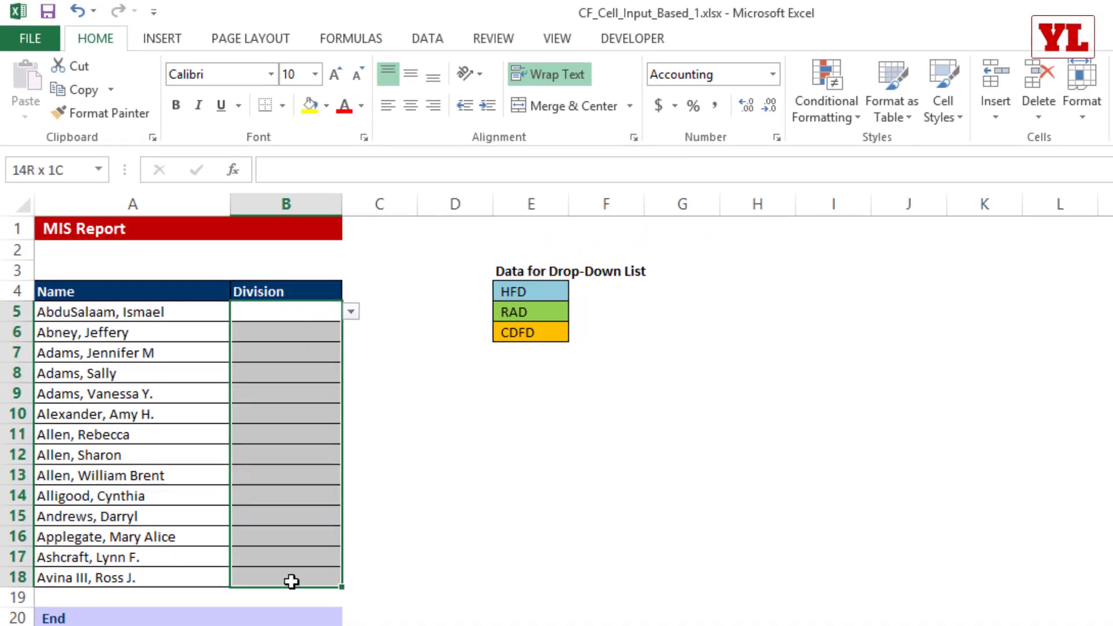
pyautogui.click(449, 40)
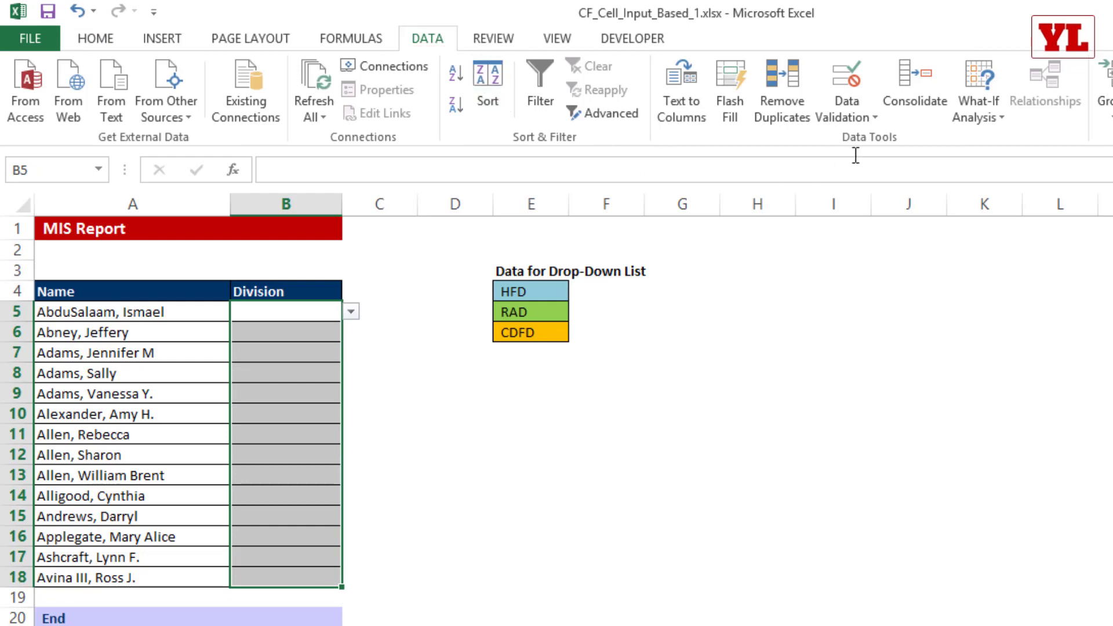
pyautogui.click(855, 116)
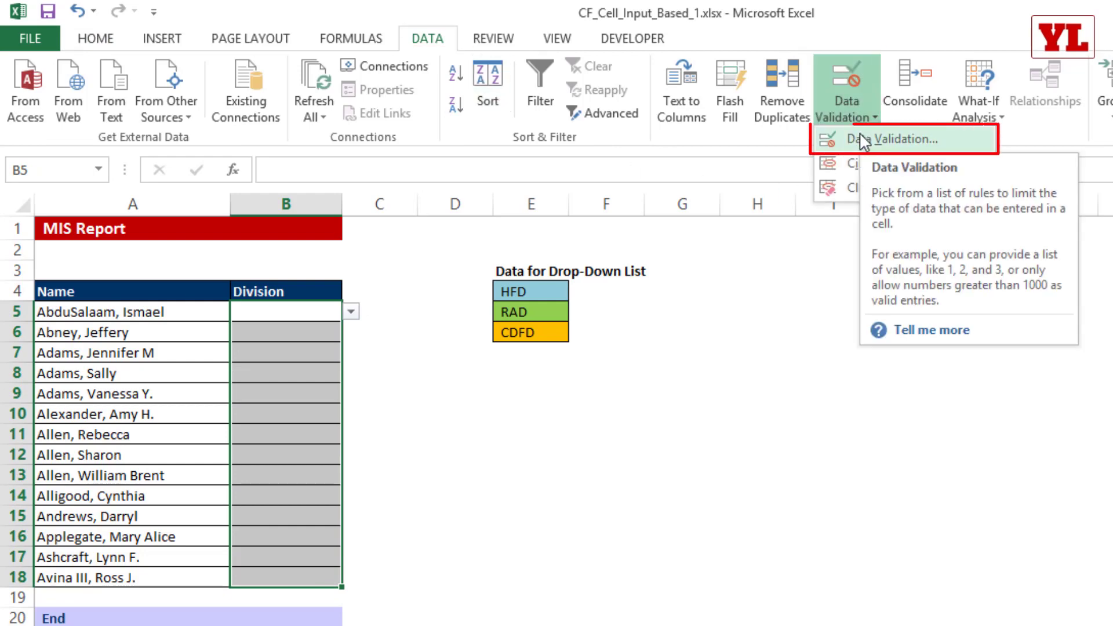
pyautogui.click(862, 139)
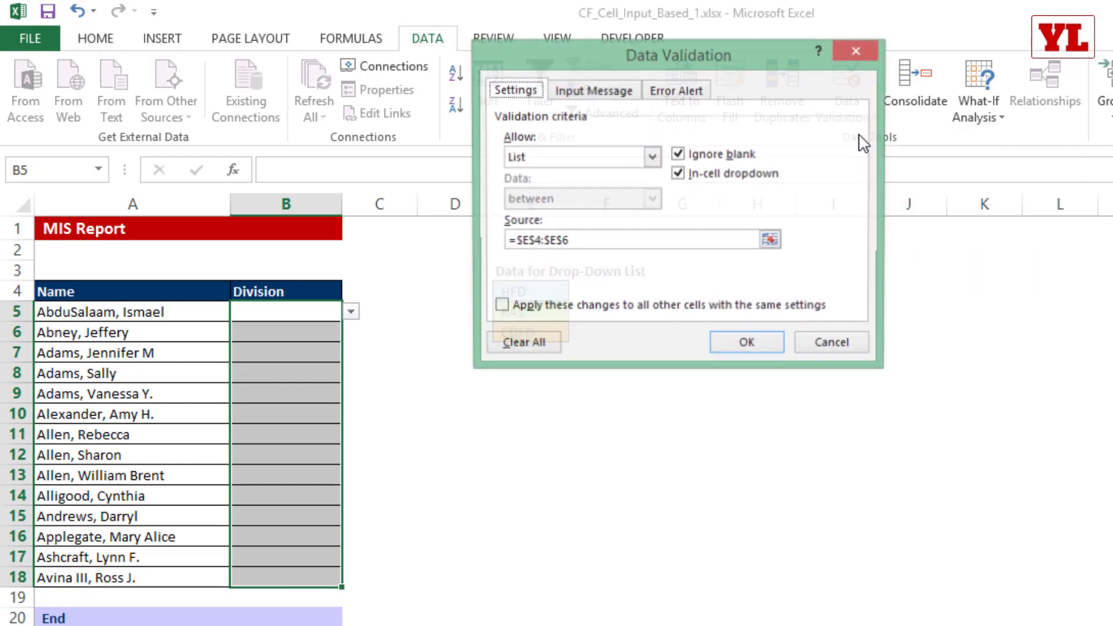
pyautogui.click(546, 158)
pyautogui.click(525, 215)
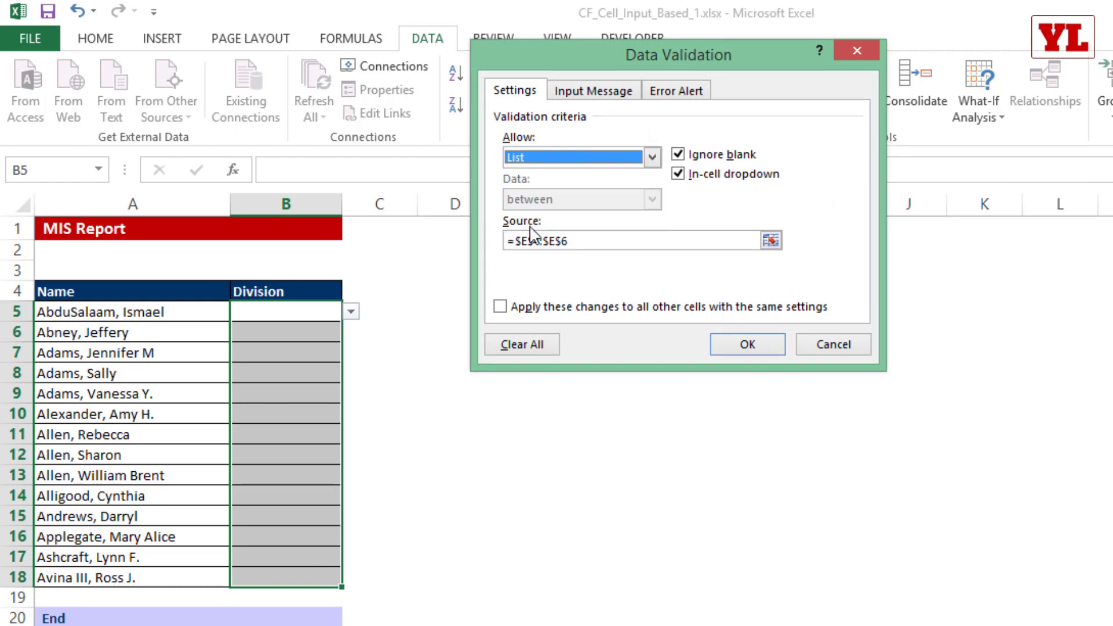
# Set the validation list source to =$E$4:$E$6, apply it, and check the drop-down choices in B5
pyautogui.press('Tab')
pyautogui.press('BackSpace')
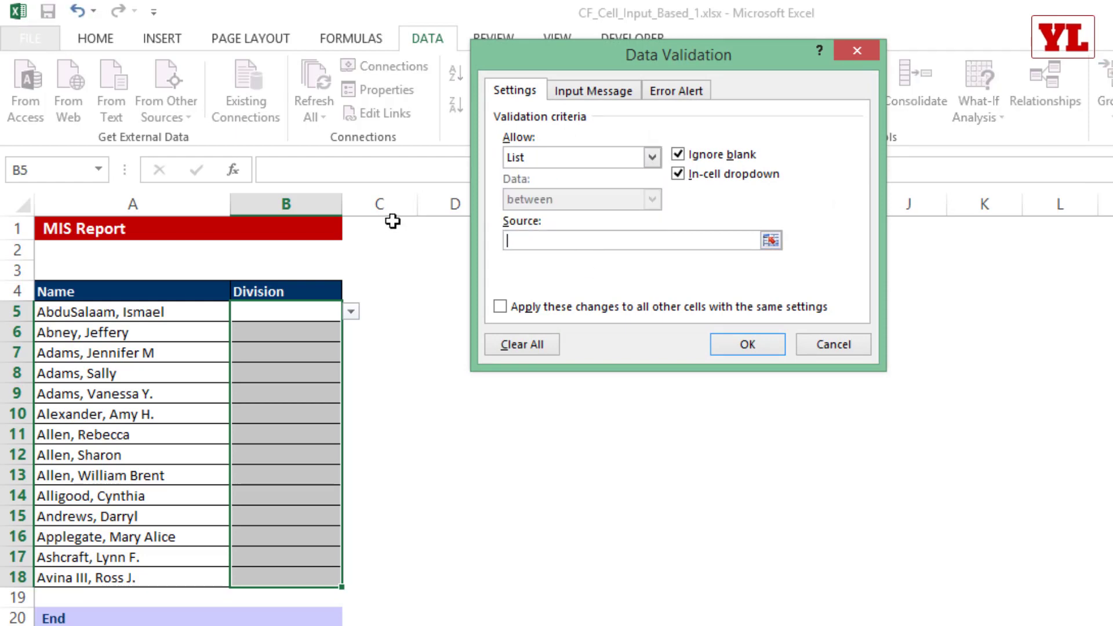
pyautogui.moveTo(649, 53); pyautogui.dragTo(142, 50)
pyautogui.moveTo(509, 293); pyautogui.dragTo(511, 331)
pyautogui.click(291, 350)
pyautogui.click(350, 311)
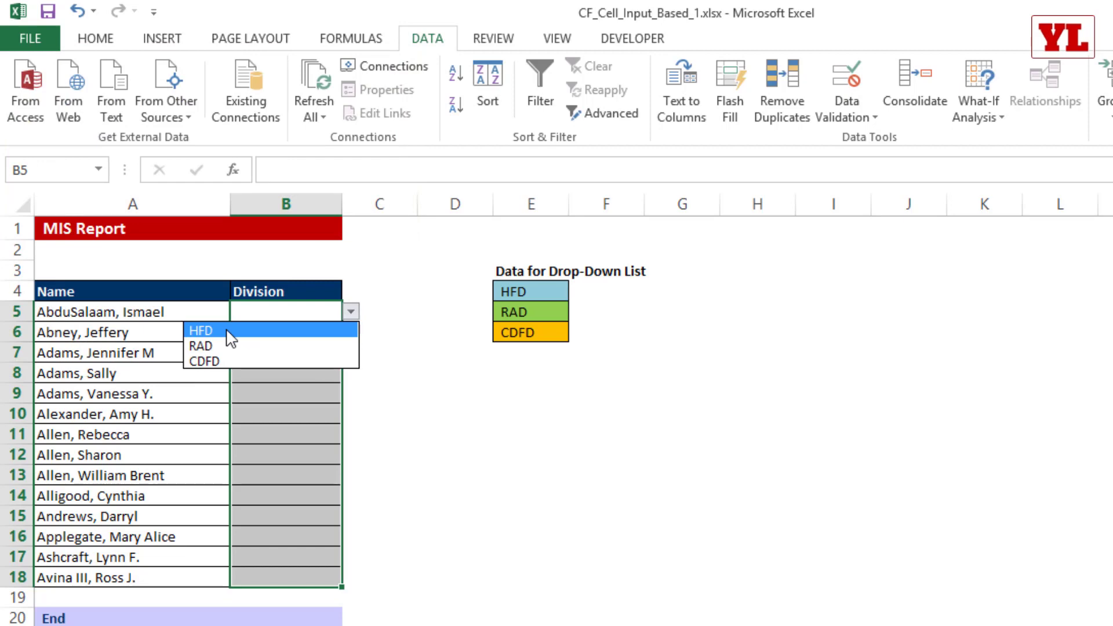
pyautogui.click(318, 311)
# Start a new conditional formatting rule for B5:B18 that formats only cells whose value is equal to a criterion
pyautogui.moveTo(318, 311); pyautogui.dragTo(304, 577)
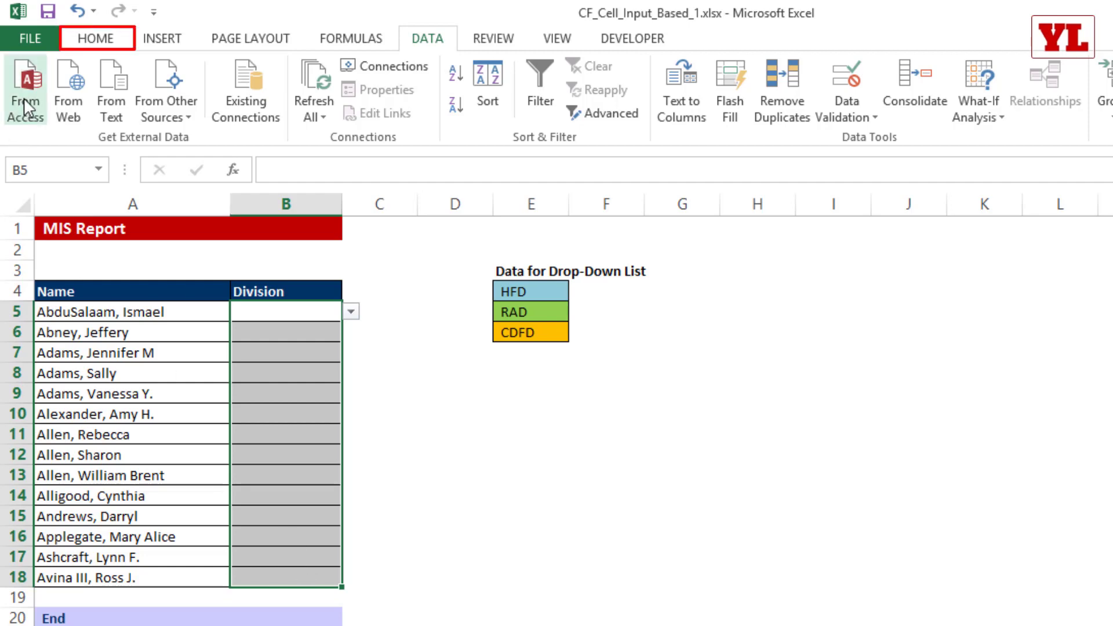
pyautogui.click(93, 41)
pyautogui.click(826, 107)
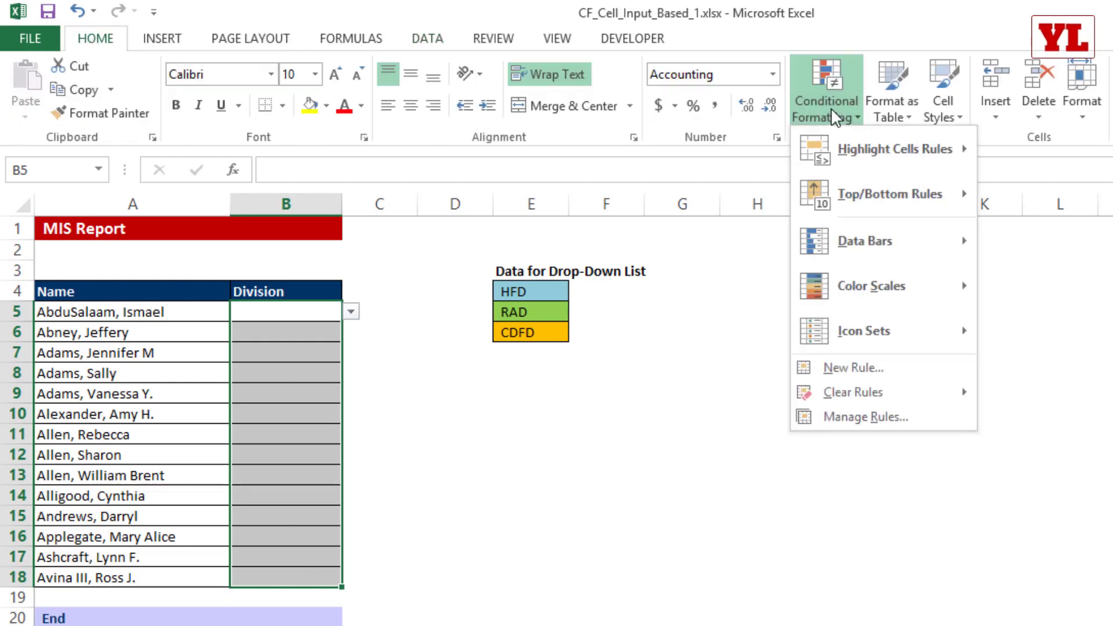
pyautogui.click(854, 367)
pyautogui.click(214, 127)
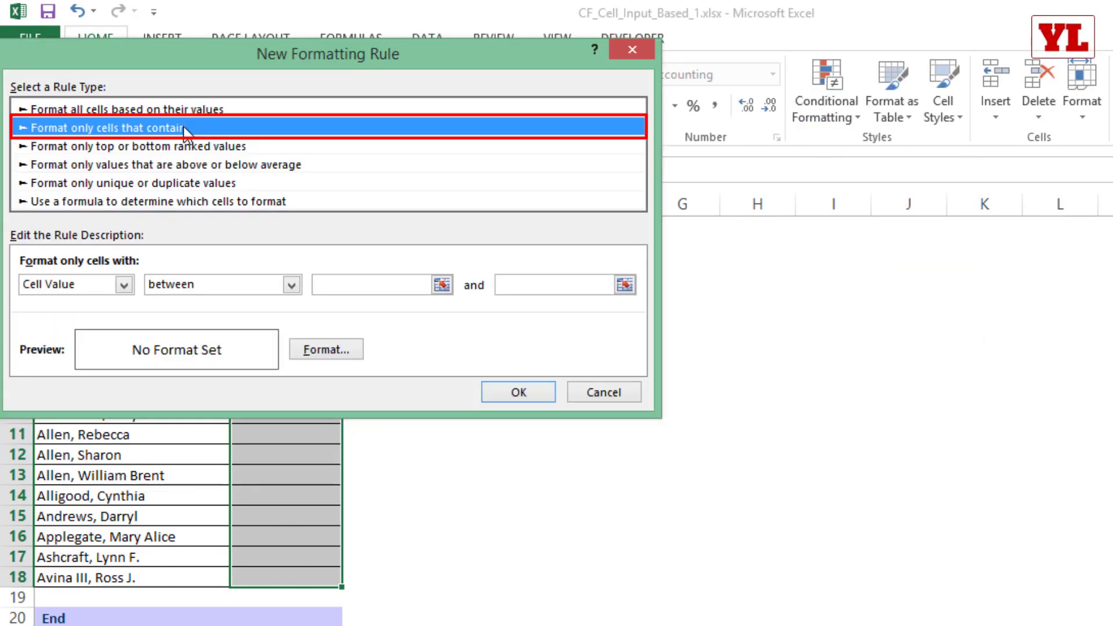
pyautogui.moveTo(239, 55); pyautogui.dragTo(607, 105)
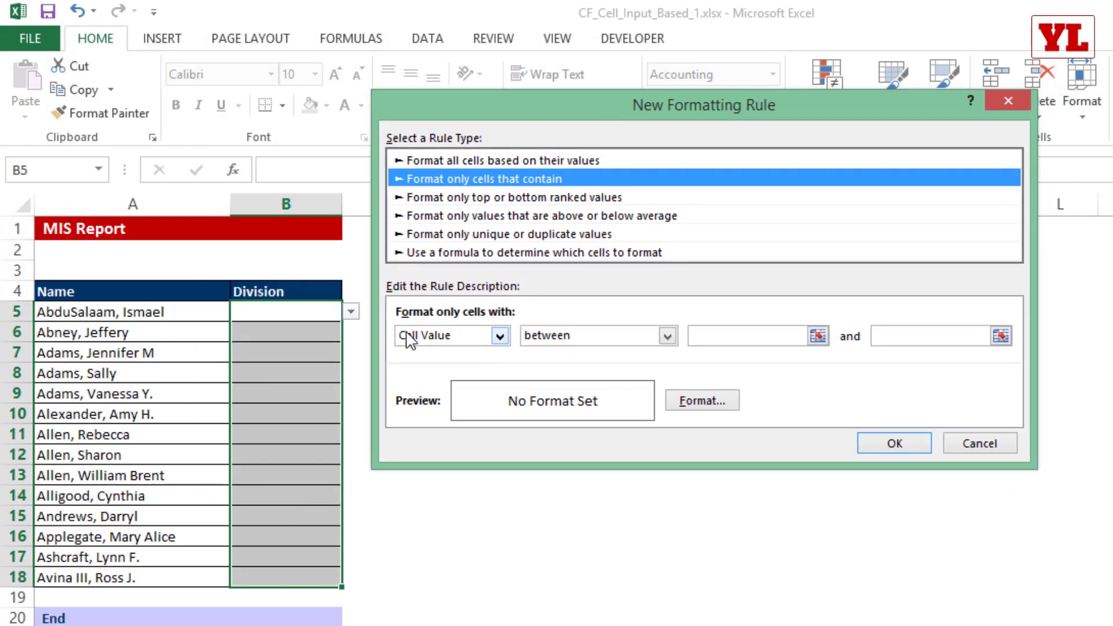
pyautogui.click(568, 334)
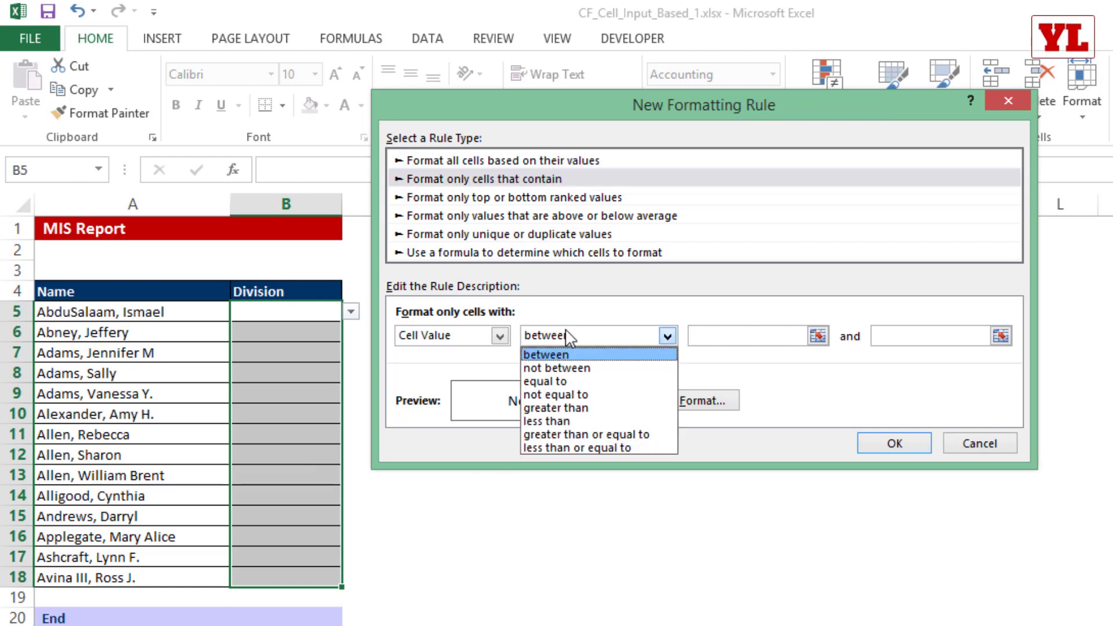
pyautogui.click(565, 379)
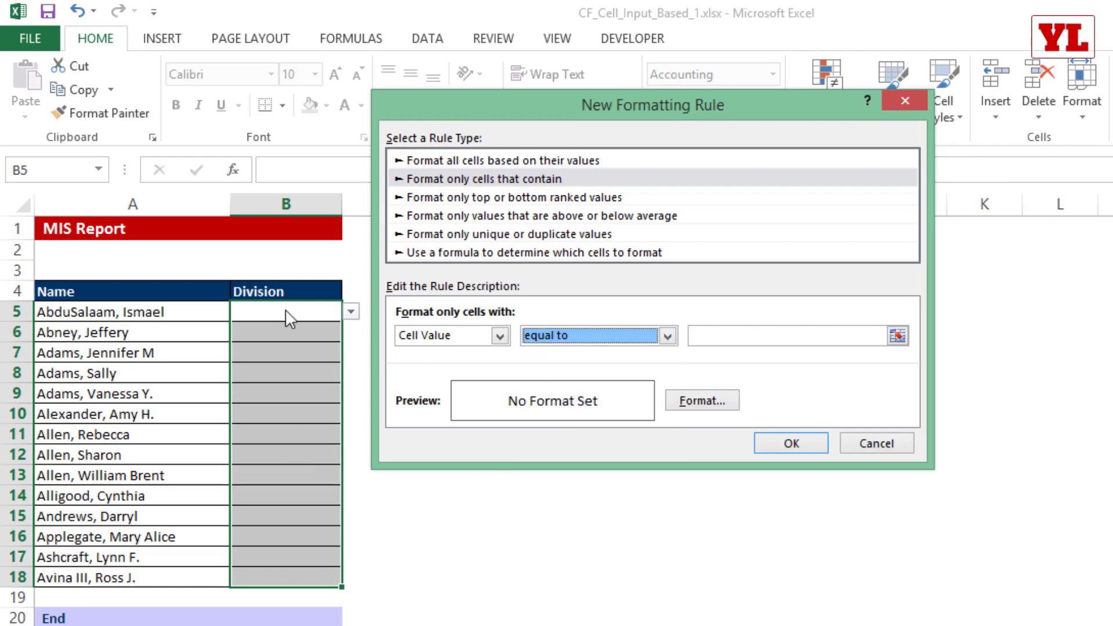
# Set the rule's comparison value to =$E$4, the HFD cell in the drop-down data
pyautogui.click(739, 335)
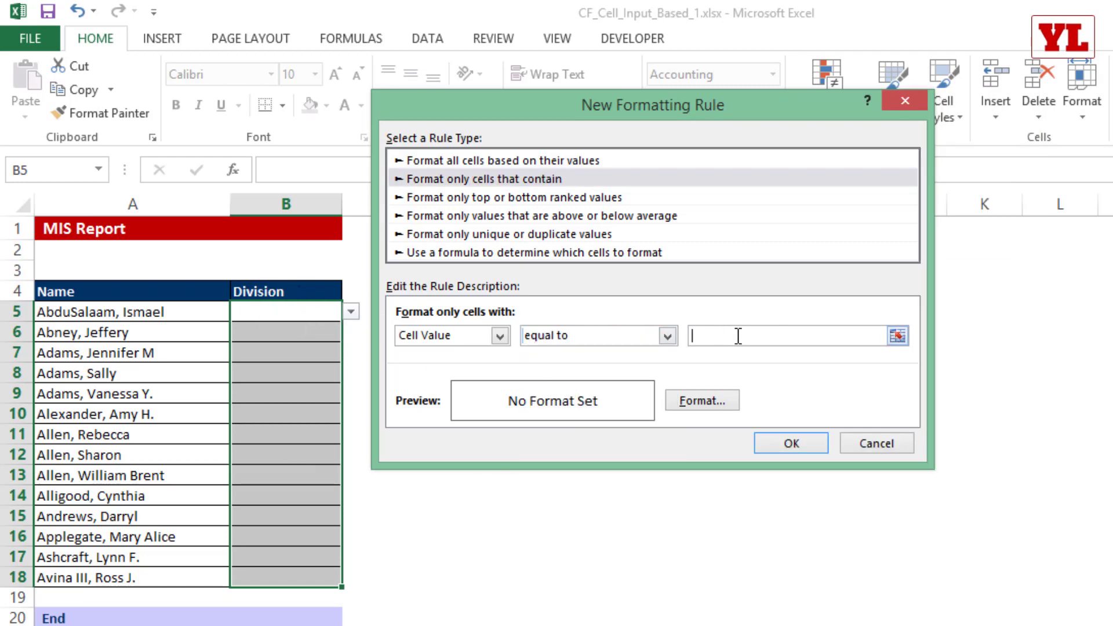
pyautogui.moveTo(773, 107); pyautogui.dragTo(321, 146)
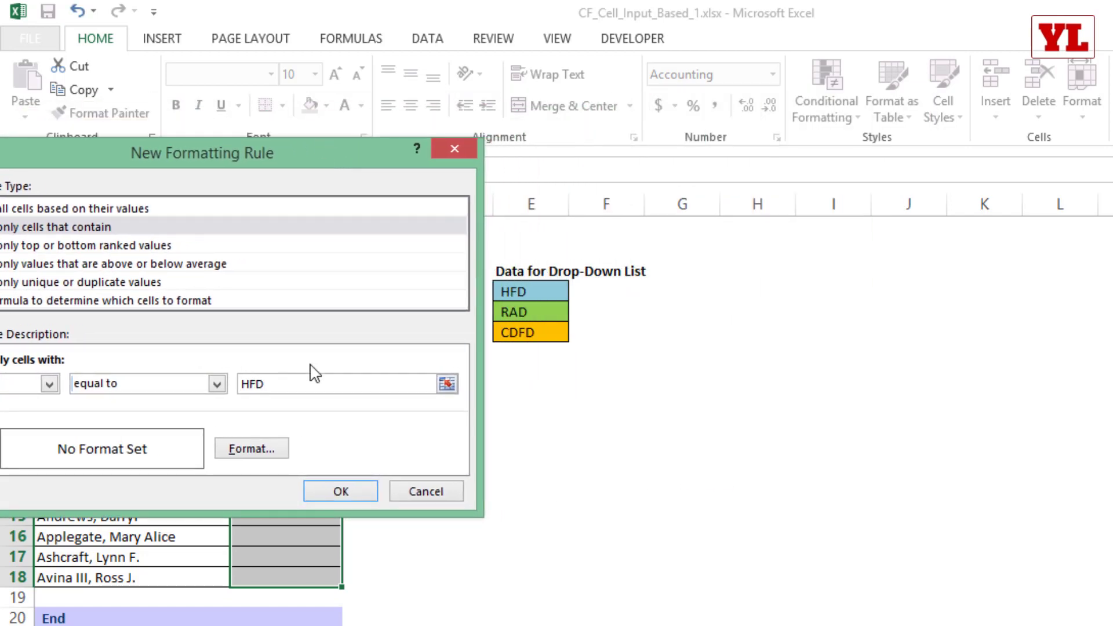
pyautogui.click(539, 291)
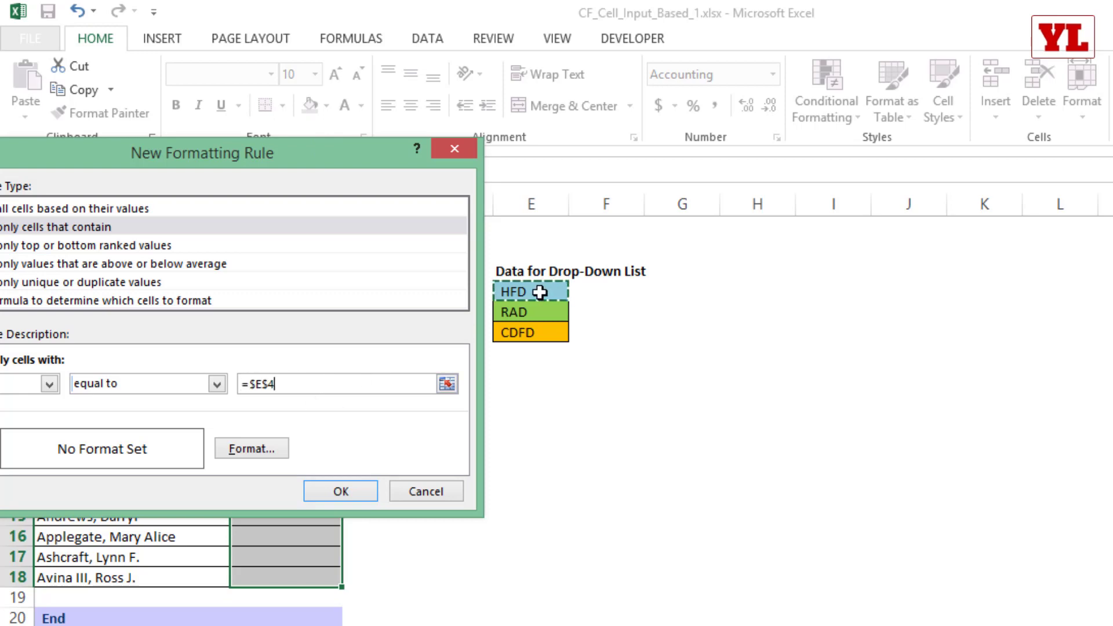
pyautogui.moveTo(315, 151); pyautogui.dragTo(264, 135)
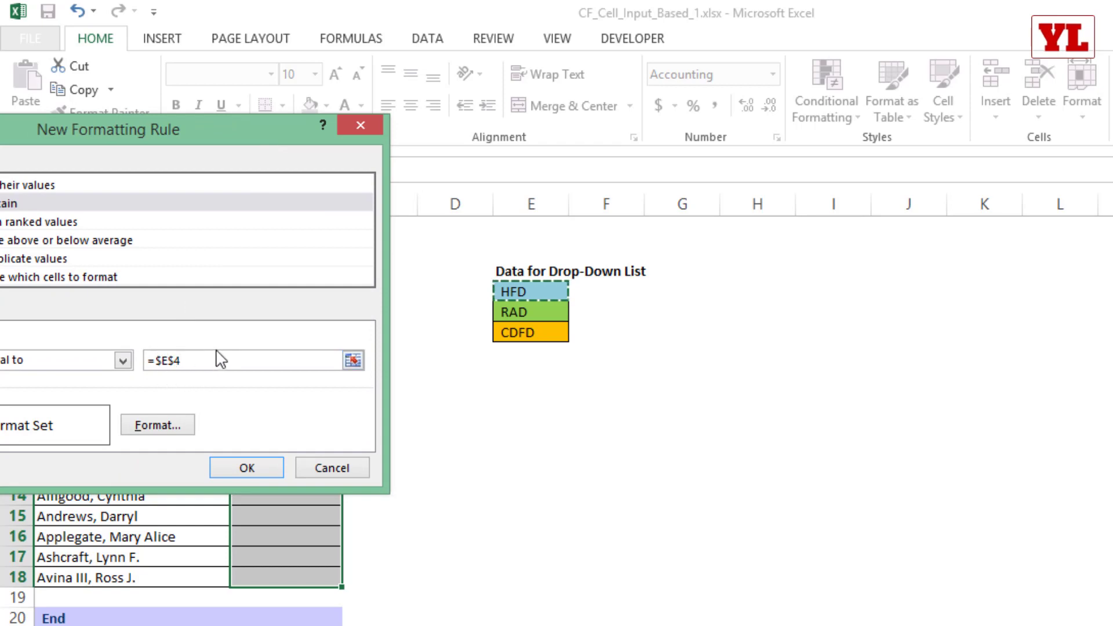
pyautogui.moveTo(193, 131); pyautogui.dragTo(542, 85)
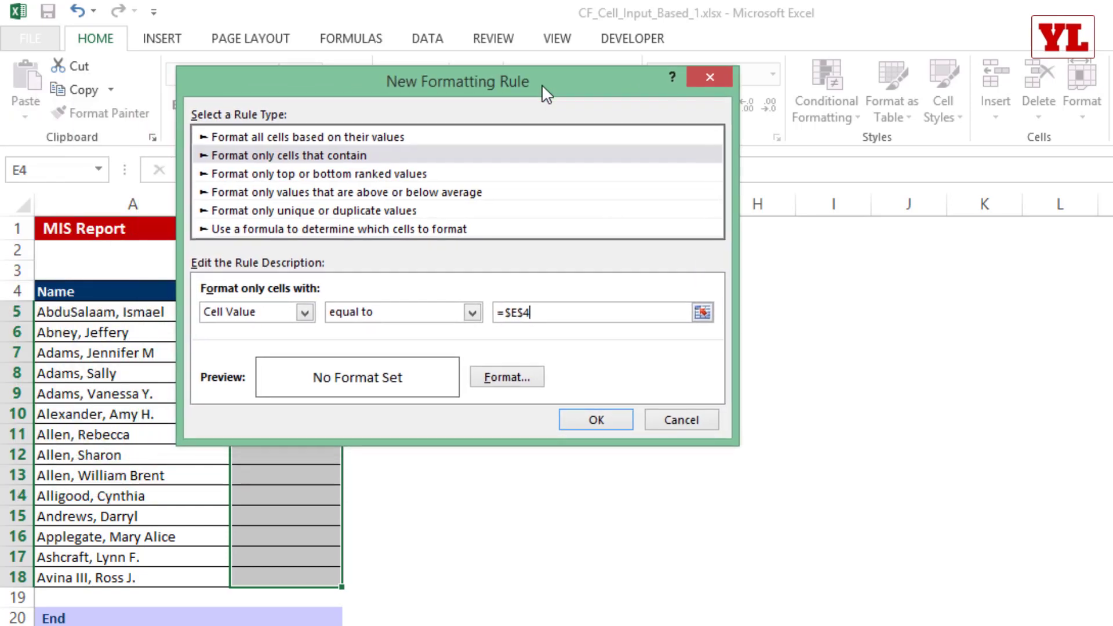
# Give the HFD rule a light blue background fill and apply the rule
pyautogui.click(511, 378)
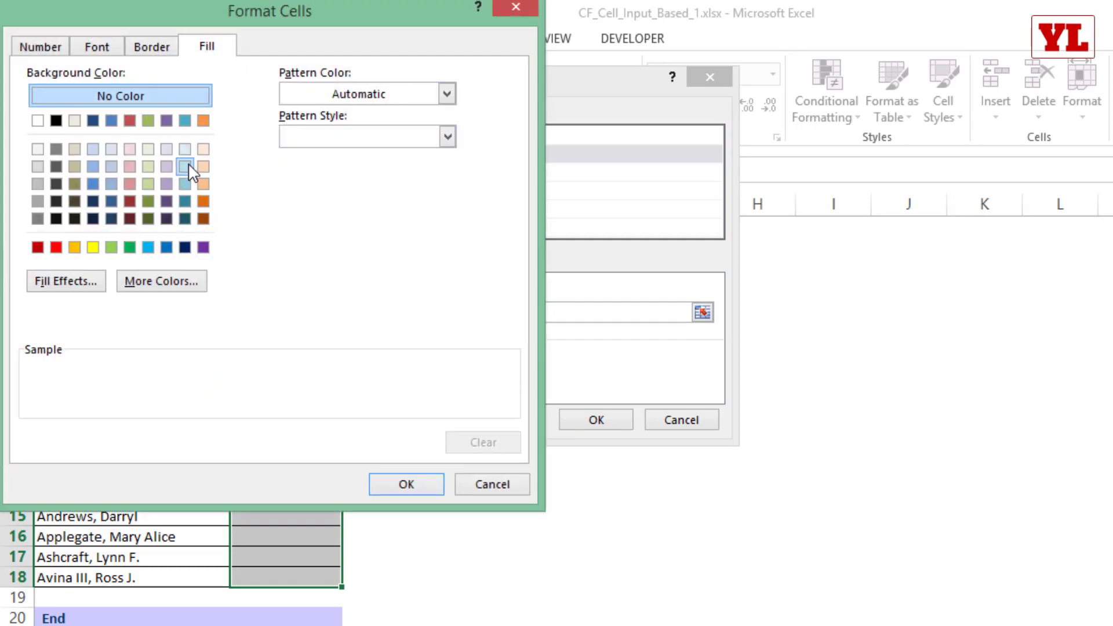
pyautogui.click(185, 166)
pyautogui.click(407, 484)
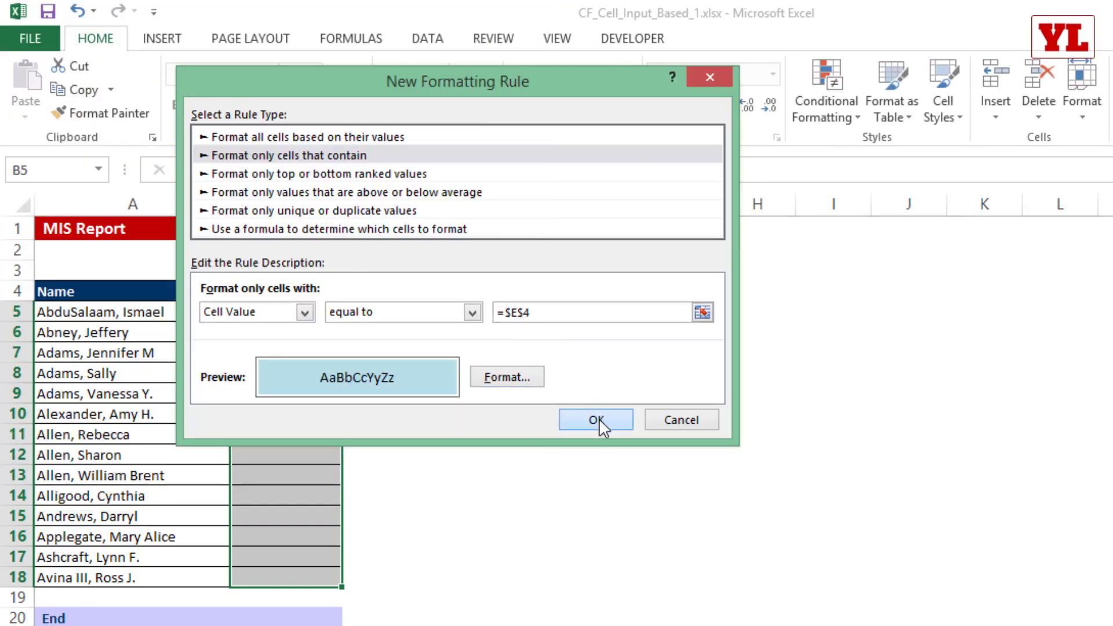
pyautogui.click(597, 420)
# Test the Division drop-down in B5 by choosing HFD and switching the entry to RAD
pyautogui.click(290, 320)
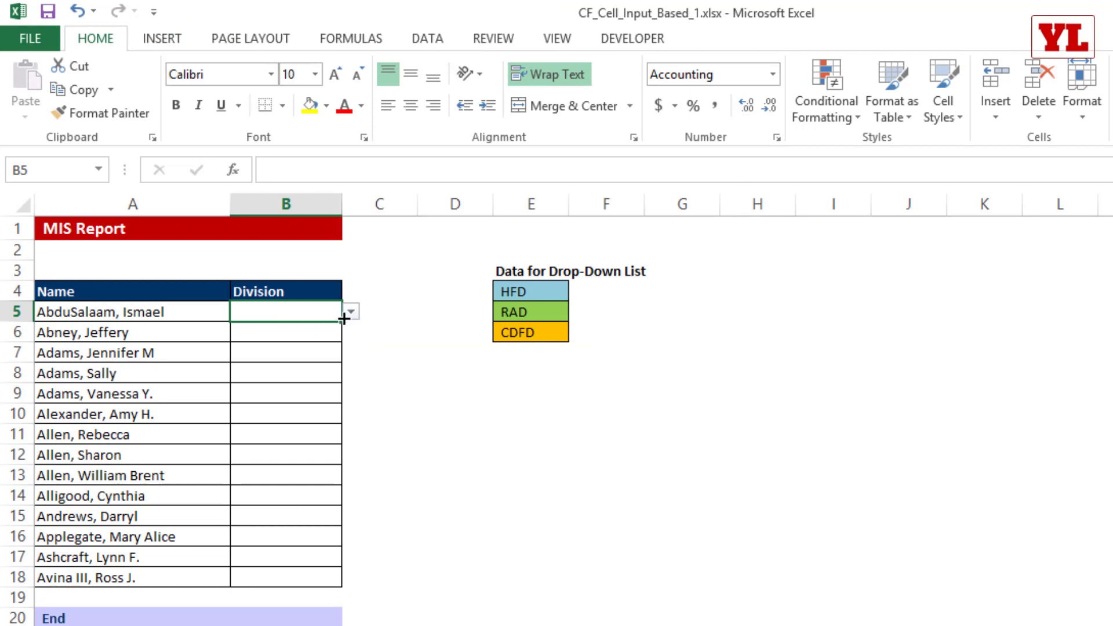
pyautogui.click(351, 312)
pyautogui.press('Escape')
pyautogui.click(291, 326)
pyautogui.click(351, 312)
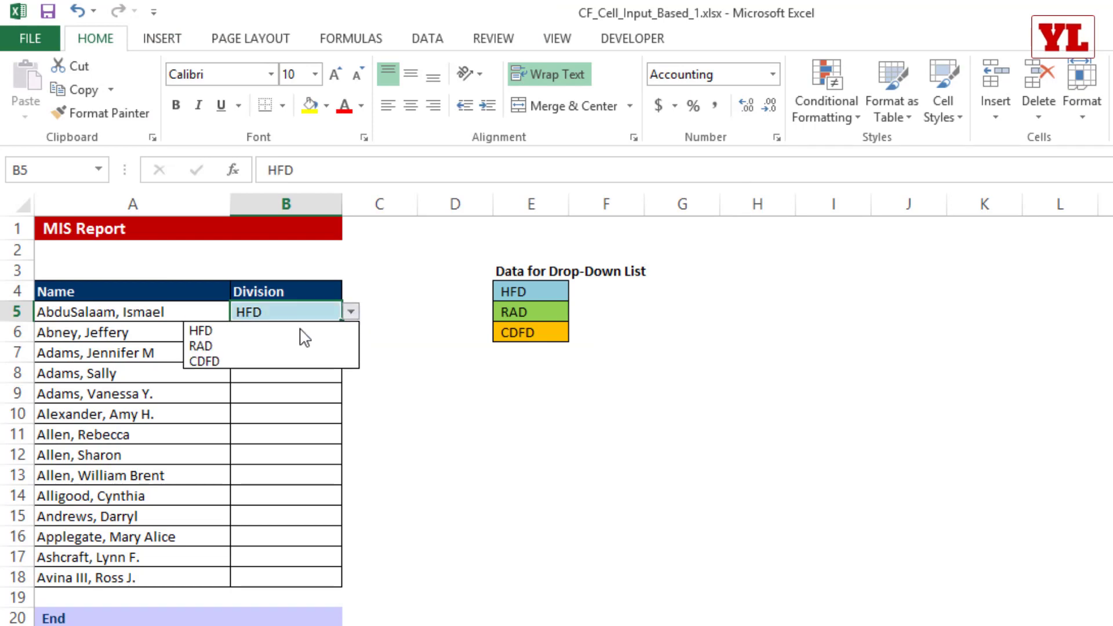
pyautogui.click(253, 344)
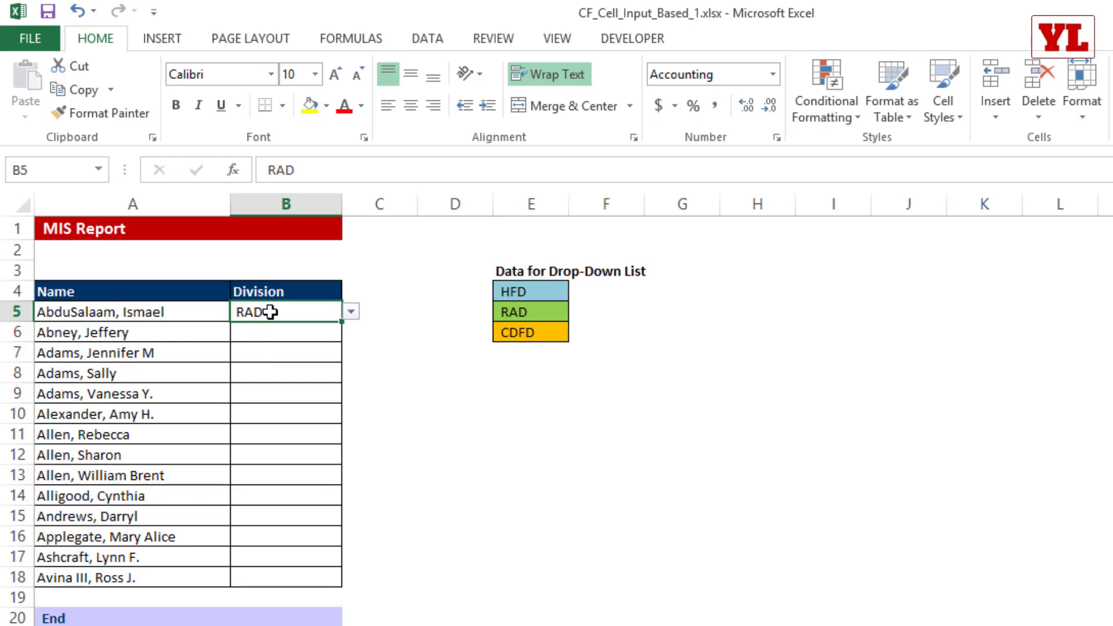
# Create a second conditional formatting rule for B5:B18 that formats only cells with a value equal to =$E$5, the RAD cell
pyautogui.moveTo(293, 311); pyautogui.dragTo(306, 578)
pyautogui.click(835, 110)
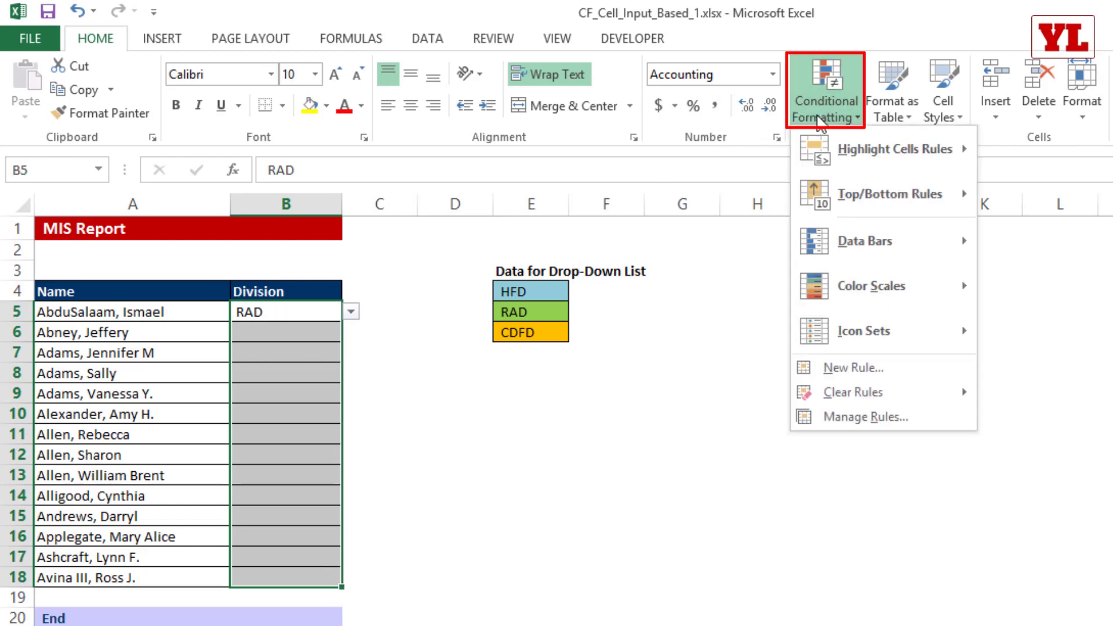
pyautogui.click(829, 370)
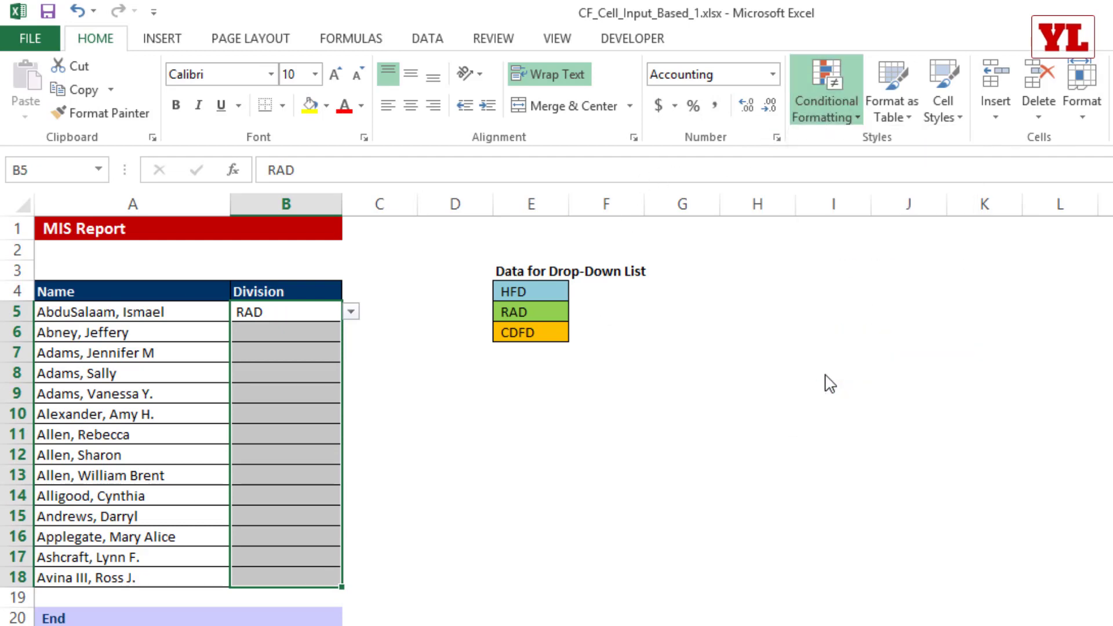
pyautogui.click(266, 135)
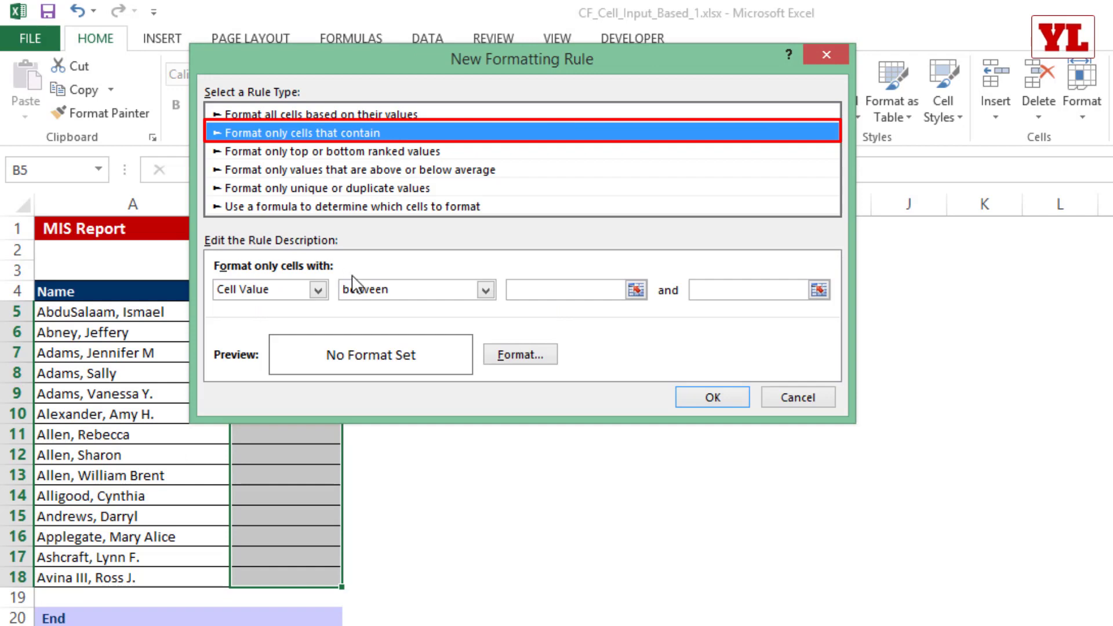
pyautogui.click(374, 292)
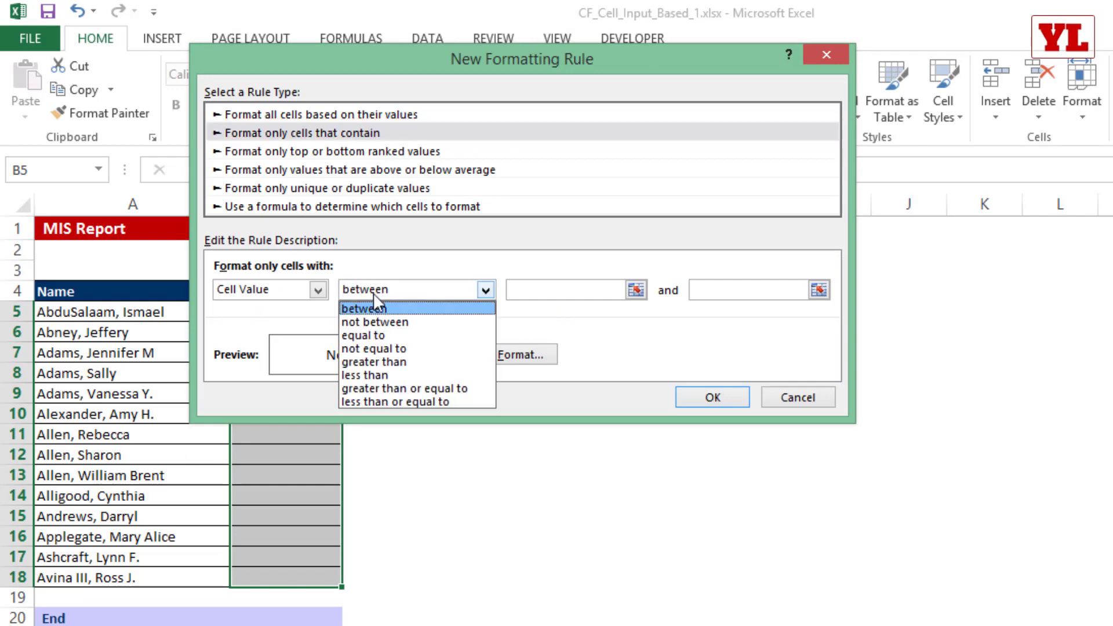
pyautogui.click(377, 340)
pyautogui.click(531, 288)
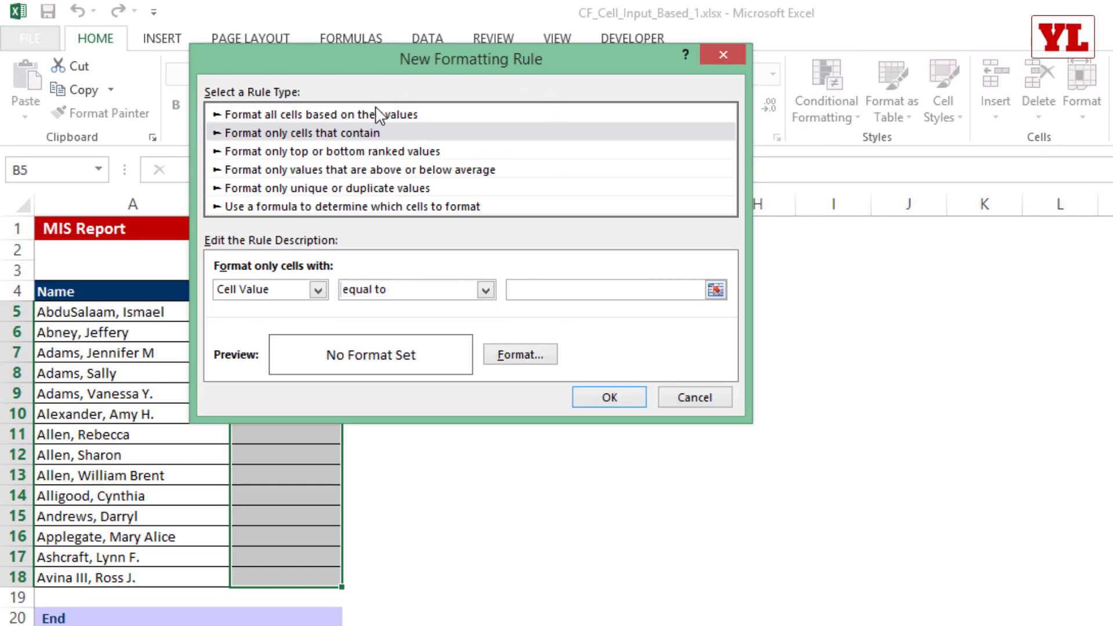
pyautogui.moveTo(558, 58); pyautogui.dragTo(248, 170)
pyautogui.click(523, 294)
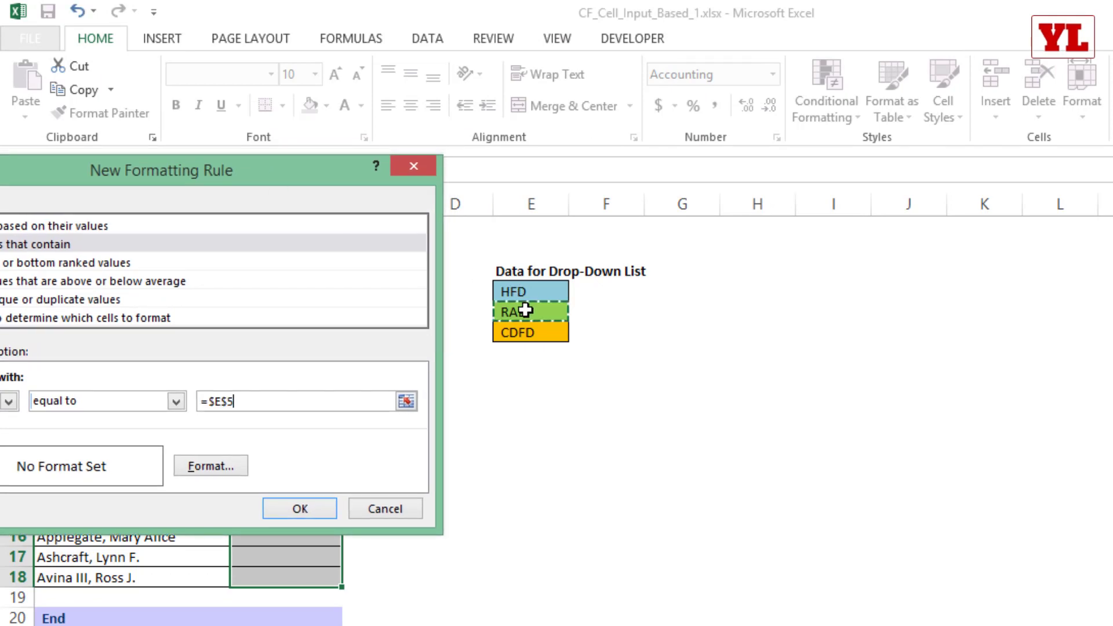
pyautogui.moveTo(320, 164); pyautogui.dragTo(660, 51)
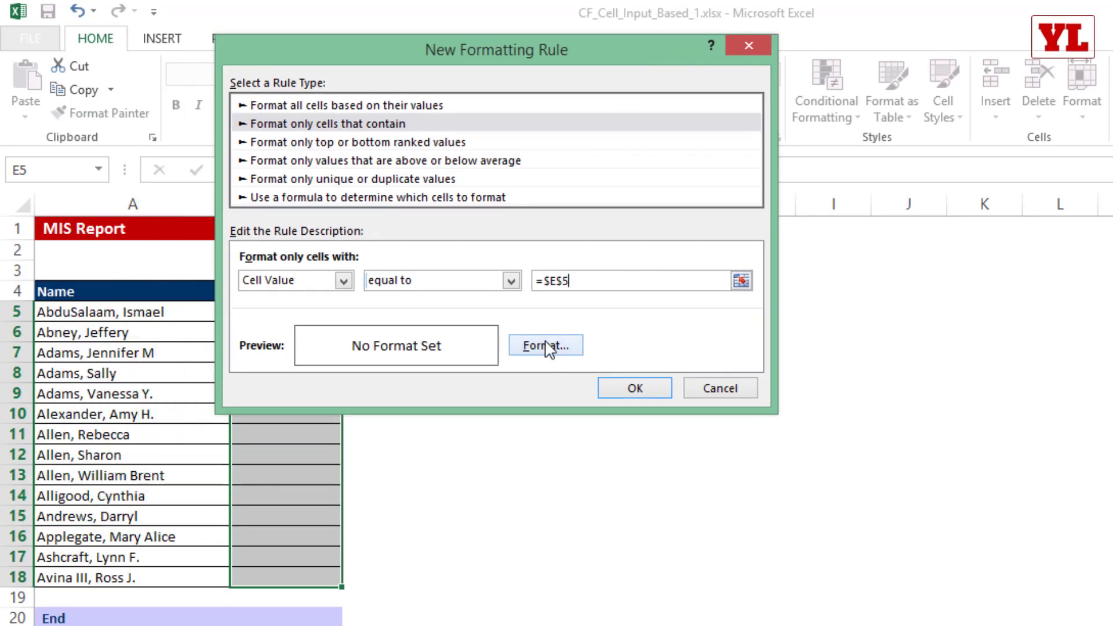
# Give the RAD rule a light green background fill and apply the rule
pyautogui.click(545, 345)
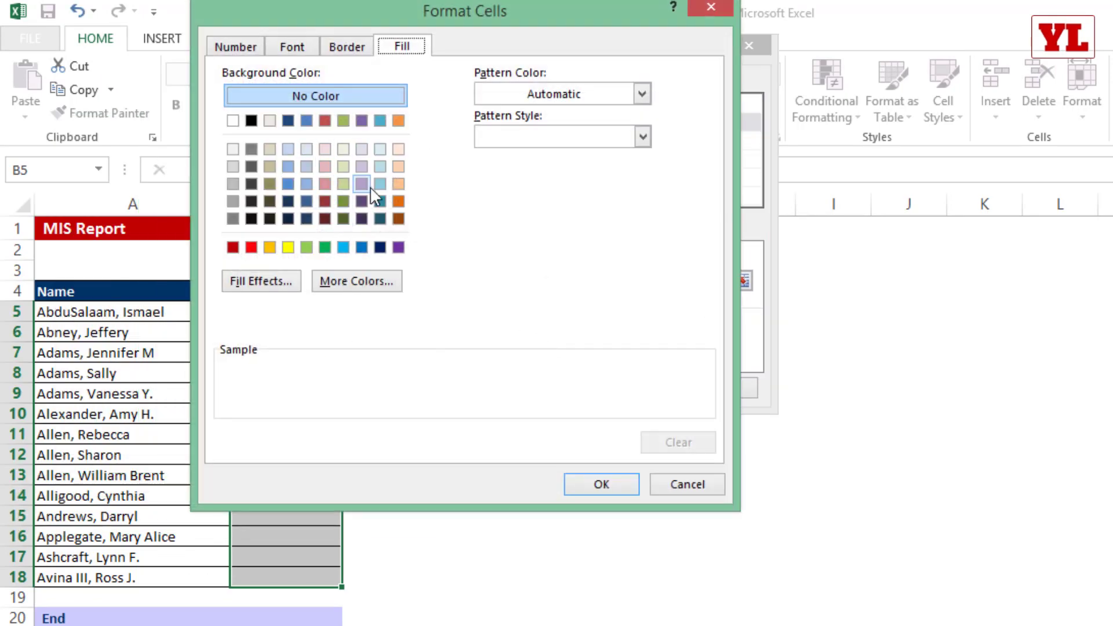
pyautogui.click(306, 248)
pyautogui.click(572, 483)
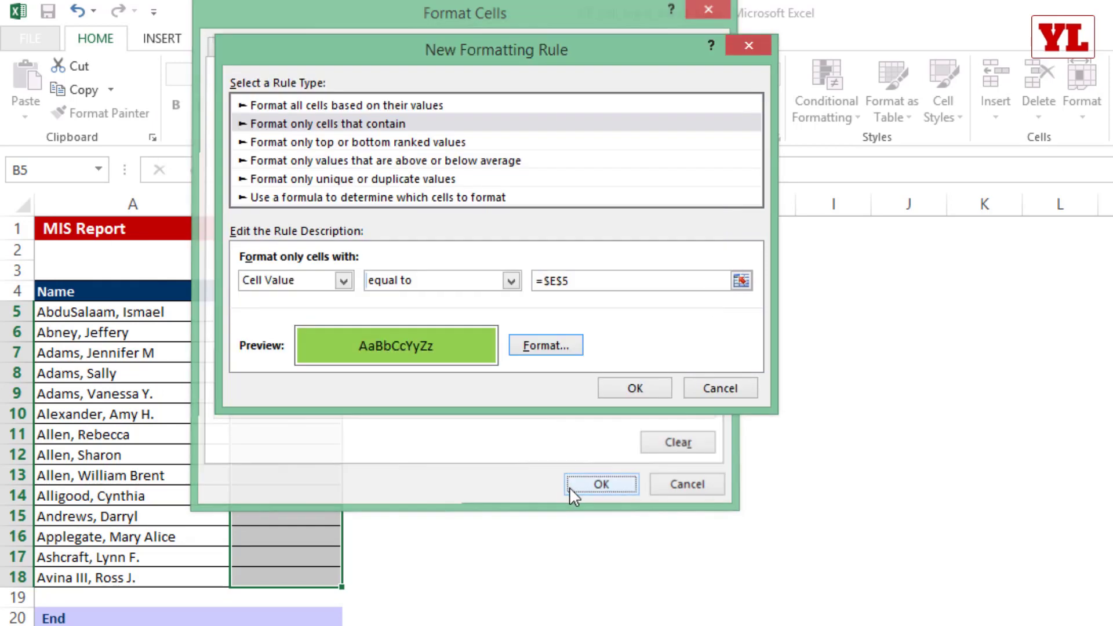
pyautogui.click(628, 394)
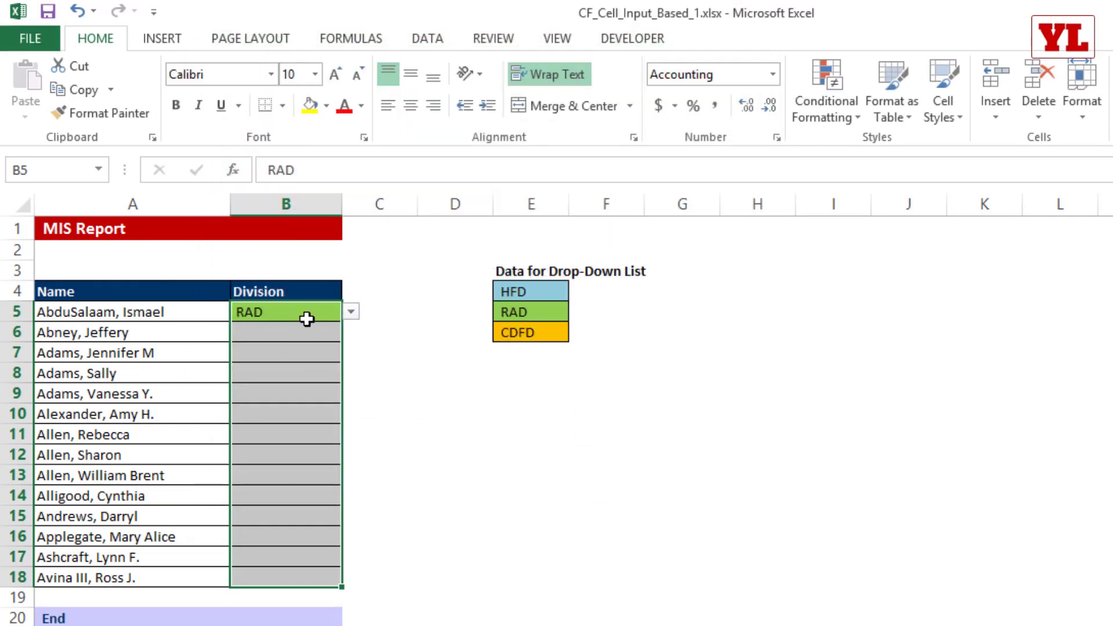
# Create a third conditional formatting rule for B5:B18 that formats only cells with a value equal to =$E$6, the CDFD cell
pyautogui.click(815, 92)
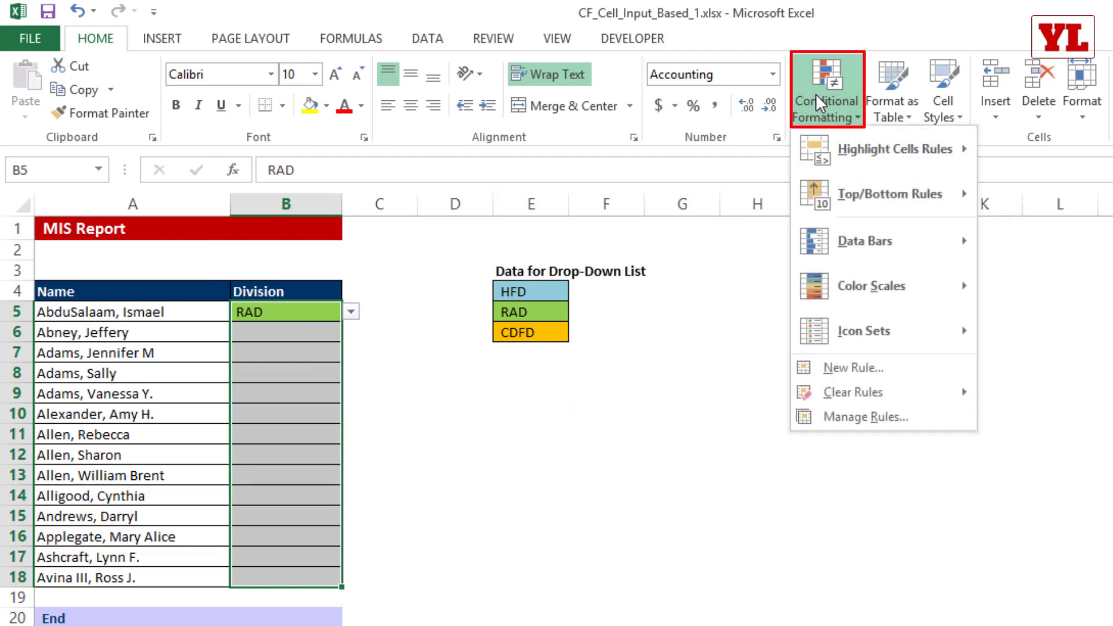
pyautogui.click(827, 371)
pyautogui.click(348, 103)
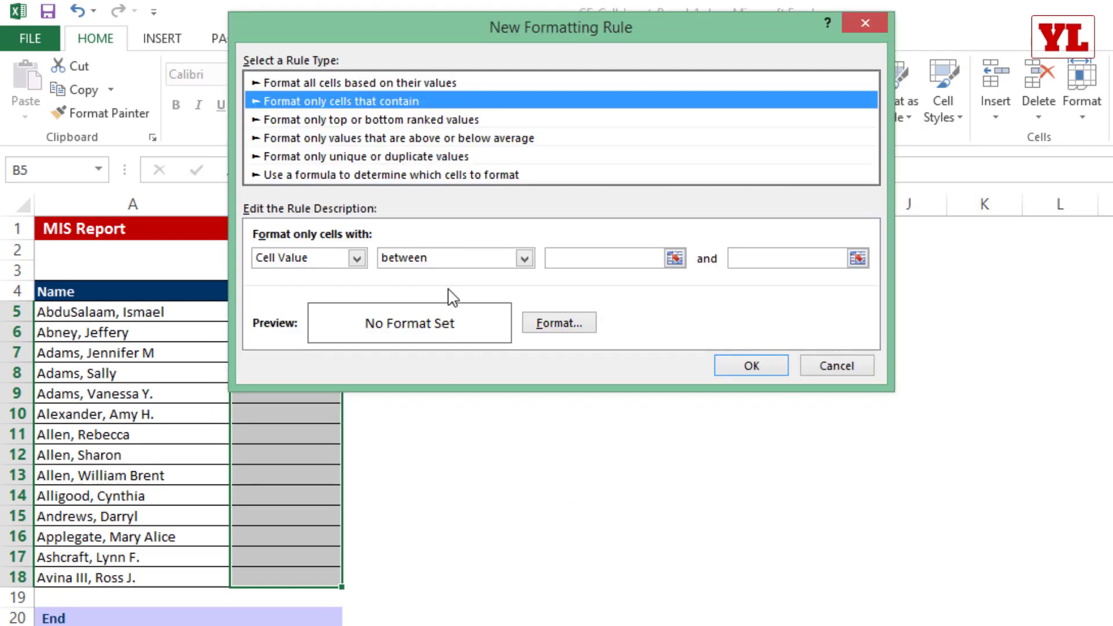
pyautogui.click(411, 257)
pyautogui.click(412, 306)
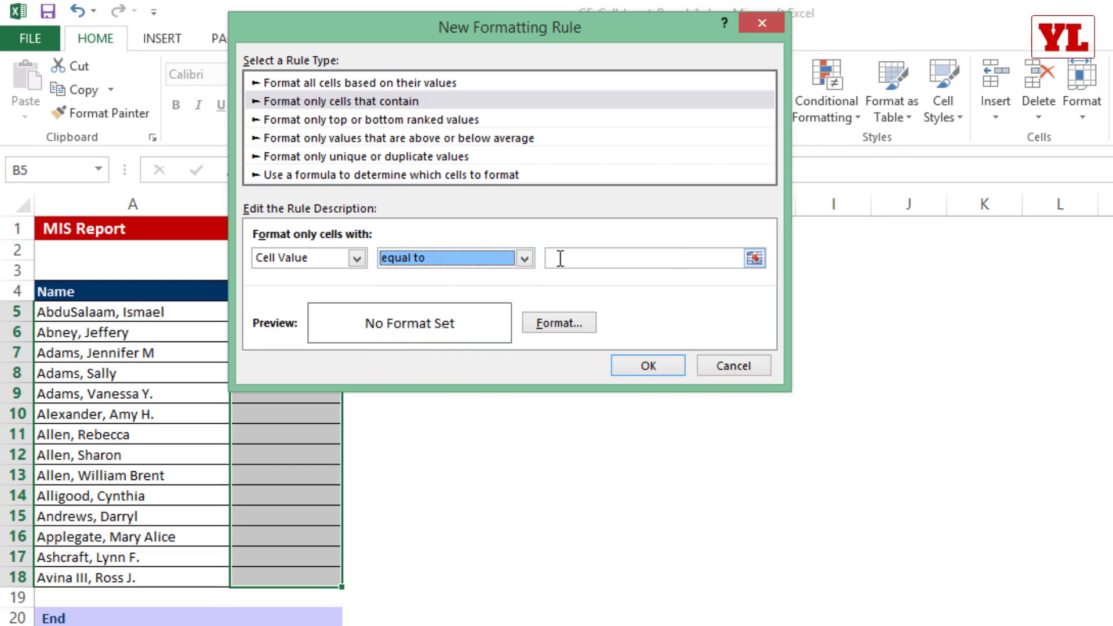
pyautogui.moveTo(633, 33); pyautogui.dragTo(653, 69)
pyautogui.click(532, 332)
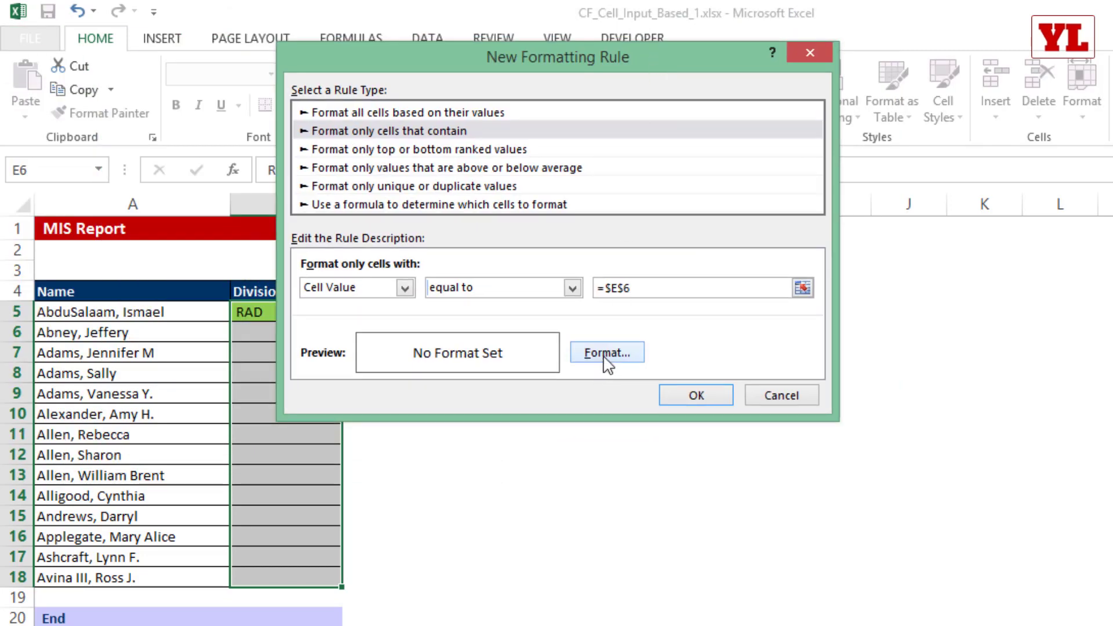
# Give the CDFD rule an orange background fill and apply the rule
pyautogui.click(605, 355)
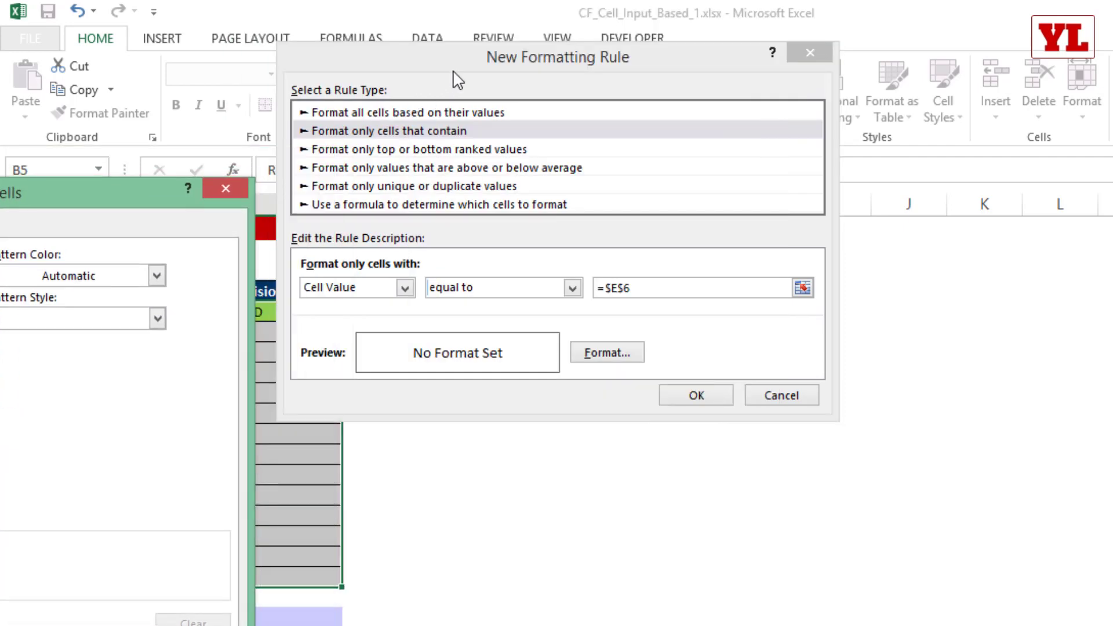
pyautogui.moveTo(164, 203); pyautogui.dragTo(696, 70)
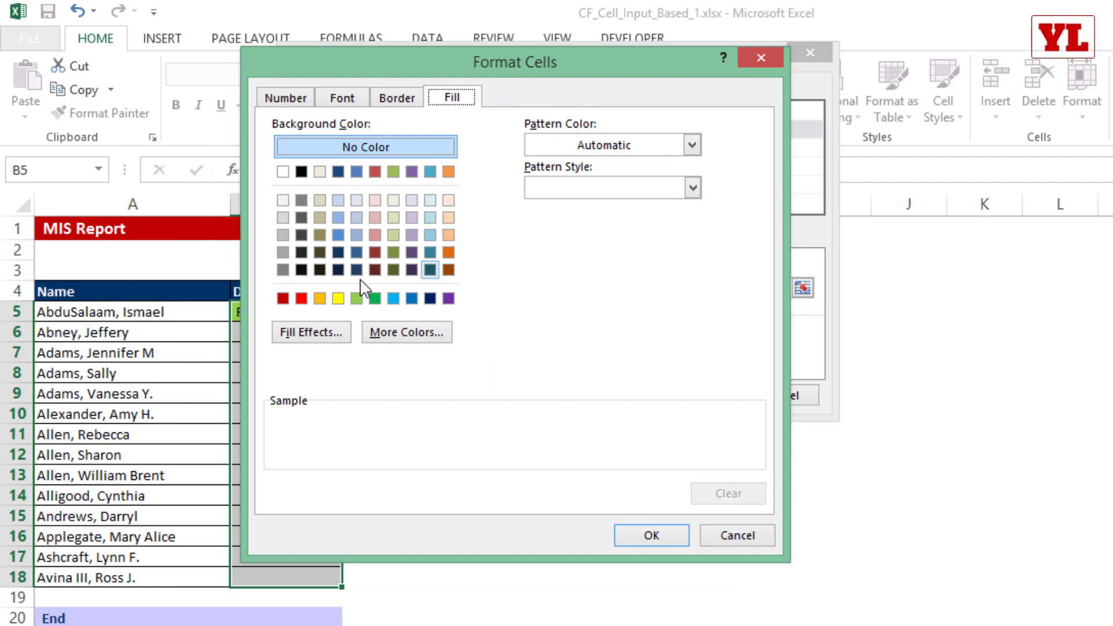
pyautogui.click(319, 298)
pyautogui.click(651, 535)
pyautogui.click(685, 400)
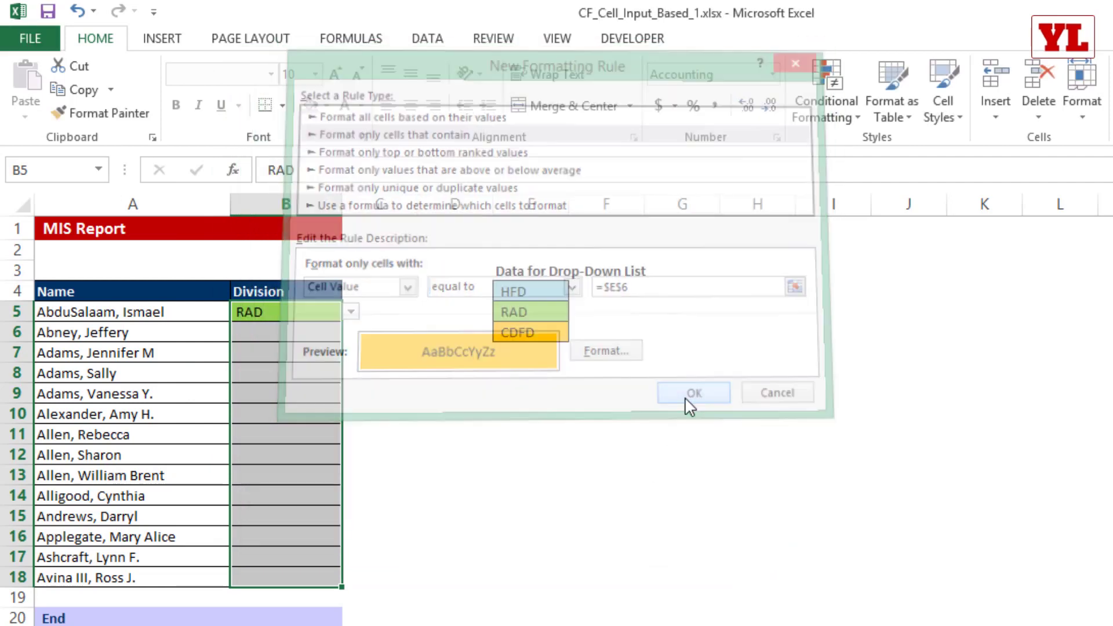
# Test the Division drop-down by choosing CDFD in B6, HFD in B8 and an entry from the same list in B10
pyautogui.click(351, 331)
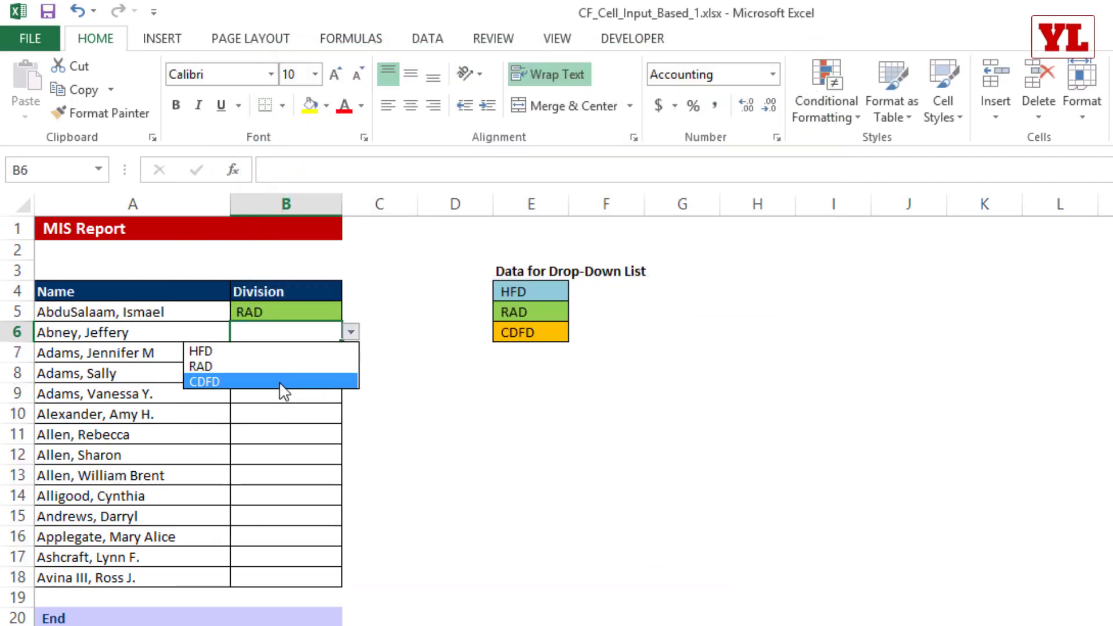
pyautogui.click(280, 382)
pyautogui.click(290, 374)
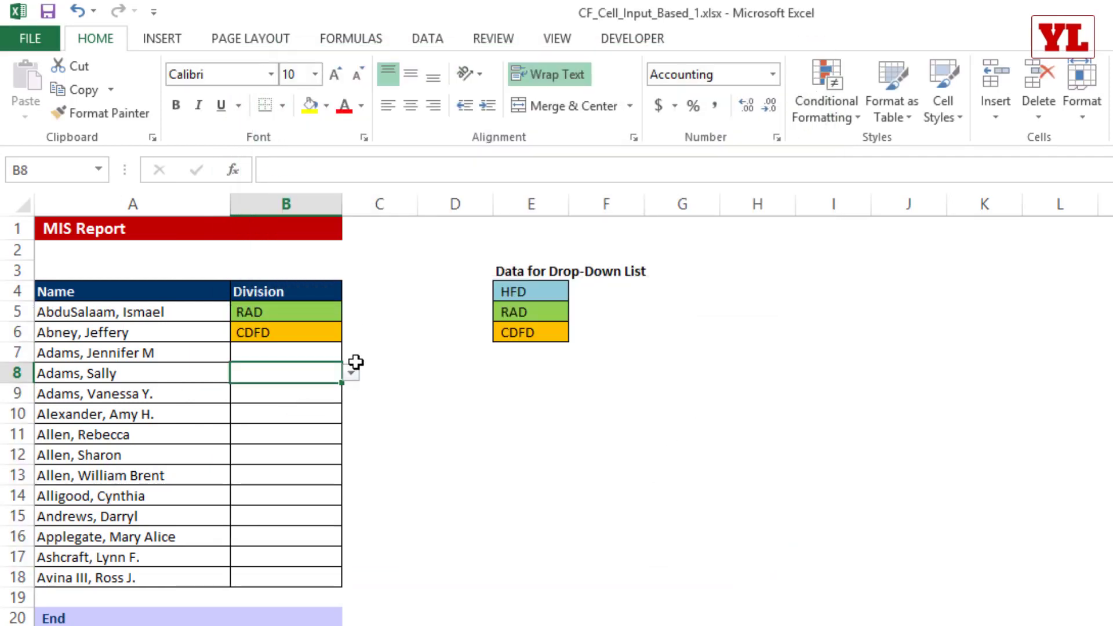
pyautogui.click(350, 372)
pyautogui.click(296, 394)
pyautogui.click(313, 414)
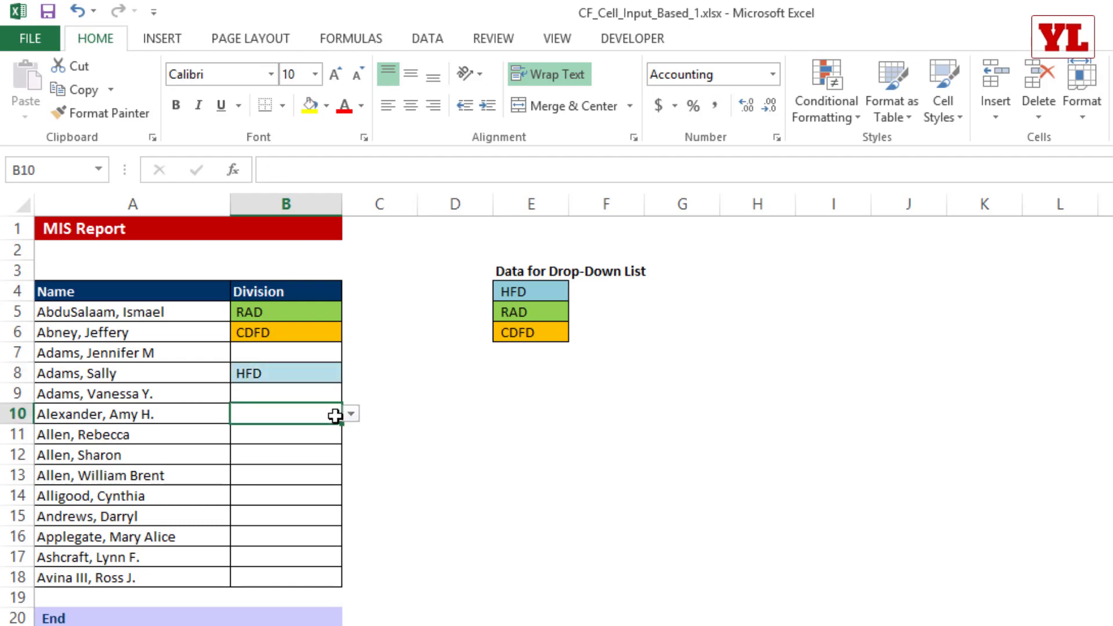
pyautogui.click(351, 414)
pyautogui.click(277, 446)
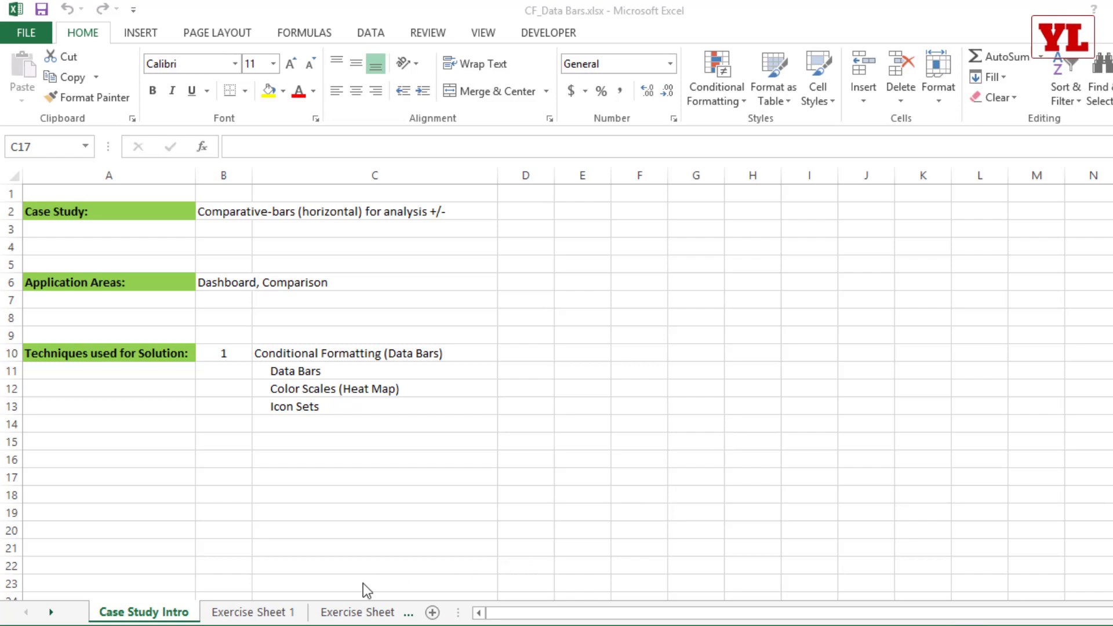
# Open the solved exercise sheet of CF_Data Bars.xlsx and examine the data bars in B3:B17, icons in E3:E17 and colour scale in H3:H17
pyautogui.click(347, 613)
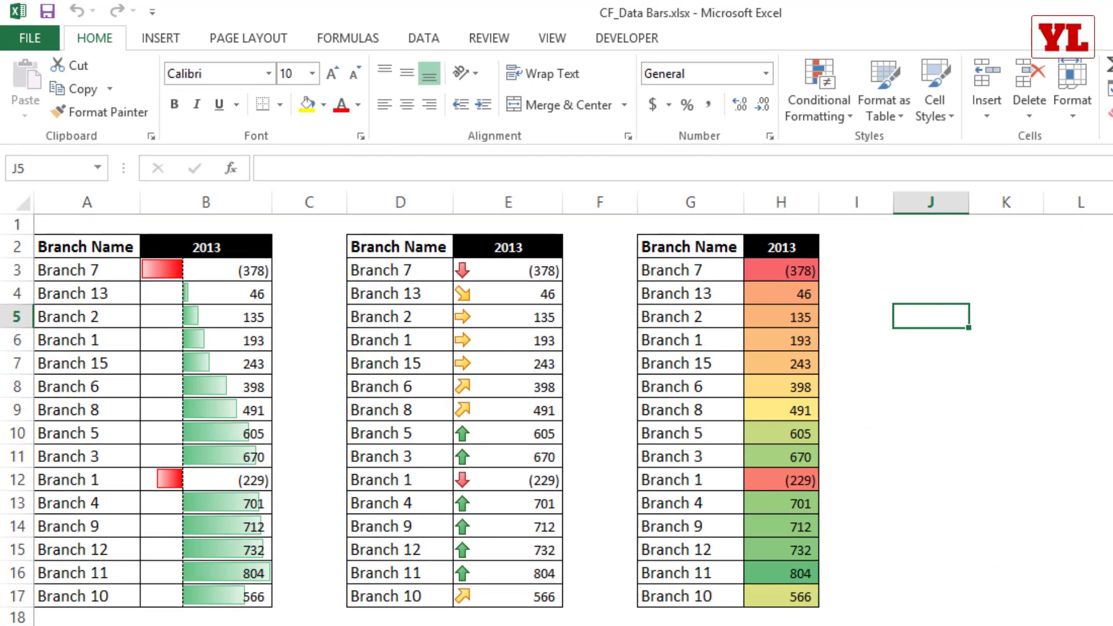
pyautogui.click(269, 368)
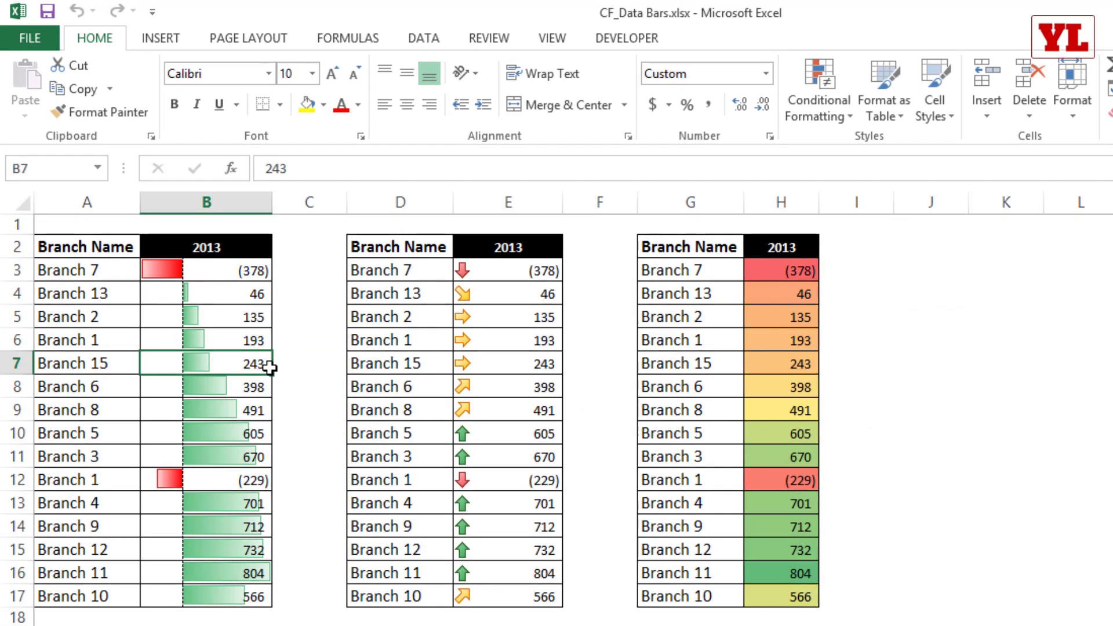
pyautogui.moveTo(215, 271); pyautogui.dragTo(208, 597)
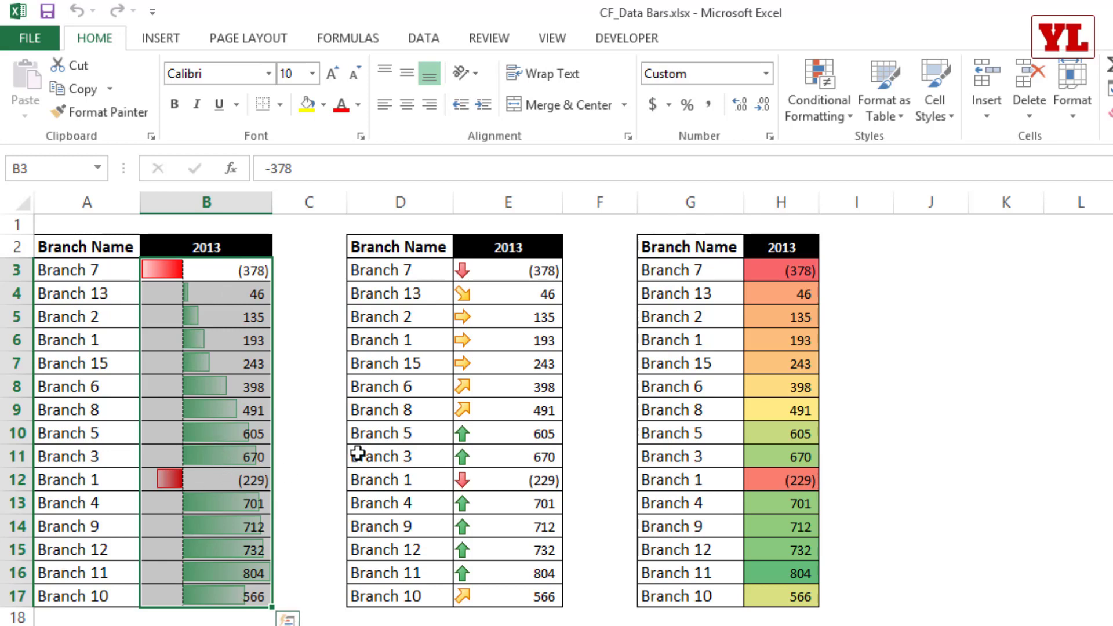
pyautogui.click(521, 269)
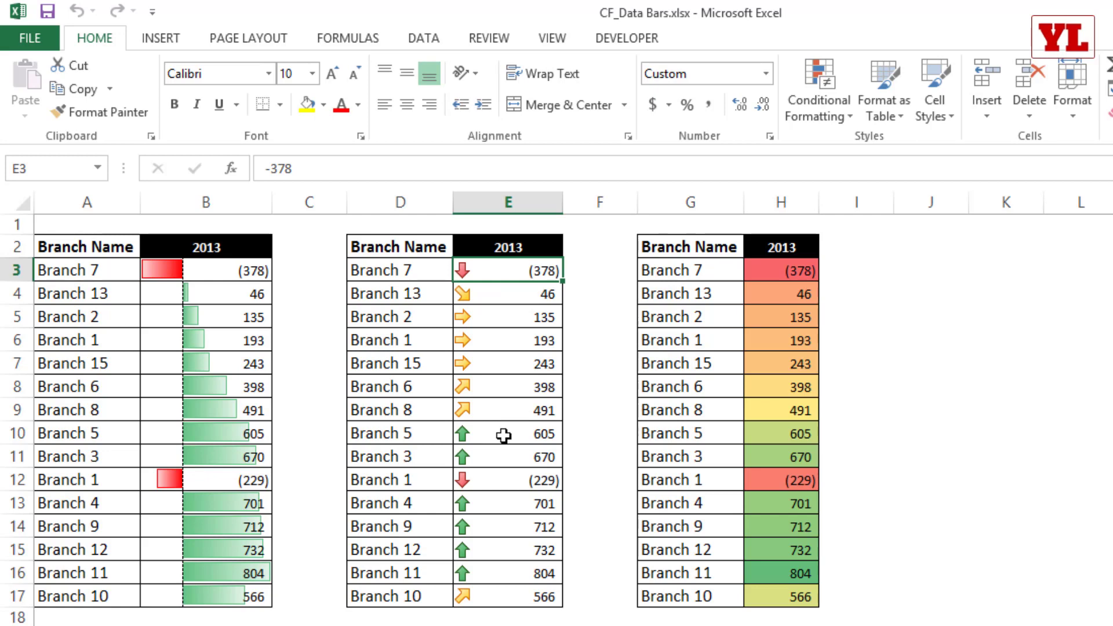
pyautogui.moveTo(510, 268); pyautogui.dragTo(513, 597)
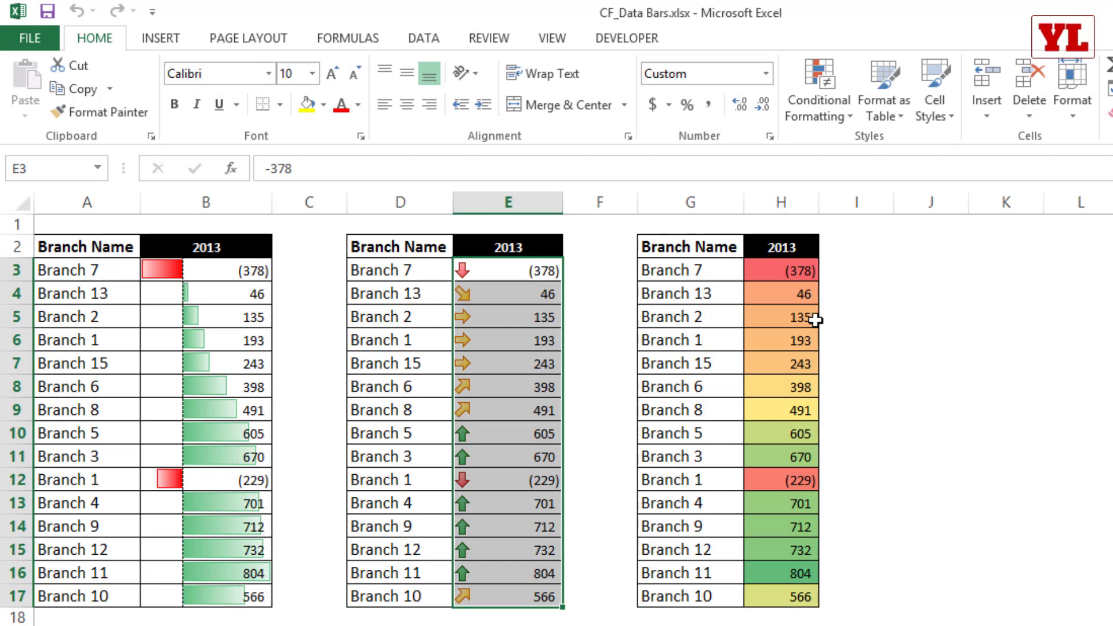
pyautogui.moveTo(793, 270); pyautogui.dragTo(802, 592)
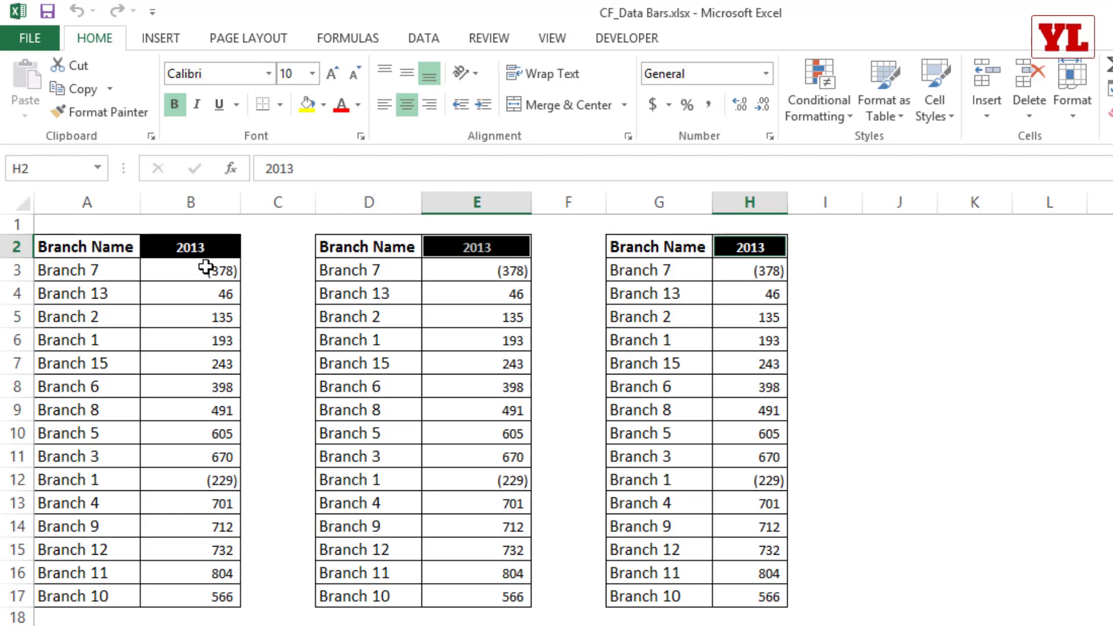
# Apply solid-fill green data bars to the 2013 values in B3:B17 of Exercise Sheet 1
pyautogui.moveTo(209, 269); pyautogui.dragTo(223, 596)
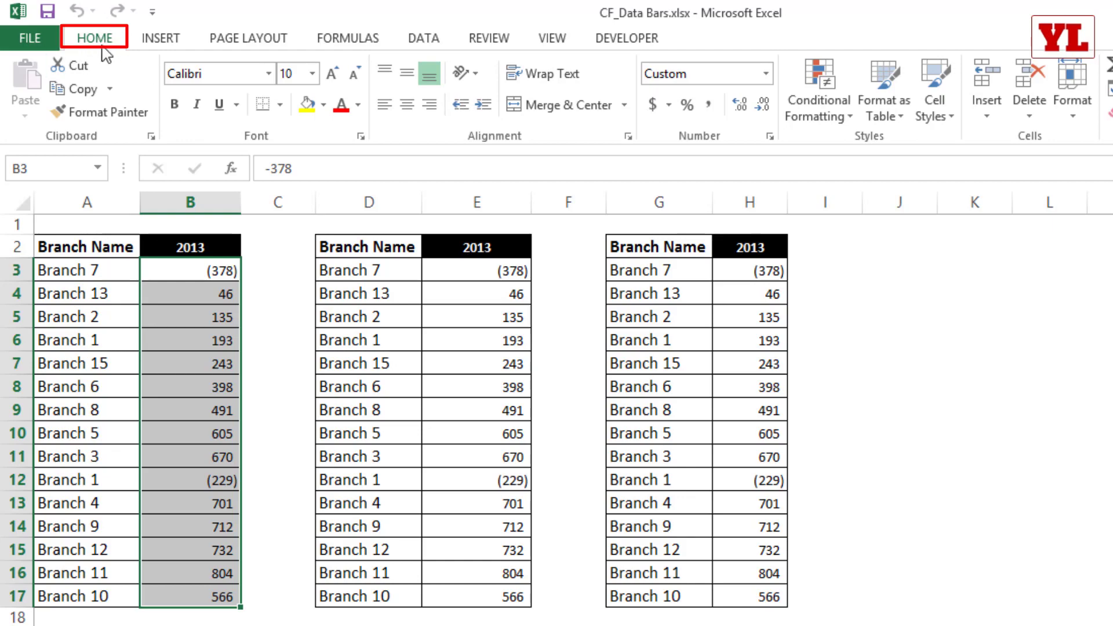
pyautogui.click(841, 116)
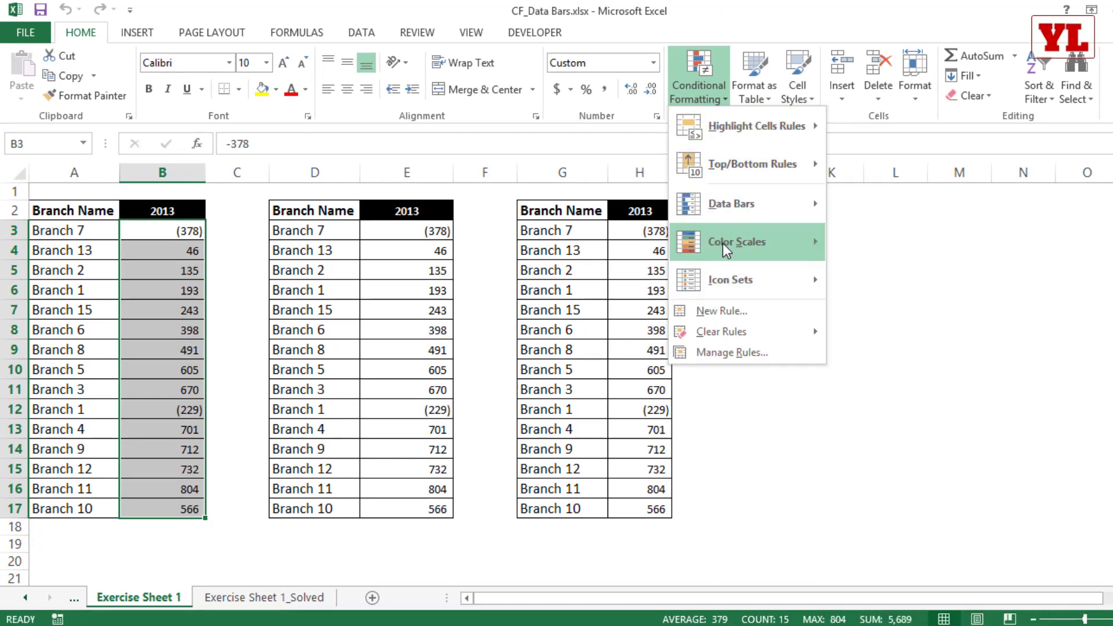
pyautogui.moveTo(724, 277)
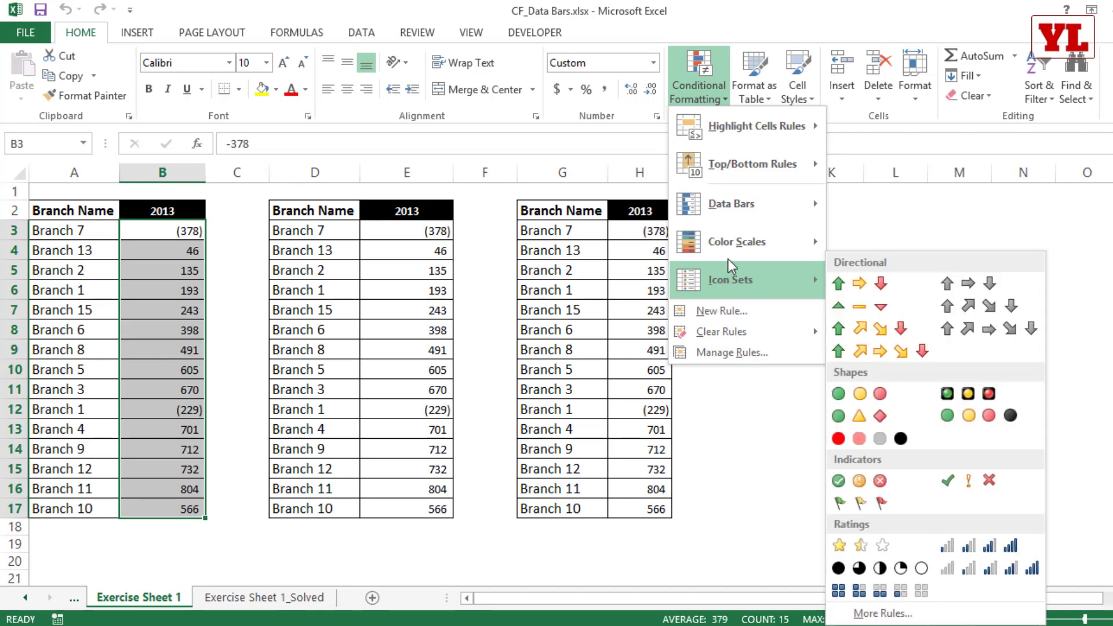
pyautogui.moveTo(734, 218)
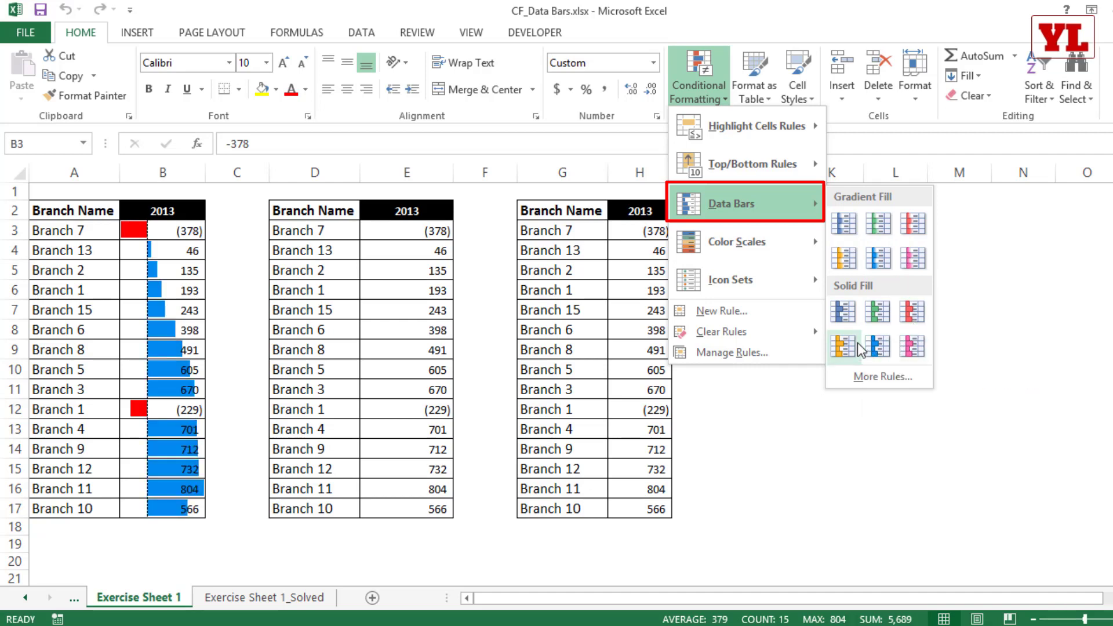
pyautogui.click(878, 313)
# Apply the coloured five-arrow directional icon set to the 2013 values in E3:E17
pyautogui.moveTo(428, 229); pyautogui.dragTo(407, 509)
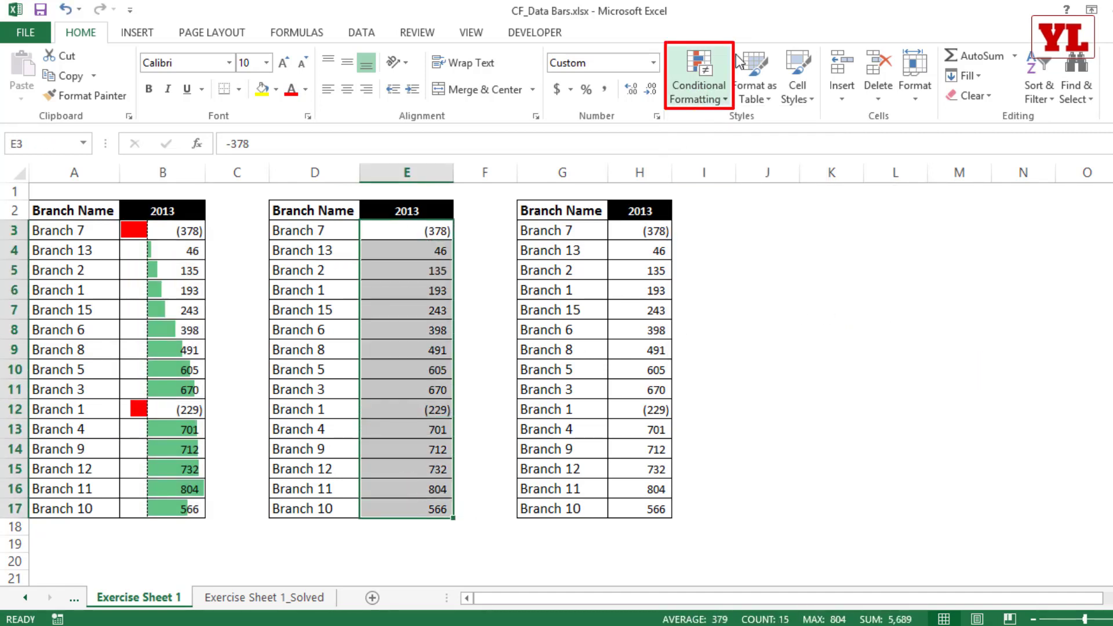
pyautogui.click(704, 73)
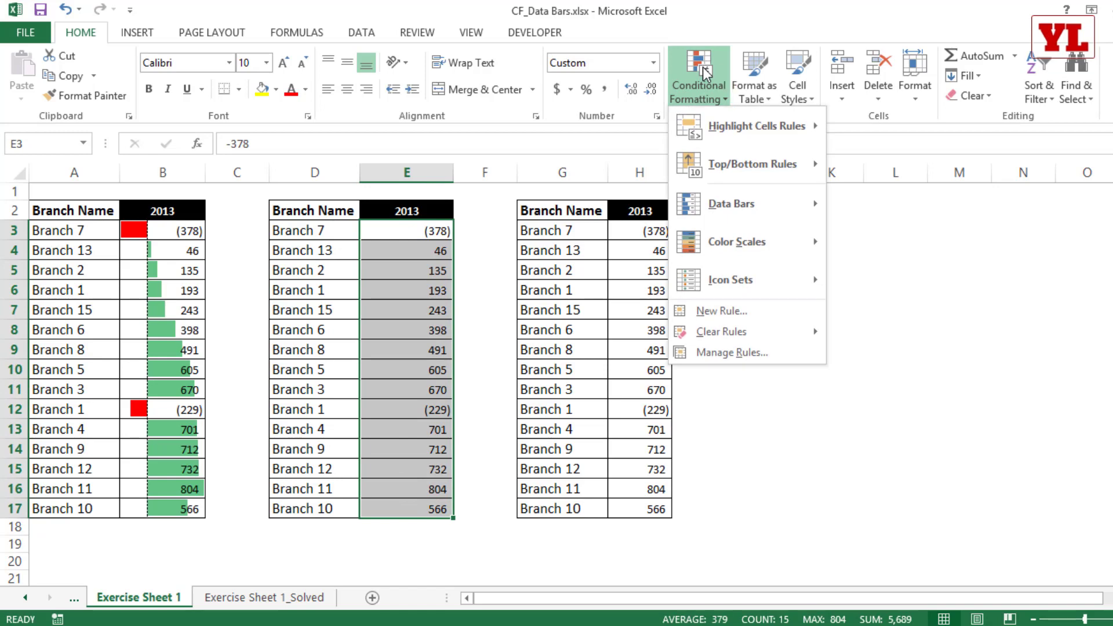
pyautogui.moveTo(731, 281)
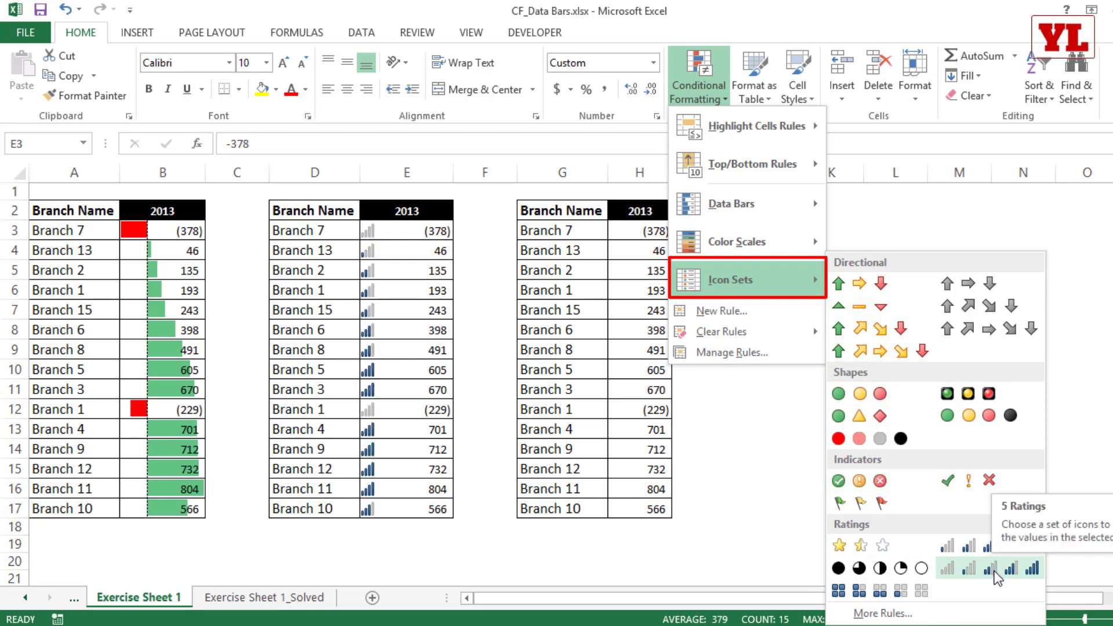
pyautogui.click(888, 350)
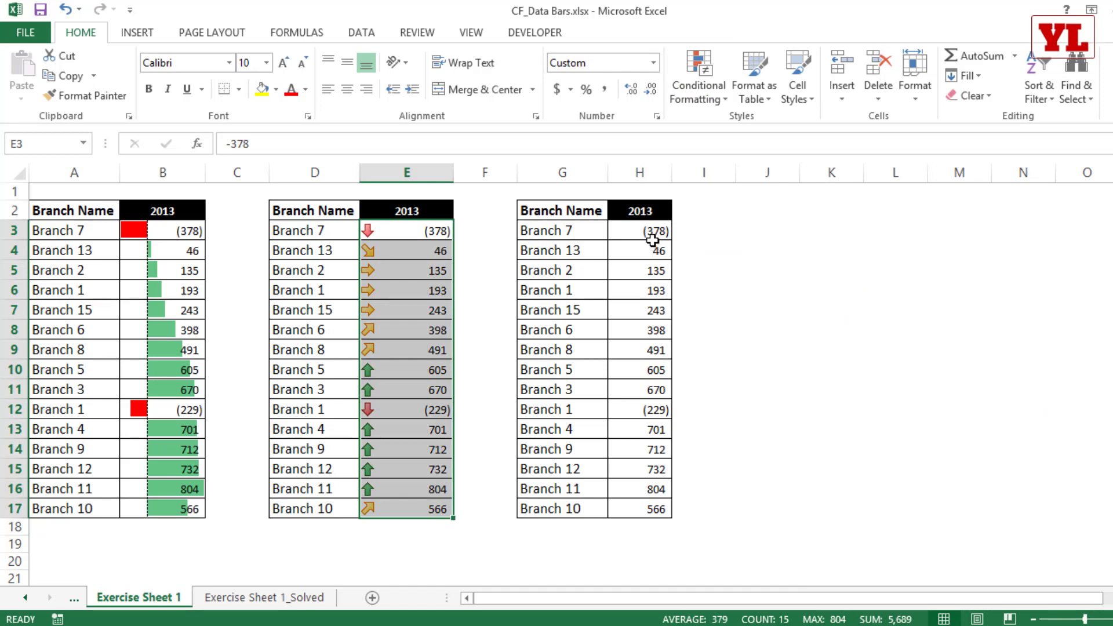
# Apply a two-colour scale to the 2013 values in H3:H17, with green for the lowest and white for the highest values
pyautogui.moveTo(653, 232); pyautogui.dragTo(655, 505)
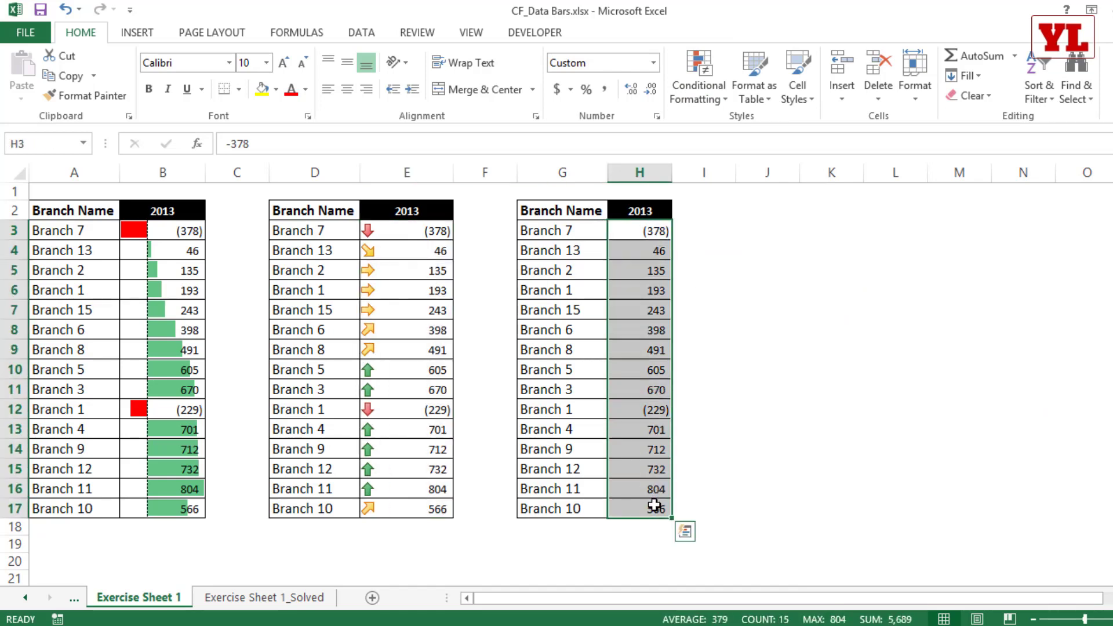
pyautogui.click(698, 92)
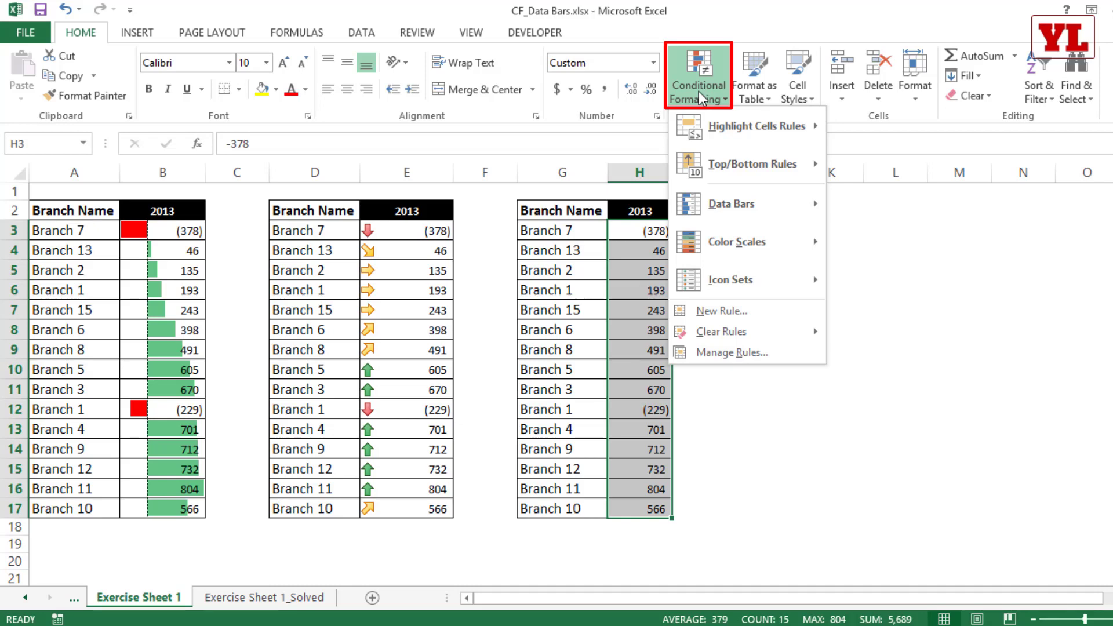
pyautogui.moveTo(741, 243)
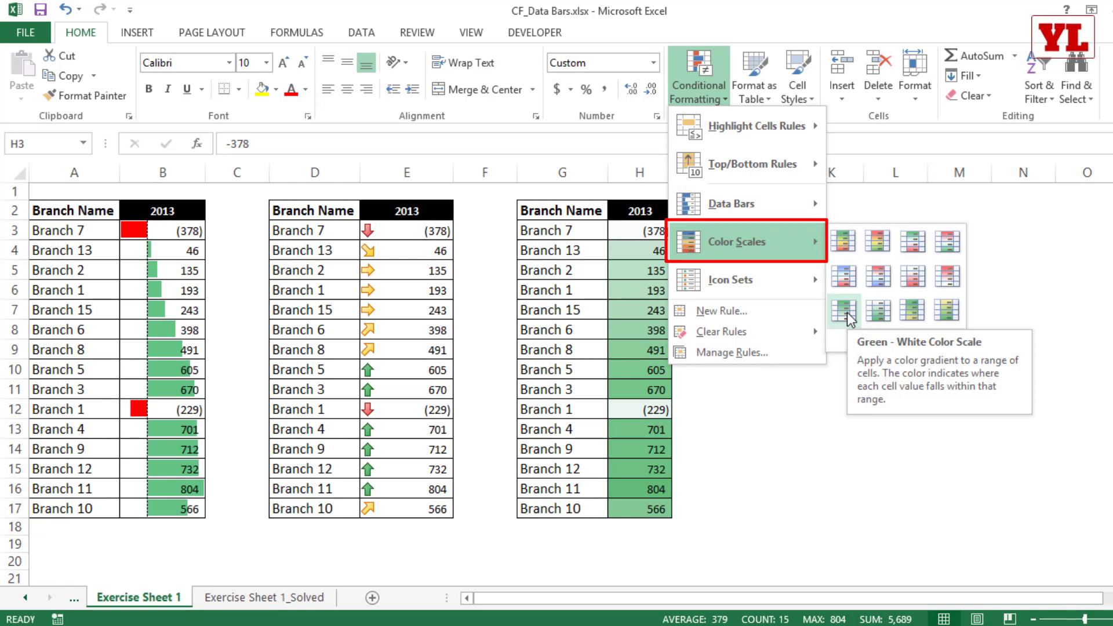
pyautogui.click(879, 313)
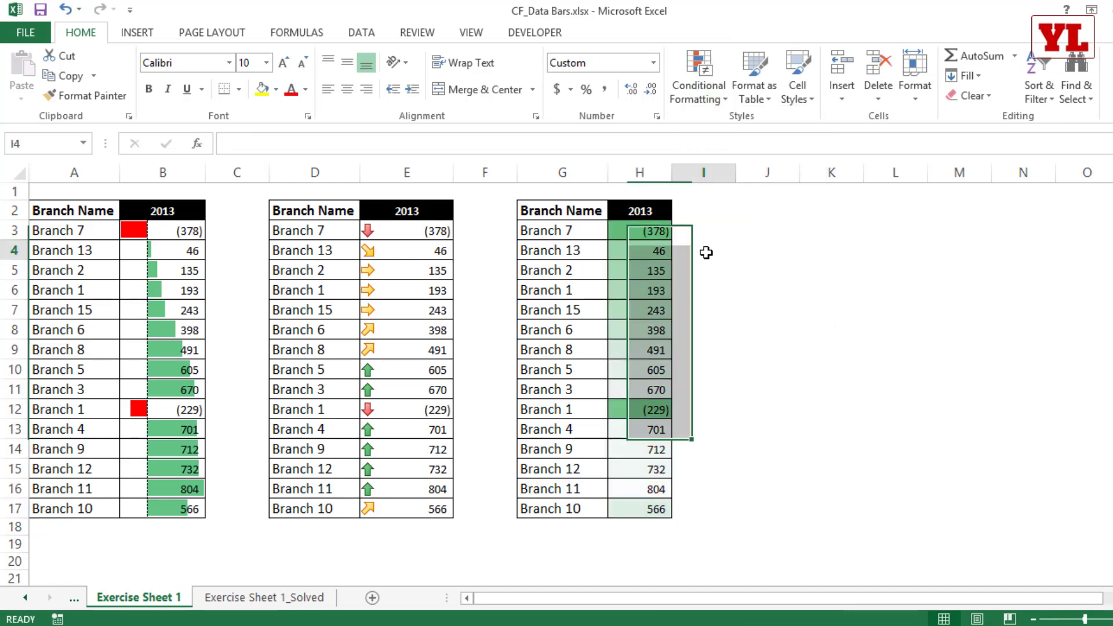
pyautogui.click(707, 251)
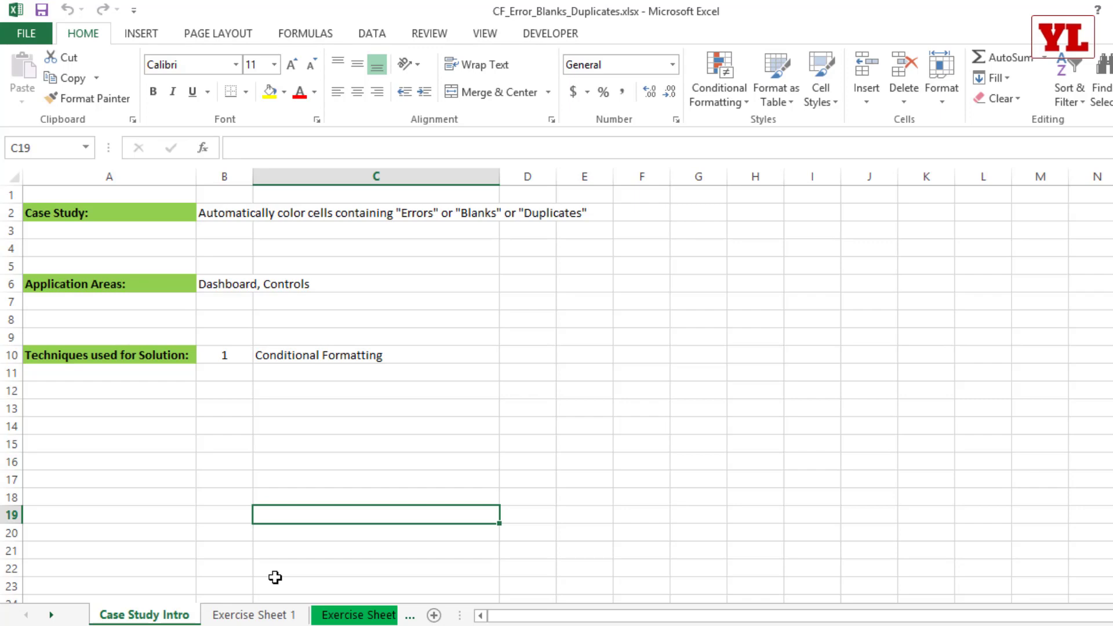
# Open the solved exercise sheet and replace the error formula in C6 with 21 to test the error highlighting
pyautogui.click(333, 616)
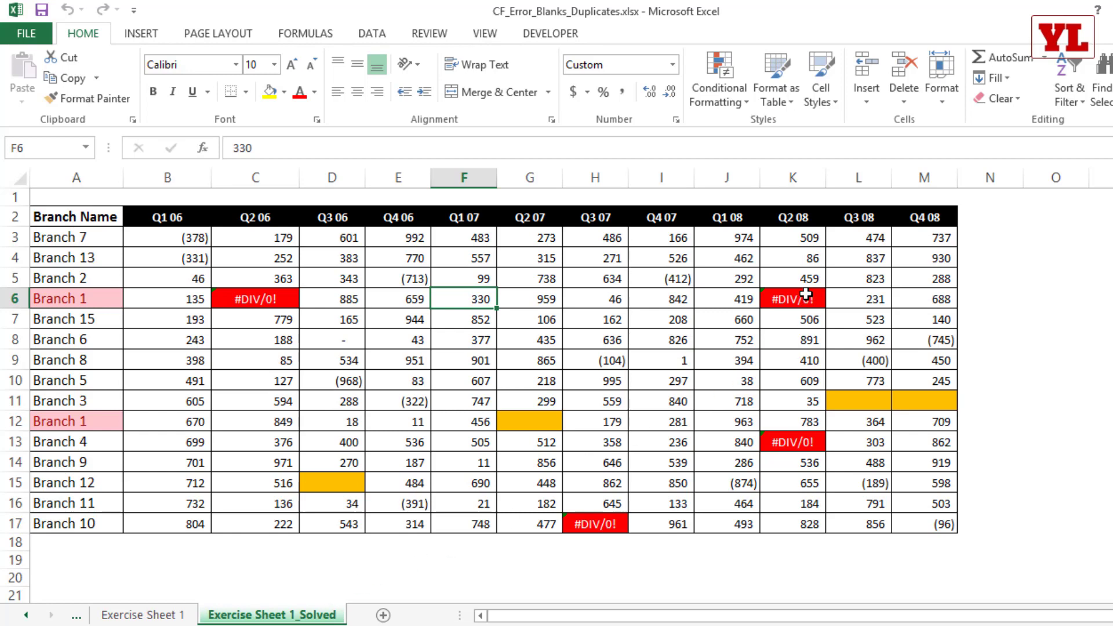
pyautogui.click(278, 301)
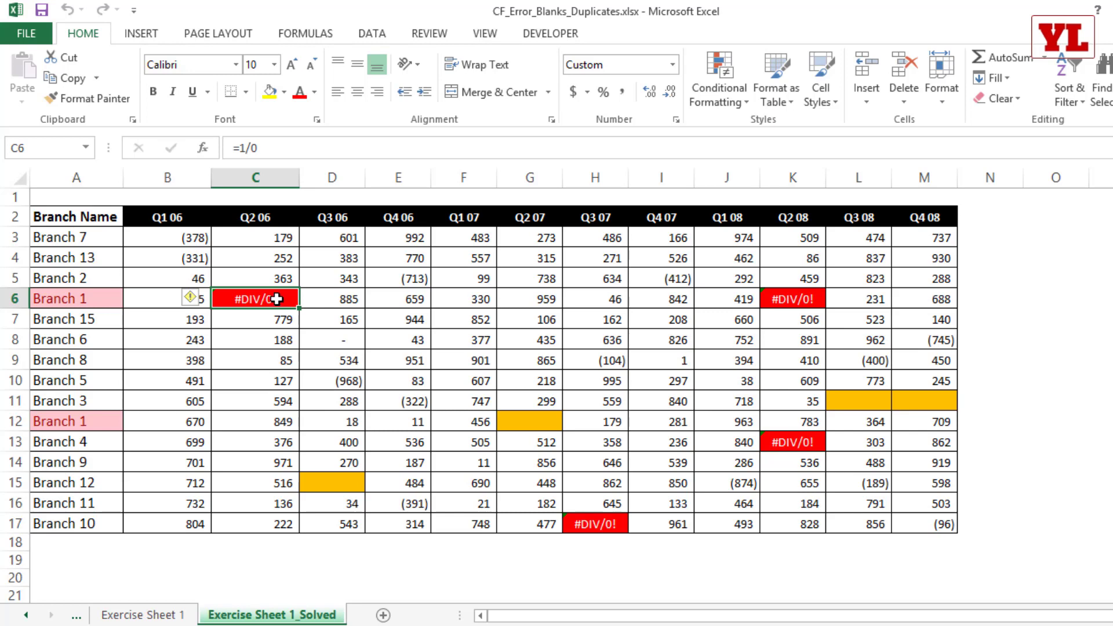
pyautogui.write('21')
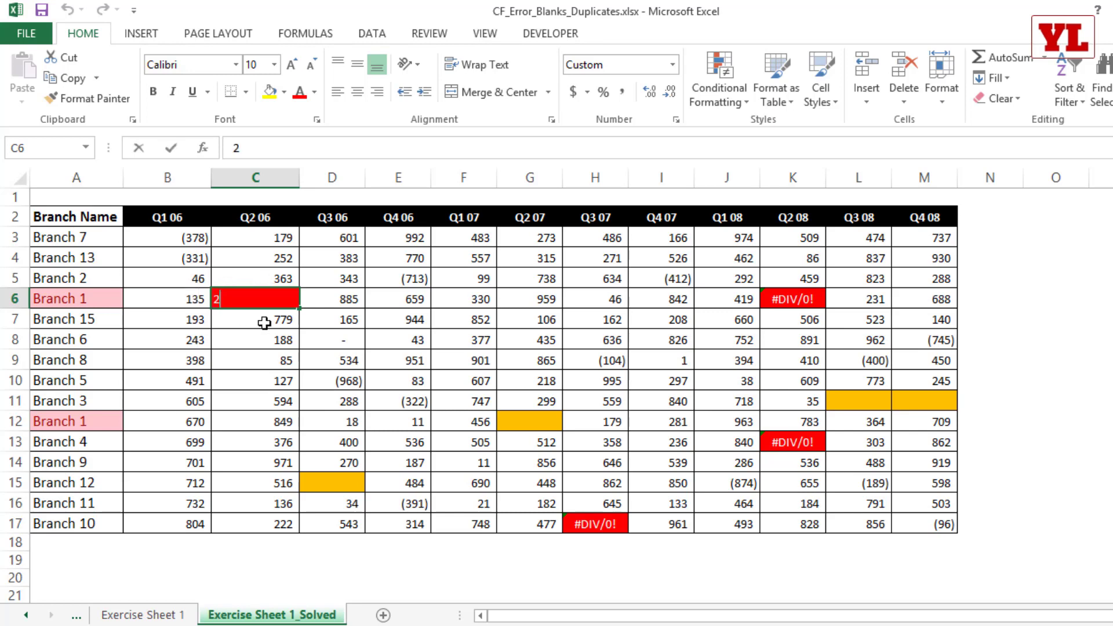
pyautogui.click(280, 355)
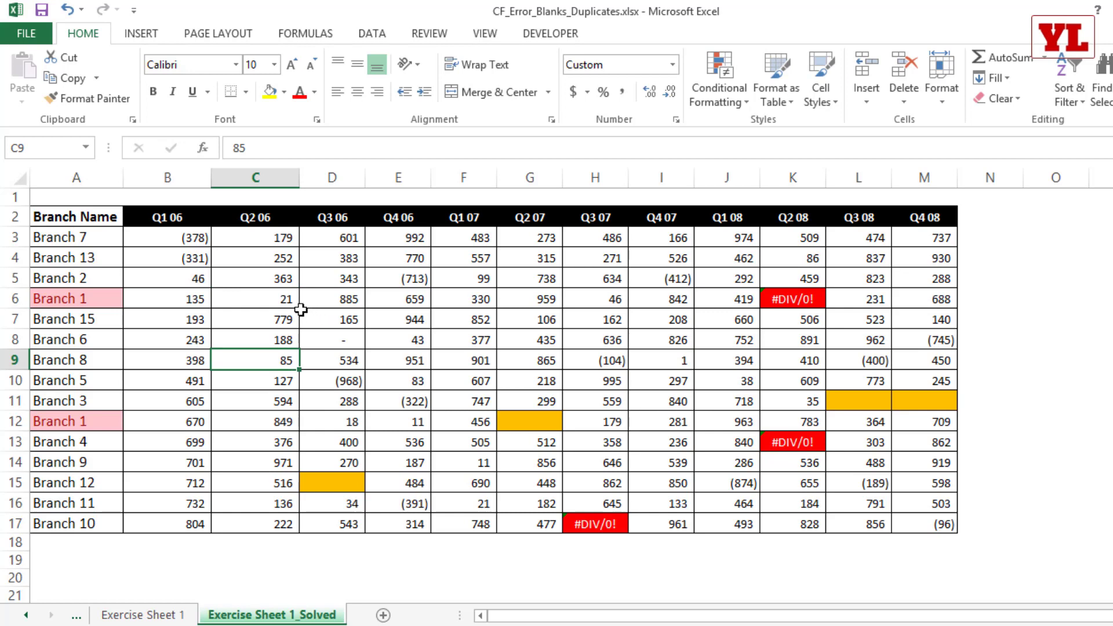
# Enter the invalid formula =-asasasassa in C6 to test the highlighting with another error type
pyautogui.click(288, 298)
pyautogui.write('=-asasasassa')
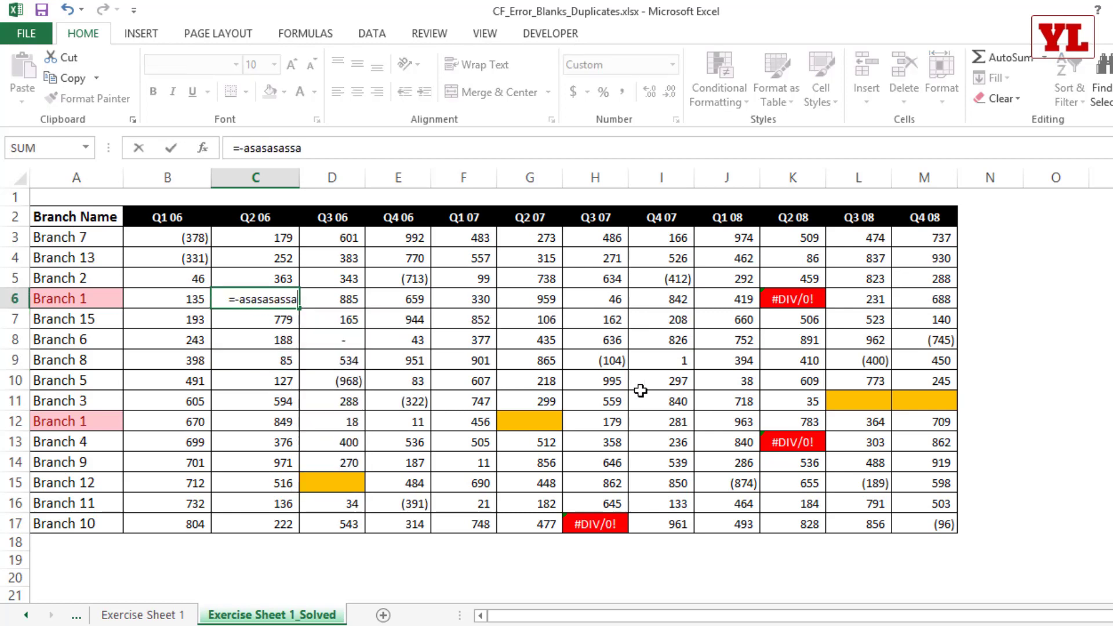
pyautogui.press('Return')
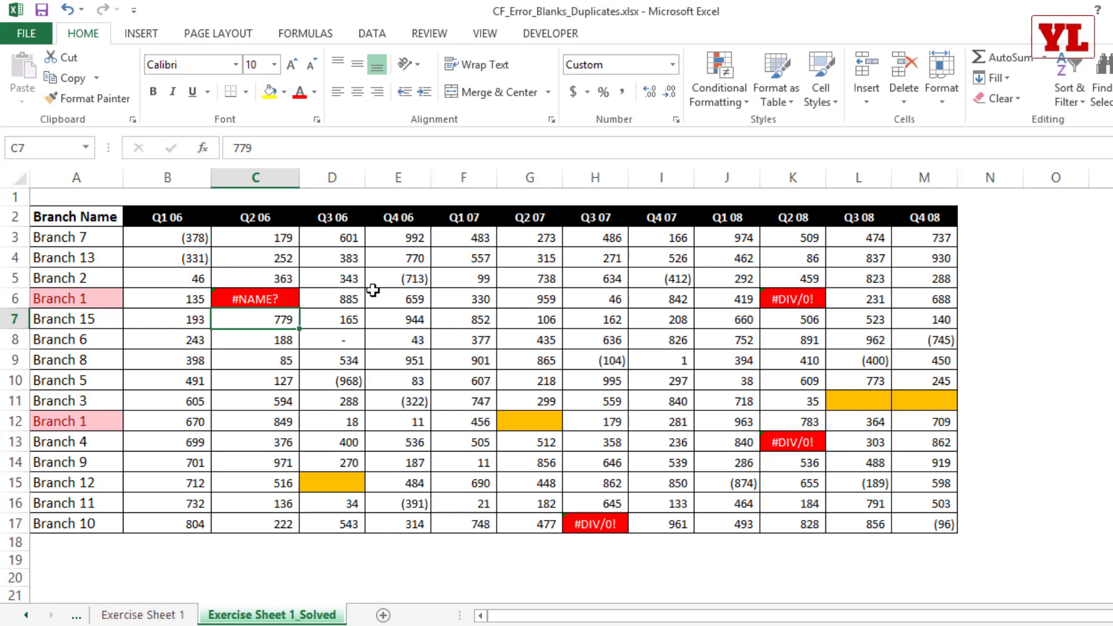
# Fill the blank cell G12 with 1212 to test the blank-cell highlighting
pyautogui.click(860, 401)
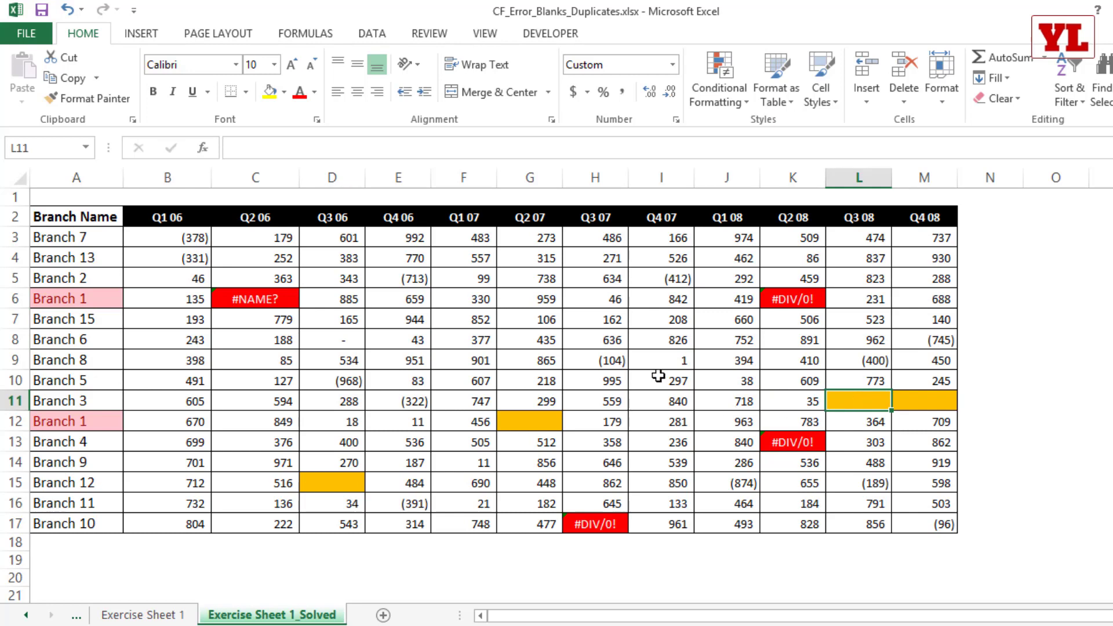
pyautogui.click(533, 422)
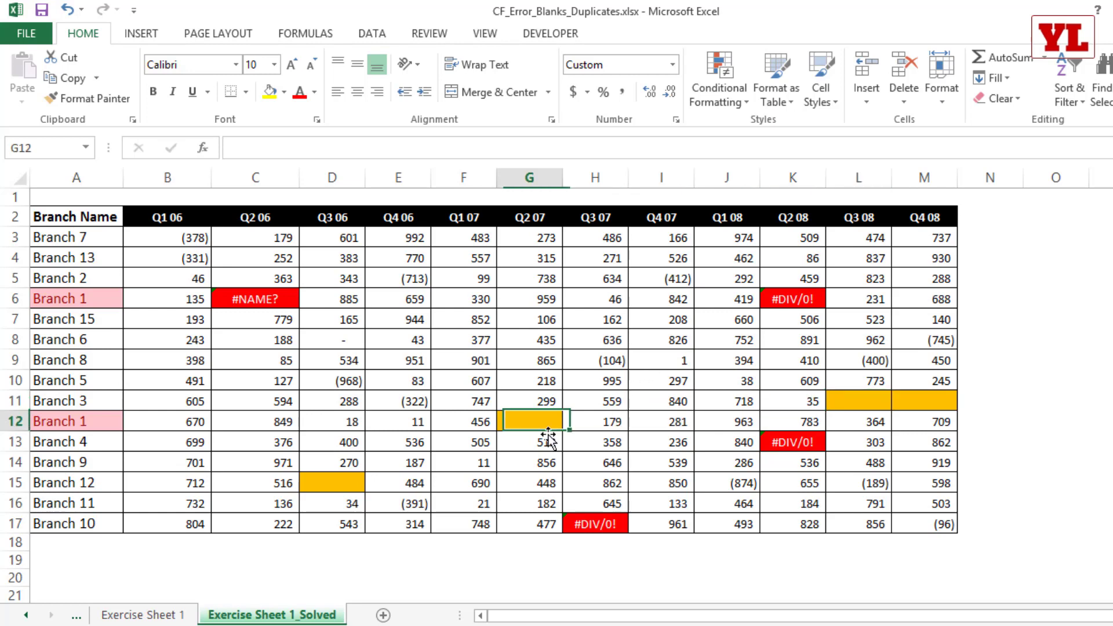
pyautogui.write('1212')
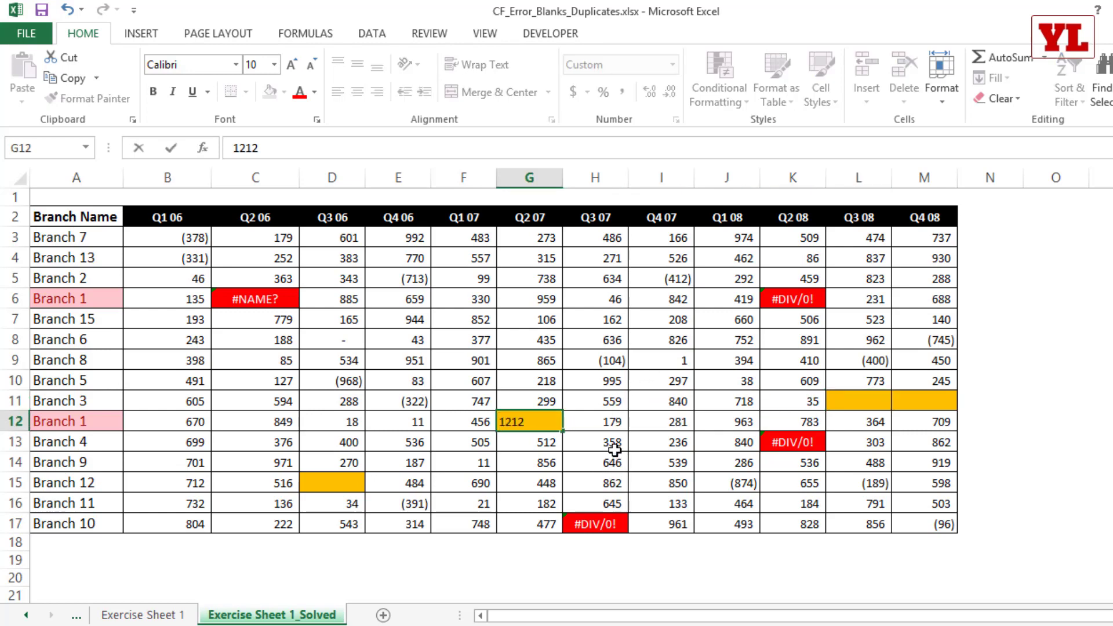
pyautogui.click(614, 449)
# Clear the Q3 07 values in H5:H10 to test the blank-cell highlighting
pyautogui.moveTo(609, 280); pyautogui.dragTo(610, 378)
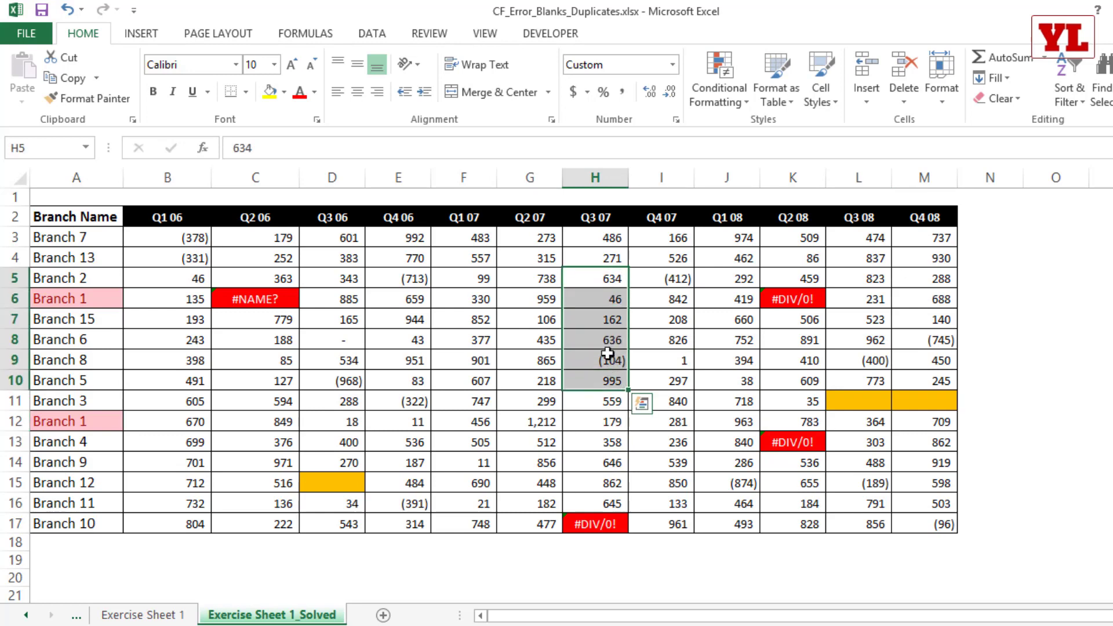
pyautogui.press('Delete')
pyautogui.click(483, 351)
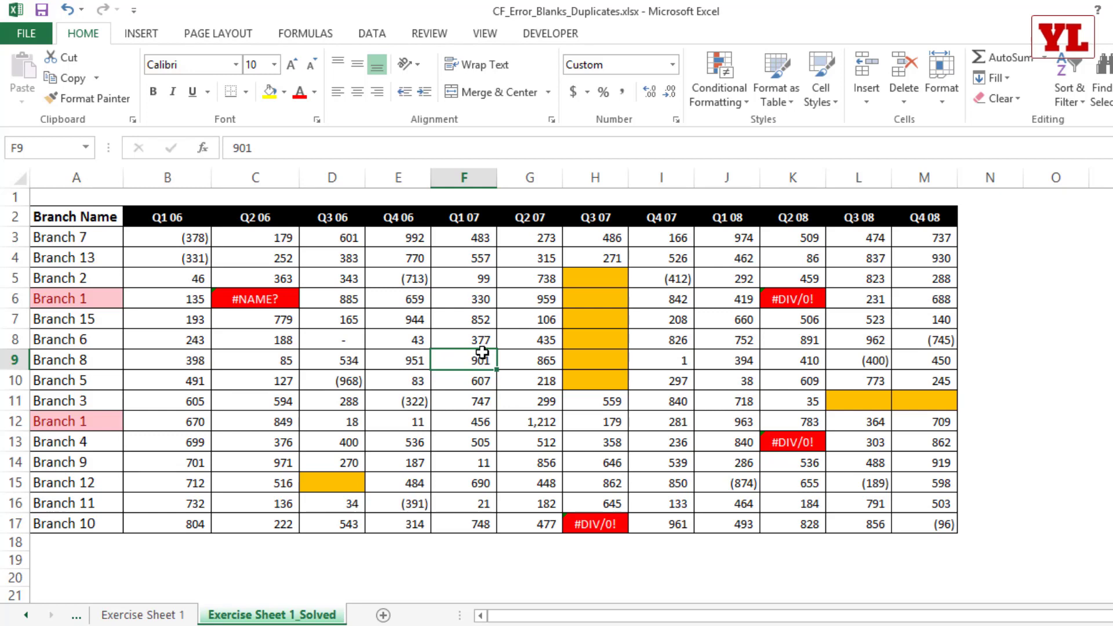
# Change the duplicate branch name in A12 to Branch 9 and check the duplicate highlighting in the Branch Name column
pyautogui.moveTo(78, 237); pyautogui.dragTo(91, 525)
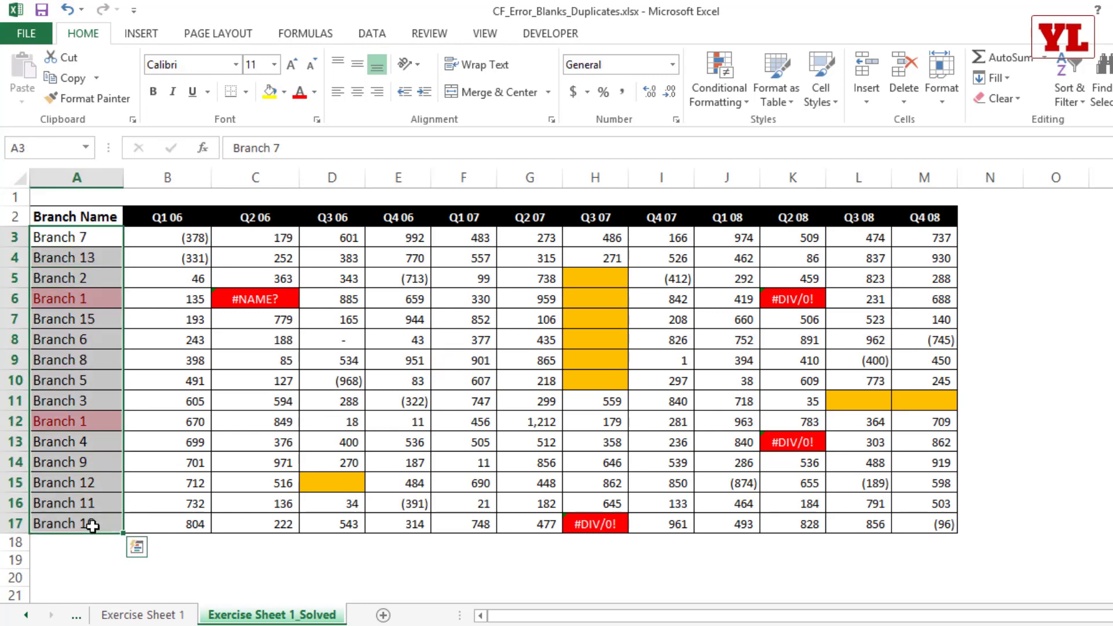
pyautogui.click(93, 298)
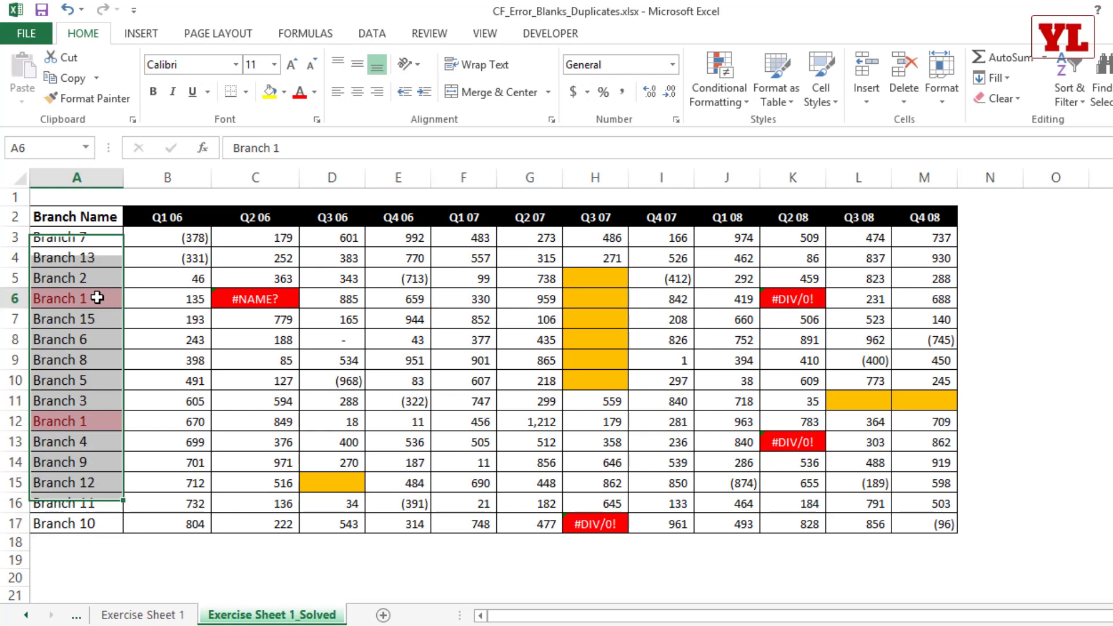
pyautogui.click(94, 417)
pyautogui.doubleClick(95, 417)
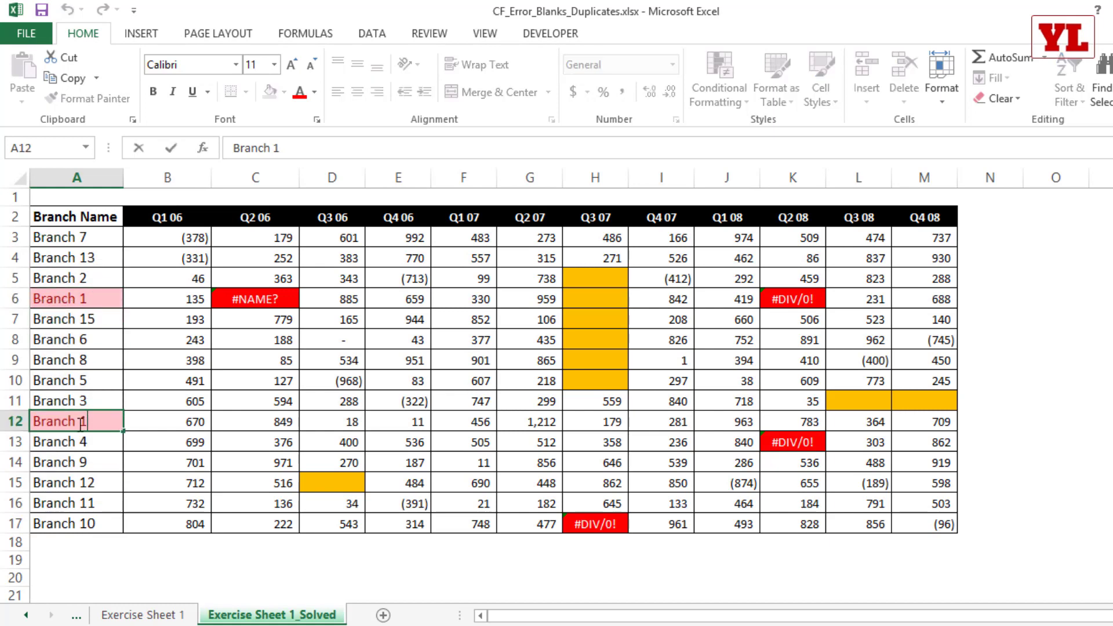
pyautogui.moveTo(80, 422); pyautogui.dragTo(116, 430)
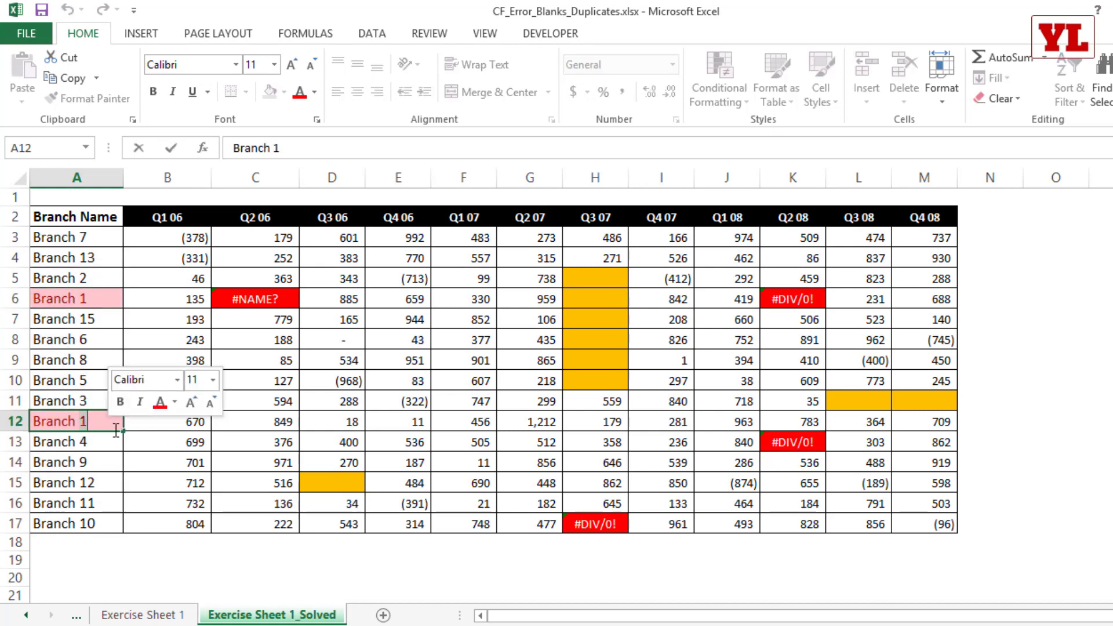
pyautogui.write('9')
pyautogui.click(105, 476)
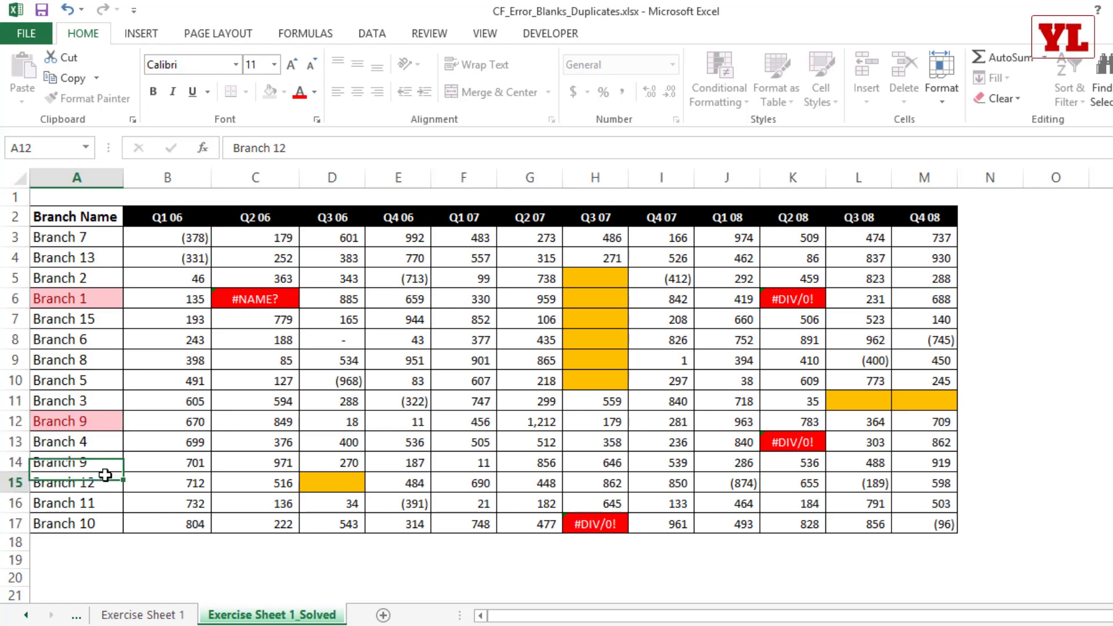
pyautogui.click(82, 423)
pyautogui.click(88, 458)
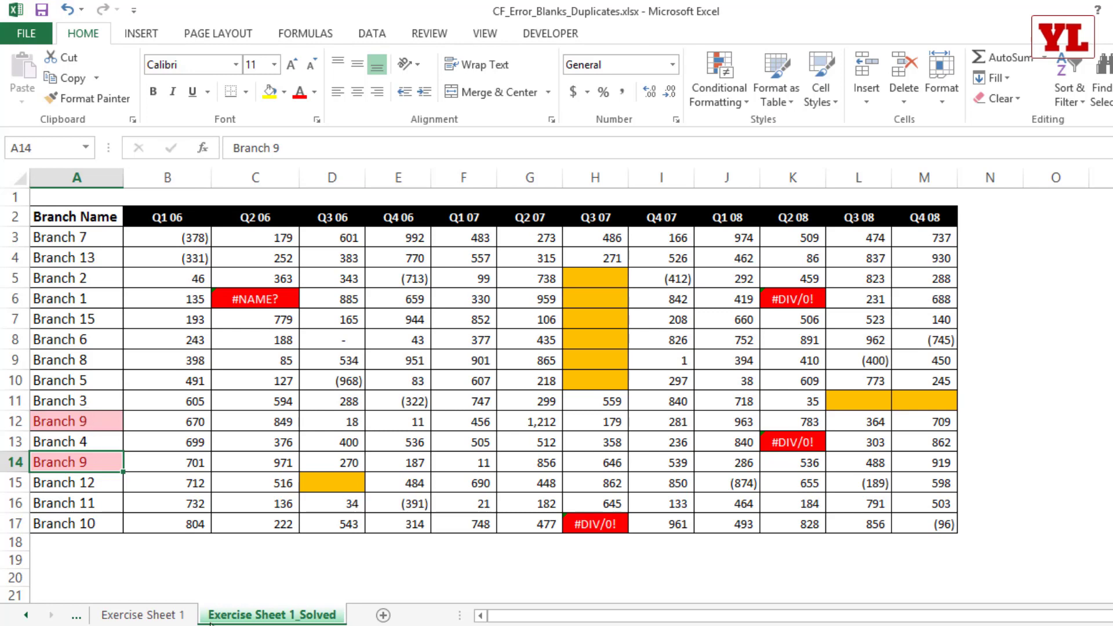
# On Exercise Sheet 1, start a new conditional formatting rule for B3:M17 that formats only cells containing Errors
pyautogui.click(151, 615)
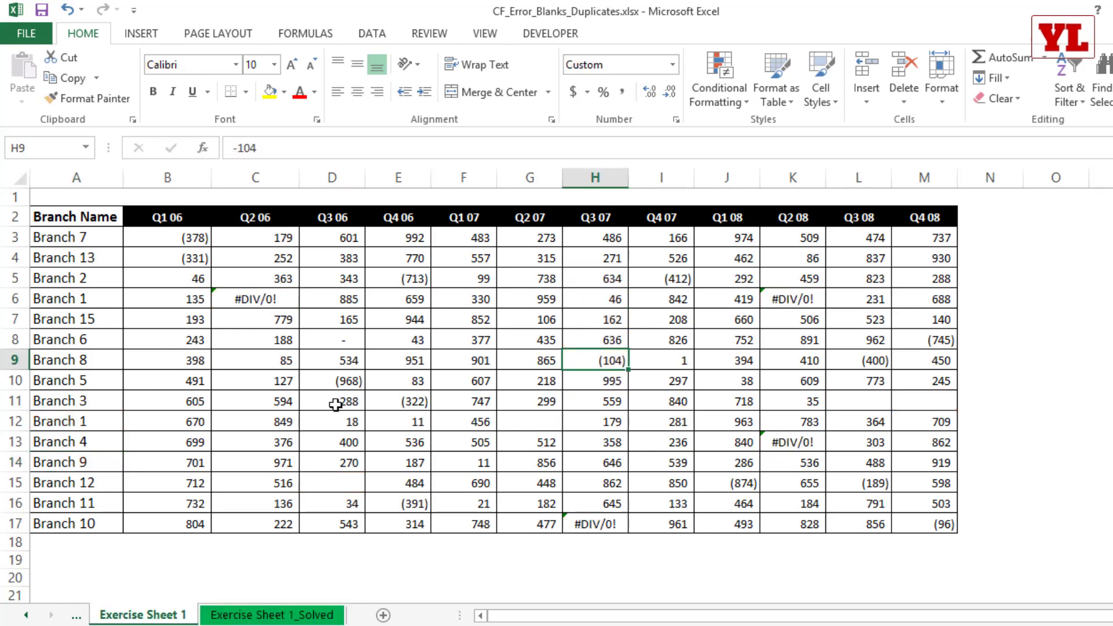
pyautogui.moveTo(197, 237); pyautogui.dragTo(915, 523)
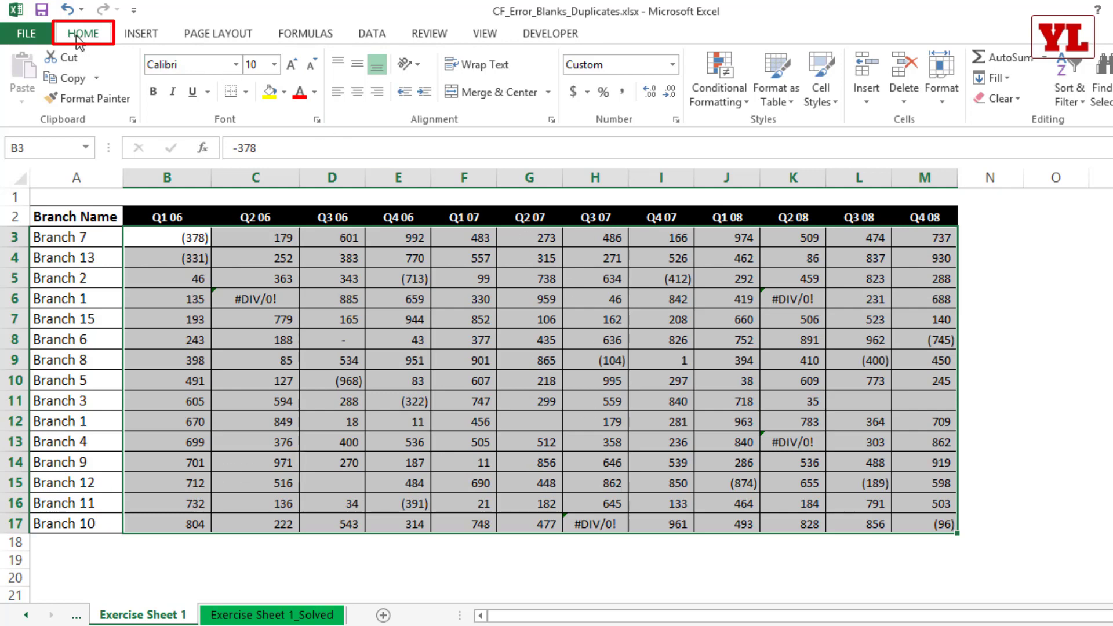
pyautogui.click(723, 104)
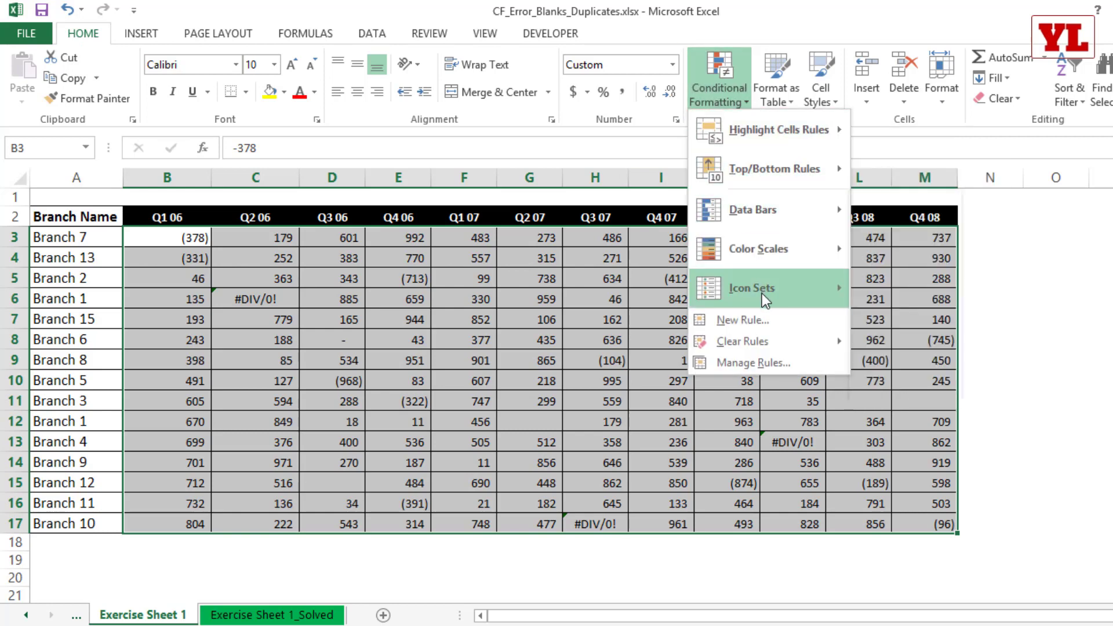
pyautogui.moveTo(754, 348)
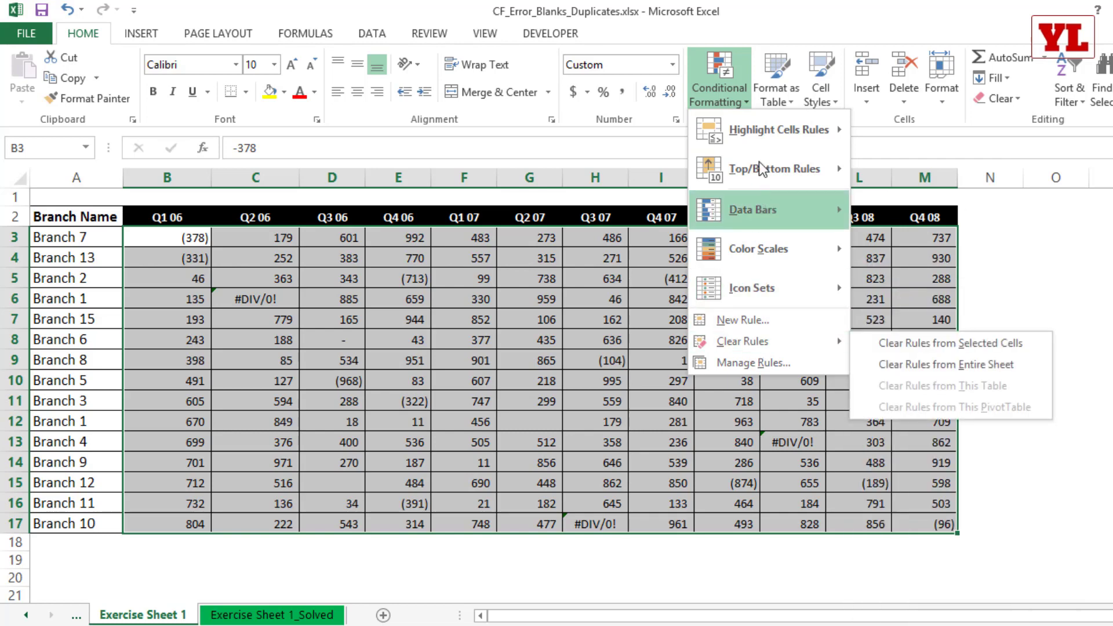
pyautogui.moveTo(748, 128)
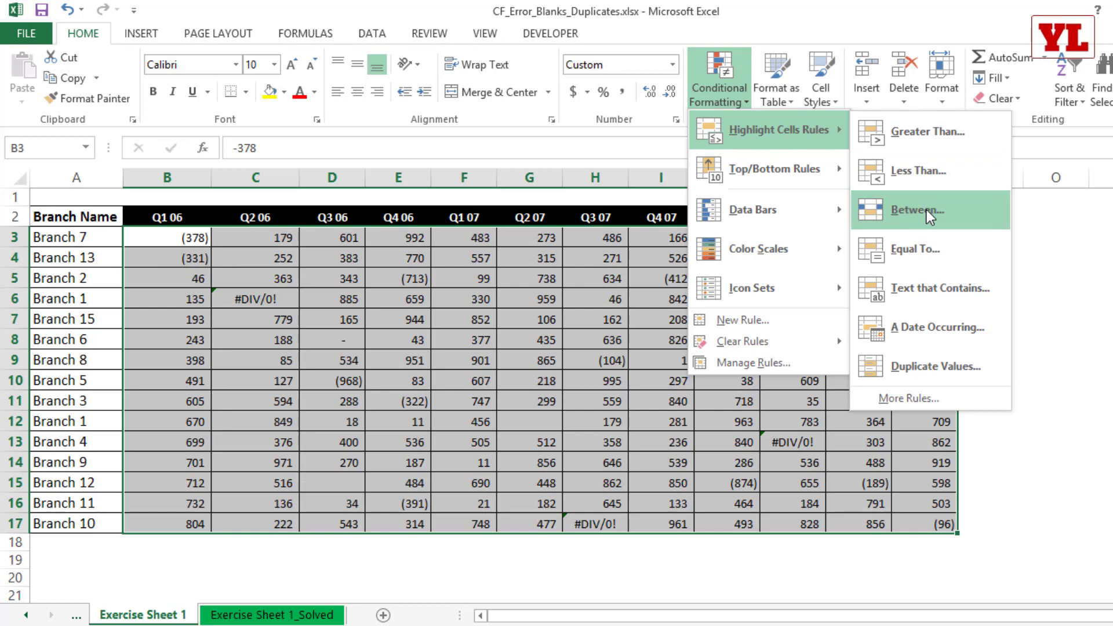
pyautogui.click(918, 398)
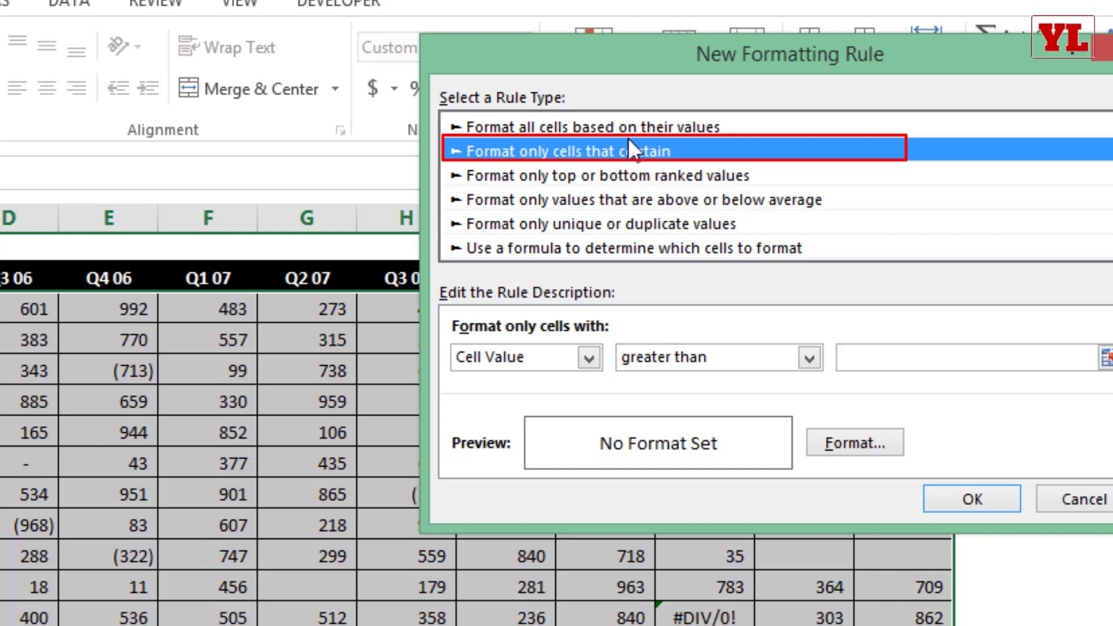
pyautogui.click(582, 356)
pyautogui.click(583, 356)
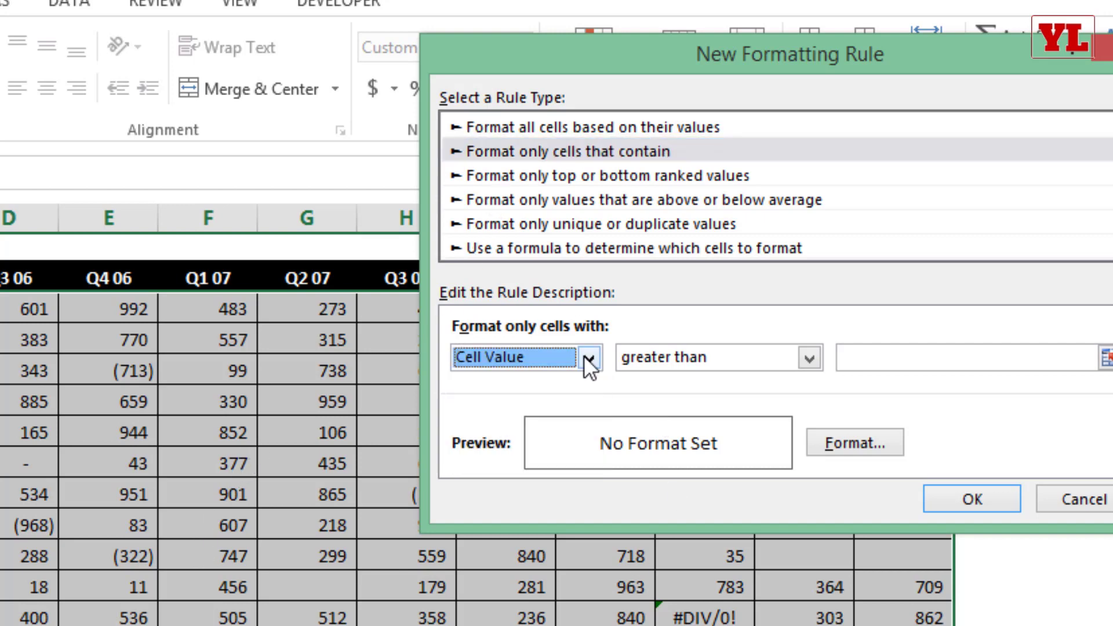
pyautogui.click(583, 356)
pyautogui.click(502, 467)
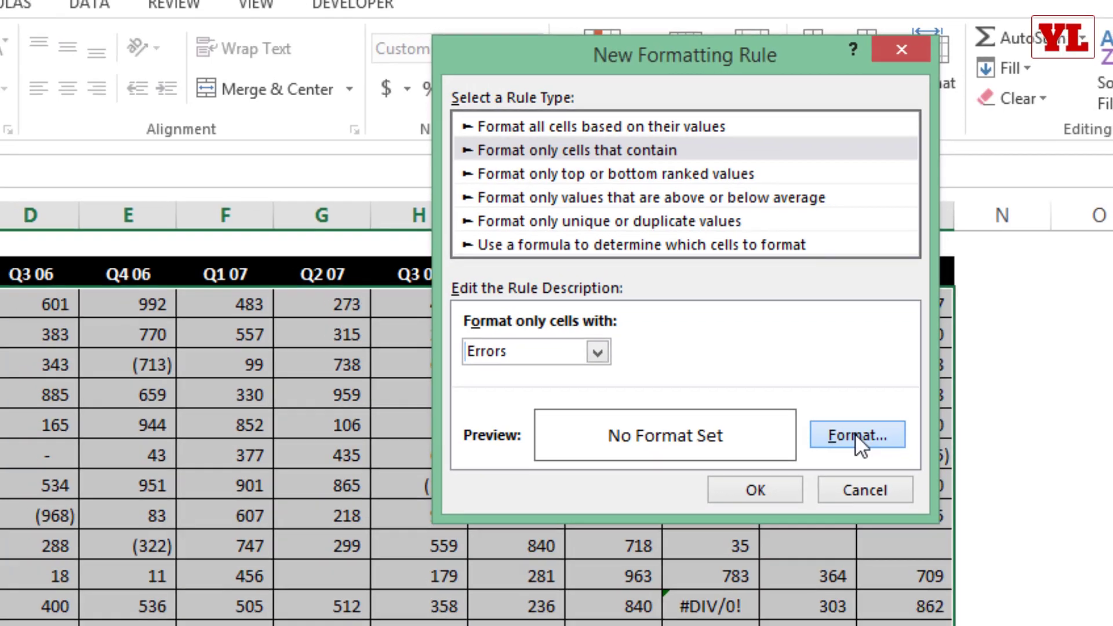
# Give the error rule's format a red background fill
pyautogui.click(852, 442)
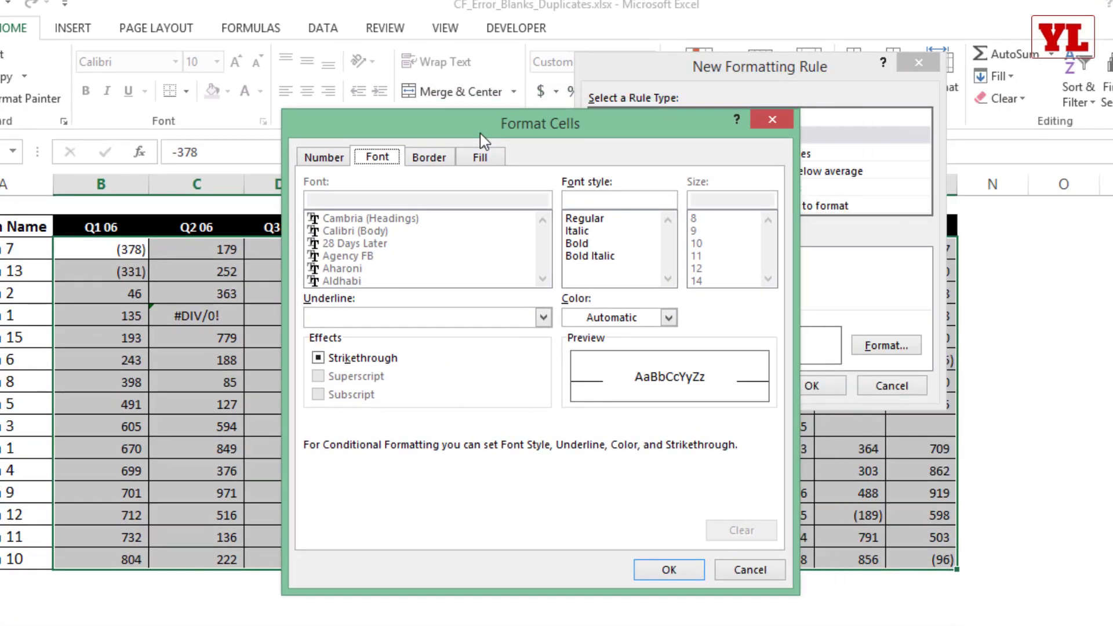
pyautogui.moveTo(480, 133); pyautogui.dragTo(470, 136)
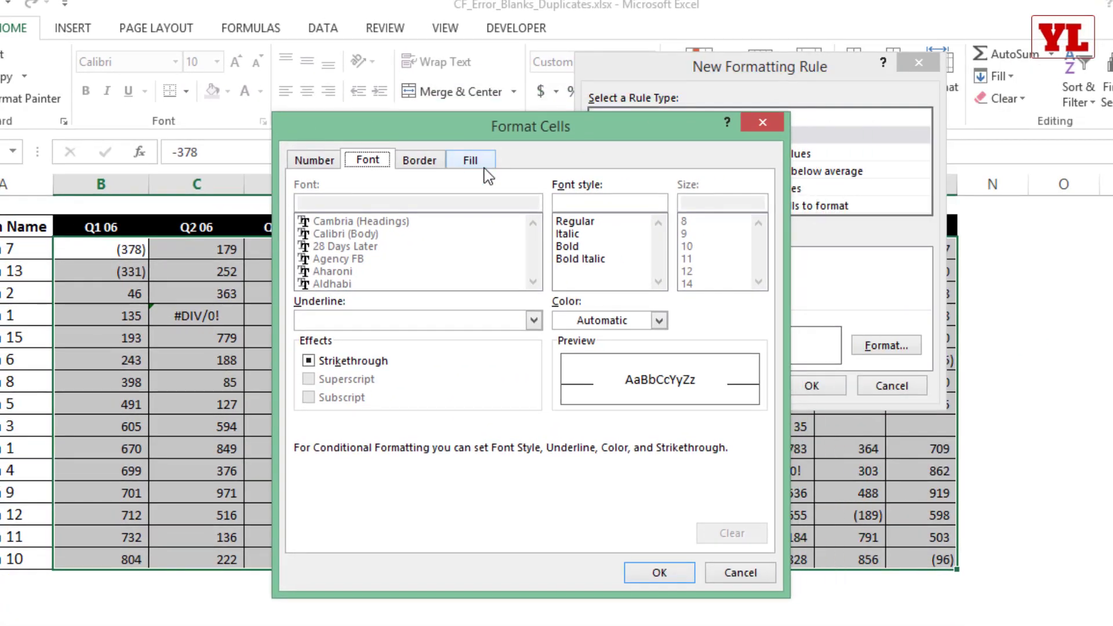
pyautogui.click(483, 164)
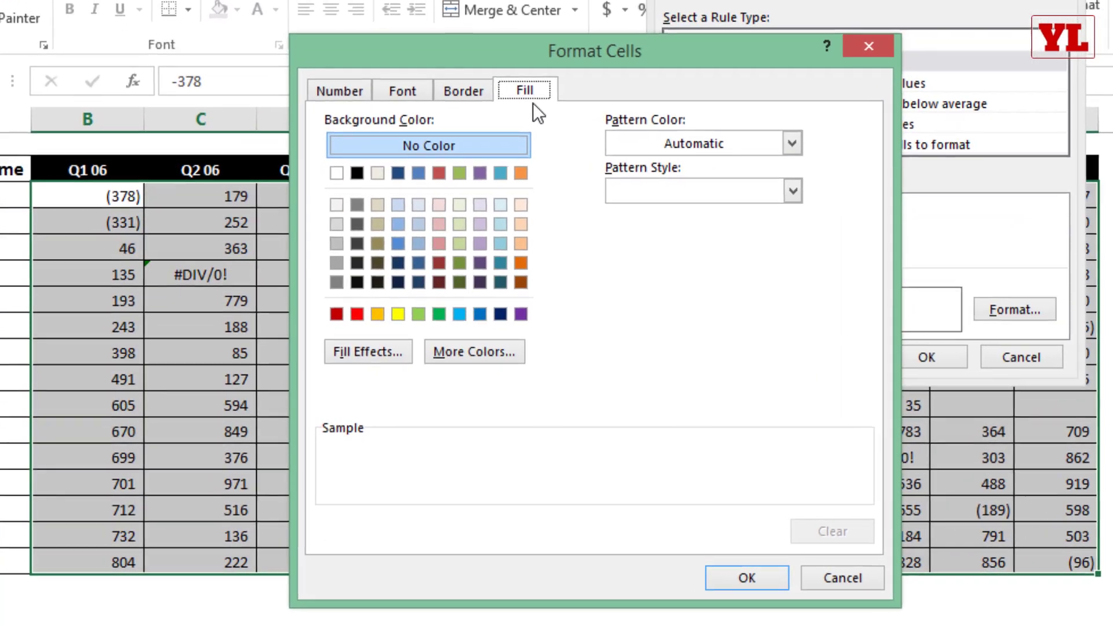
pyautogui.click(360, 311)
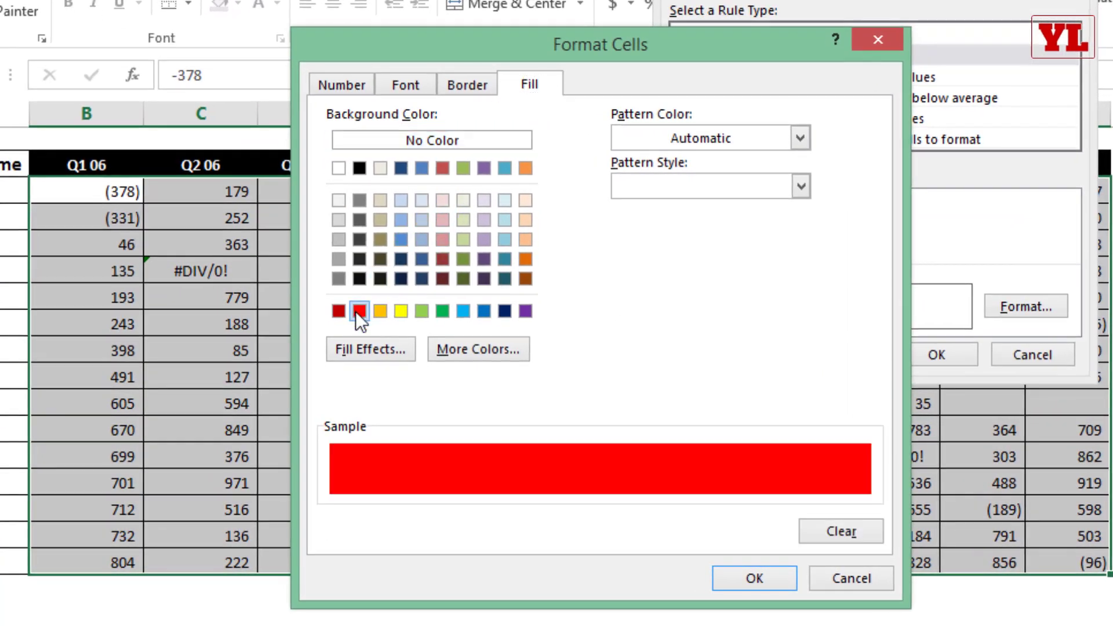
# Set the error rule's font to white and bold, apply the rule to B3:M17, and check the error cell K6
pyautogui.click(418, 80)
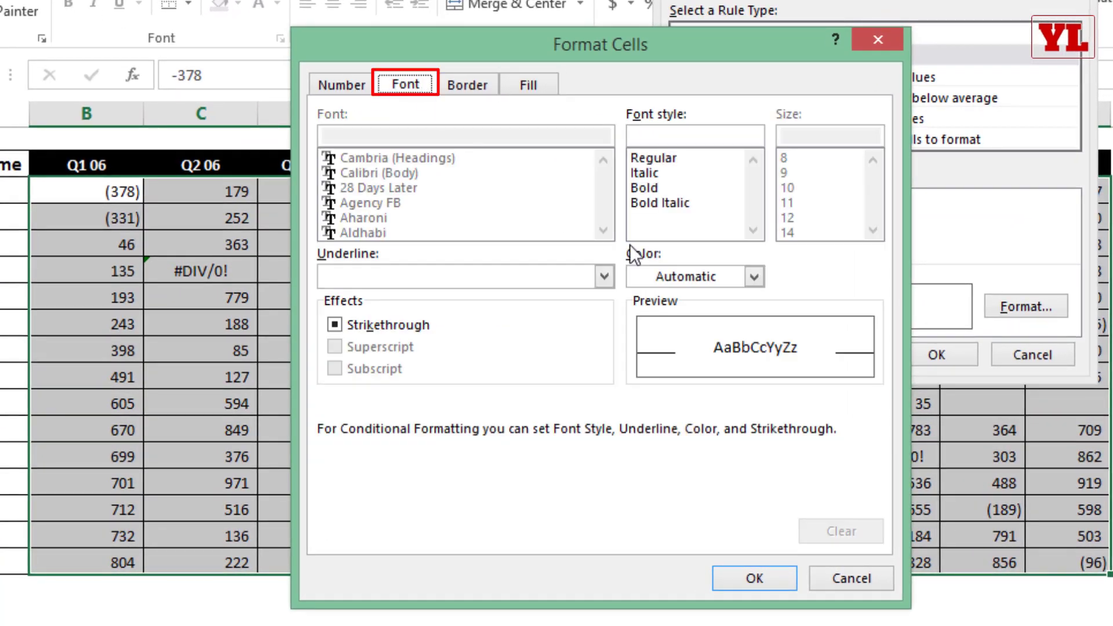
pyautogui.click(706, 284)
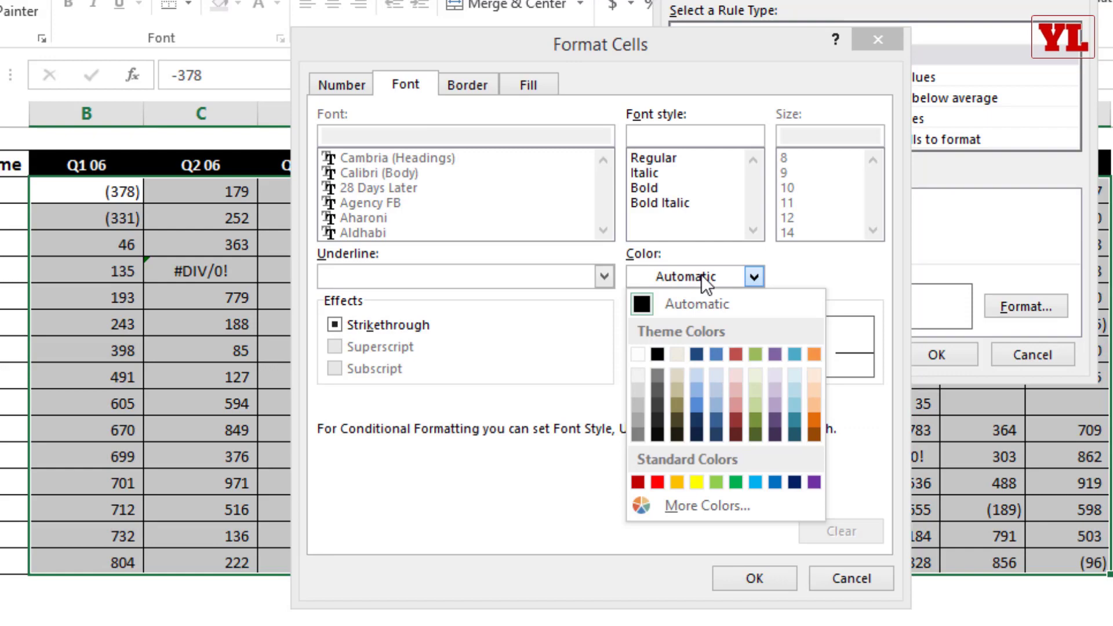
pyautogui.click(637, 351)
pyautogui.click(655, 187)
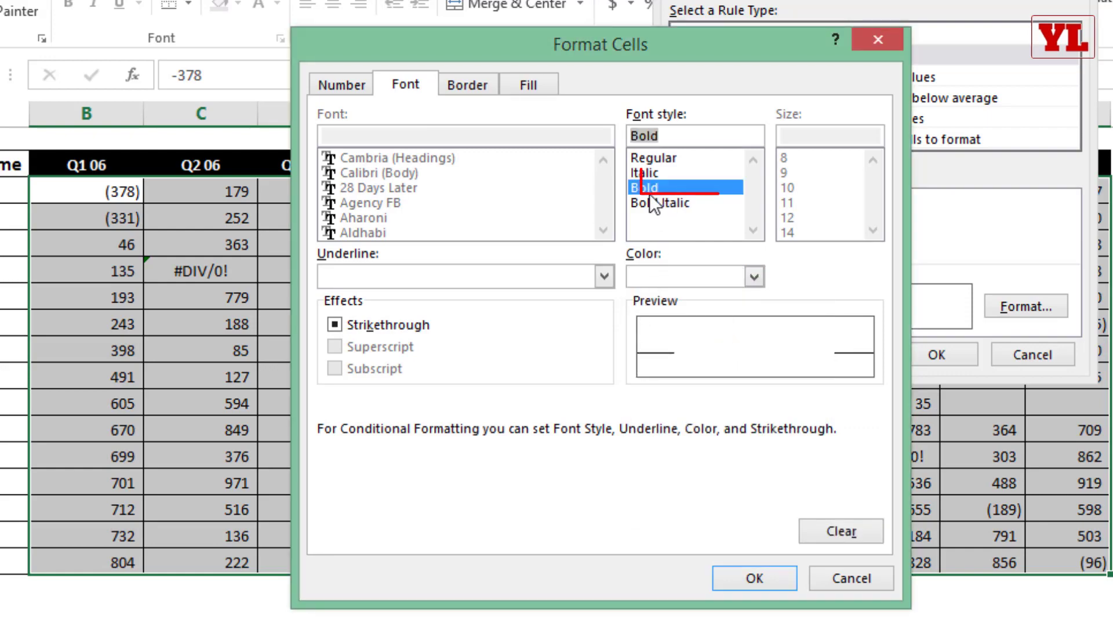
pyautogui.click(765, 573)
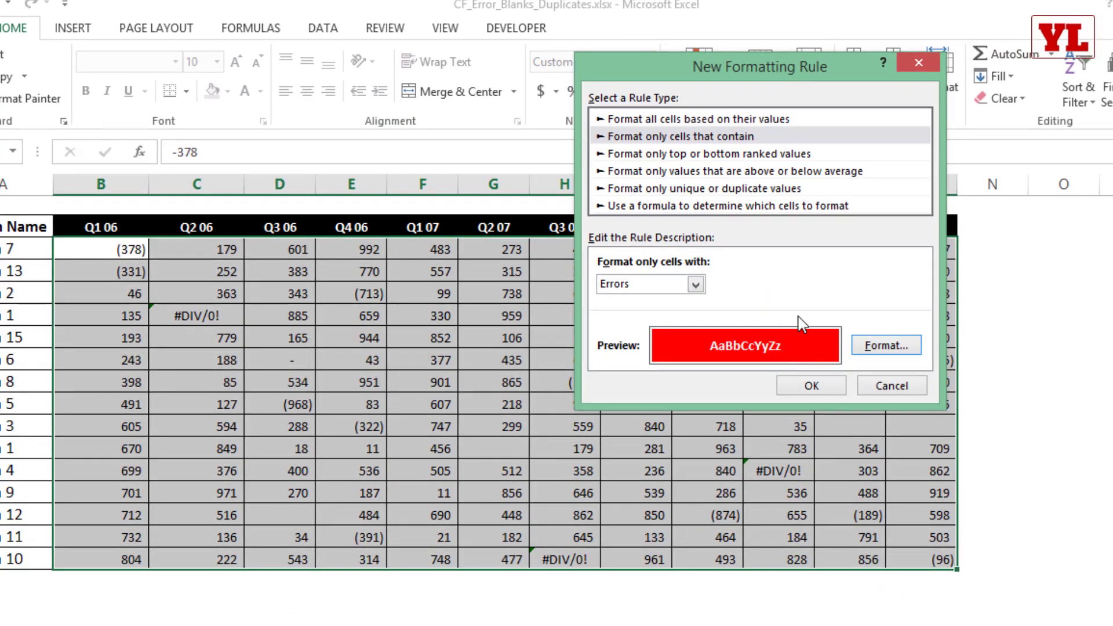
pyautogui.click(810, 387)
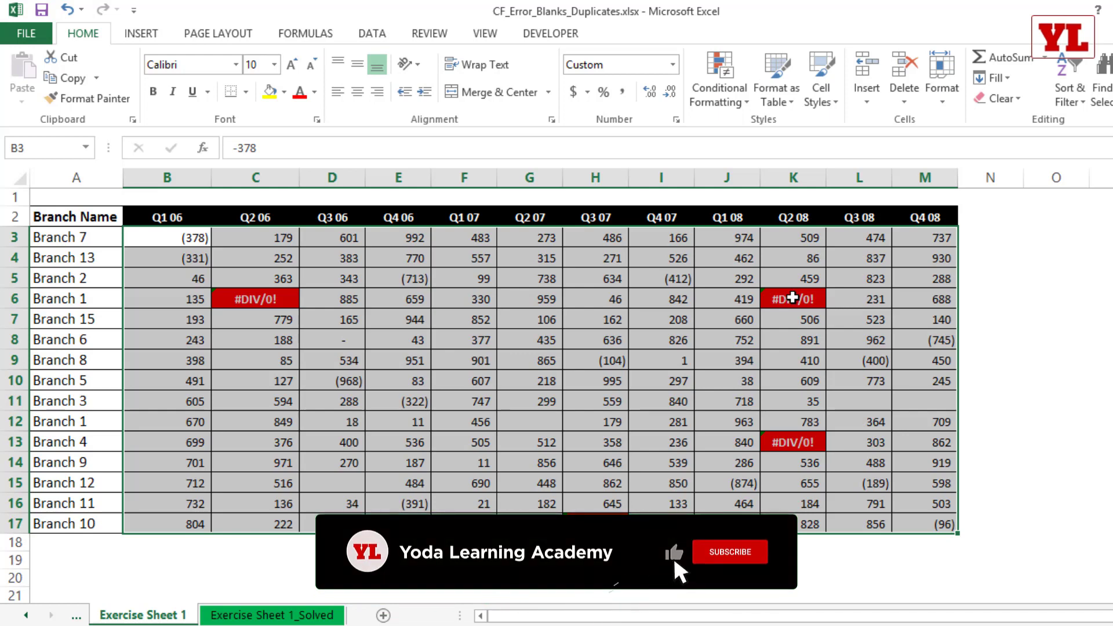
pyautogui.click(792, 298)
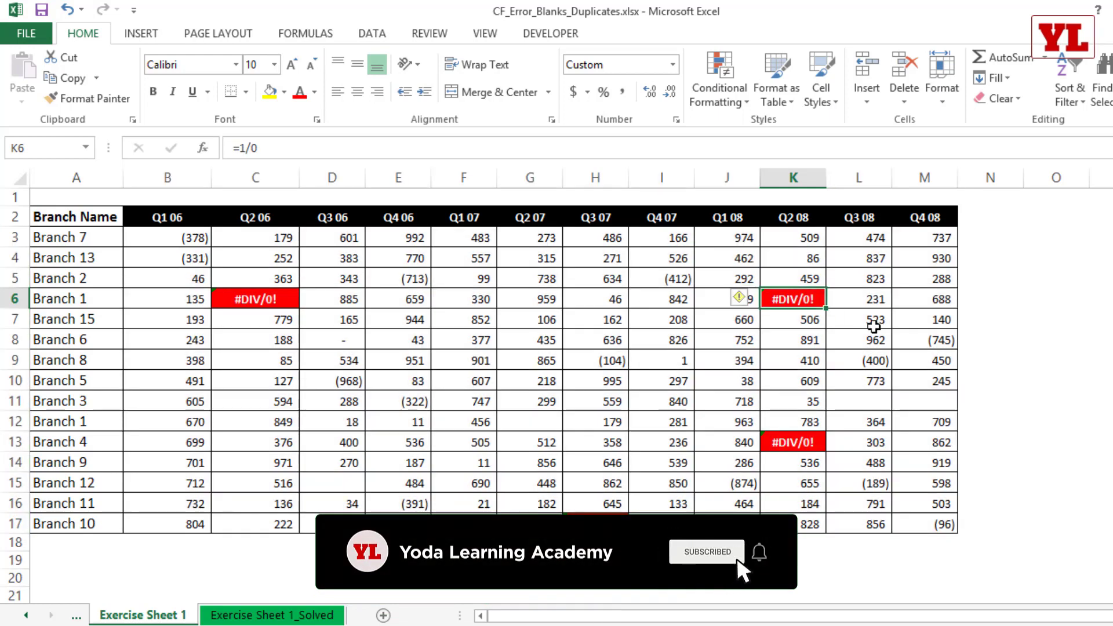
# Replace the division error in cell K6 with the value 6556
pyautogui.write('6556')
pyautogui.click(797, 339)
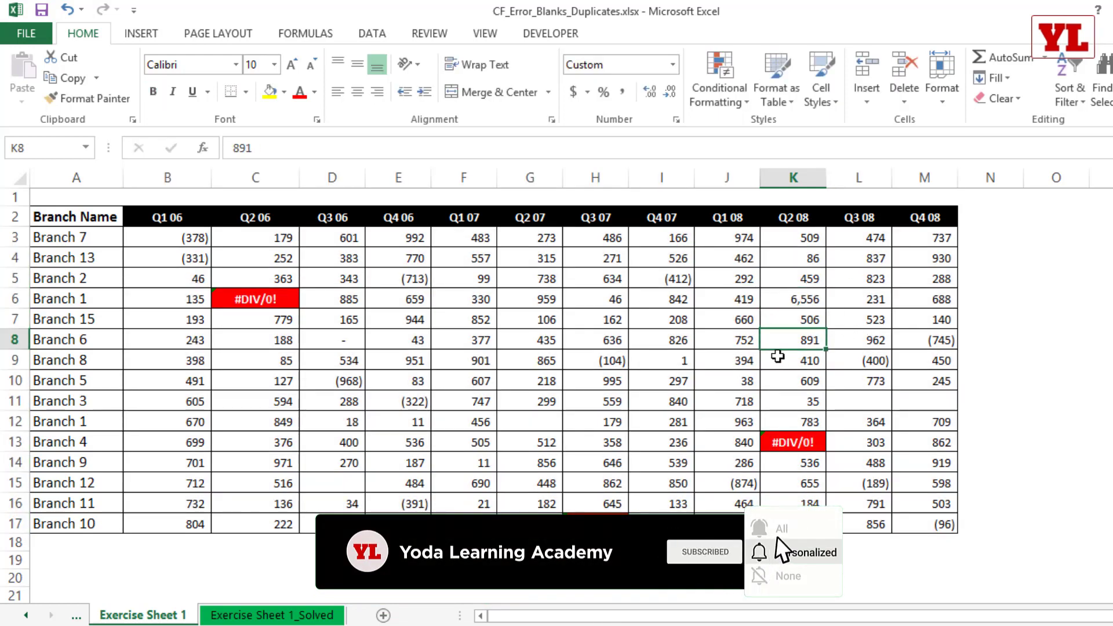
# Start a new conditional formatting rule for B3:M17 that formats only cells containing Blanks
pyautogui.moveTo(930, 523); pyautogui.dragTo(193, 242)
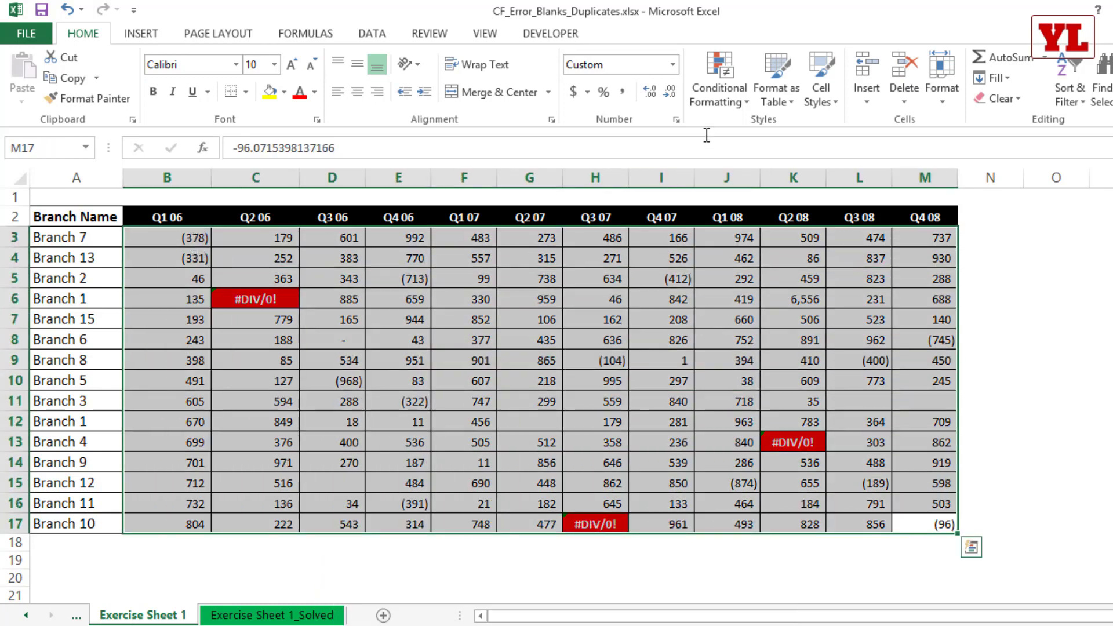
pyautogui.click(719, 78)
pyautogui.moveTo(752, 131)
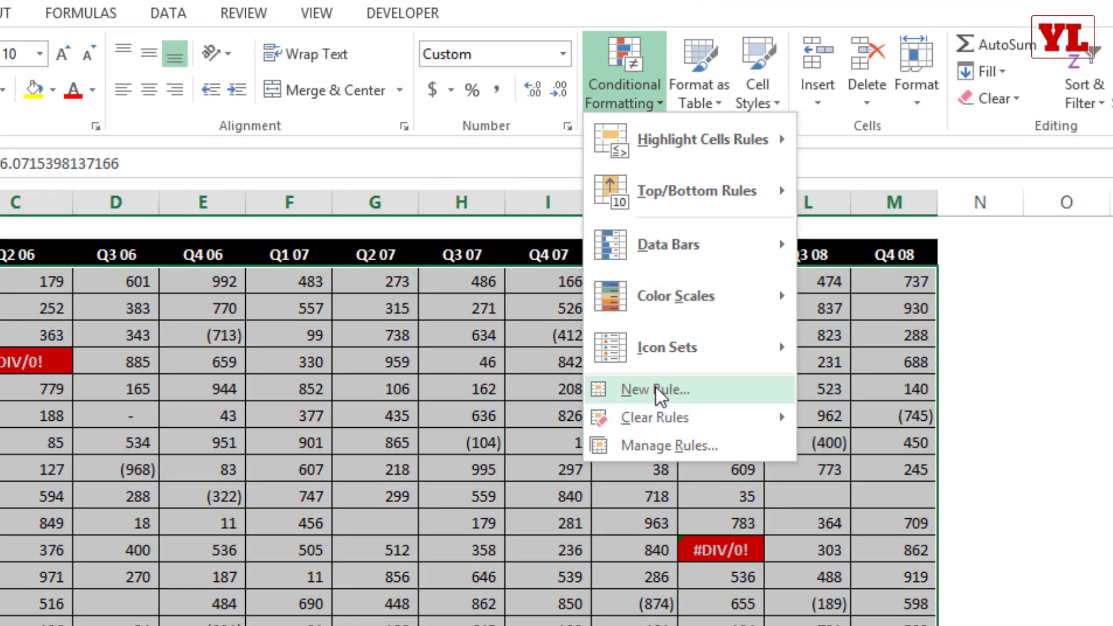
pyautogui.click(660, 394)
pyautogui.click(506, 119)
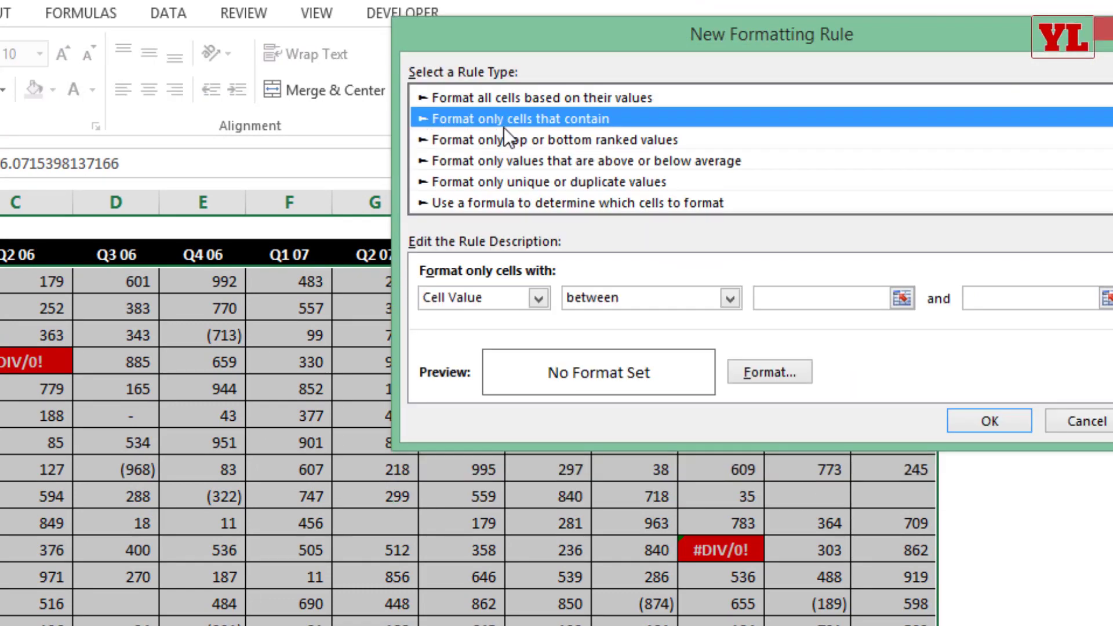
pyautogui.click(540, 298)
pyautogui.click(469, 365)
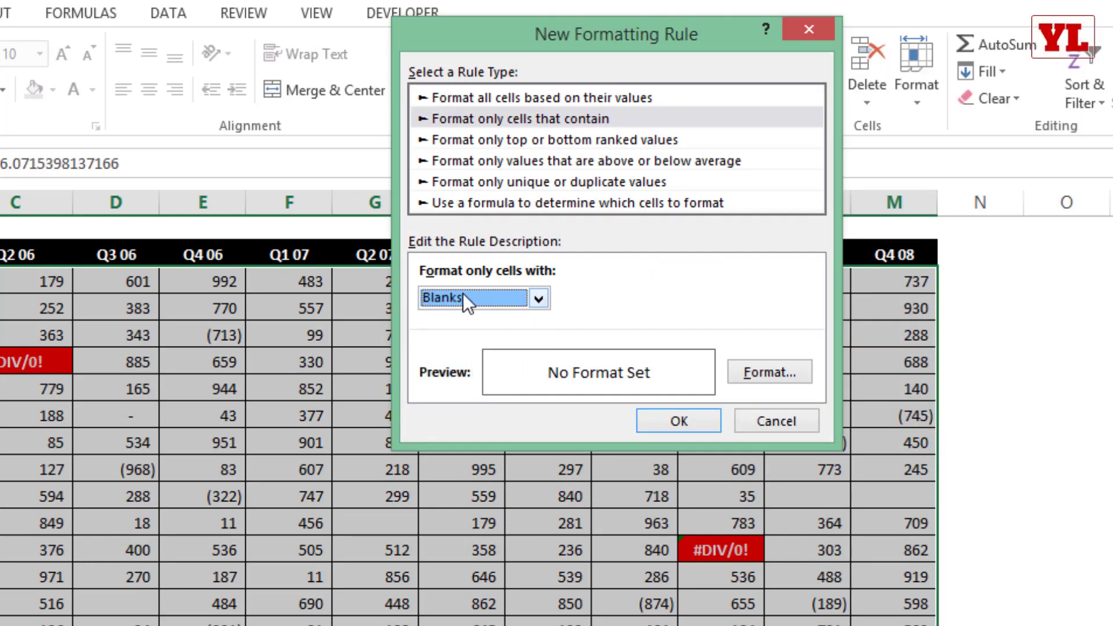
# Give the blanks rule an orange background fill and apply it to B3:M17
pyautogui.click(749, 369)
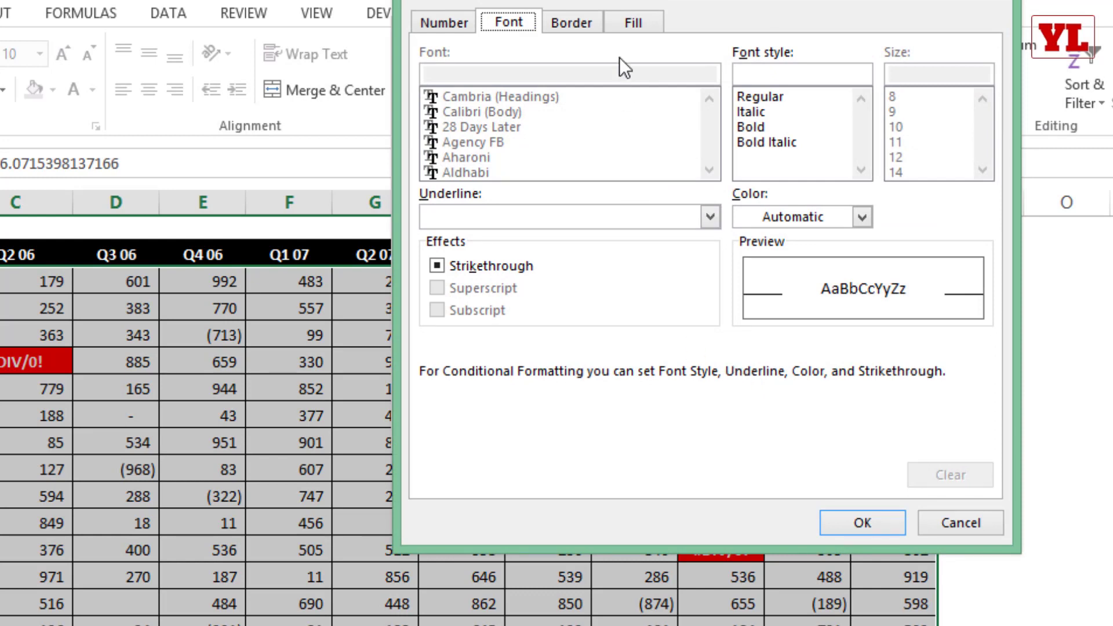
pyautogui.click(628, 24)
pyautogui.click(484, 252)
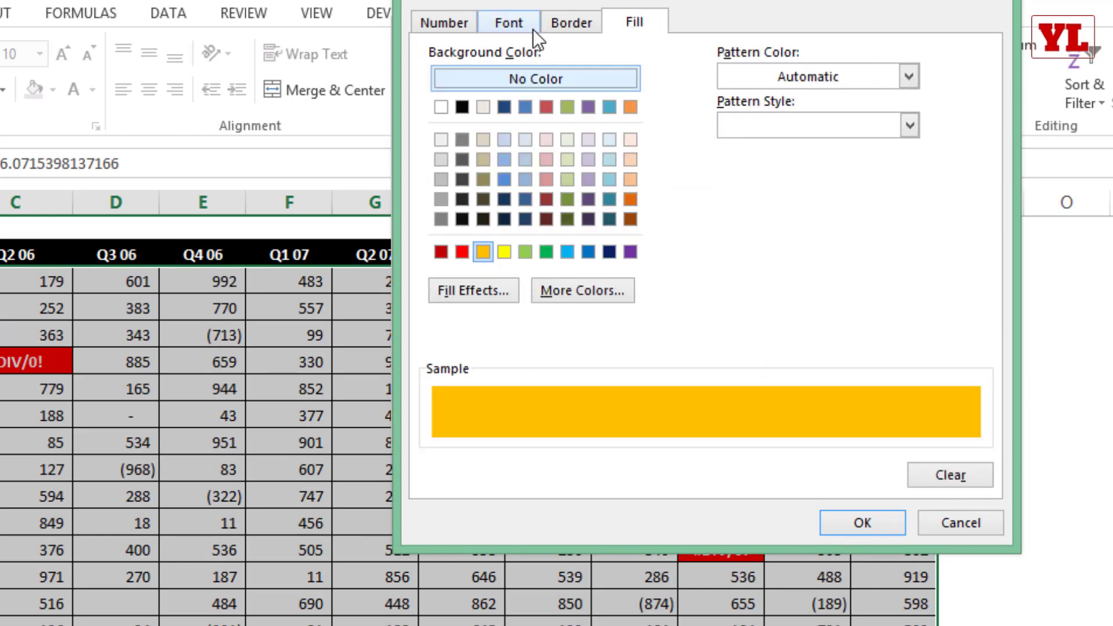
pyautogui.click(519, 21)
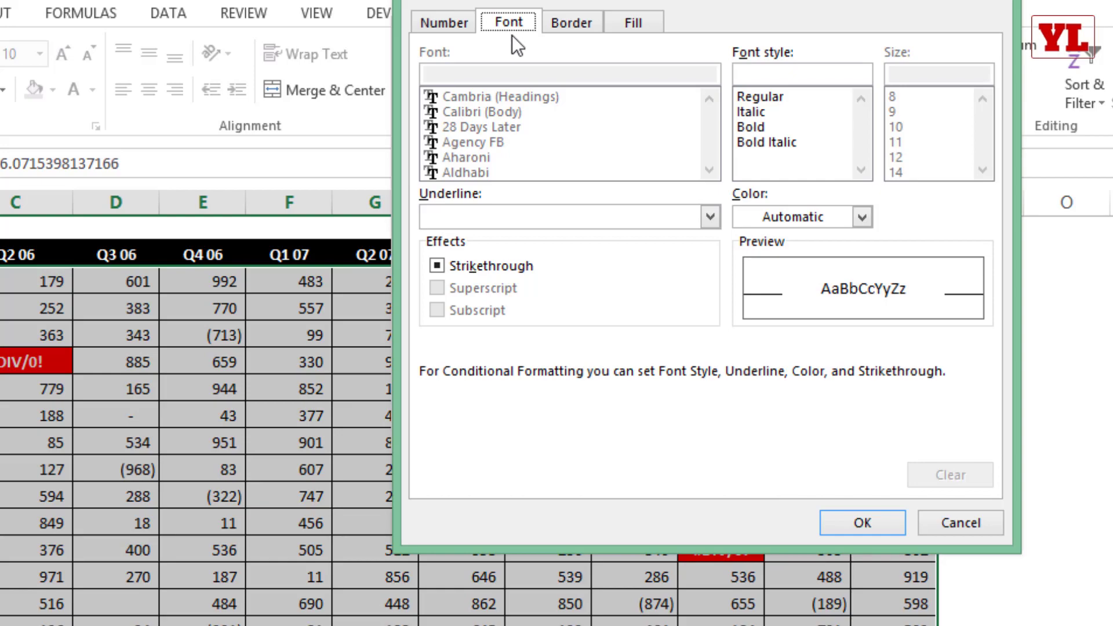
pyautogui.click(859, 519)
pyautogui.click(739, 379)
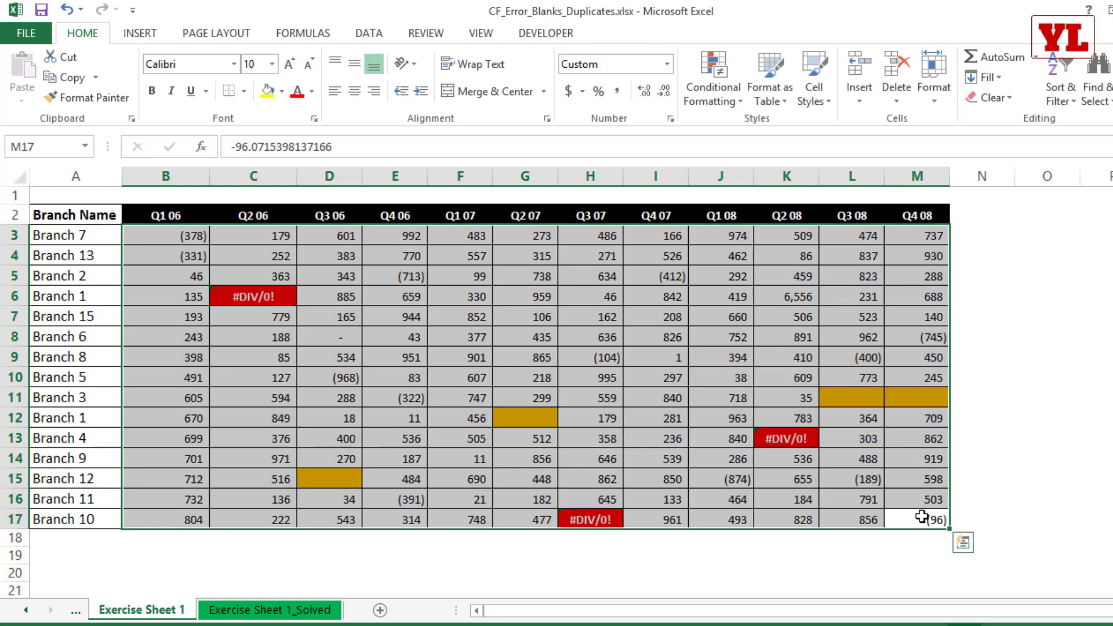
pyautogui.moveTo(922, 517); pyautogui.dragTo(196, 239)
# Highlight duplicate values in the branch names A3:A17 with a custom format using a light blue fill
pyautogui.moveTo(98, 231); pyautogui.dragTo(79, 515)
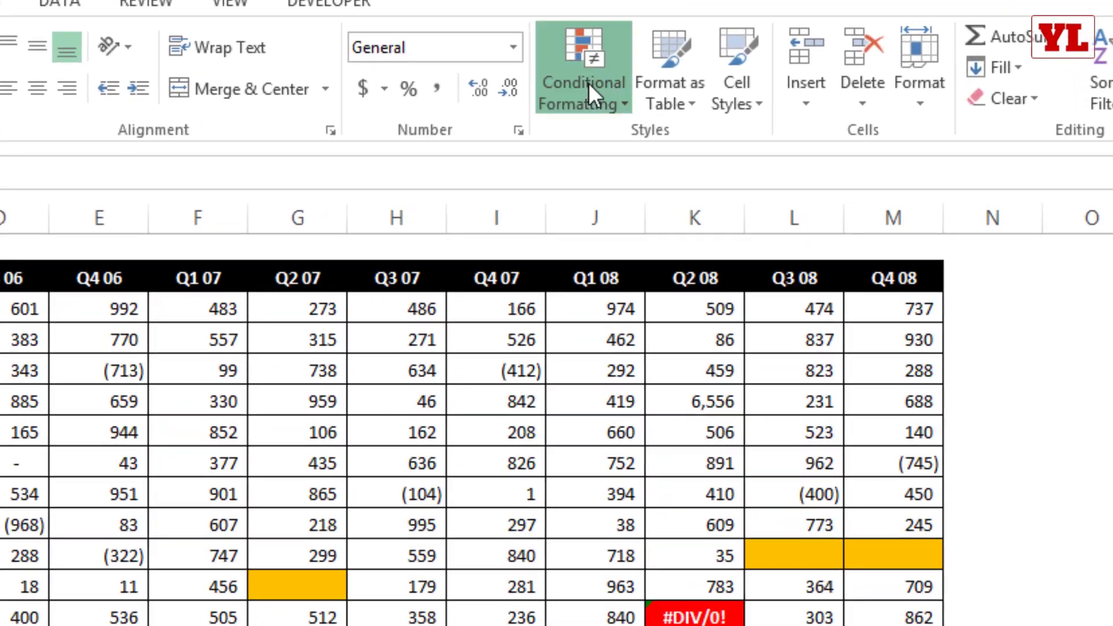
pyautogui.click(589, 82)
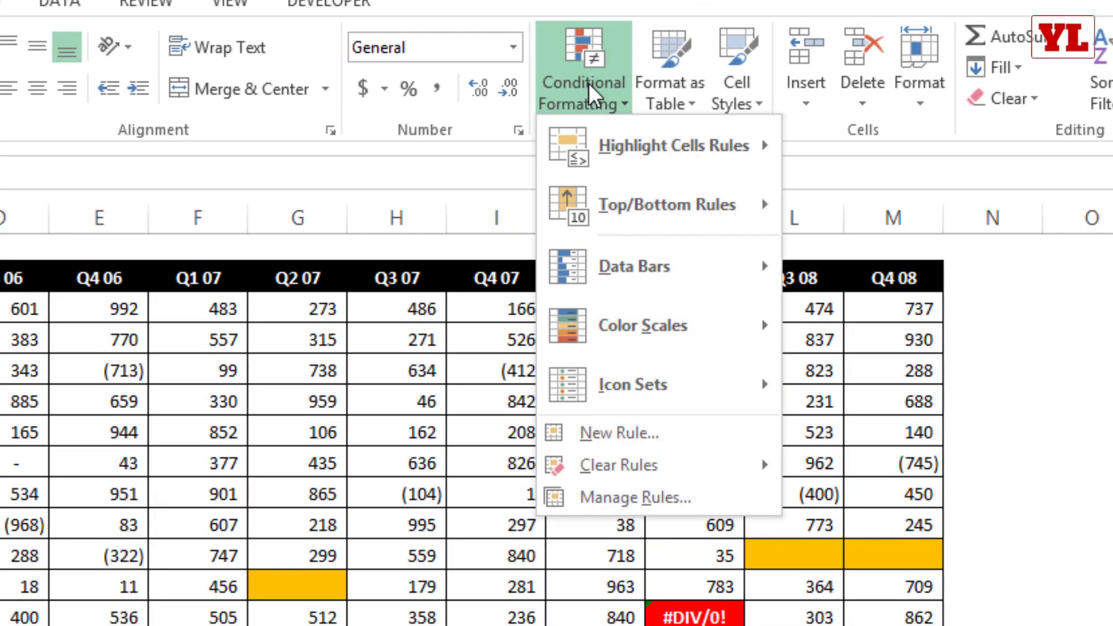
pyautogui.moveTo(627, 149)
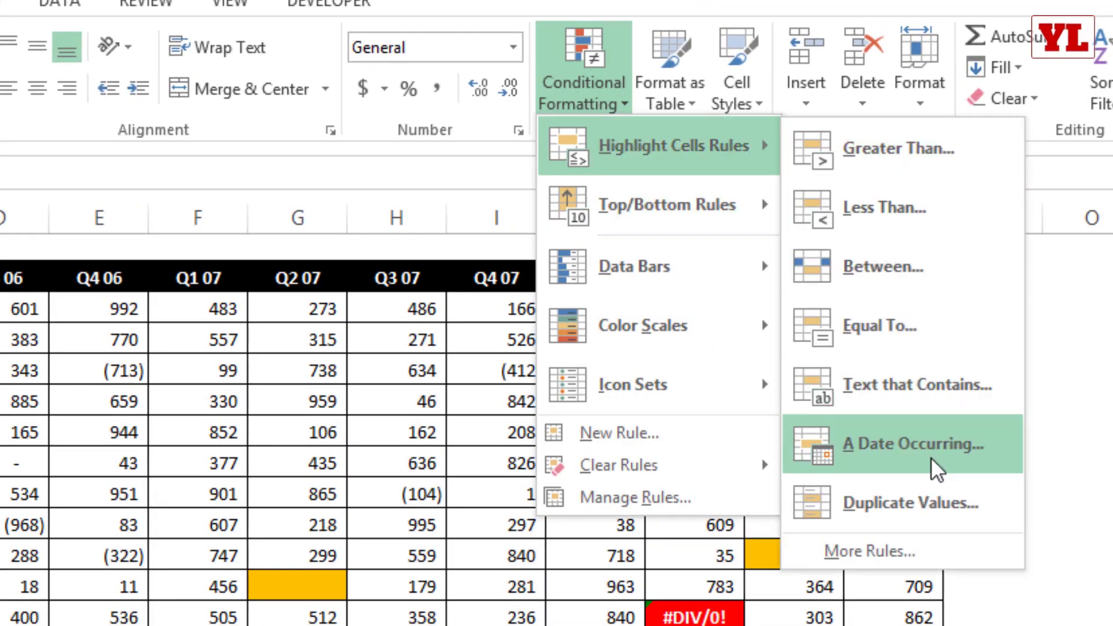
pyautogui.click(885, 499)
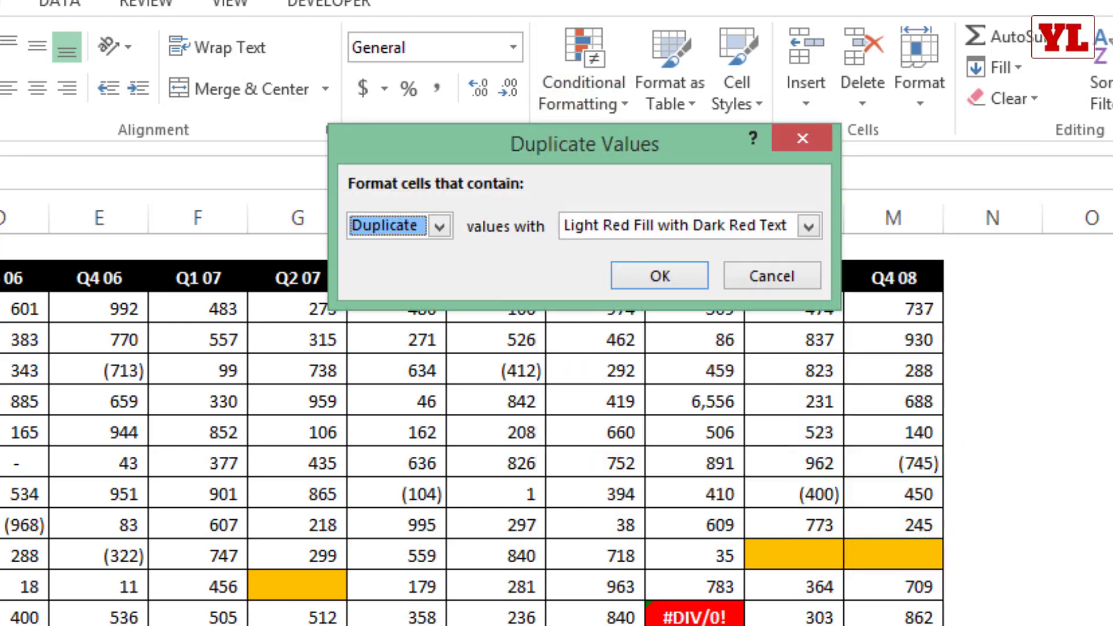
pyautogui.click(690, 226)
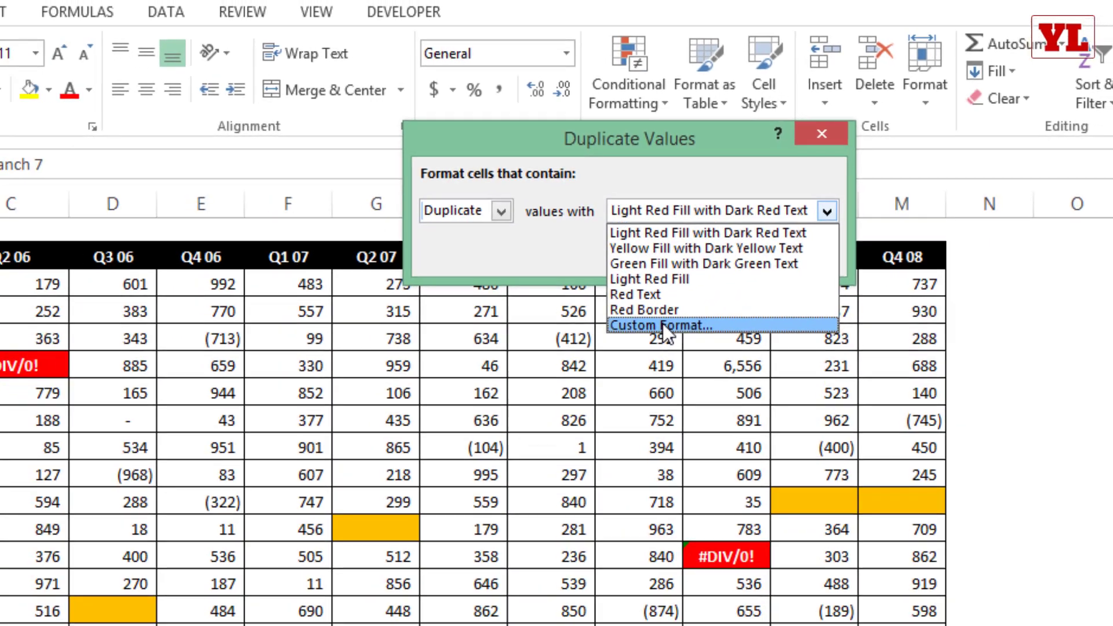
pyautogui.click(621, 354)
pyautogui.click(581, 26)
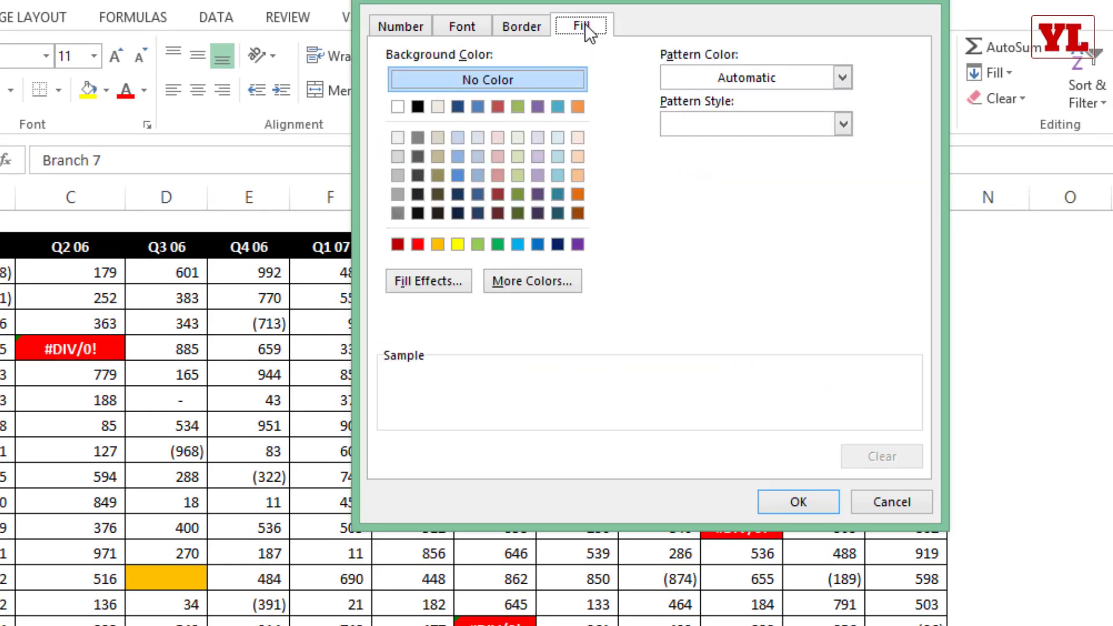
pyautogui.click(518, 244)
pyautogui.click(811, 502)
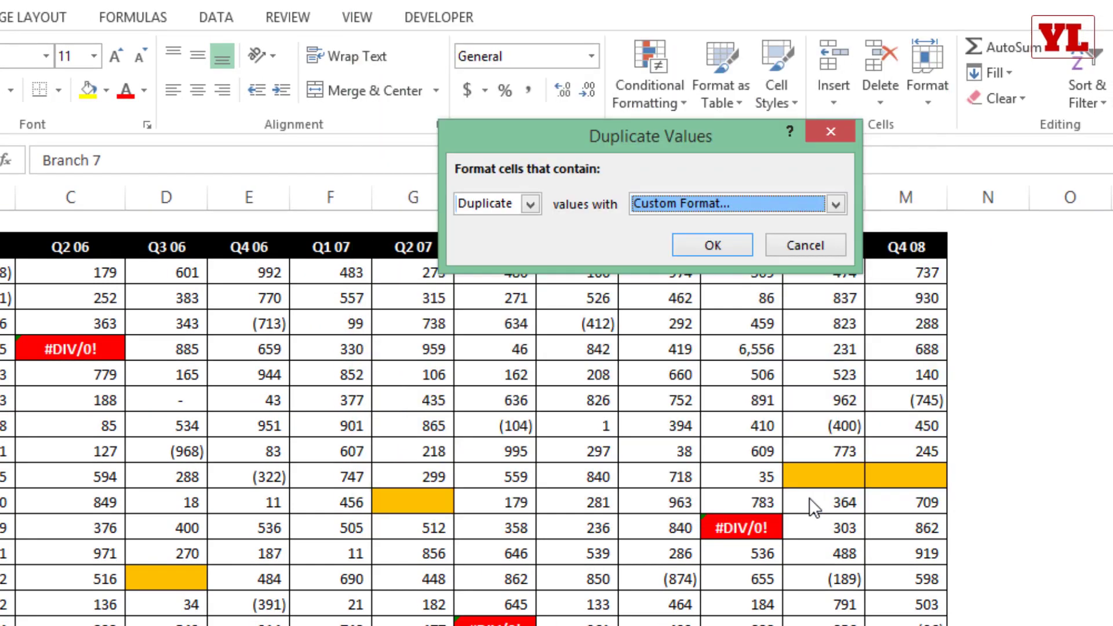
pyautogui.click(712, 245)
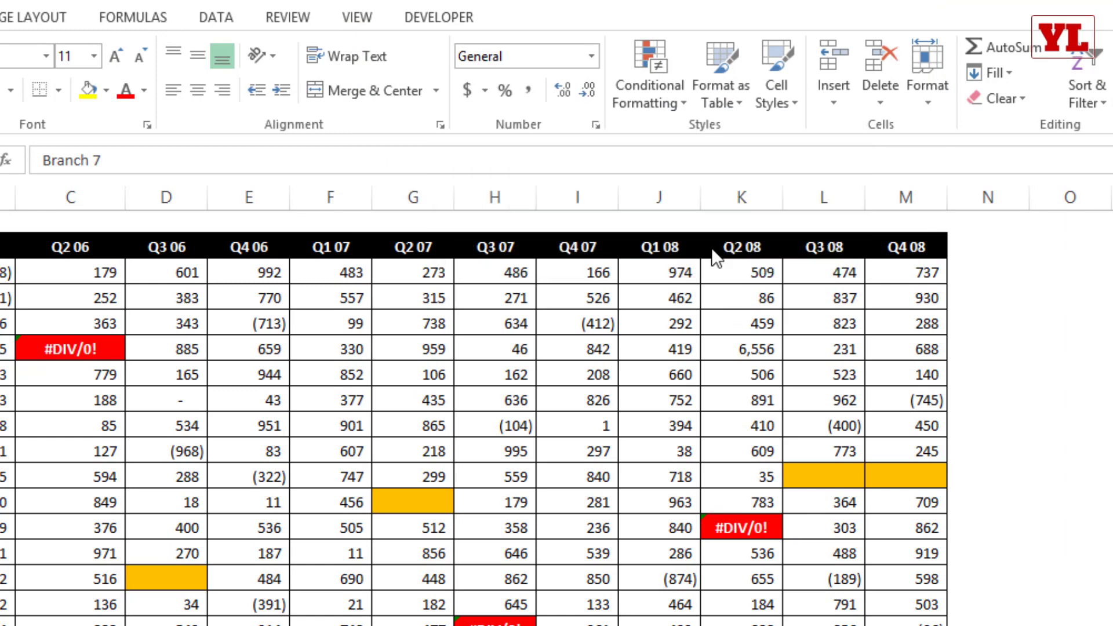
# Review the rule type that formats only unique or duplicate values, without creating another rule
pyautogui.click(649, 93)
pyautogui.click(679, 377)
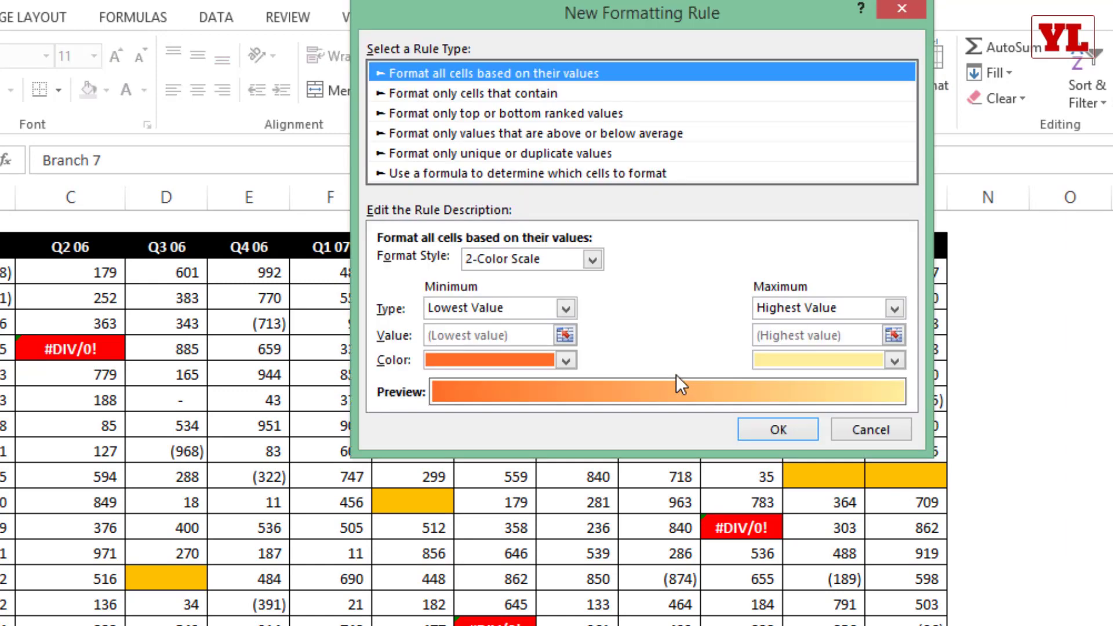
pyautogui.click(431, 153)
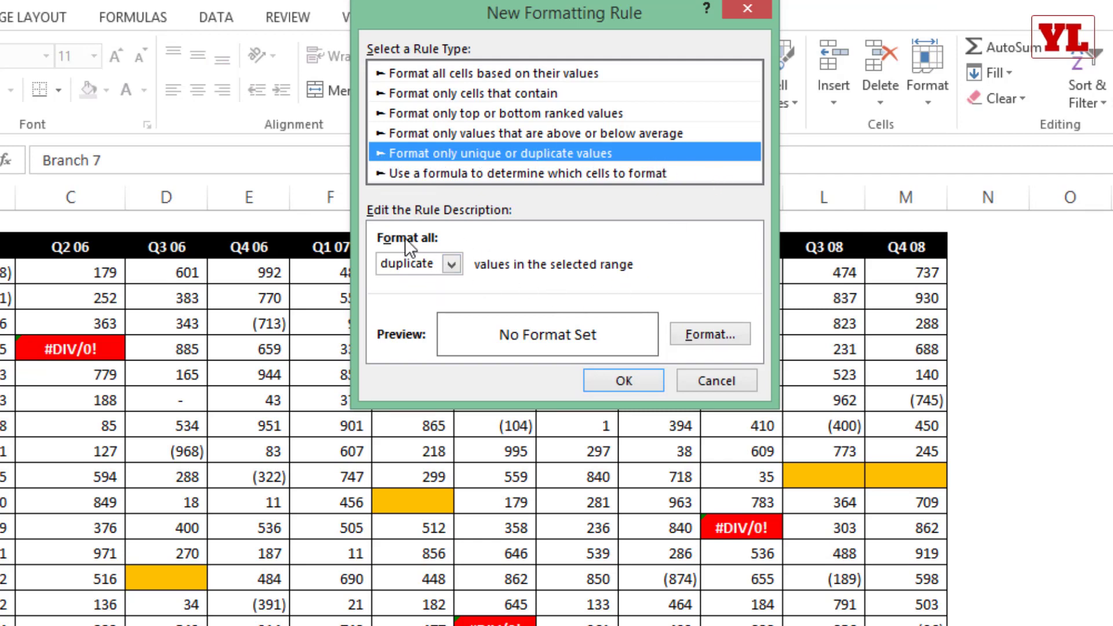
pyautogui.click(718, 381)
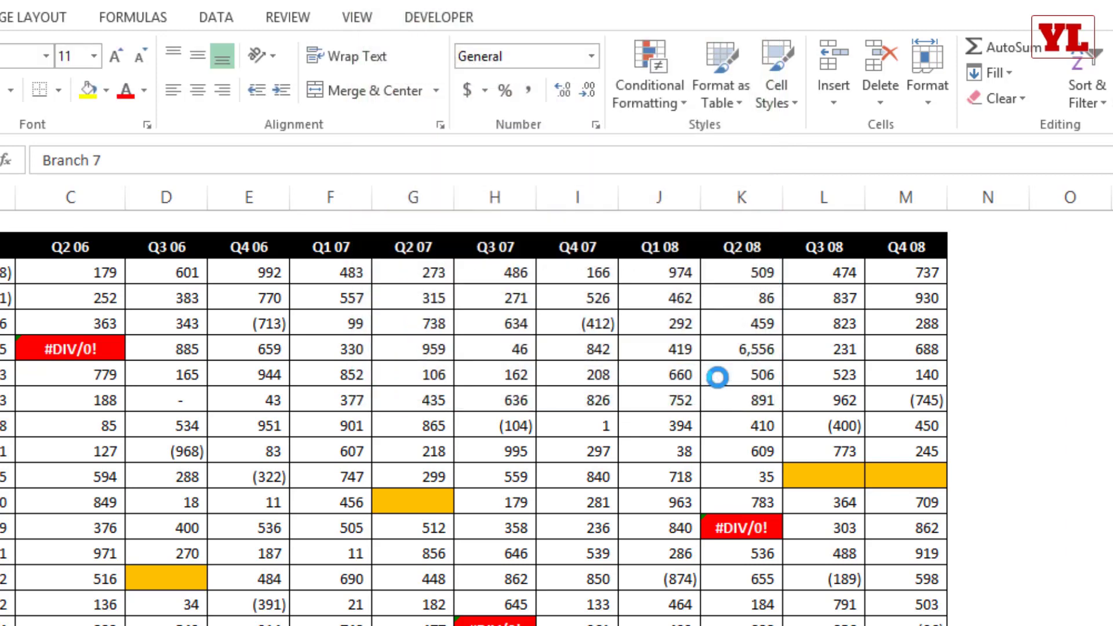
# Clear the conditional formatting rules from the entire sheet
pyautogui.click(653, 84)
pyautogui.moveTo(705, 398)
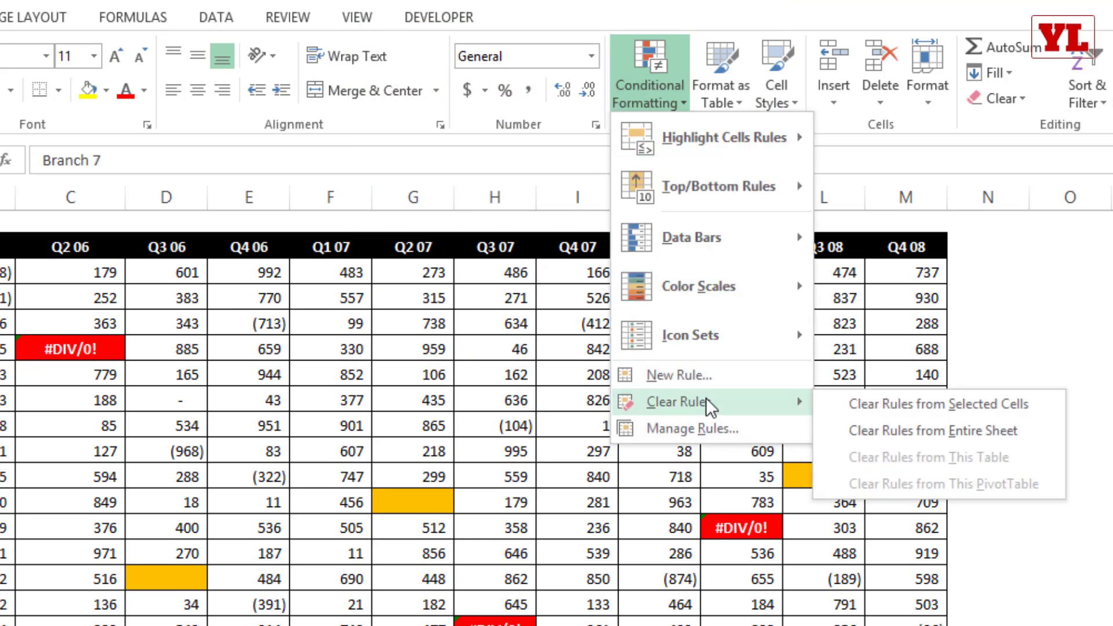
pyautogui.click(907, 428)
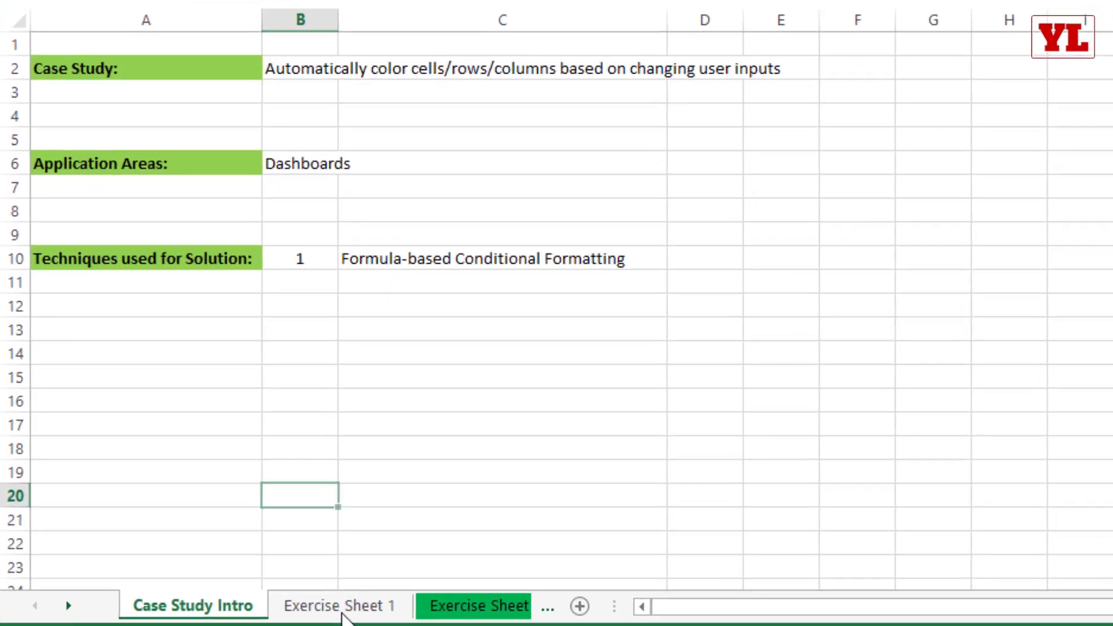
# In the workbook on coloring rows by user input, open Exercise Sheet 1 and inspect the MIS Report's first record in row 8
pyautogui.click(254, 615)
pyautogui.click(426, 215)
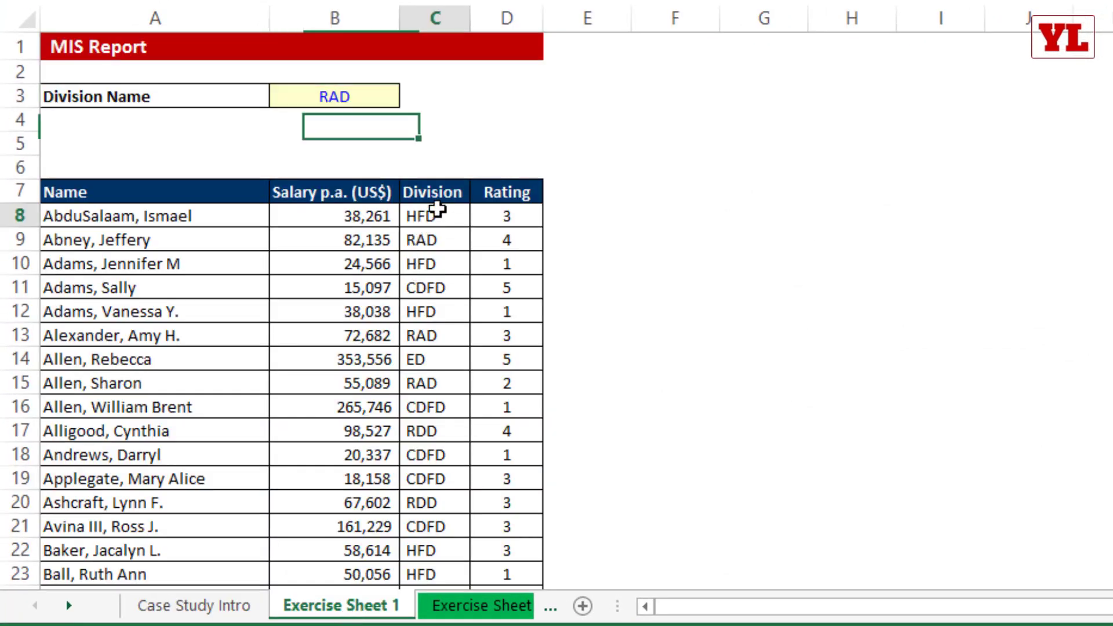
pyautogui.click(13, 215)
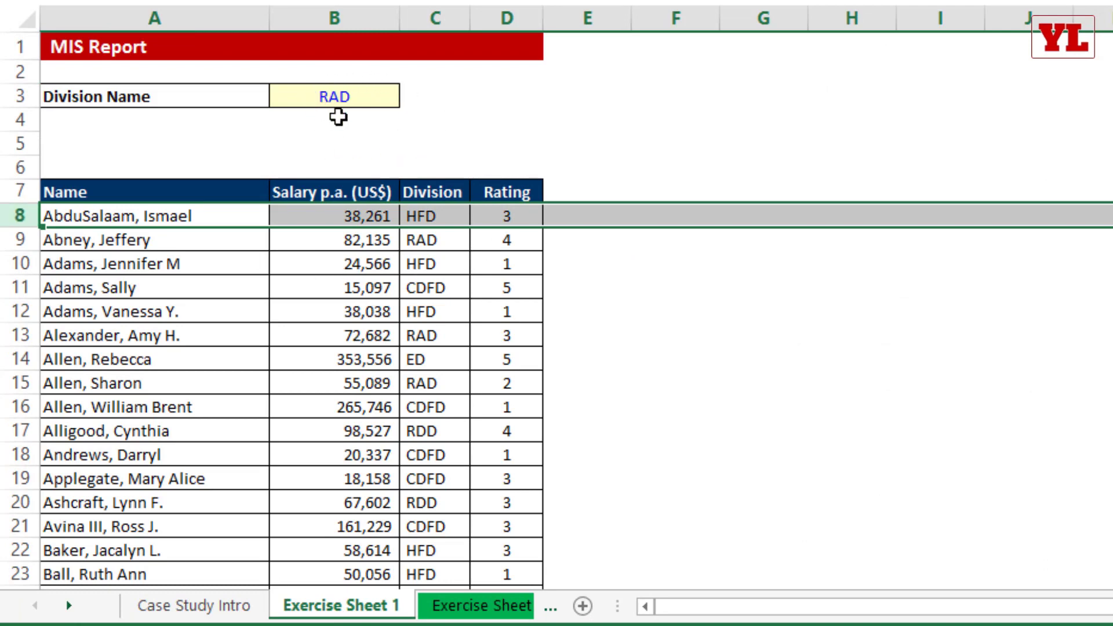
# On Exercise Sheet 1_Solved, set the Division Name in B3 to HFD and check which rows are highlighted
pyautogui.click(458, 605)
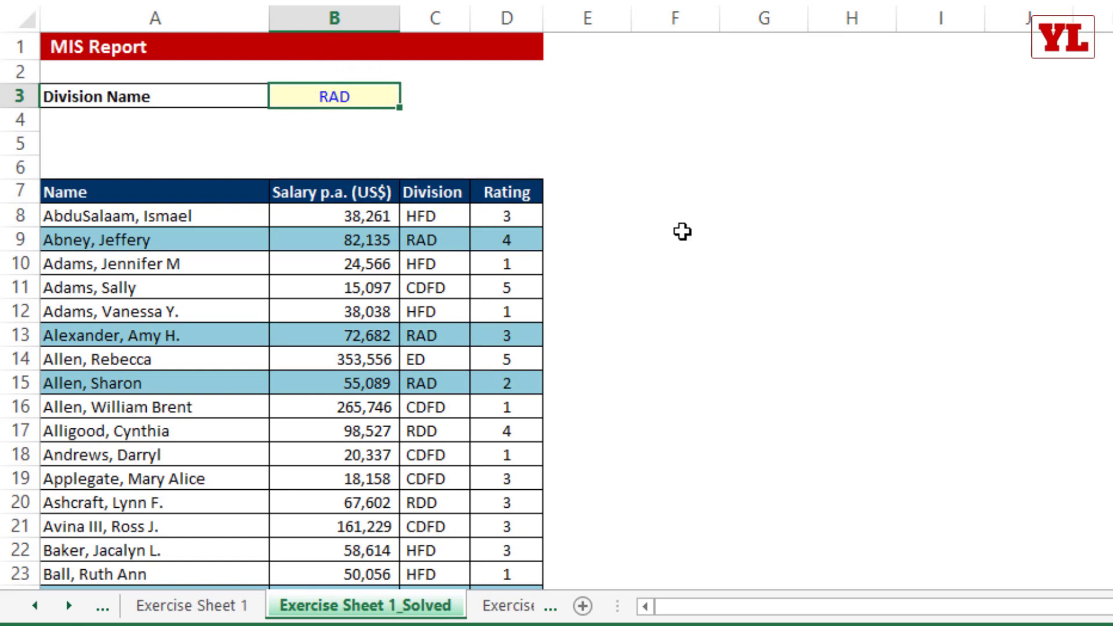
pyautogui.write('HFD')
pyautogui.hotkey('ctrl', 'Return')
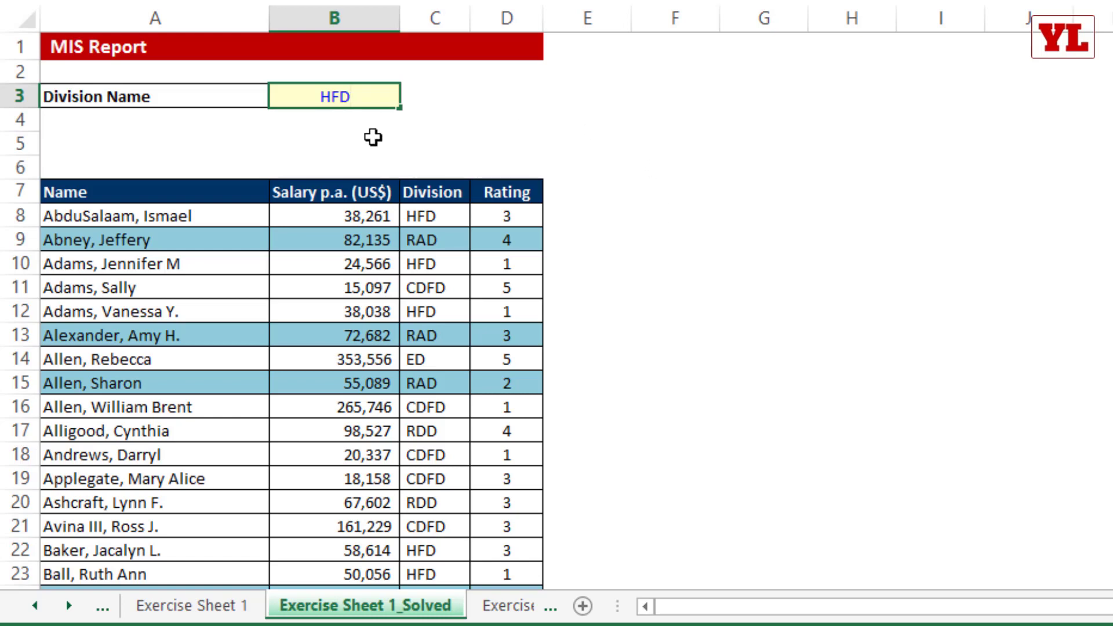
pyautogui.click(373, 137)
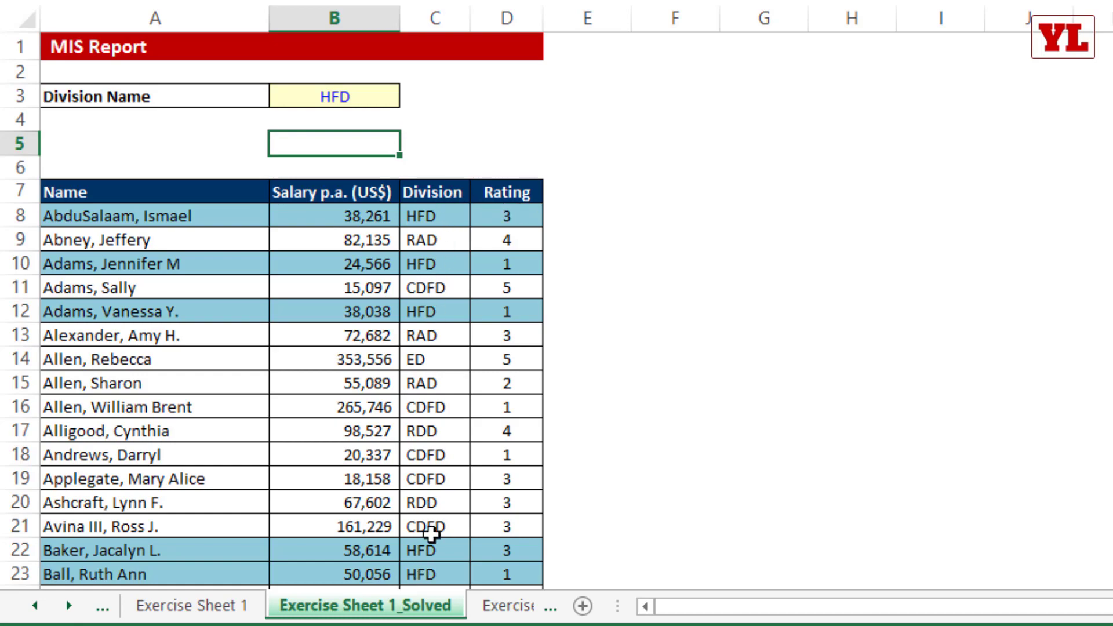
pyautogui.scroll(-6, 431, 534)
pyautogui.scroll(6, 427, 497)
# Return to Exercise Sheet 1 and examine the cells of the first record, A8:D8, including its division
pyautogui.click(181, 603)
pyautogui.click(521, 348)
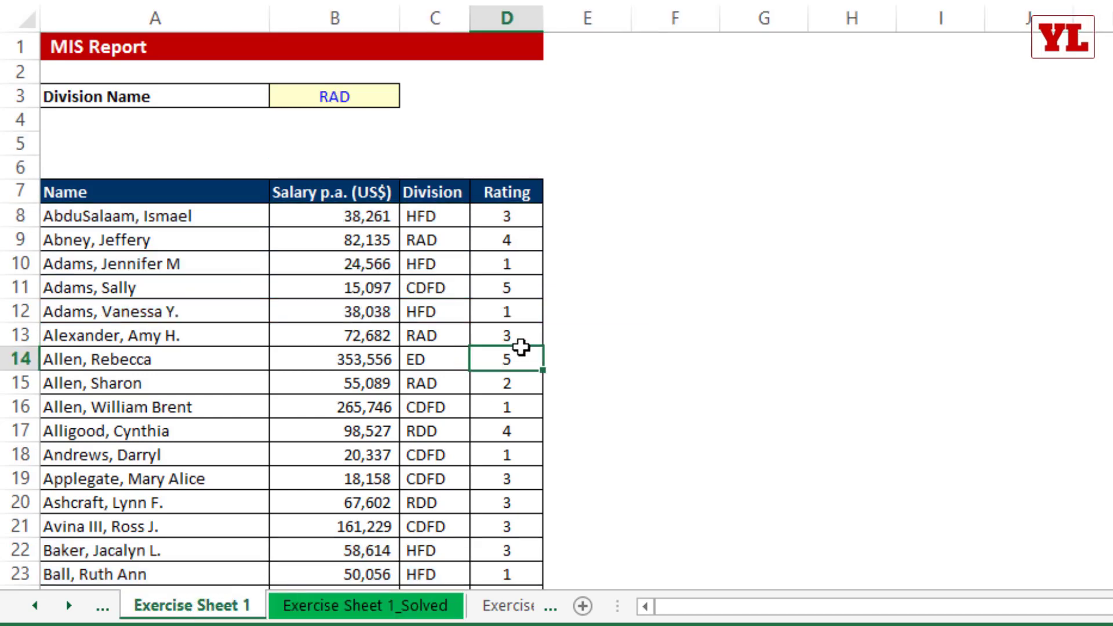
pyautogui.moveTo(231, 218); pyautogui.dragTo(506, 214)
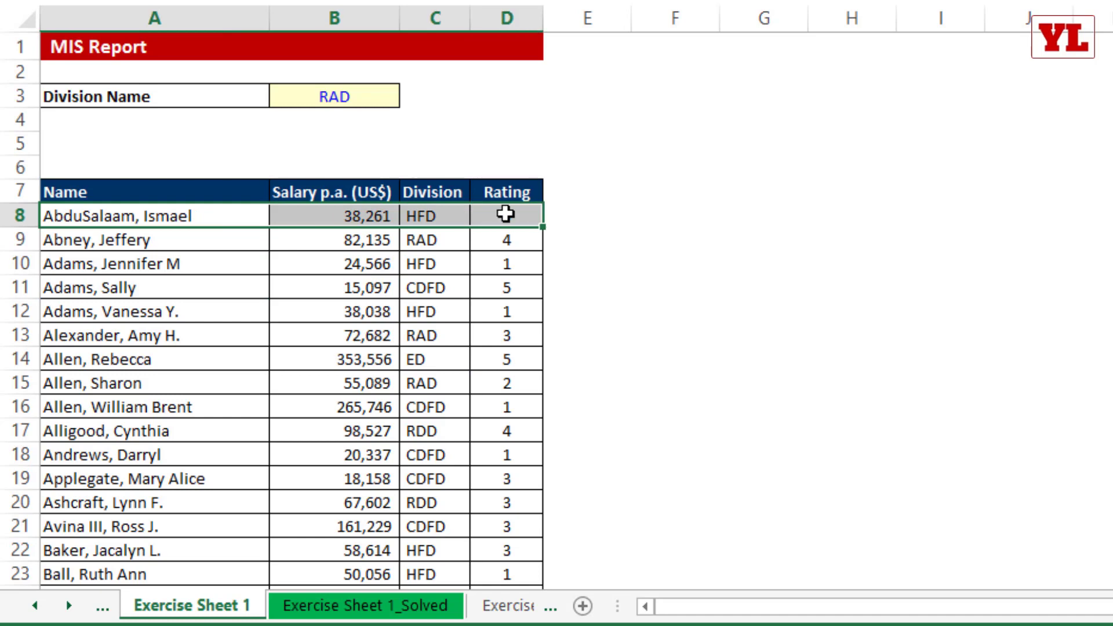
pyautogui.click(427, 216)
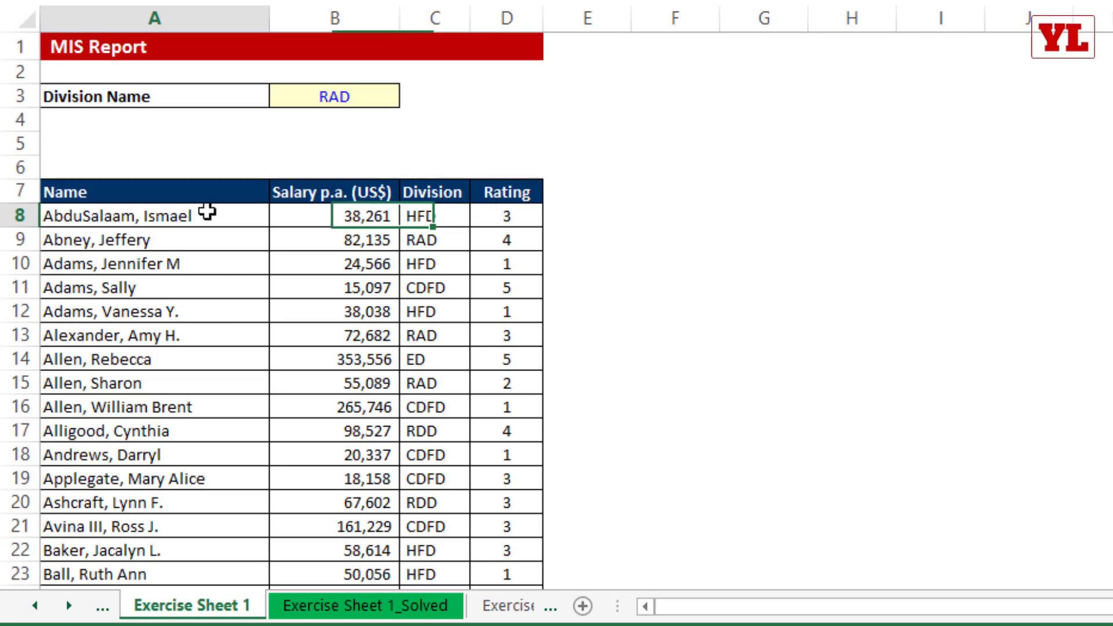
pyautogui.moveTo(211, 212); pyautogui.dragTo(516, 216)
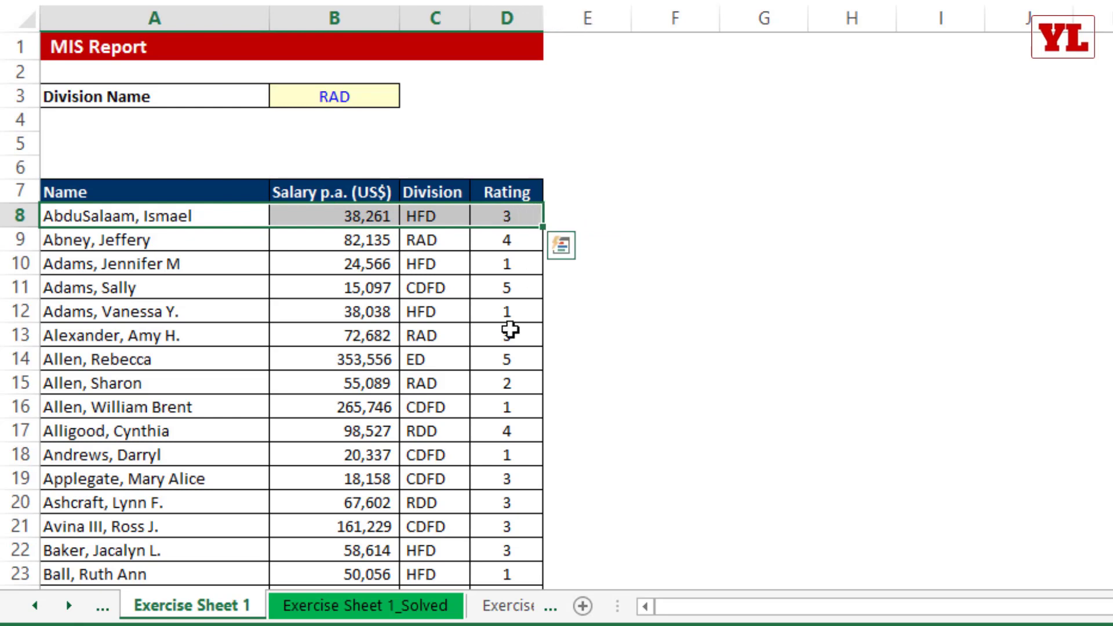
pyautogui.click(508, 330)
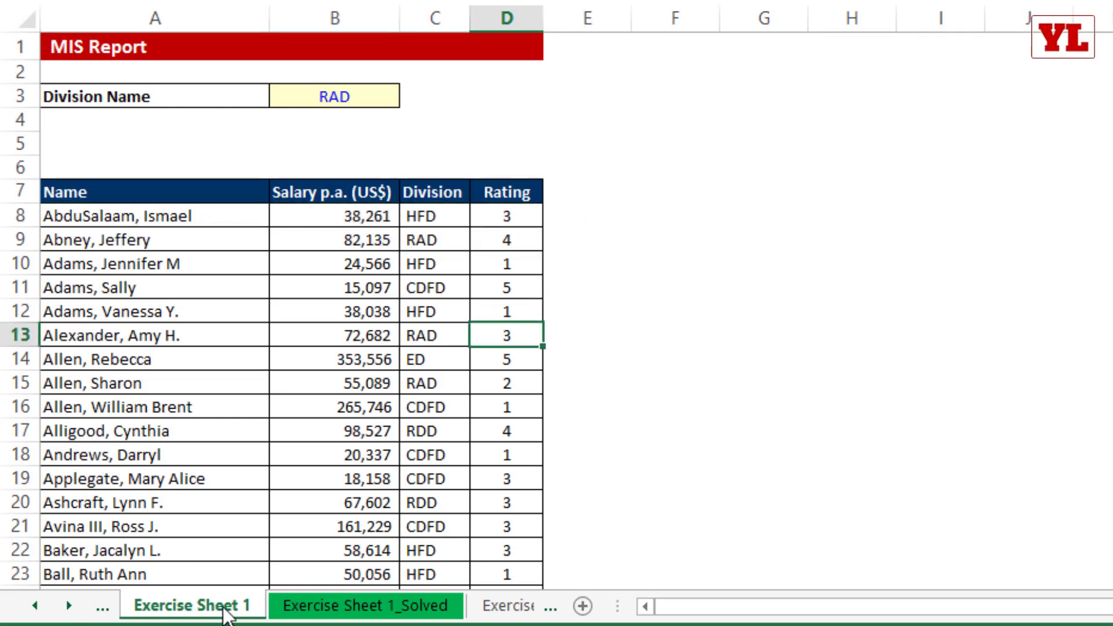
# Select all MIS Report records in columns A to D, from A8 down to the last row, keeping A8 as the active cell
pyautogui.click(122, 217)
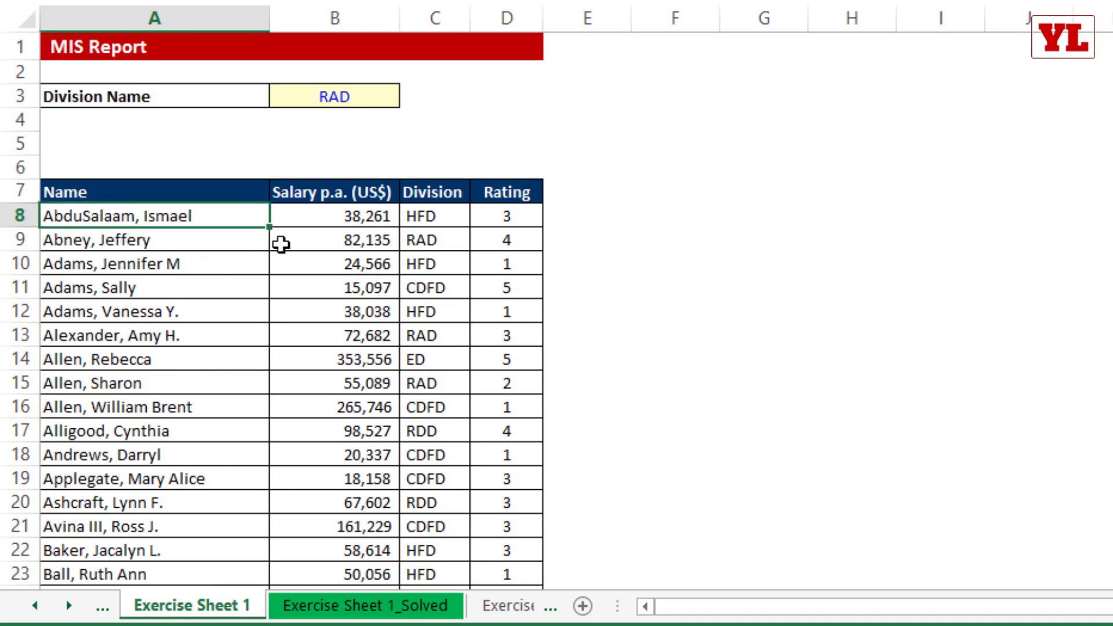
pyautogui.hotkey('shift', 'Right')
pyautogui.hotkey('shift', 'Right')
pyautogui.hotkey('shift', 'Right')
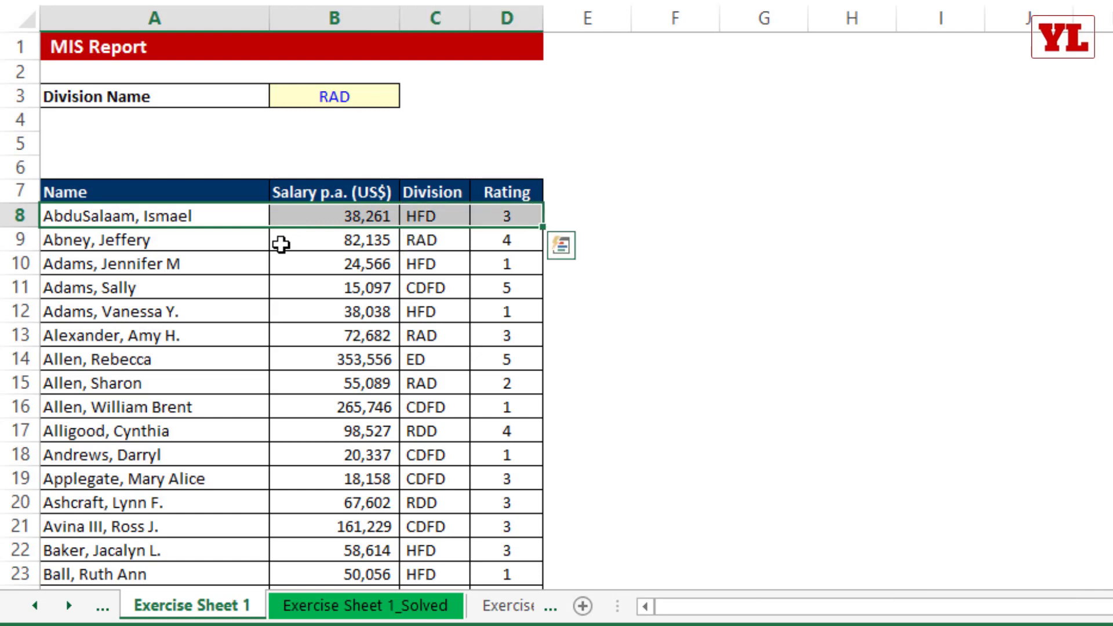
pyautogui.hotkey('ctrl', 'shift', 'Down')
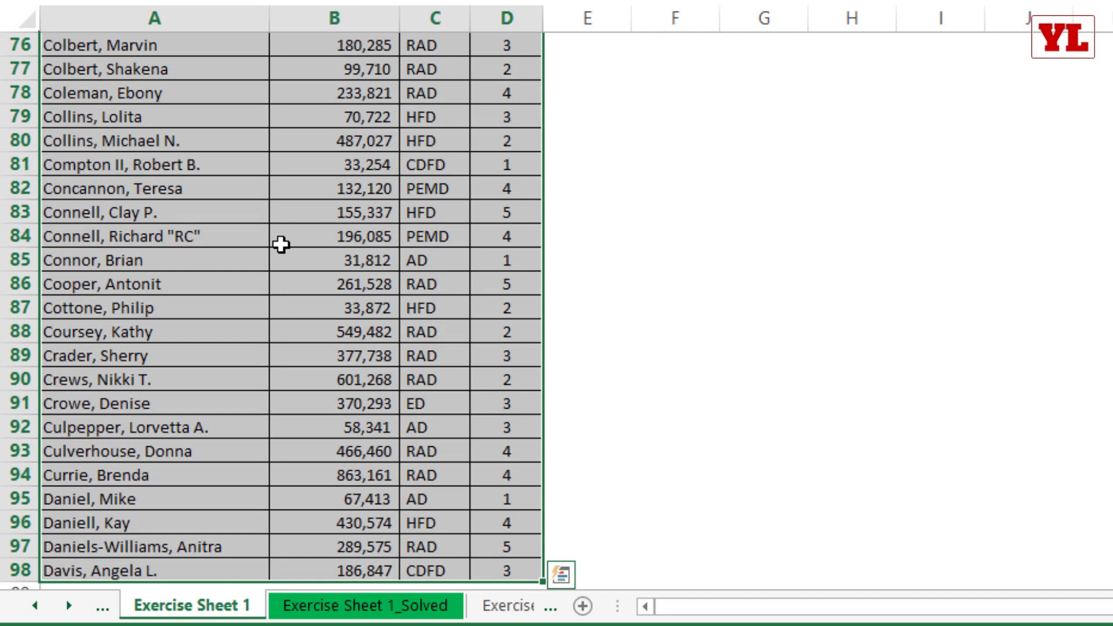
pyautogui.hotkey('shift', 'BackSpace')
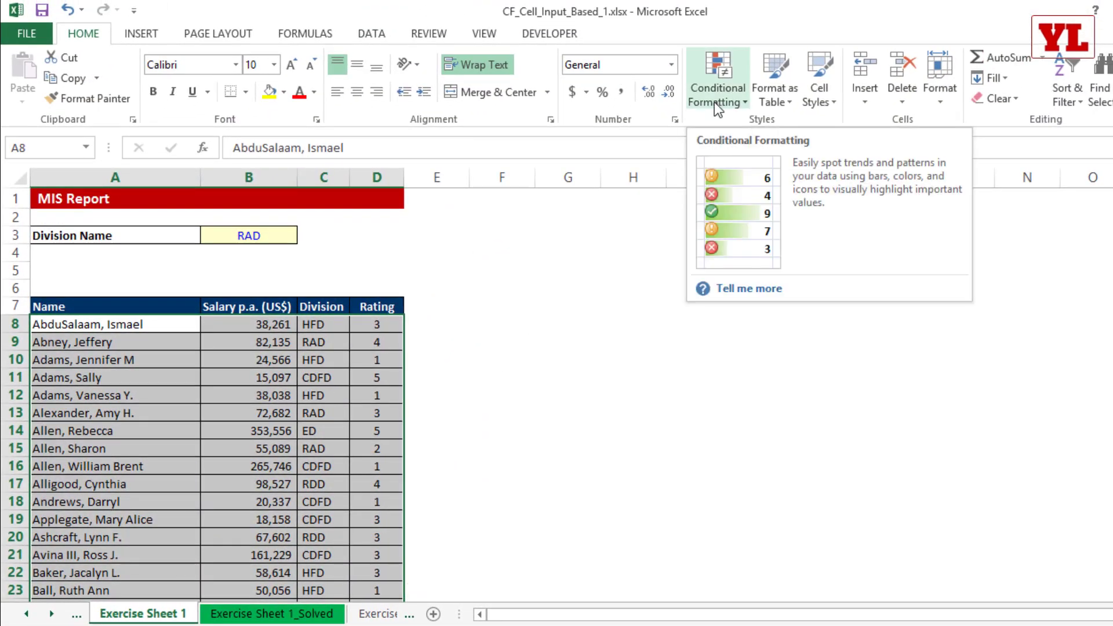
# Create a new conditional formatting rule of the type that uses a formula to determine which cells to format, keeping the data visible beside the dialog
pyautogui.click(714, 102)
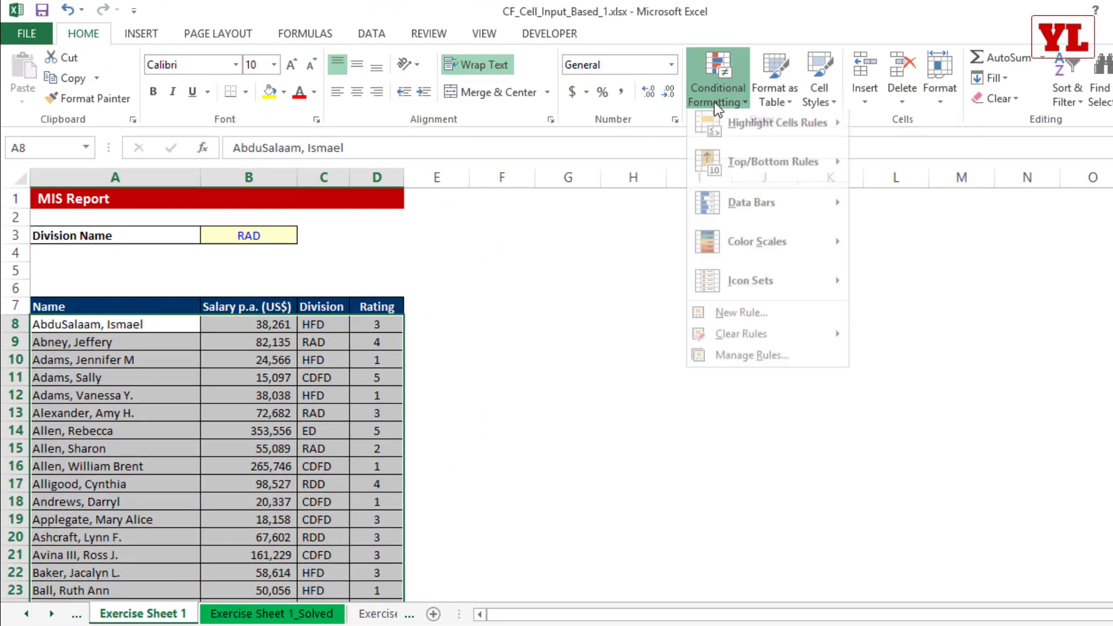
pyautogui.click(745, 320)
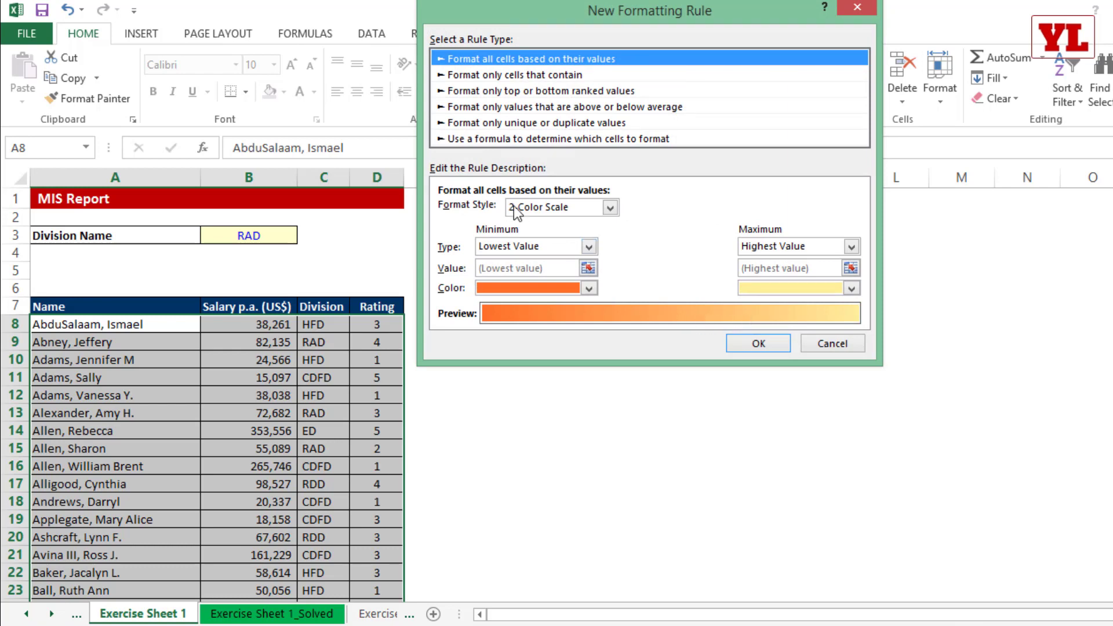
pyautogui.click(461, 138)
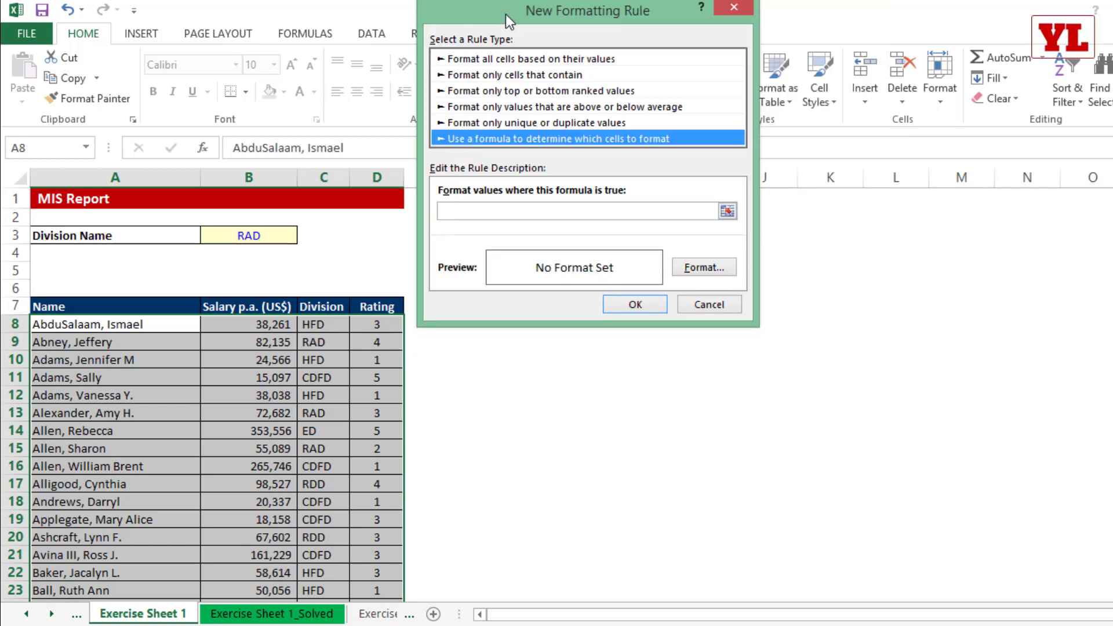
pyautogui.moveTo(506, 14); pyautogui.dragTo(312, 68)
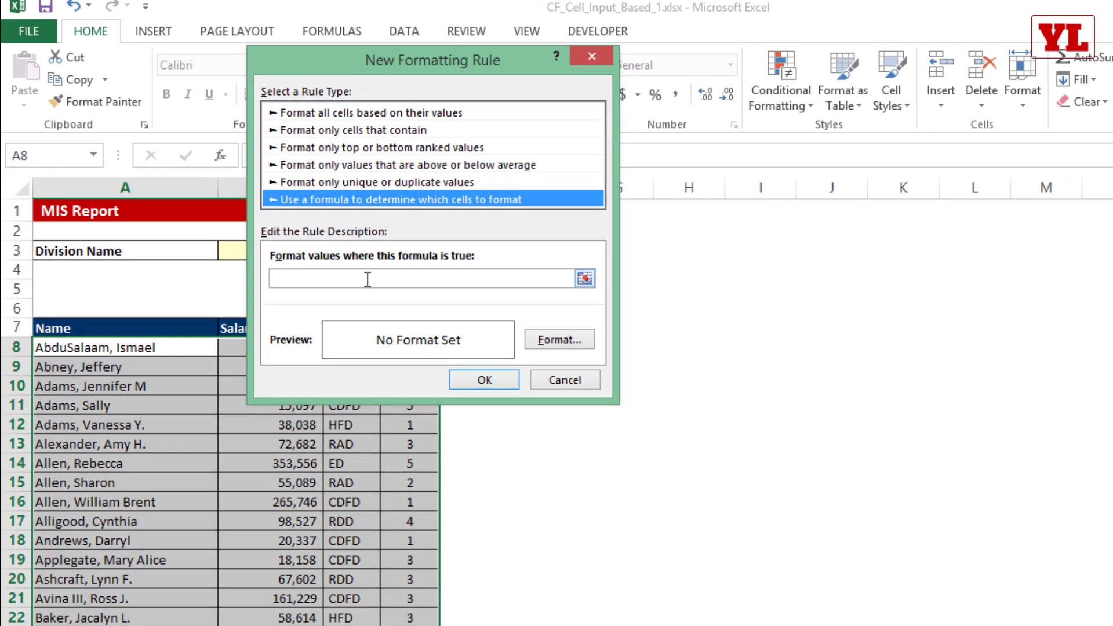
pyautogui.click(275, 260)
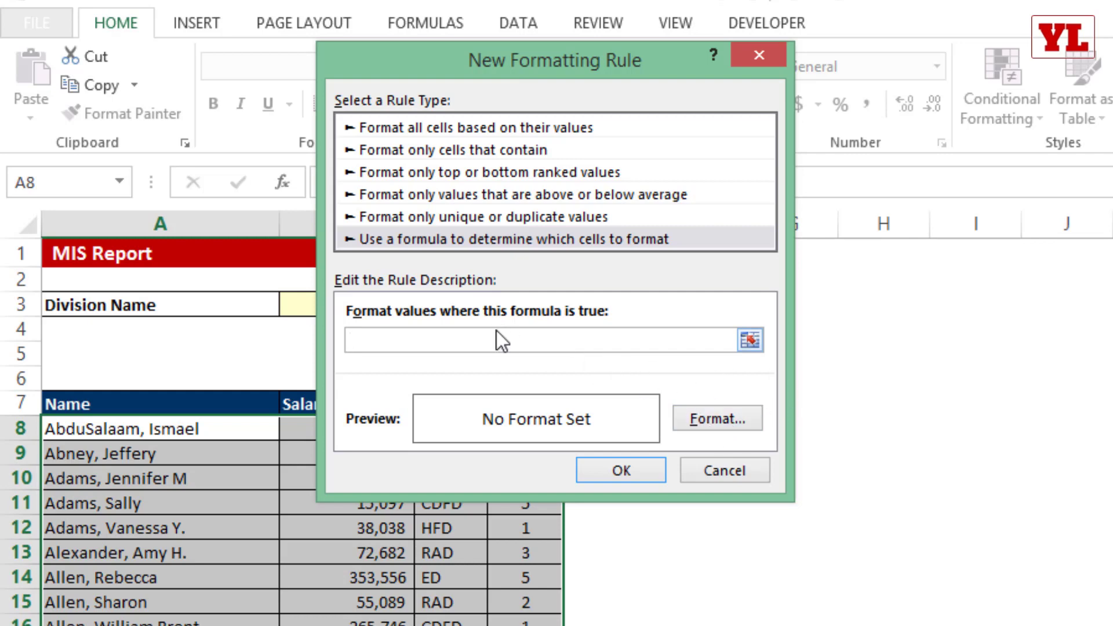
pyautogui.moveTo(463, 76); pyautogui.dragTo(717, 69)
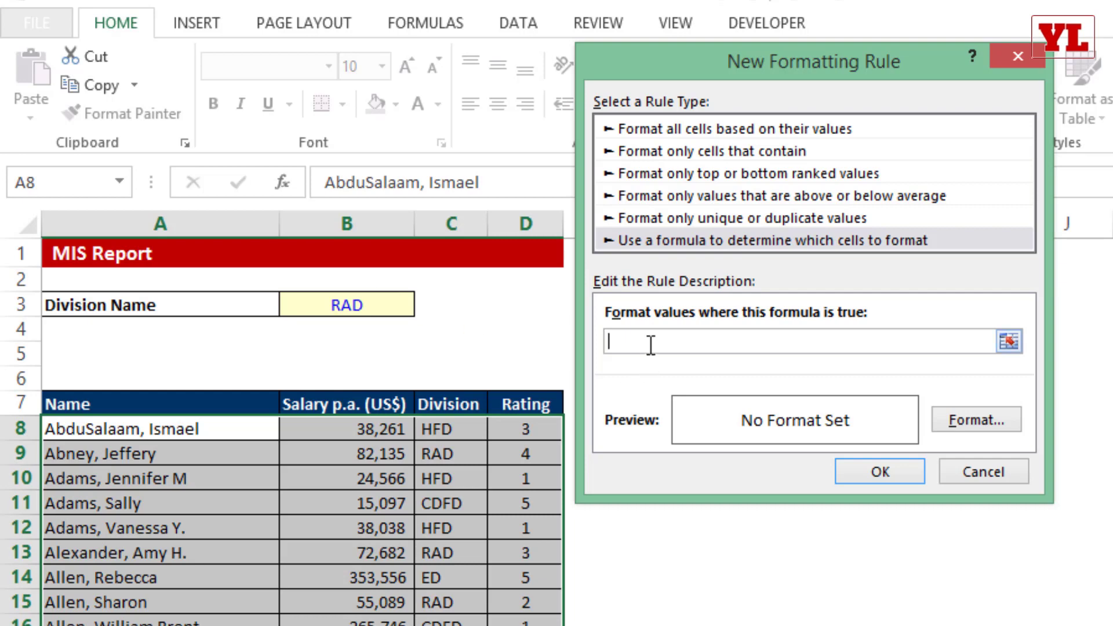
# Enter the rule formula =$C8=$B$3, comparing each record's division with the Division Name input cell
pyautogui.write('=')
pyautogui.click(444, 430)
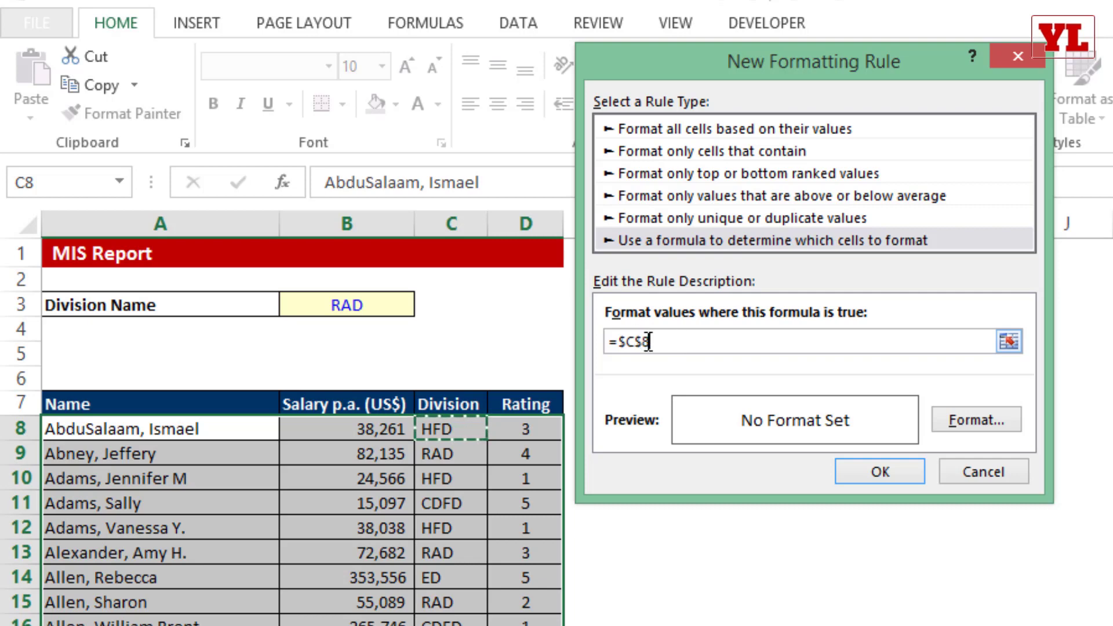
pyautogui.press('F4')
pyautogui.press('F4')
pyautogui.write('=')
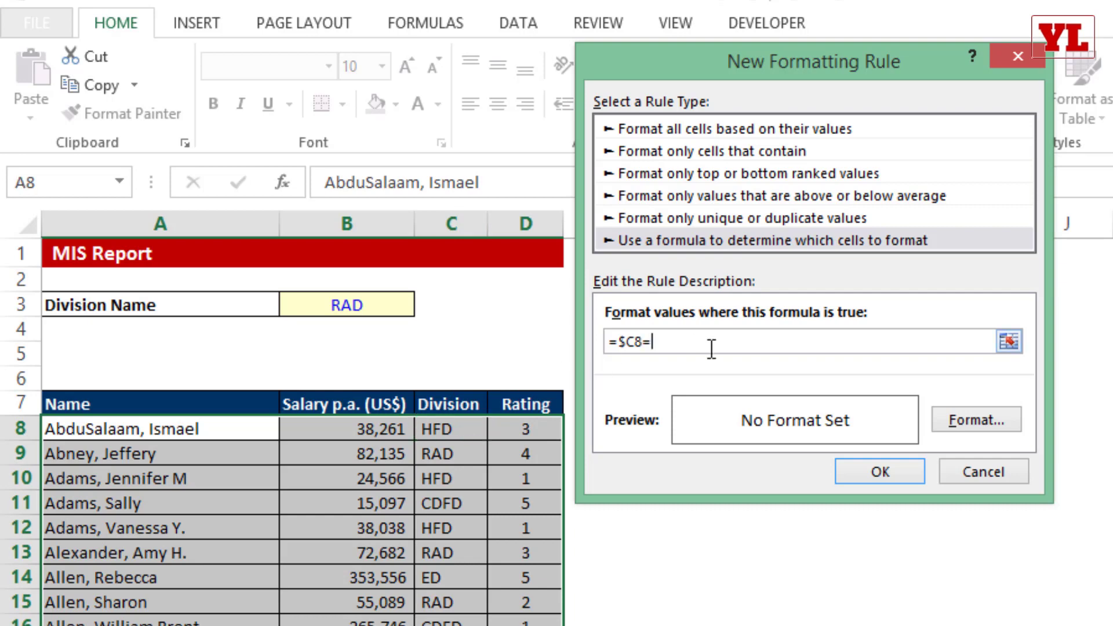
pyautogui.click(345, 306)
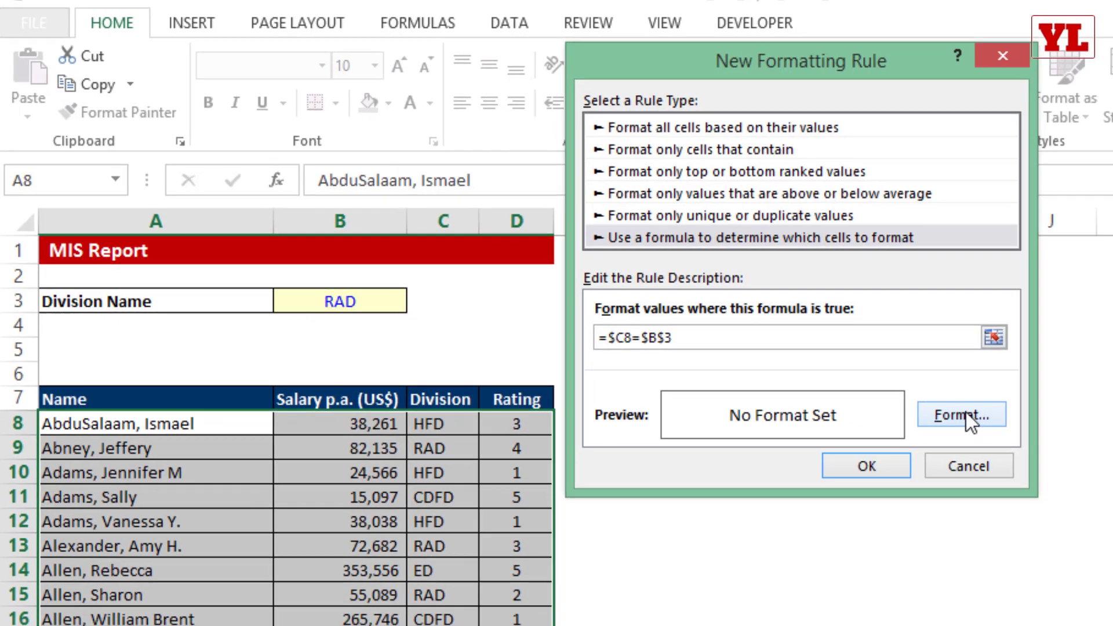
# Give the rule a light purple background fill and apply it to the selected records
pyautogui.click(985, 420)
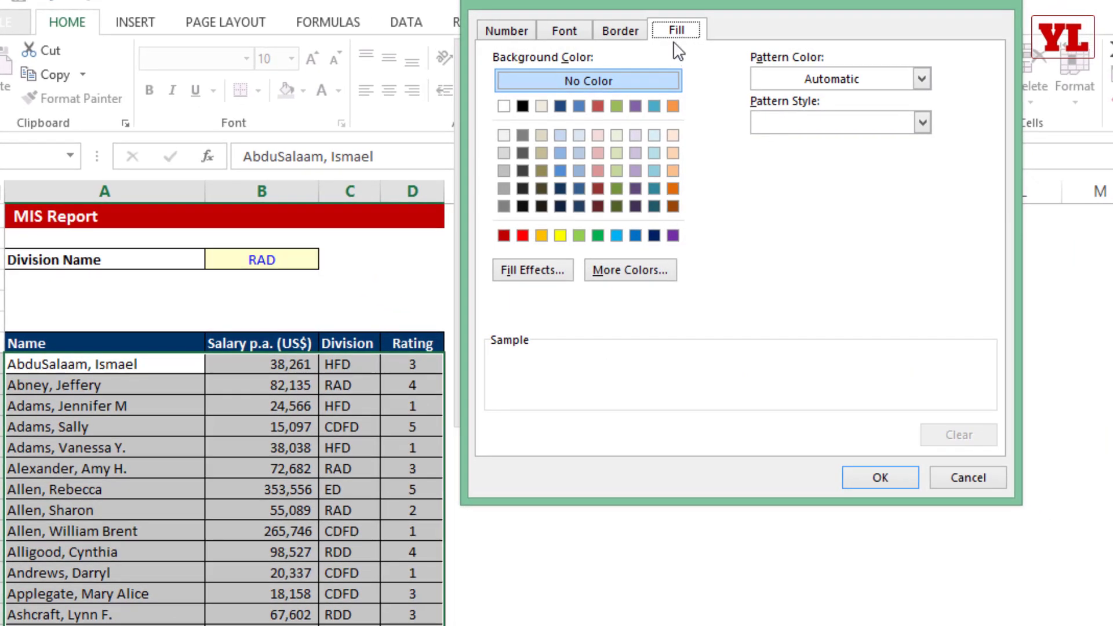
pyautogui.click(636, 152)
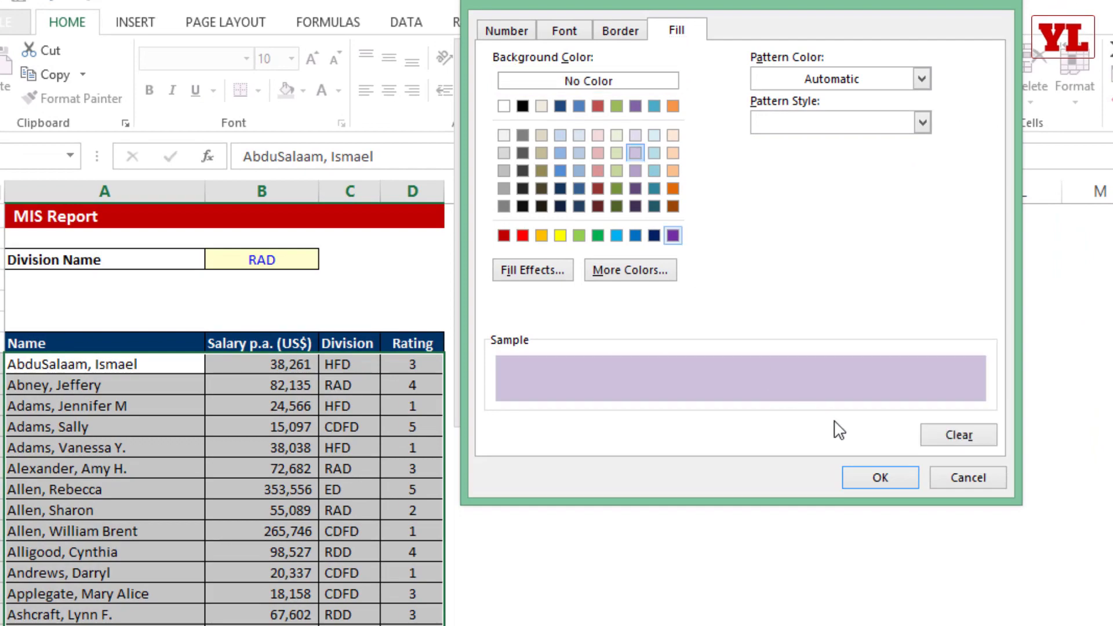
pyautogui.click(878, 483)
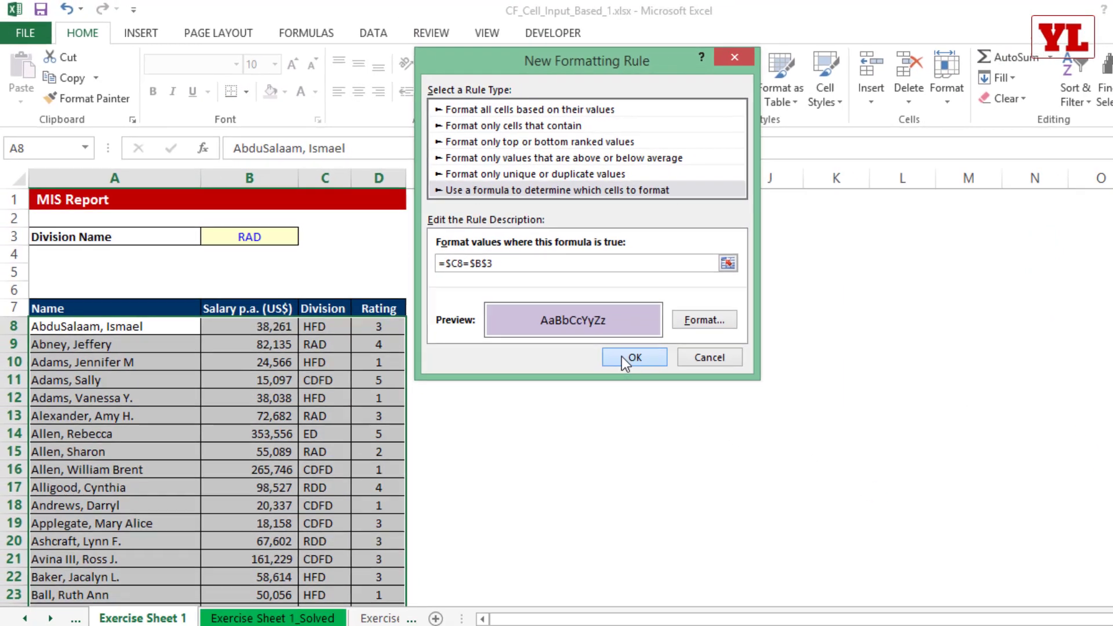
pyautogui.click(710, 400)
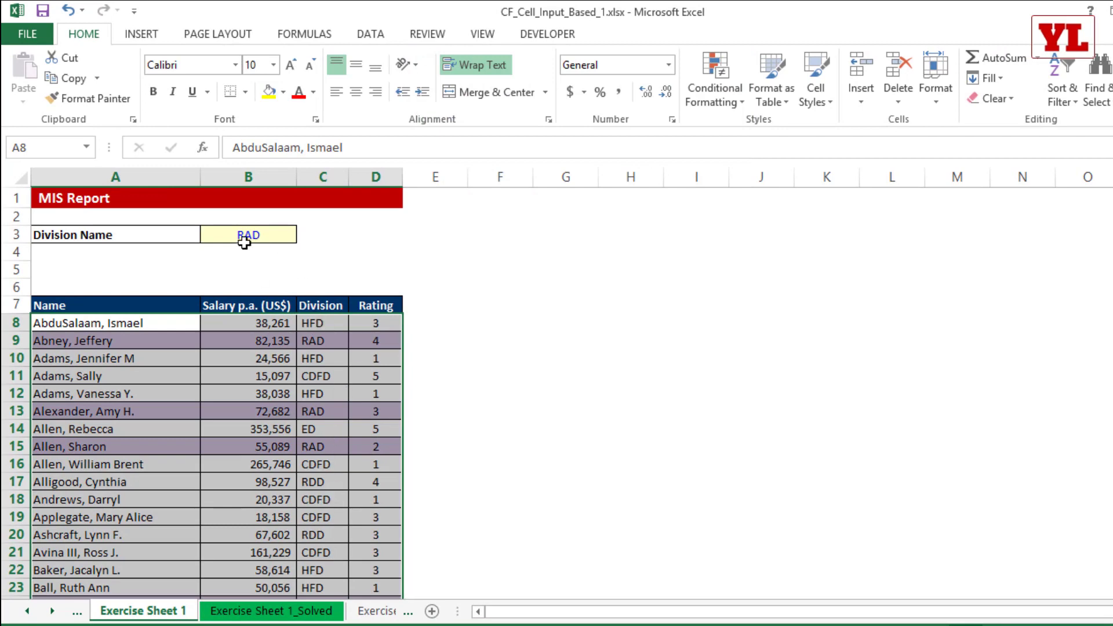
# Set the Division Name in B3 to HFD to test the row highlighting
pyautogui.click(255, 234)
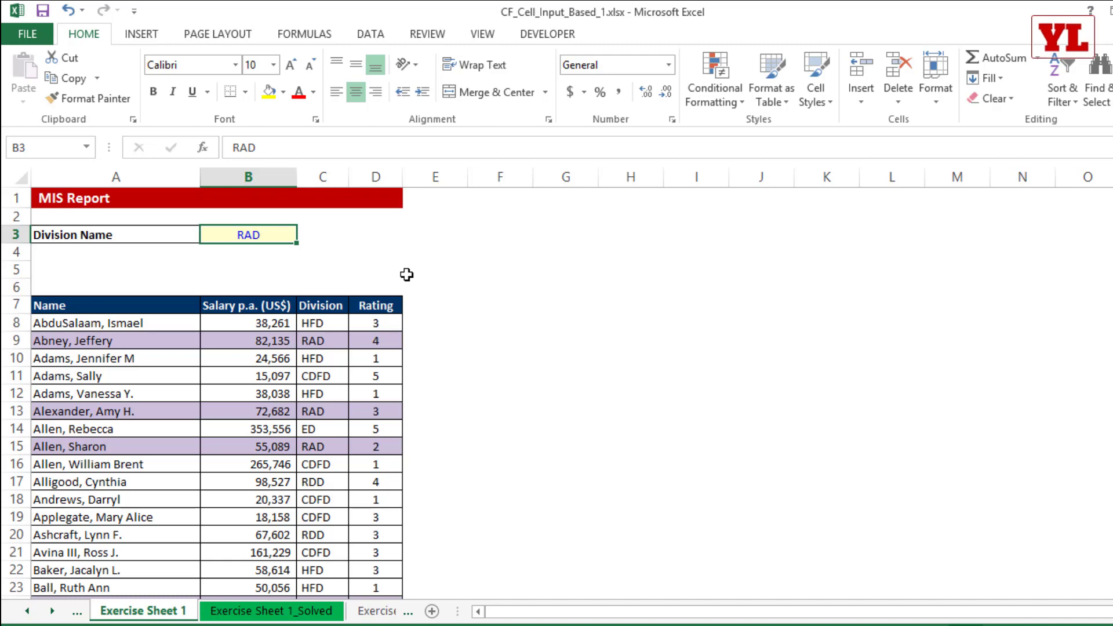
pyautogui.write('HFD')
pyautogui.press('Return')
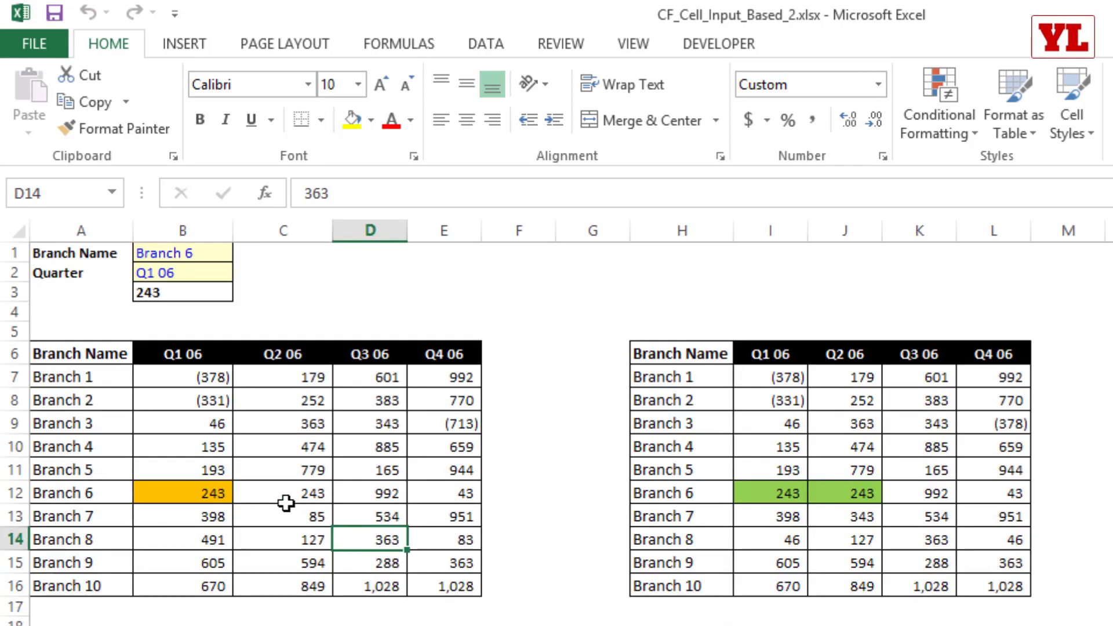
# In the workbook CF_Cell_Input_Based_2.xlsx, examine the branch names in A6:A16 and the quarter headers in B6:E6
pyautogui.moveTo(99, 356); pyautogui.dragTo(74, 590)
pyautogui.moveTo(87, 355); pyautogui.dragTo(99, 589)
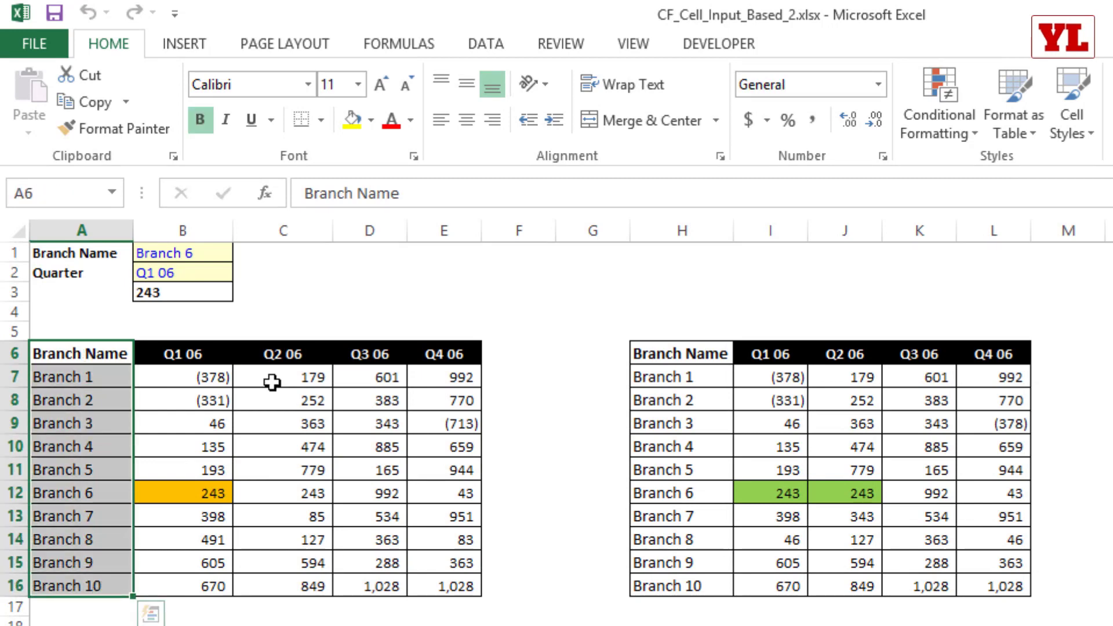
pyautogui.click(189, 351)
pyautogui.moveTo(188, 352); pyautogui.dragTo(446, 355)
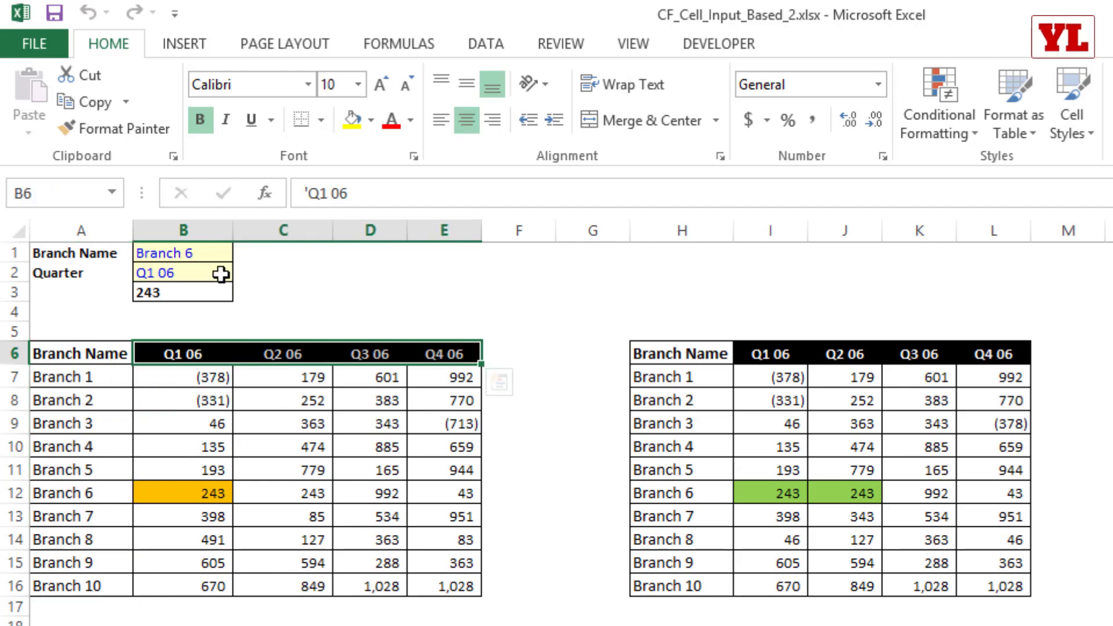
# Set the Branch Name in B1 to Branch 8 and the Quarter in B2 to Q3 06
pyautogui.click(209, 258)
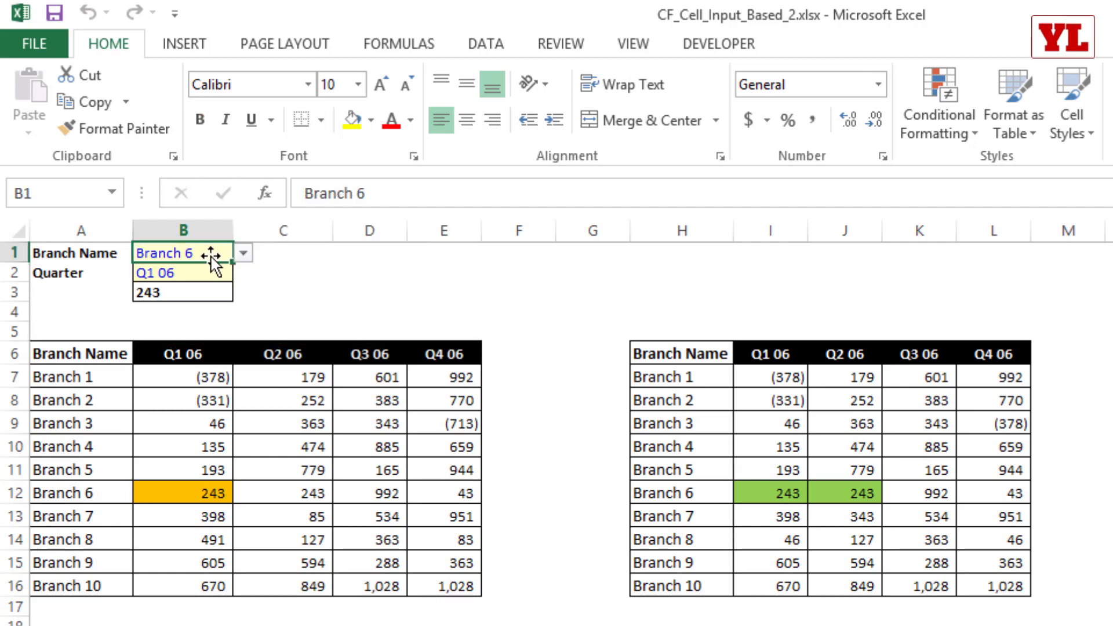
pyautogui.click(243, 252)
pyautogui.click(200, 346)
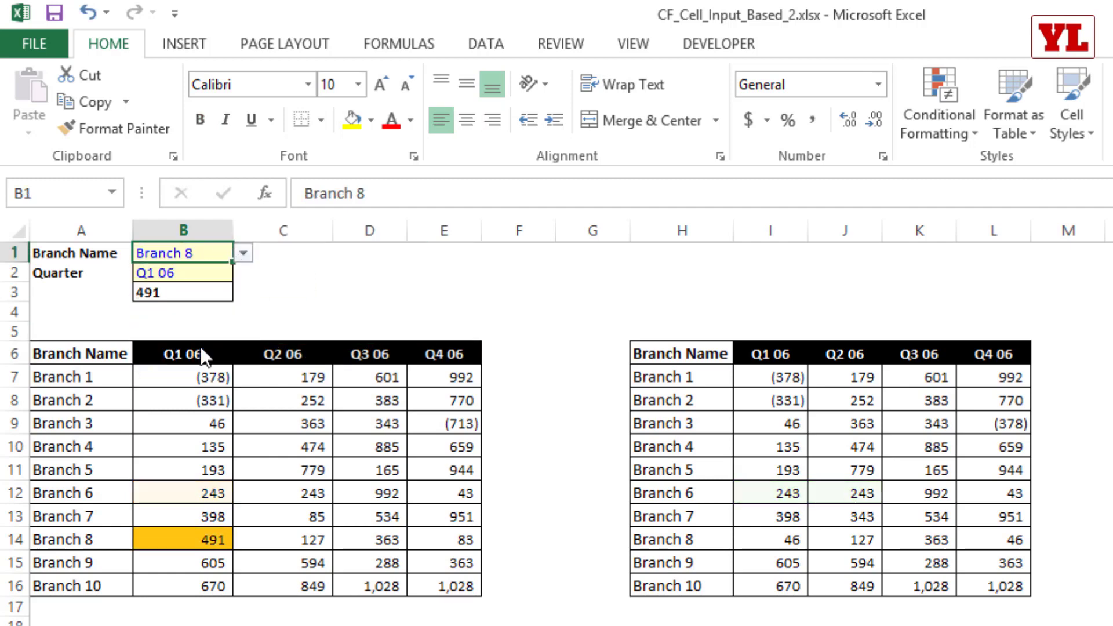
pyautogui.click(220, 272)
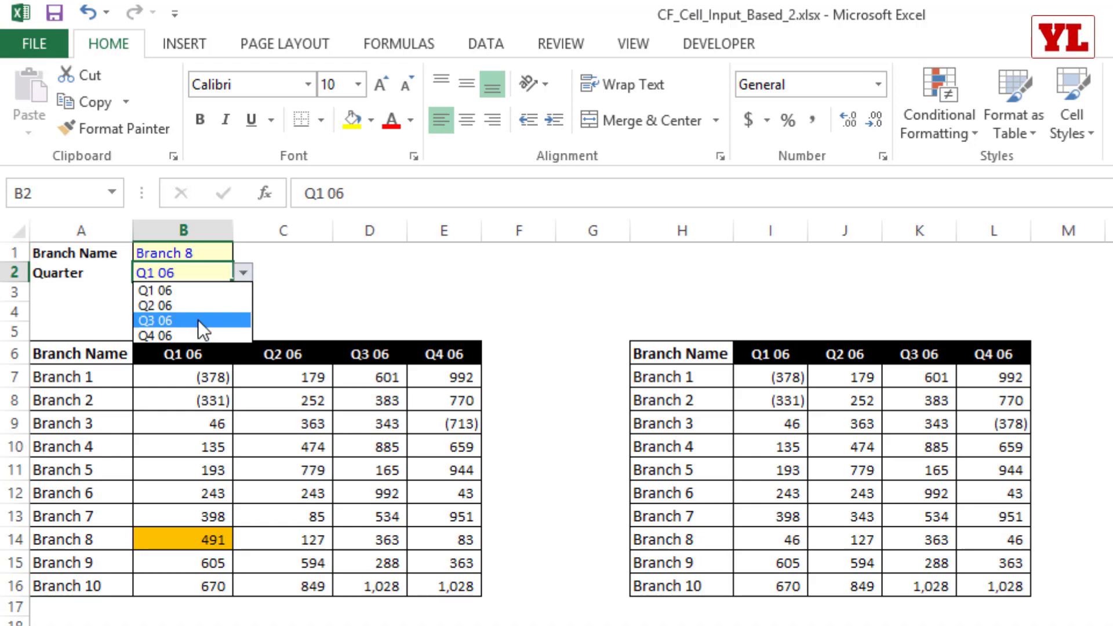
pyautogui.click(189, 320)
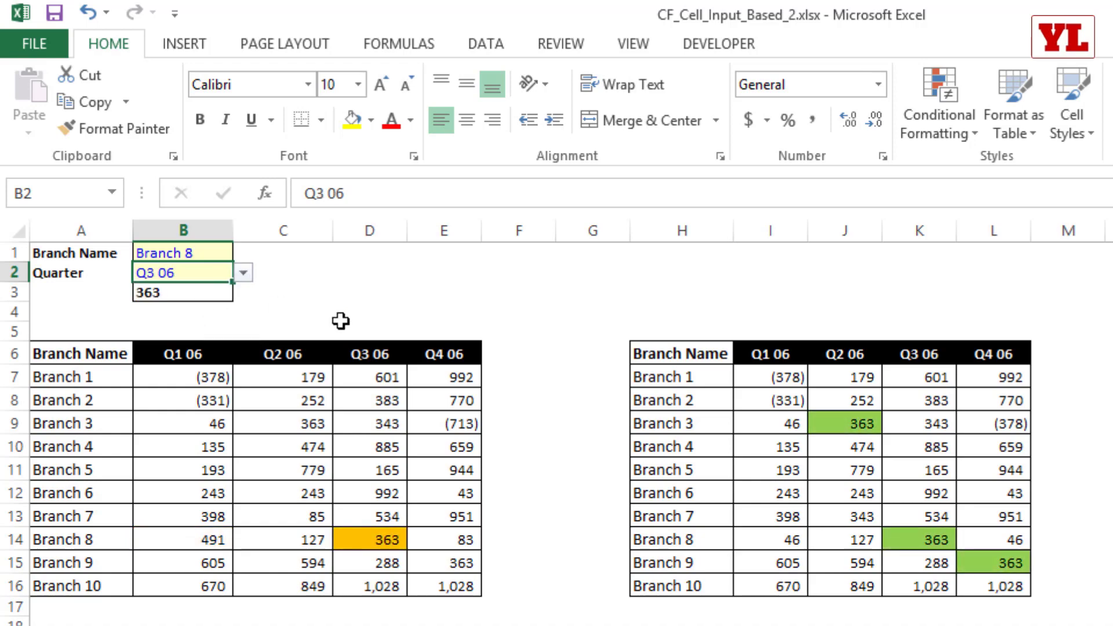
# Examine the VLOOKUP and MATCH formula in B3 and its input cells B1 and B2, leaving the formula unedited
pyautogui.scroll(3, 404, 355)
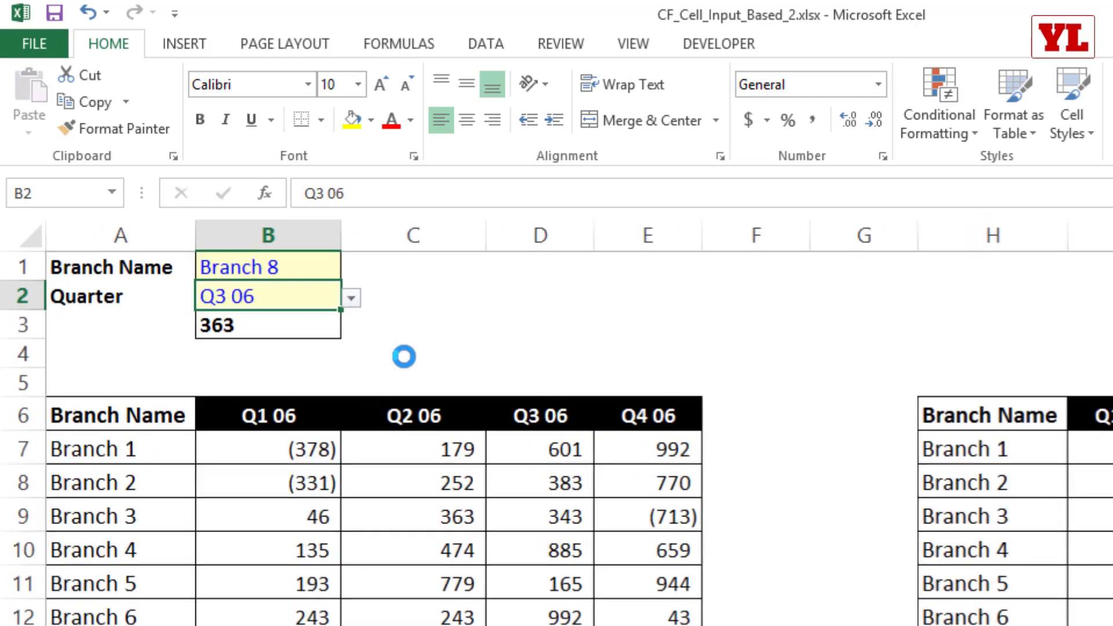
pyautogui.click(277, 326)
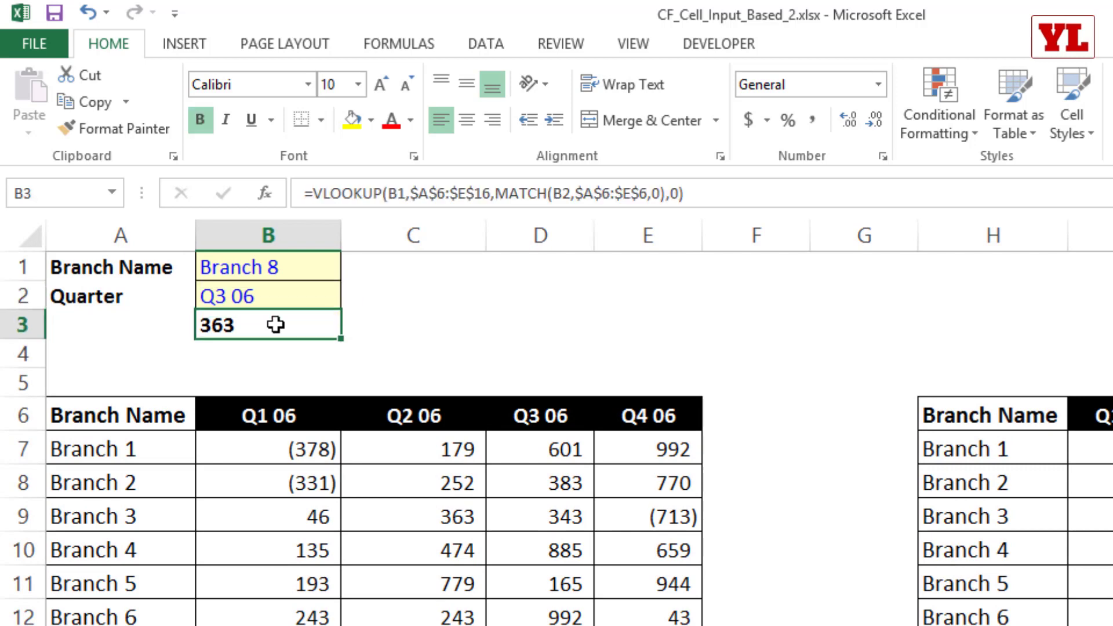
pyautogui.click(275, 268)
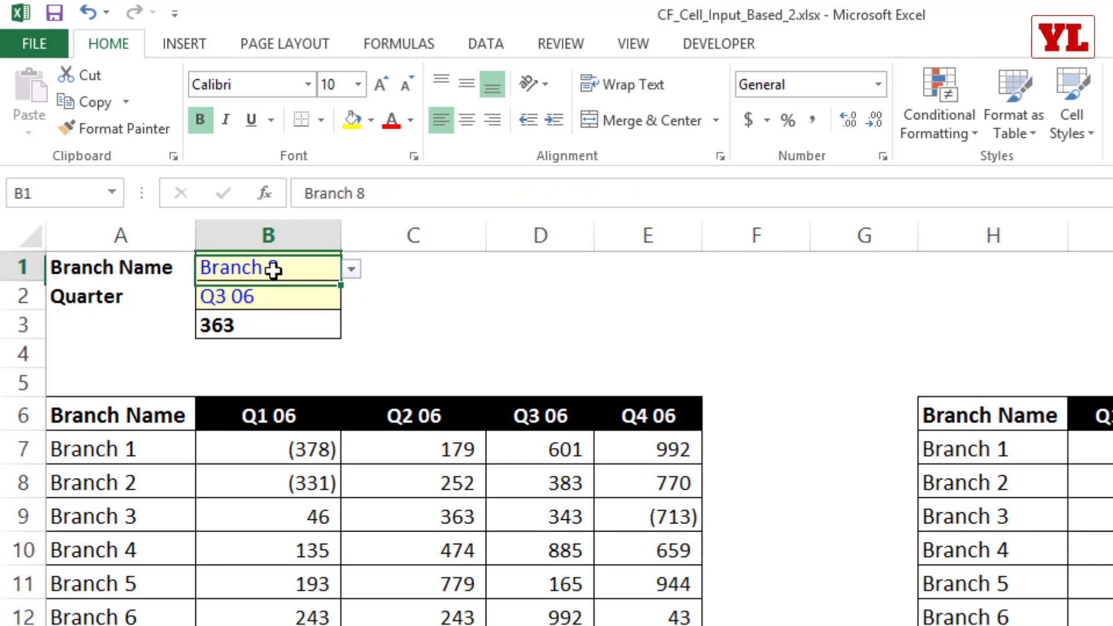
pyautogui.click(273, 297)
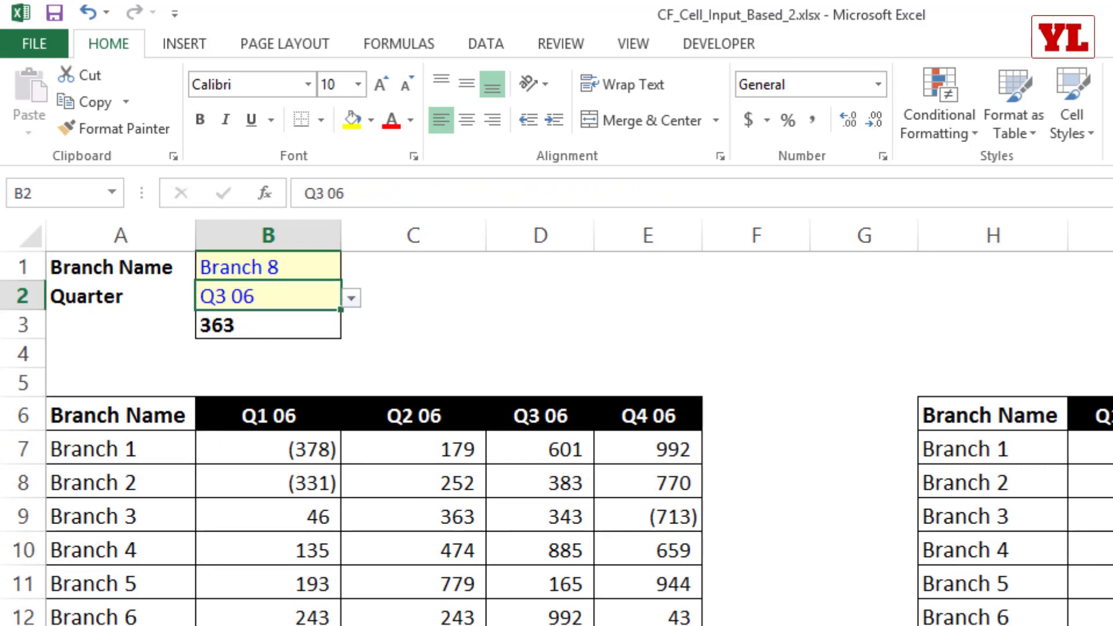
pyautogui.click(305, 329)
pyautogui.doubleClick(306, 329)
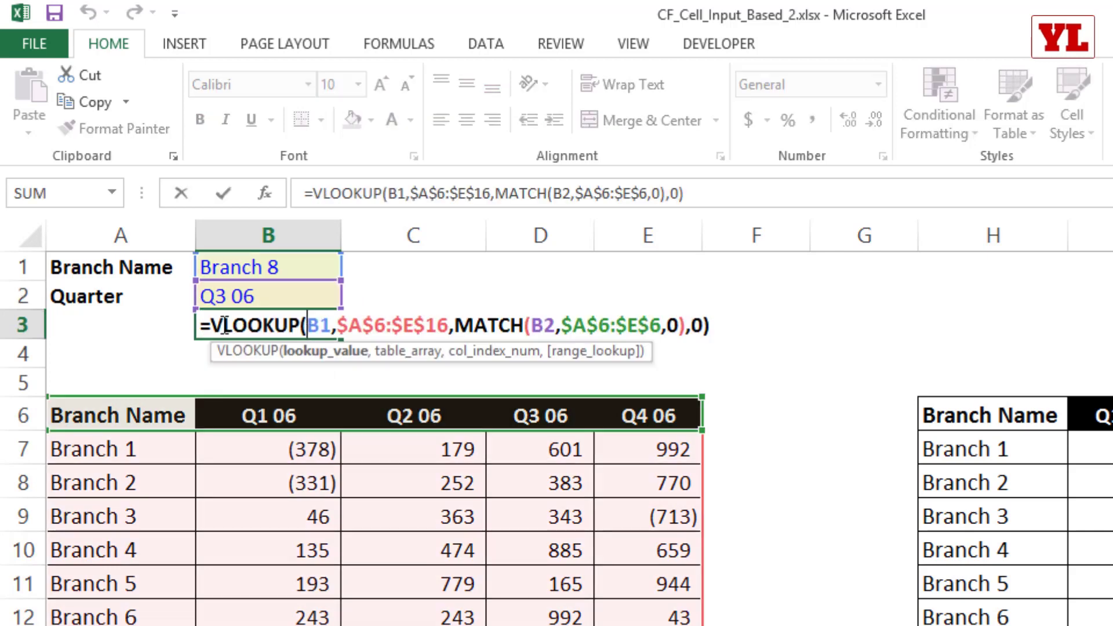
pyautogui.moveTo(200, 325); pyautogui.dragTo(756, 312)
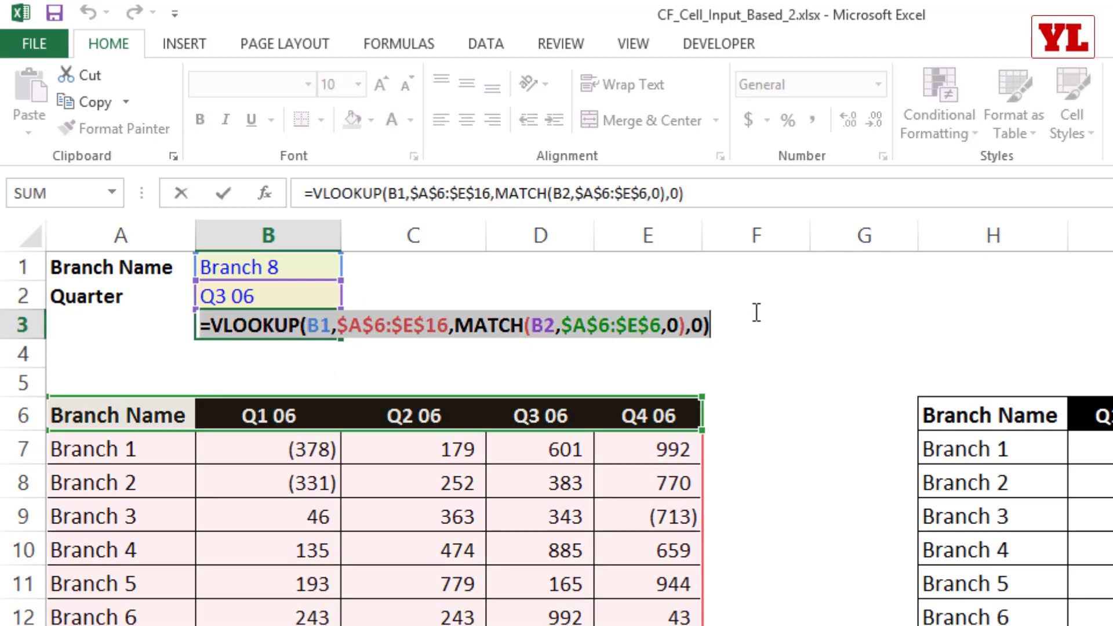
pyautogui.press('Escape')
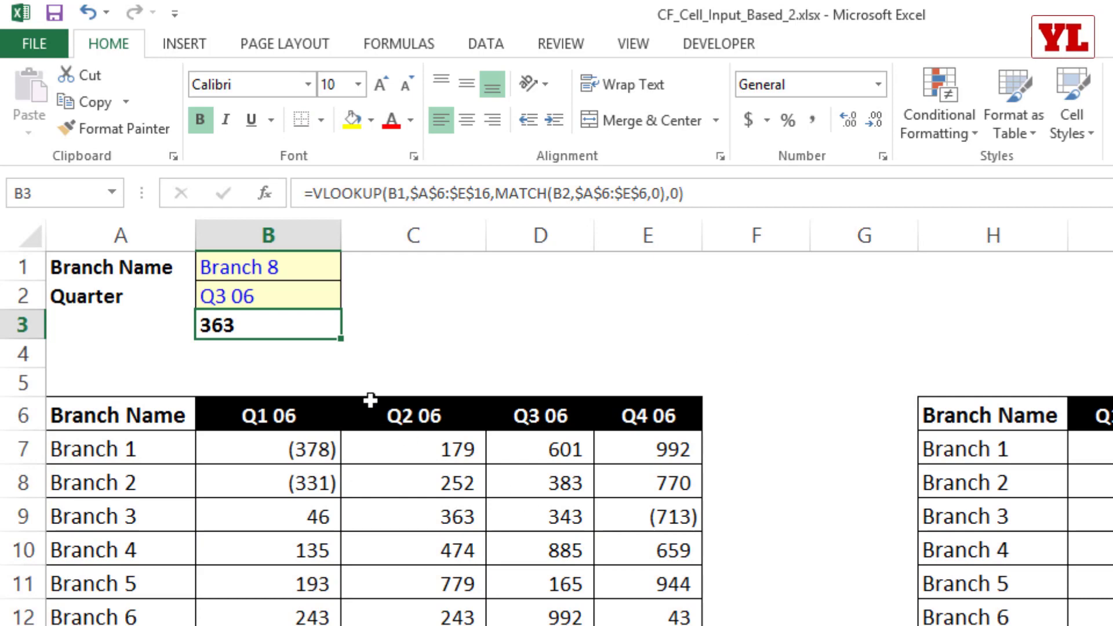
# Set the Branch Name in B1 to Branch 5 and the Quarter in B2 to Q4 06
pyautogui.click(294, 267)
pyautogui.click(350, 270)
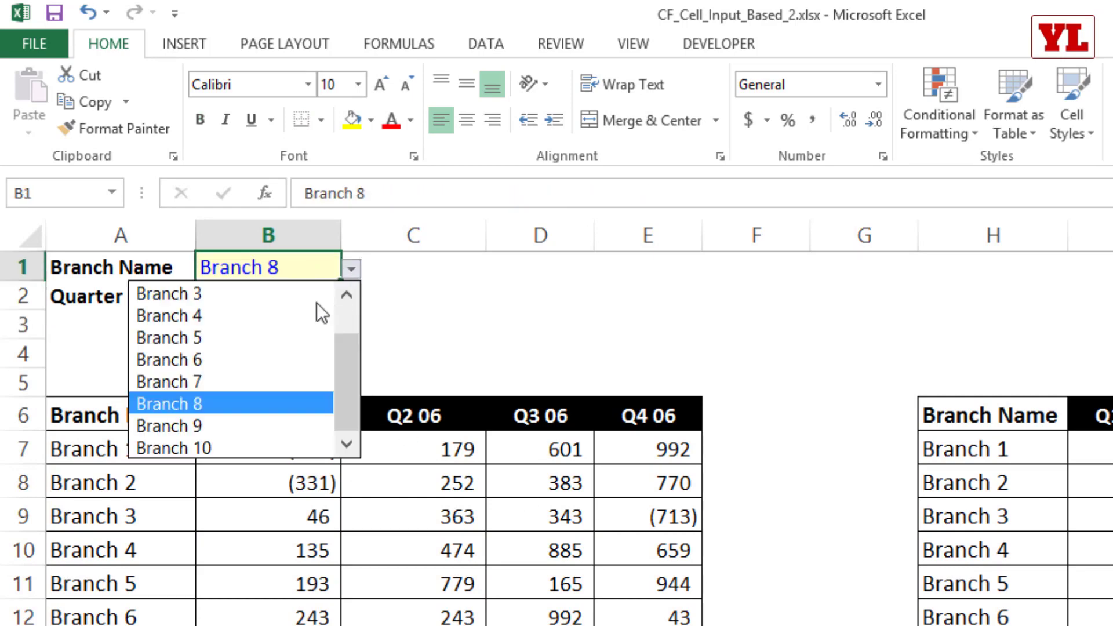
pyautogui.click(252, 336)
pyautogui.click(288, 302)
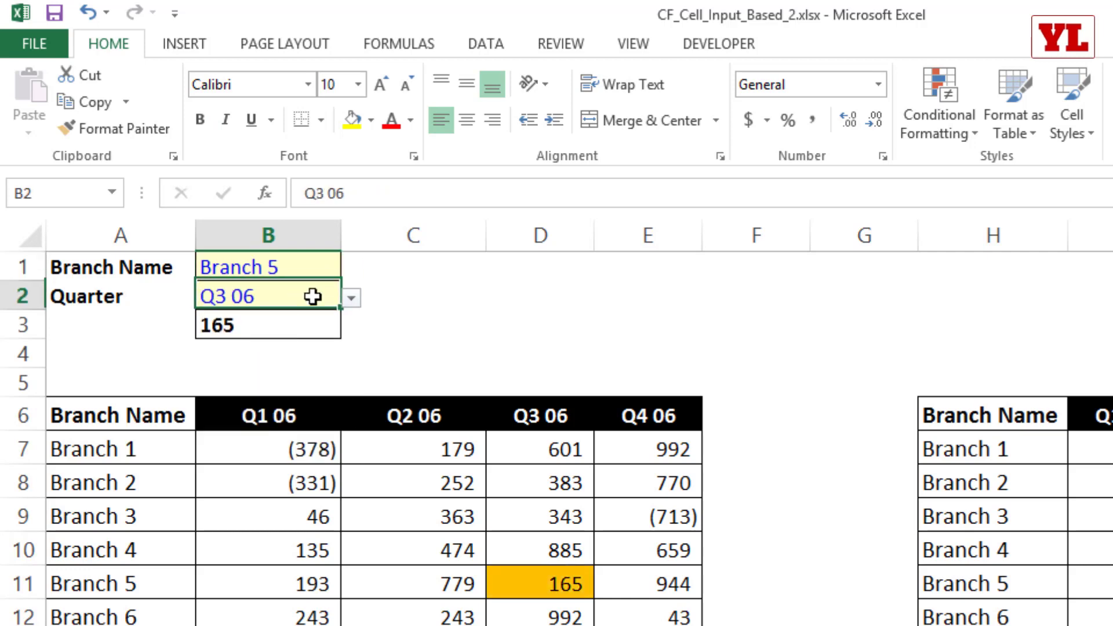
pyautogui.click(352, 299)
pyautogui.click(255, 384)
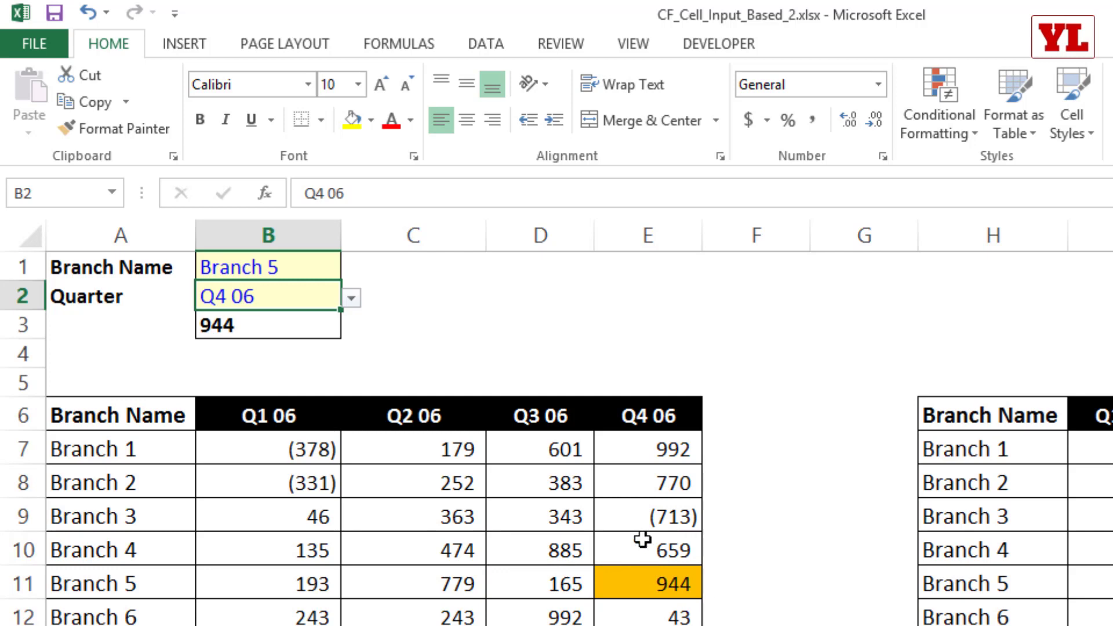
# Set the Branch Name in B1 to Branch 1
pyautogui.press('Up')
pyautogui.click(351, 268)
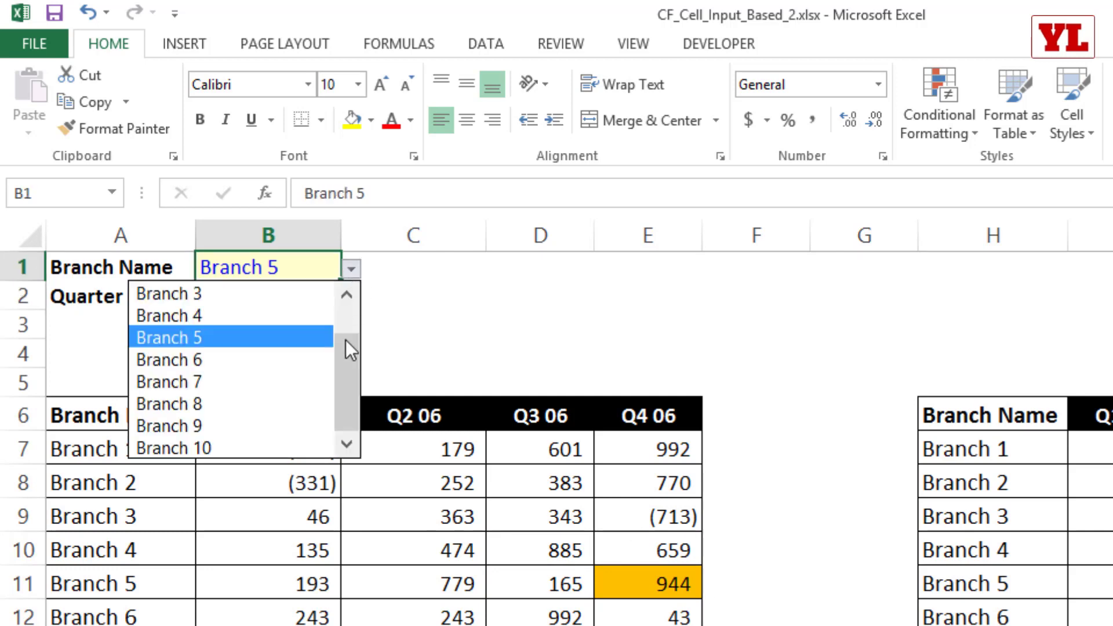
pyautogui.moveTo(345, 340); pyautogui.dragTo(359, 296)
pyautogui.click(269, 293)
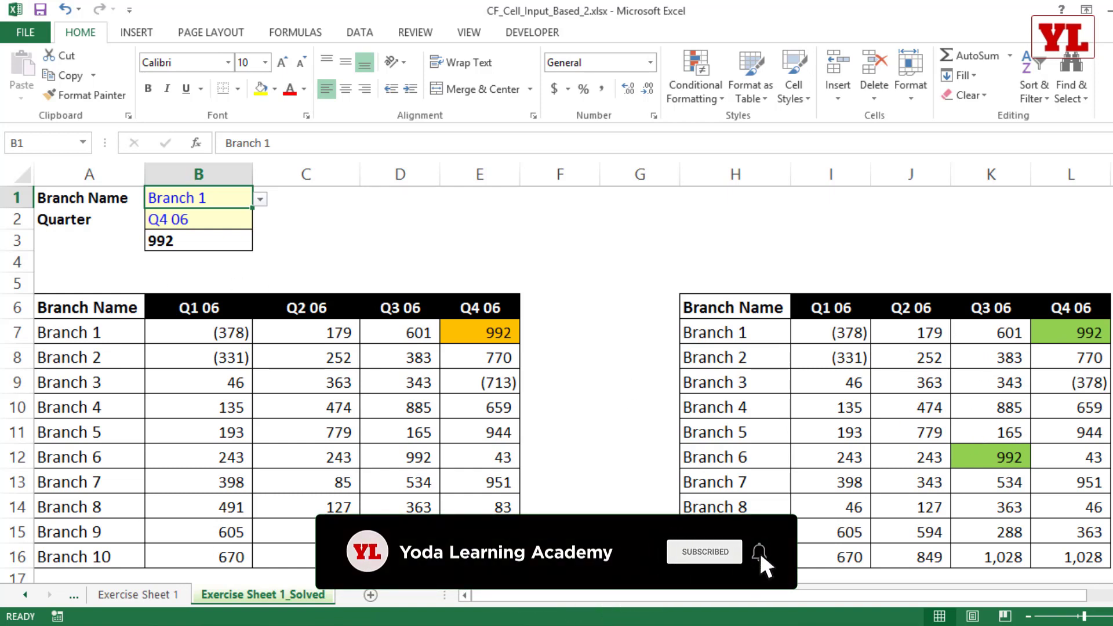
# Switch to Exercise Sheet 1 and select the quarterly figures in B7:E16
pyautogui.click(124, 602)
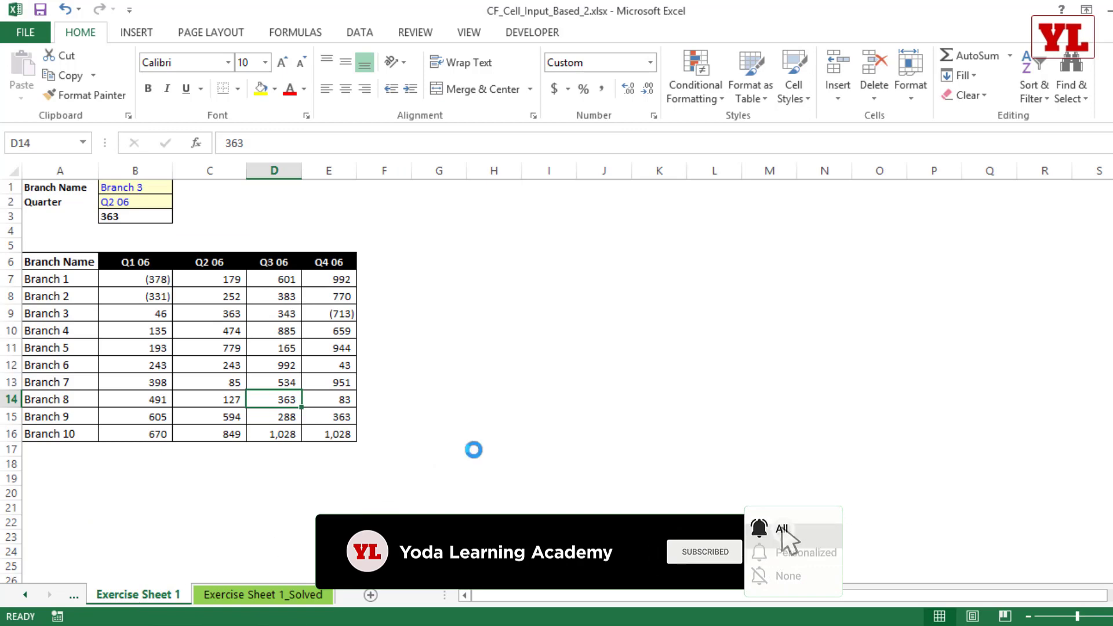
pyautogui.scroll(2, 473, 449)
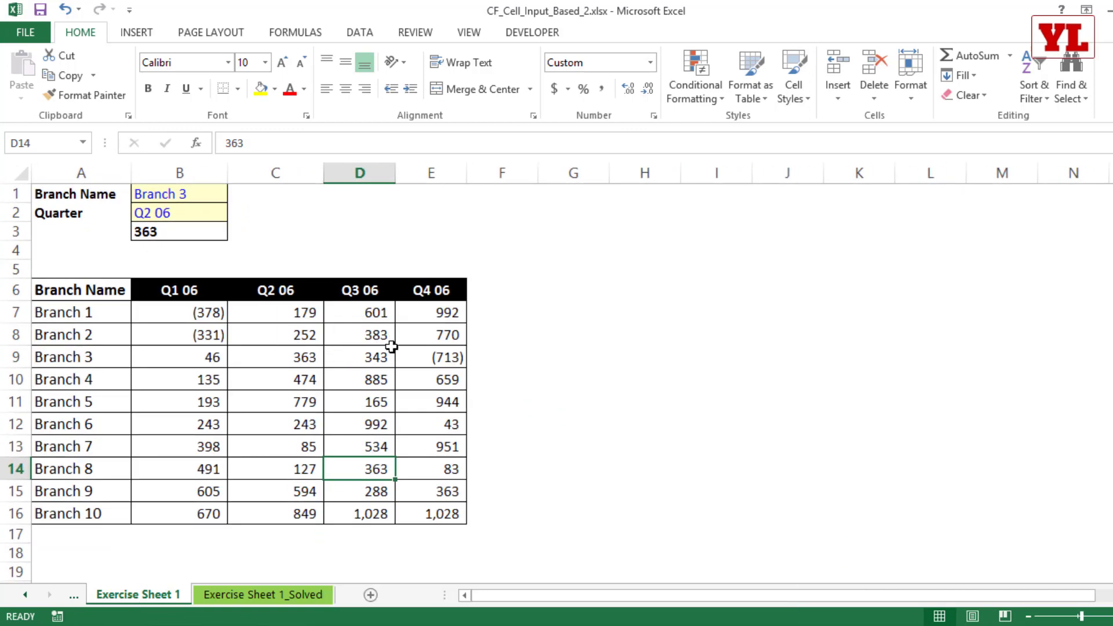
pyautogui.moveTo(168, 312); pyautogui.dragTo(429, 426)
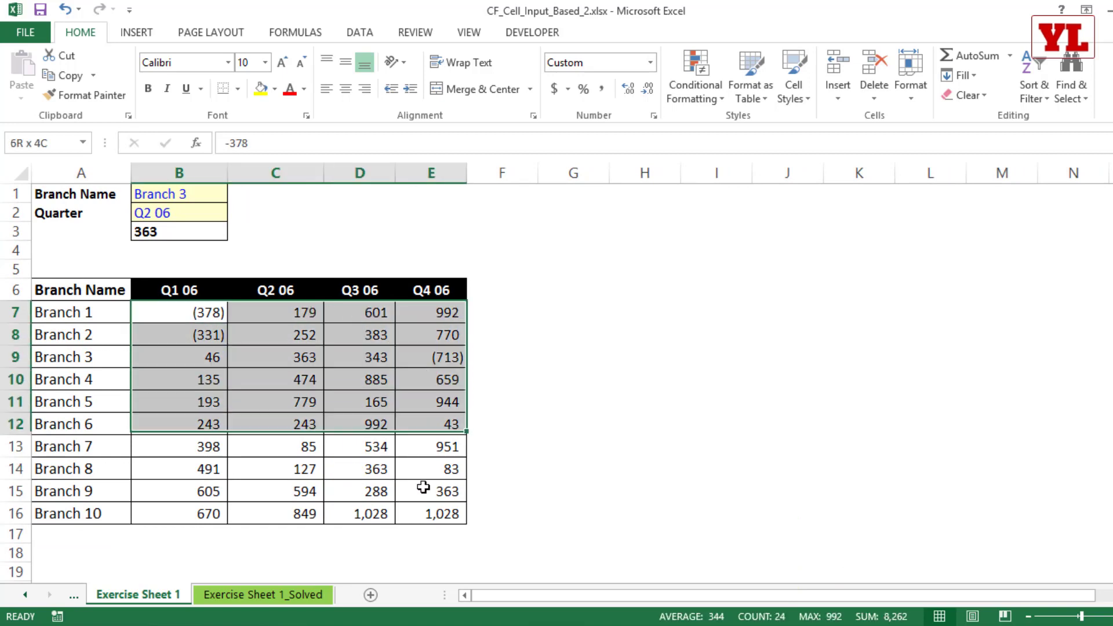
pyautogui.moveTo(423, 487); pyautogui.dragTo(424, 512)
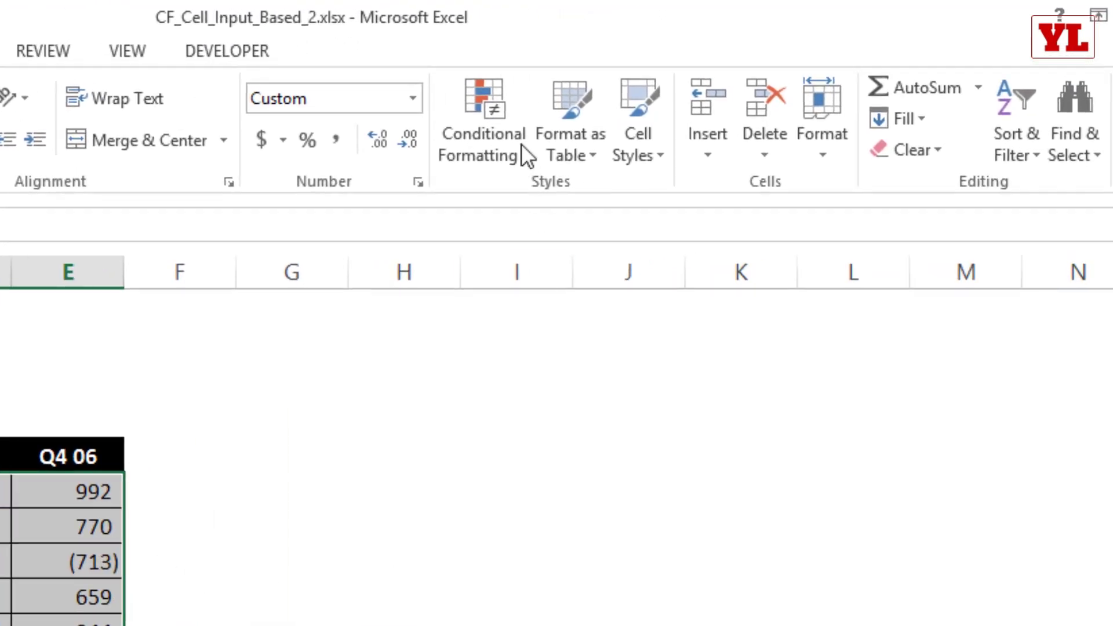
# Create a conditional formatting rule for the selected figures that formats only cells with a value equal to =$B$3
pyautogui.click(500, 127)
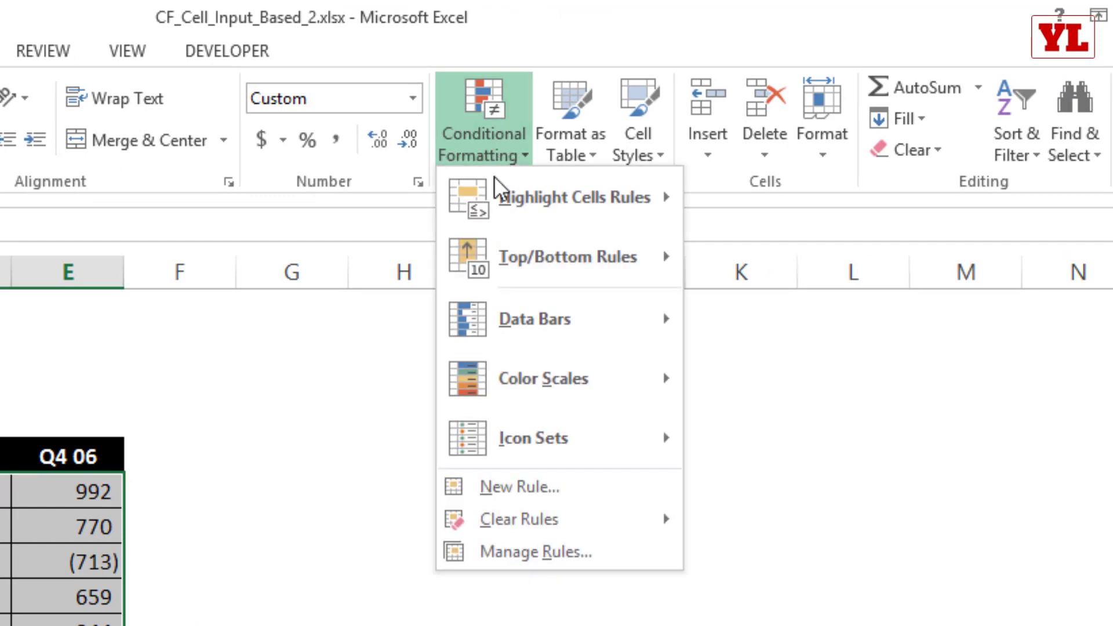
pyautogui.click(519, 488)
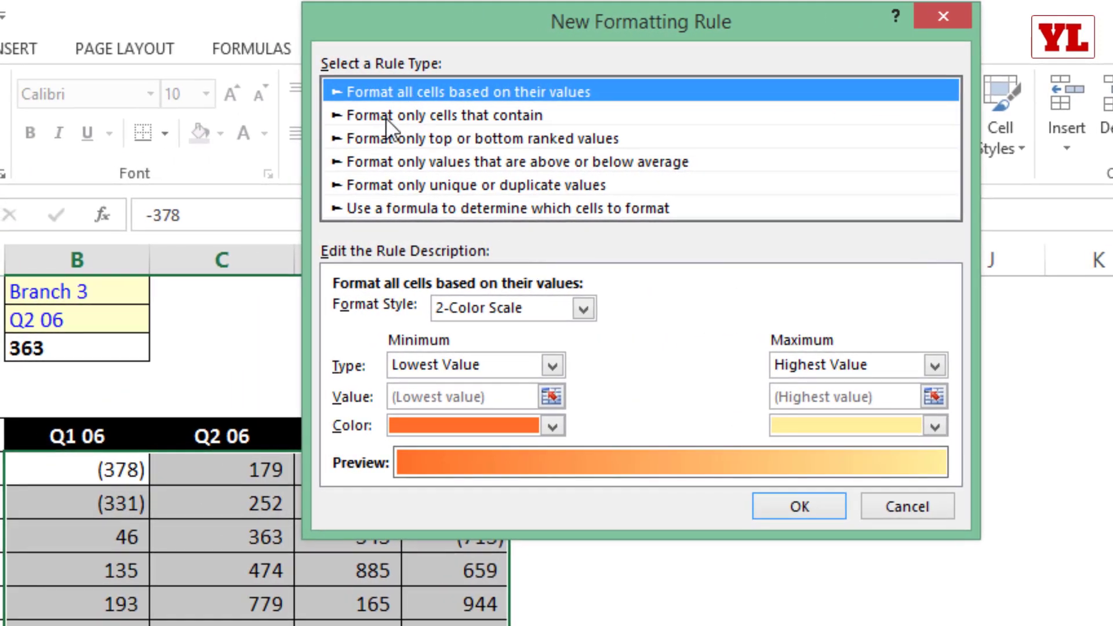
pyautogui.click(385, 117)
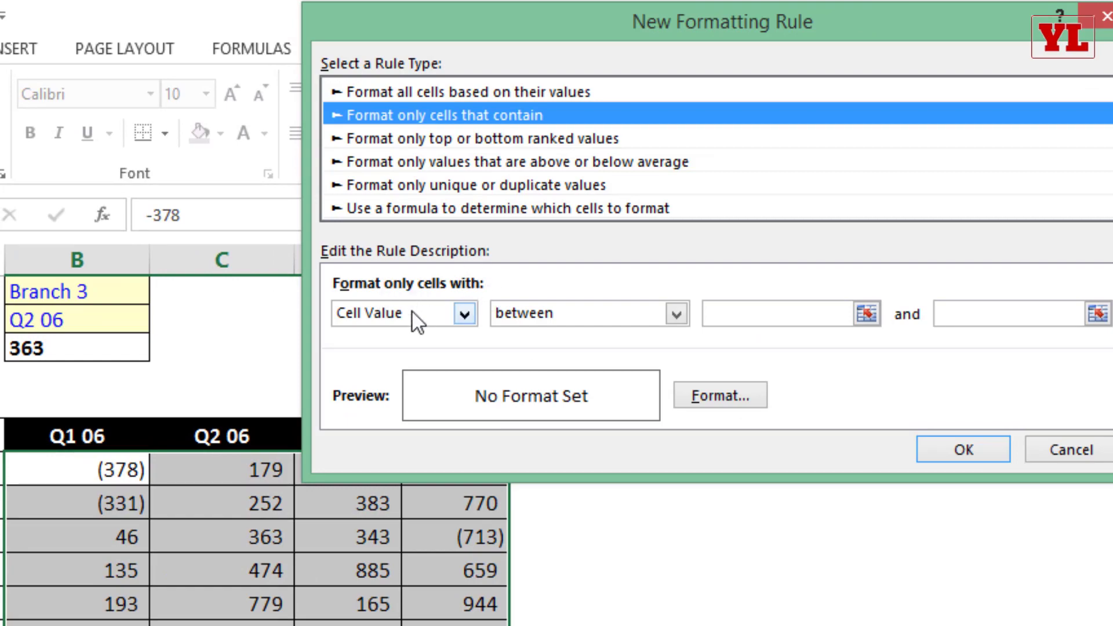
pyautogui.click(588, 313)
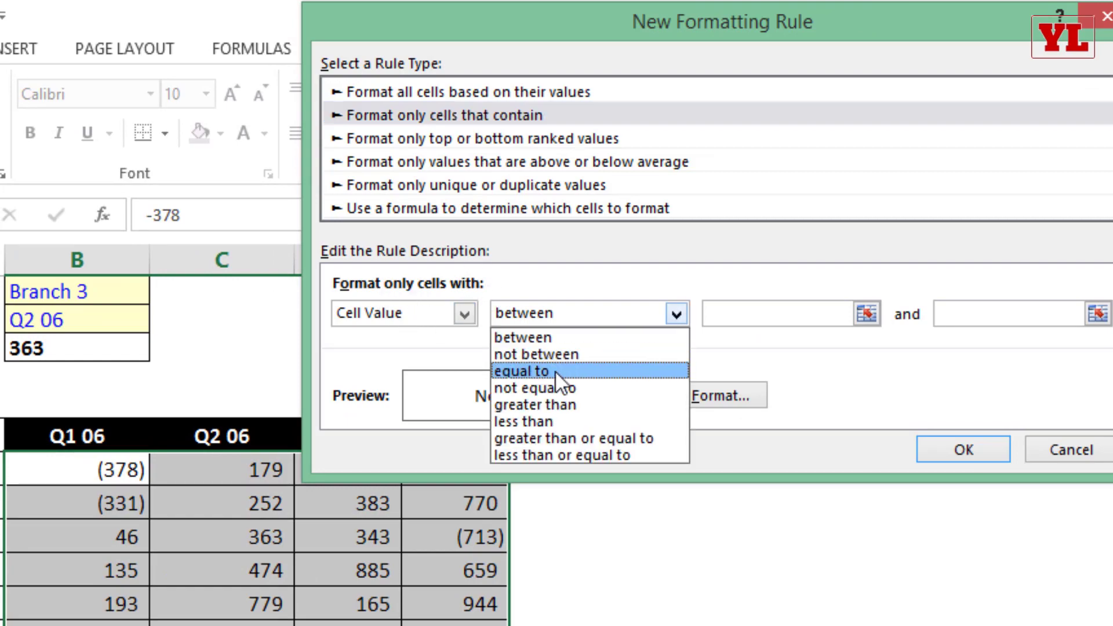
pyautogui.click(557, 370)
pyautogui.click(736, 291)
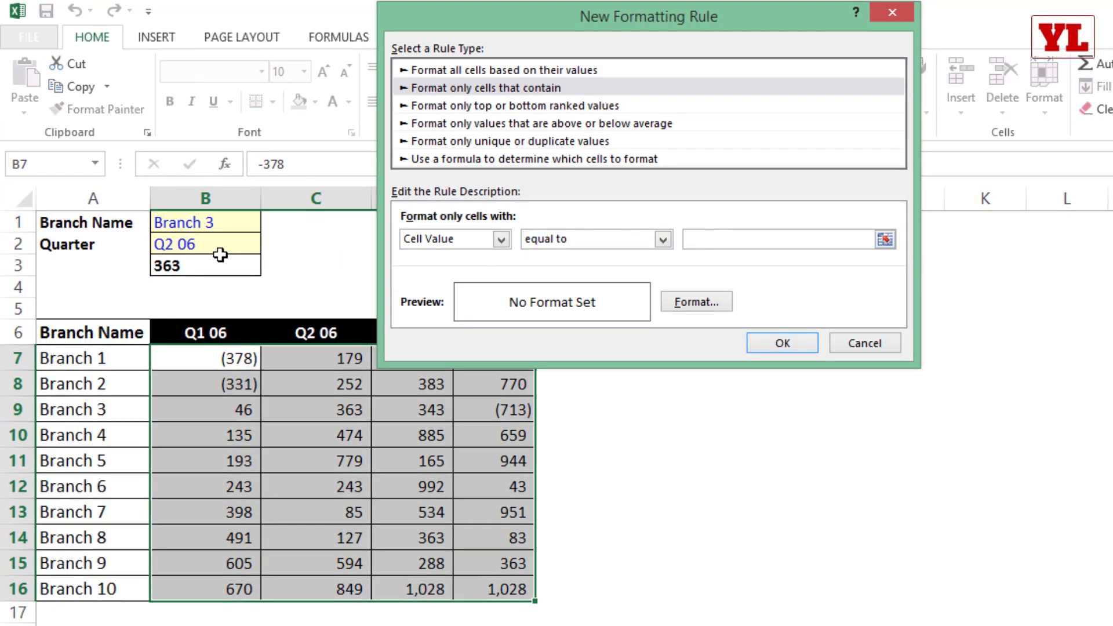
pyautogui.click(102, 320)
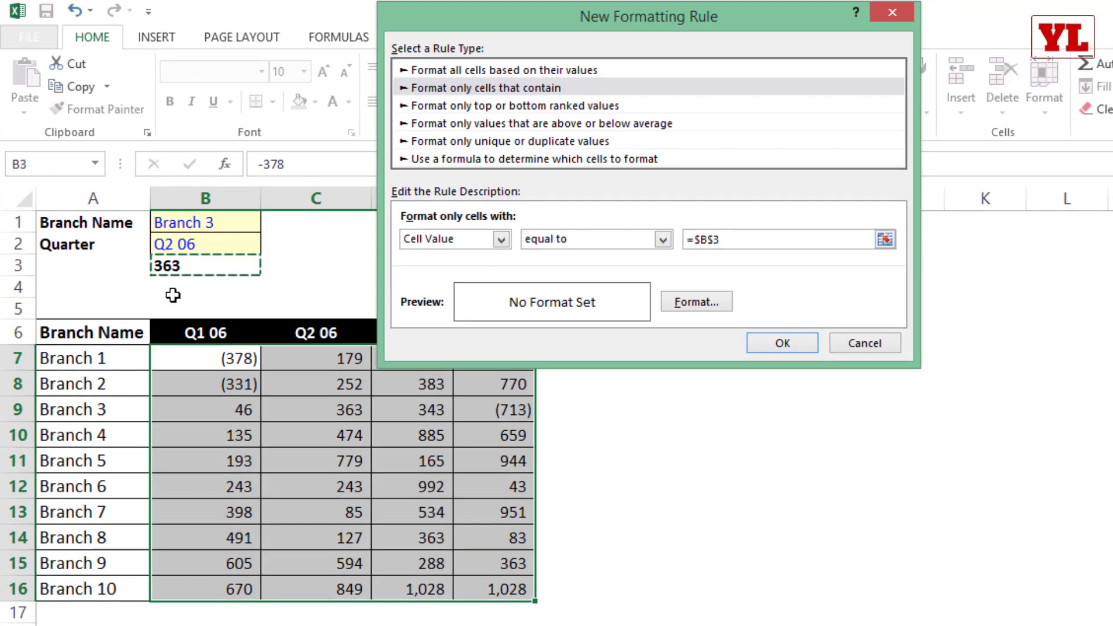
# Give the equal-to rule a light blue fill and apply it to B7:E16
pyautogui.click(714, 307)
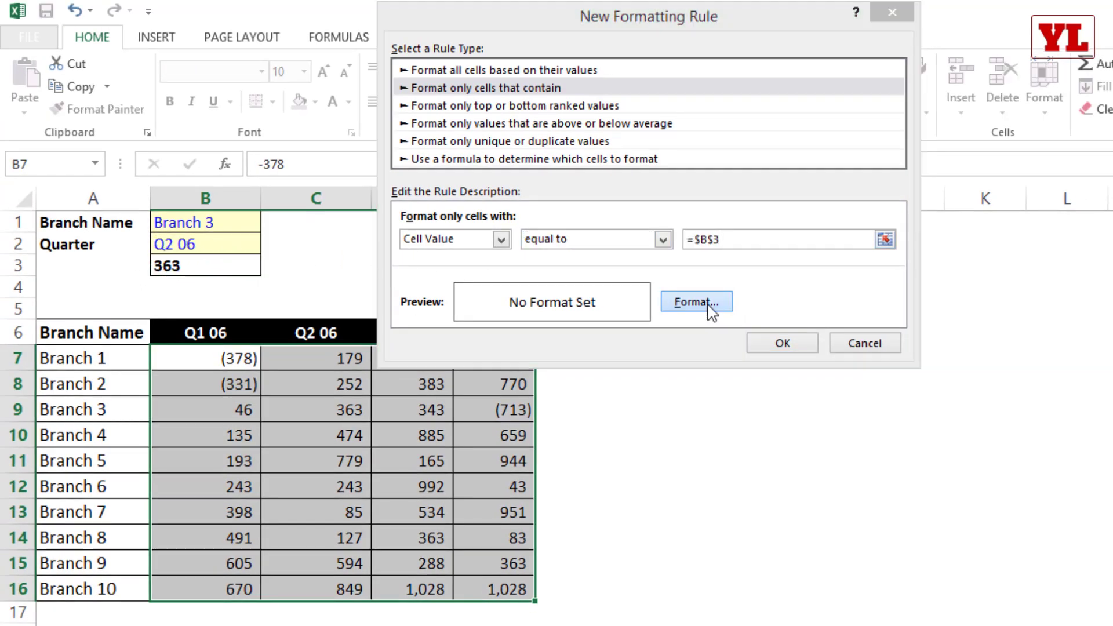
pyautogui.click(554, 177)
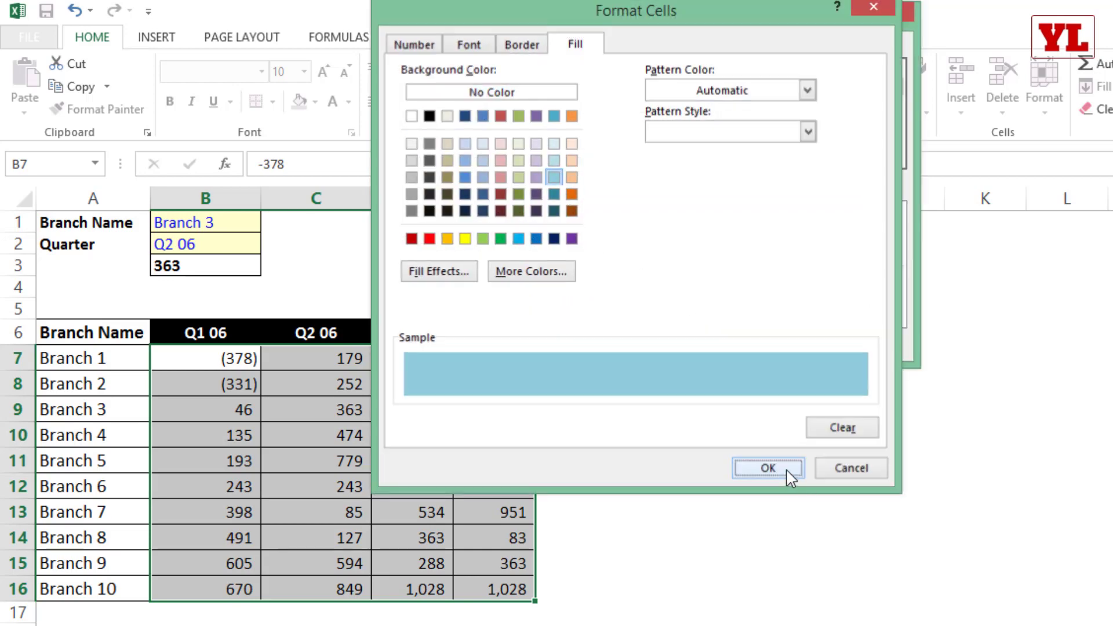
pyautogui.click(785, 472)
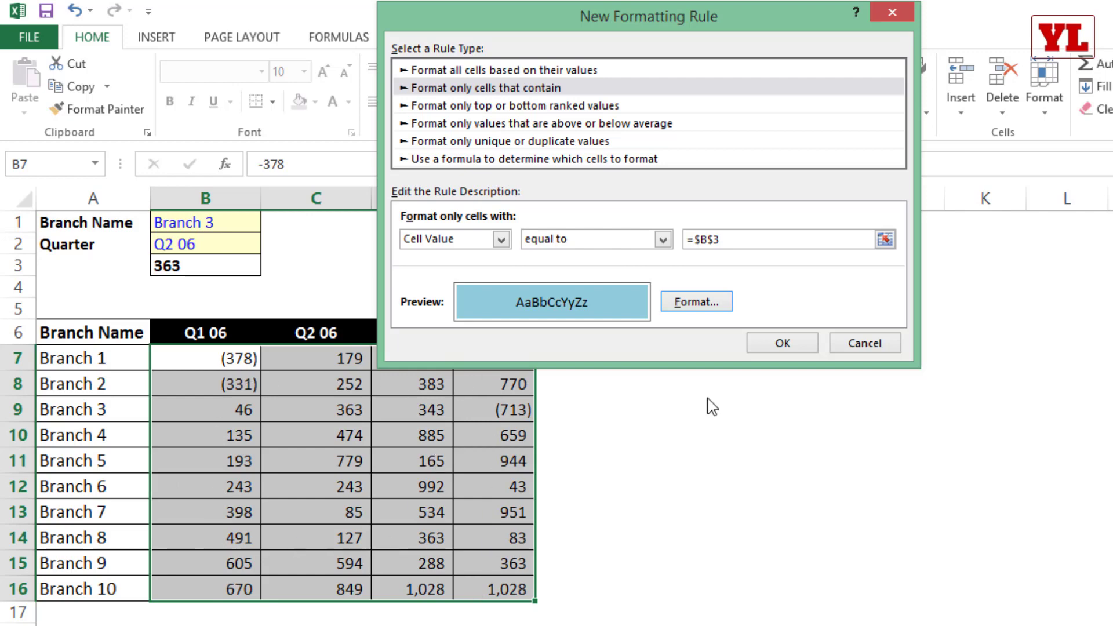
pyautogui.click(797, 348)
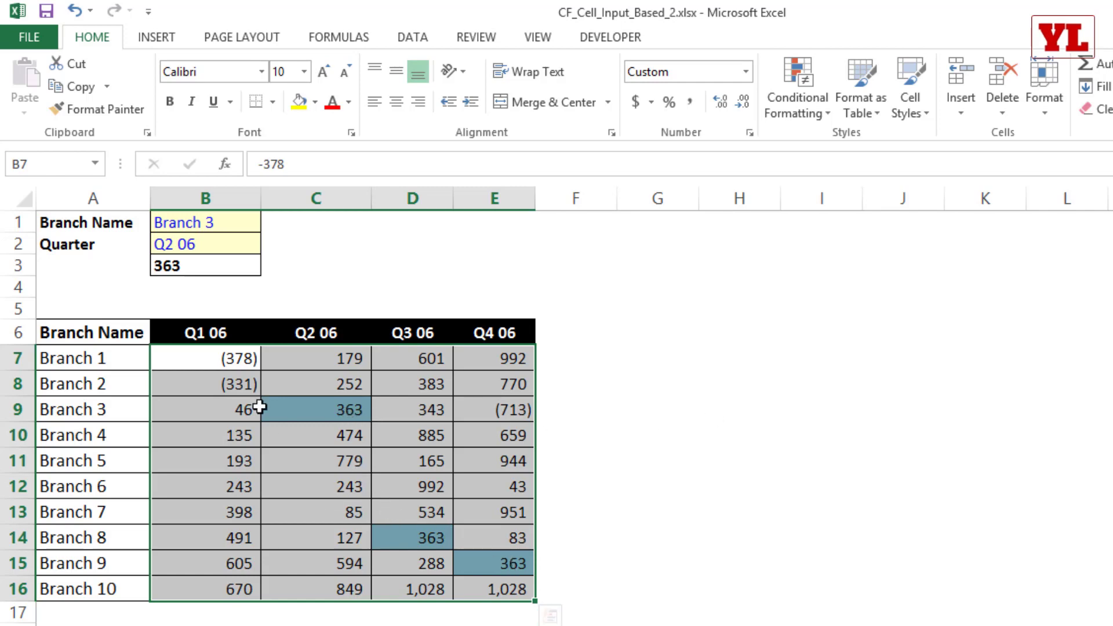
# Check the input cells B1 and B2, and clear the conditional formatting rules from the entire sheet
pyautogui.click(227, 228)
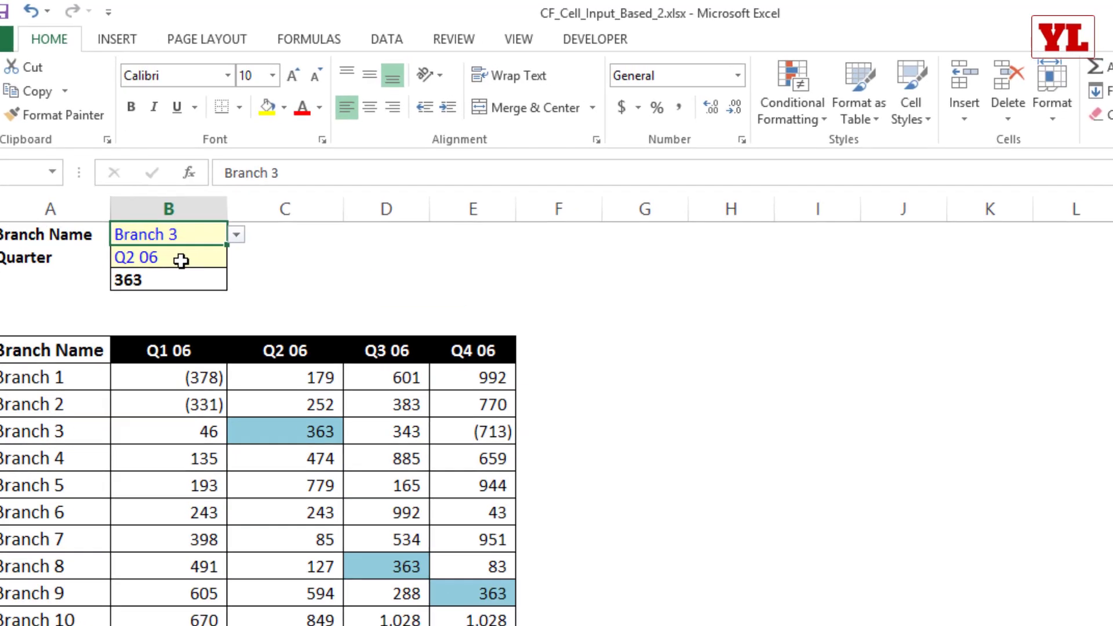
pyautogui.click(224, 246)
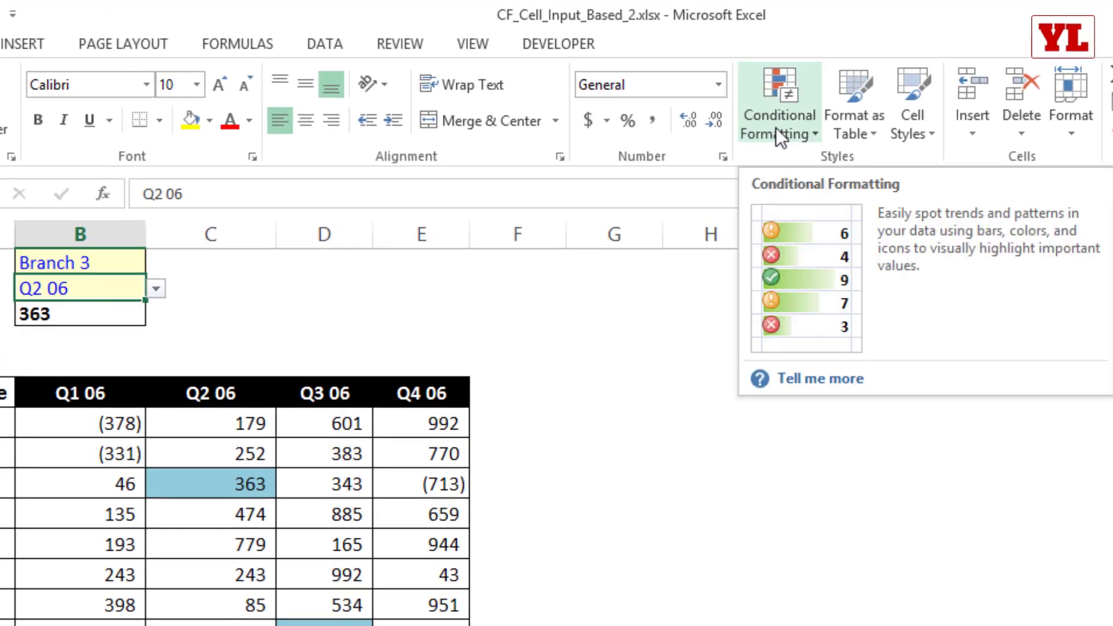
pyautogui.click(779, 136)
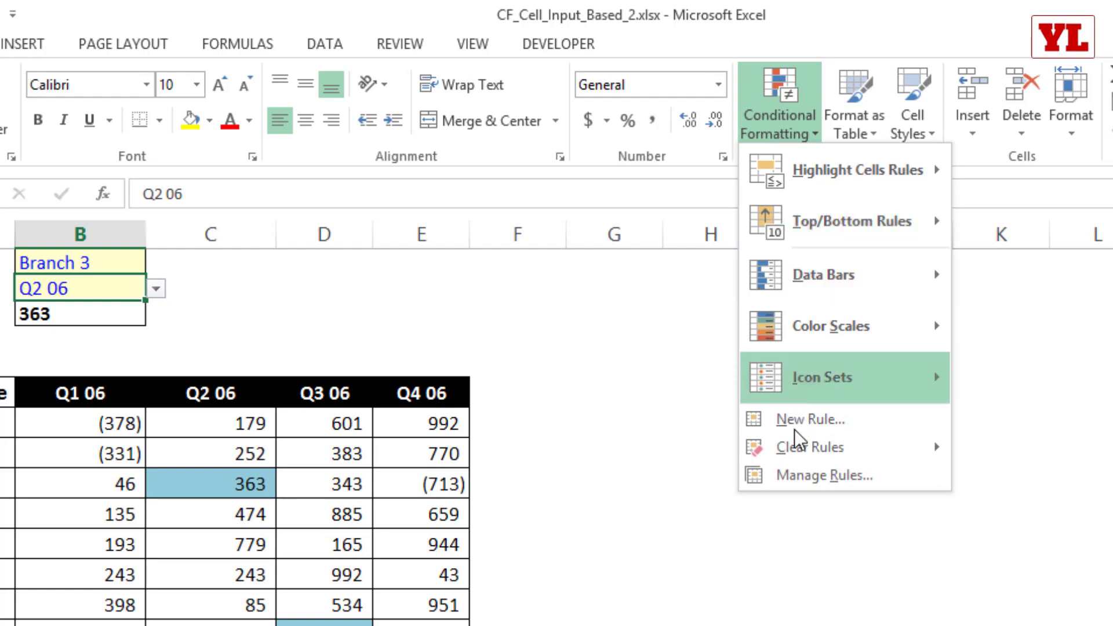
pyautogui.moveTo(796, 456)
pyautogui.click(1044, 477)
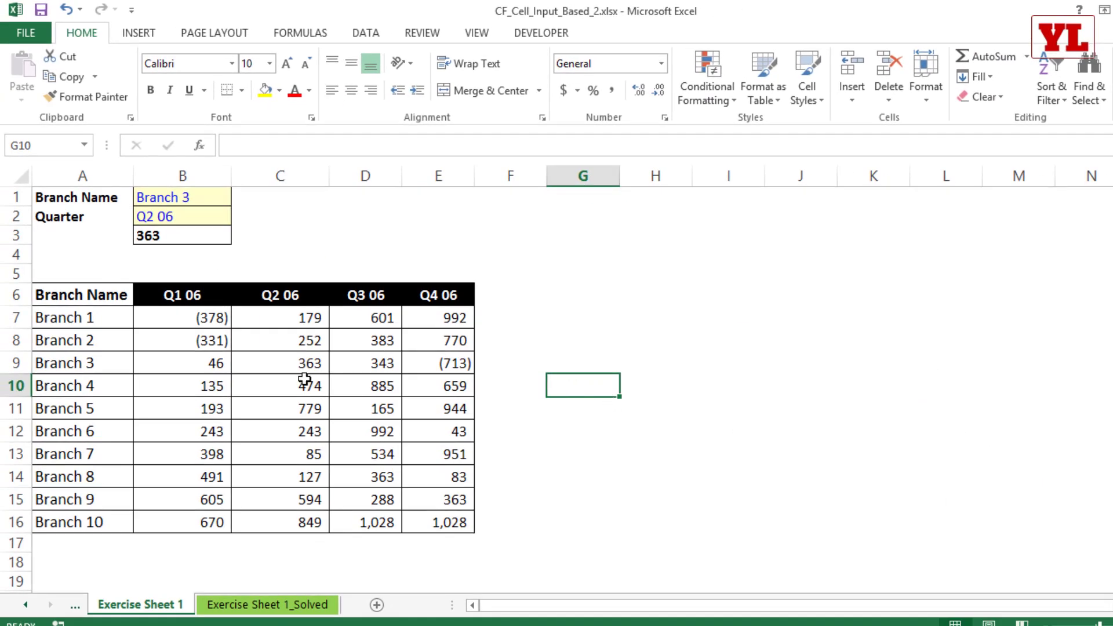
# Start a new conditional formatting rule for B7:E16 that uses a formula to determine which cells to format
pyautogui.moveTo(182, 319); pyautogui.dragTo(432, 529)
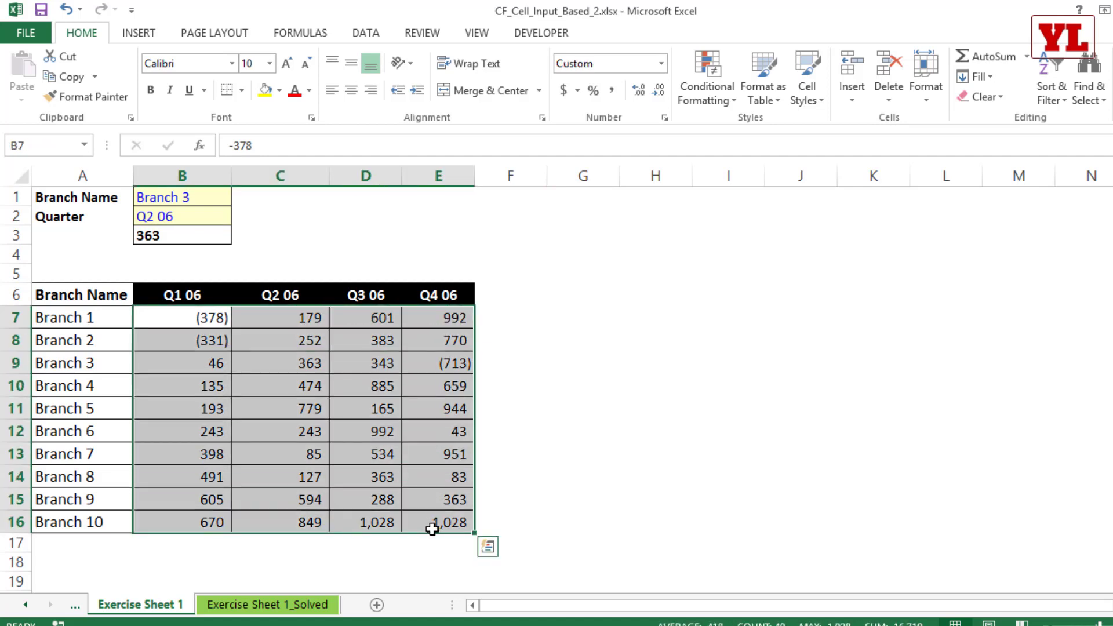
pyautogui.click(704, 95)
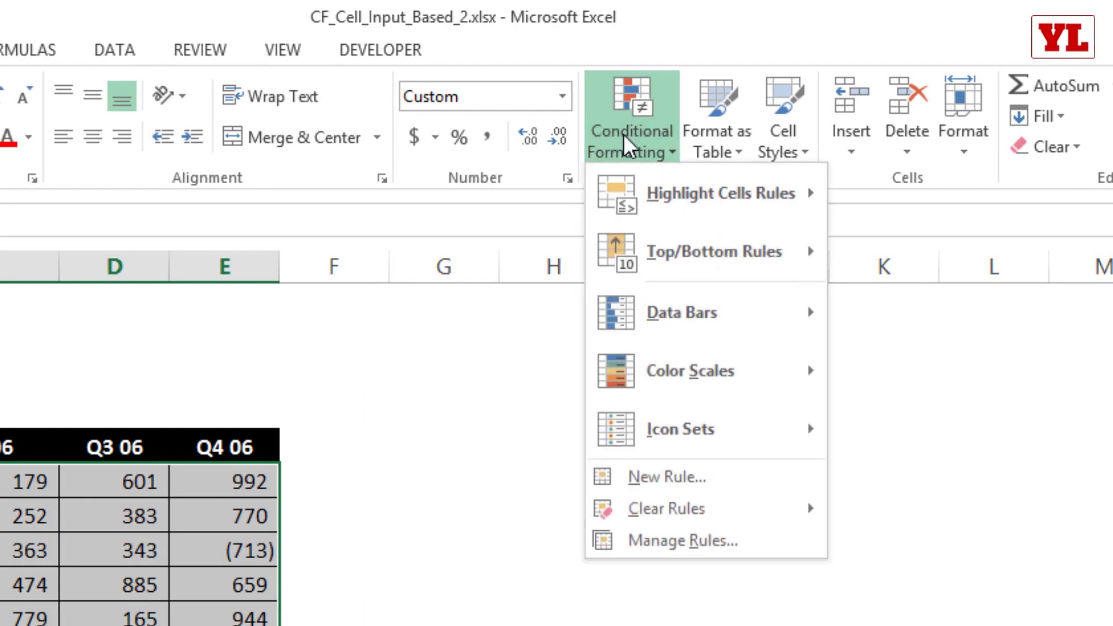
pyautogui.click(625, 477)
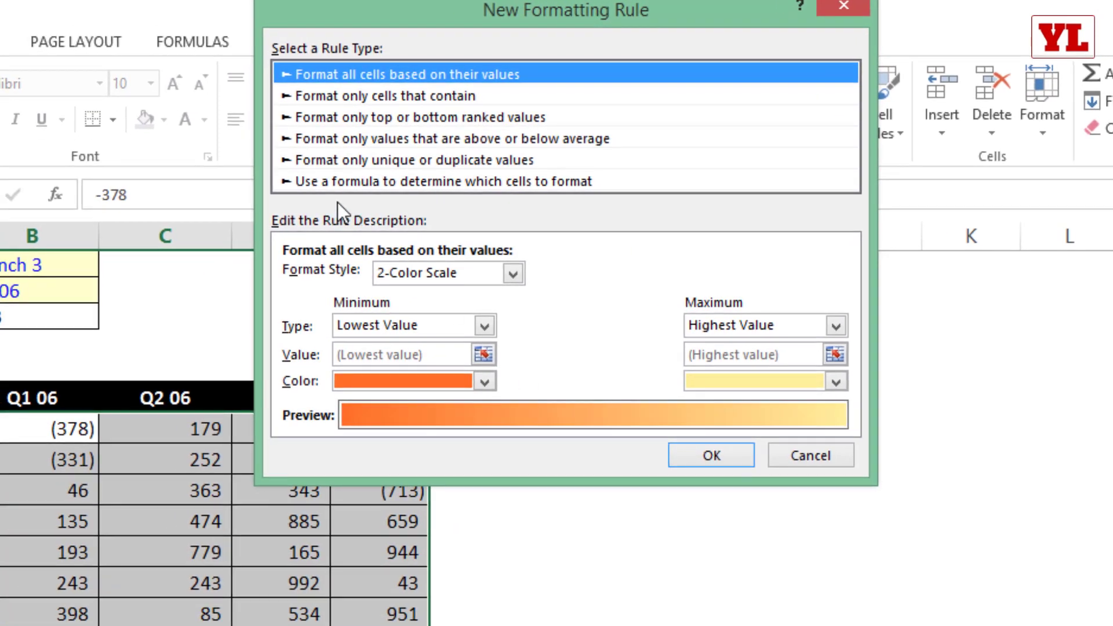
pyautogui.click(325, 184)
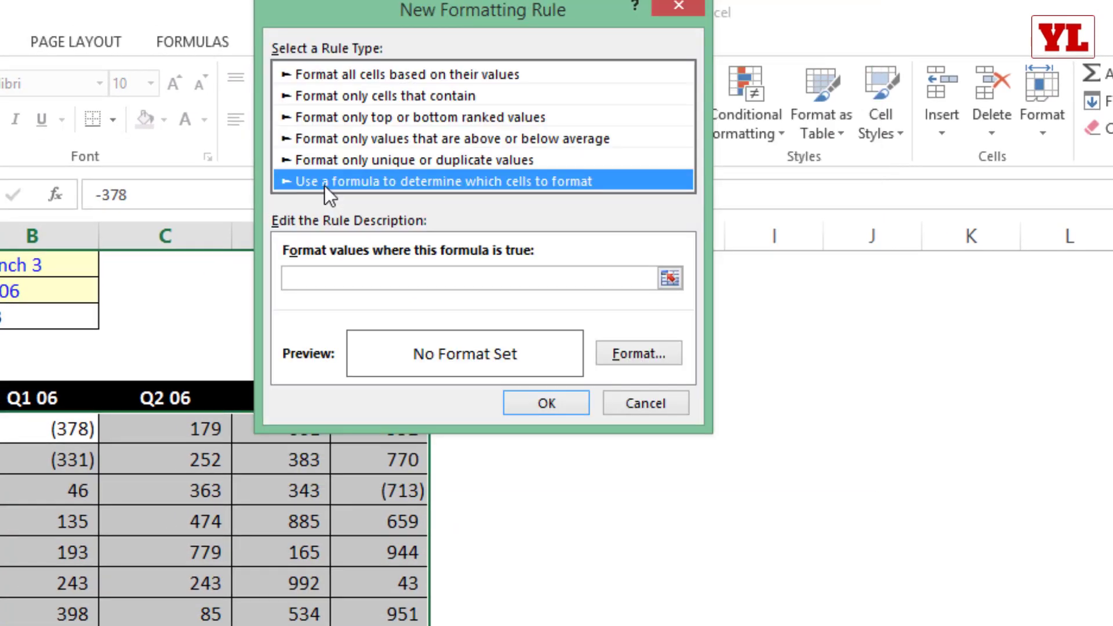
pyautogui.moveTo(405, 2); pyautogui.dragTo(405, 184)
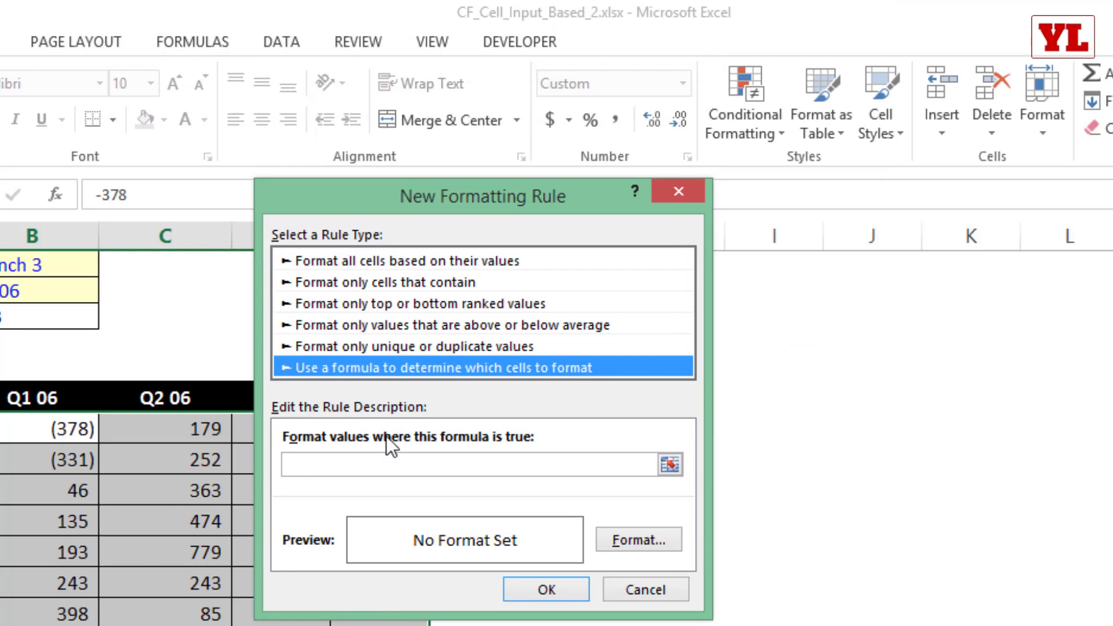
pyautogui.click(365, 468)
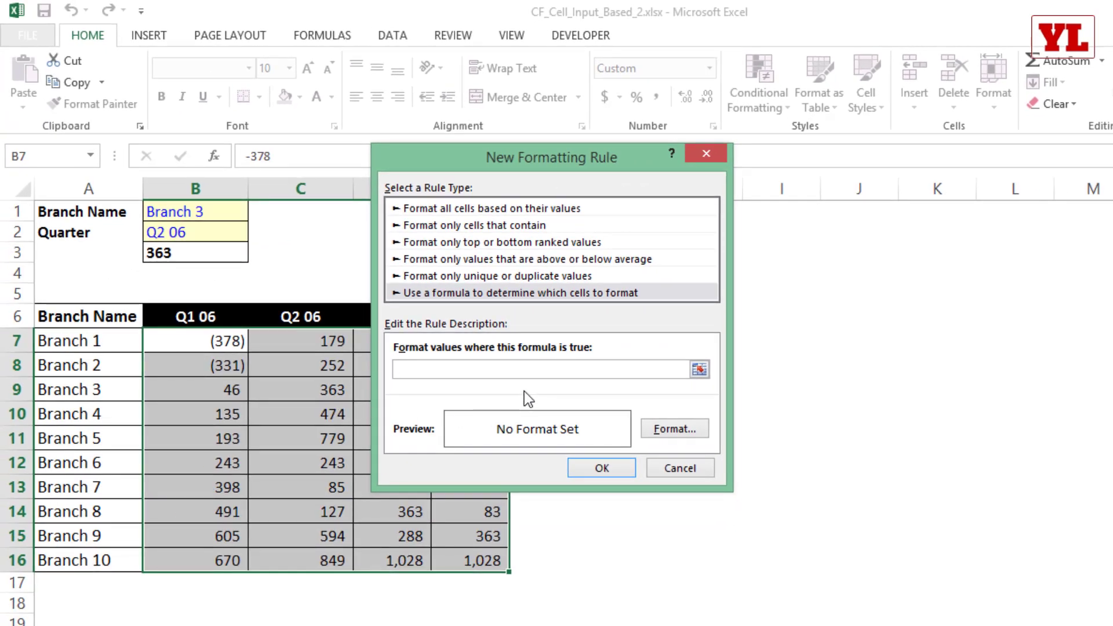
# Enter the rule formula =AND($A7=$B$1,B$6=$B$2) to match both the chosen branch and the chosen quarter
pyautogui.write('=AND(')
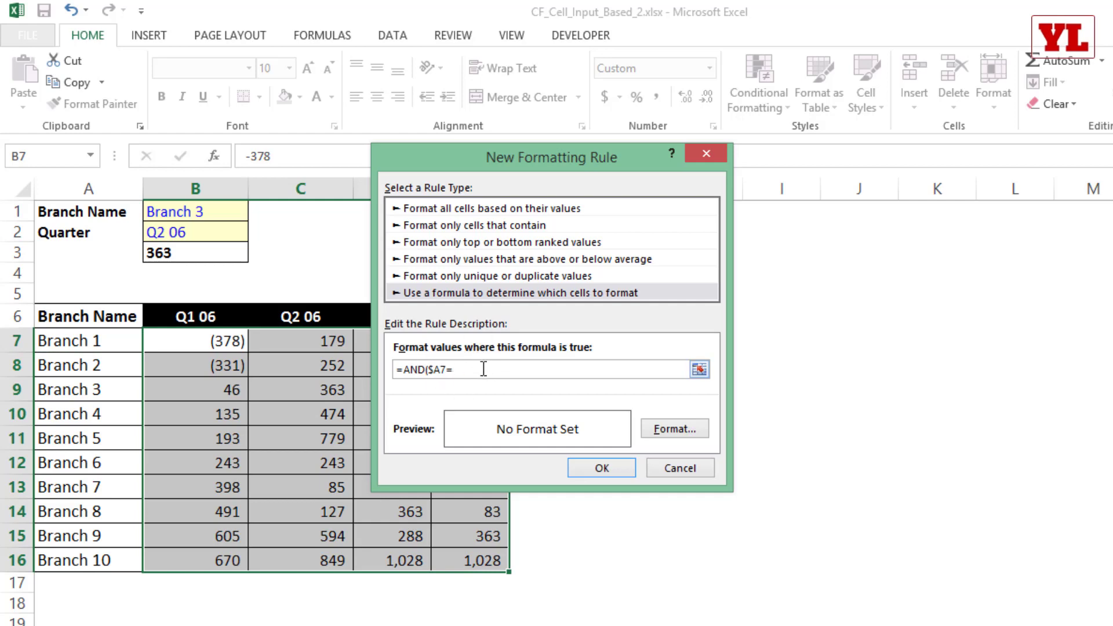
pyautogui.click(201, 211)
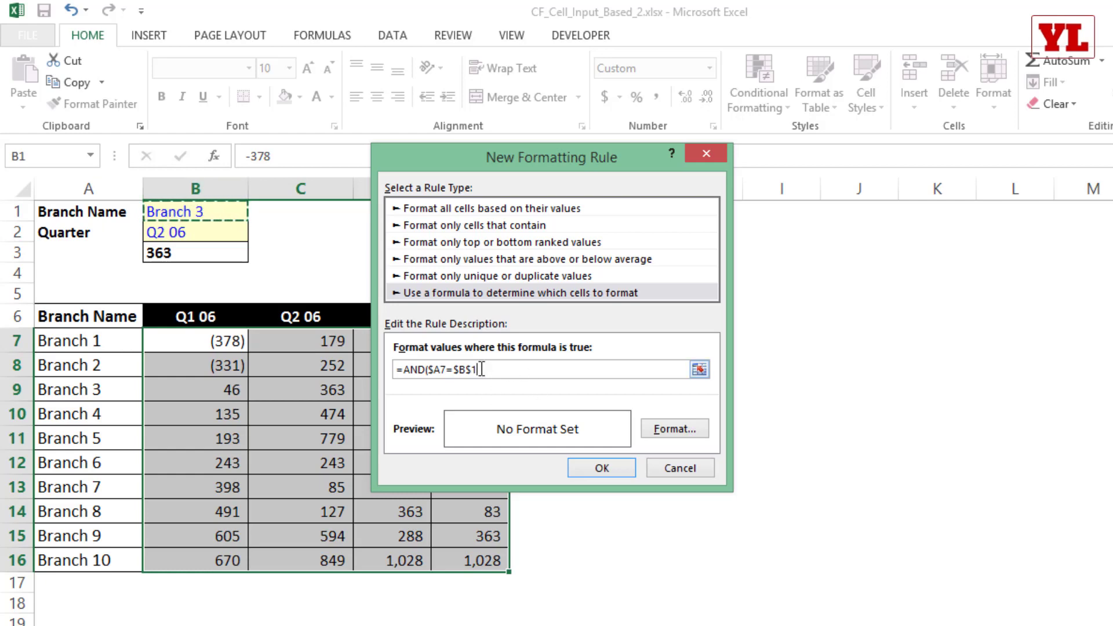
pyautogui.write(',')
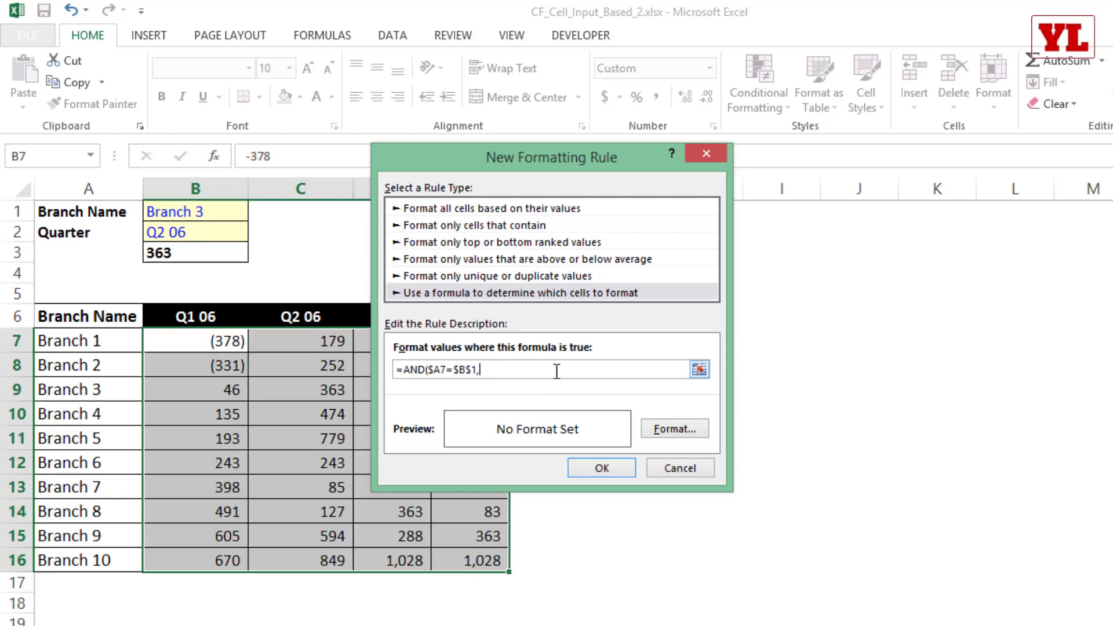
pyautogui.click(191, 314)
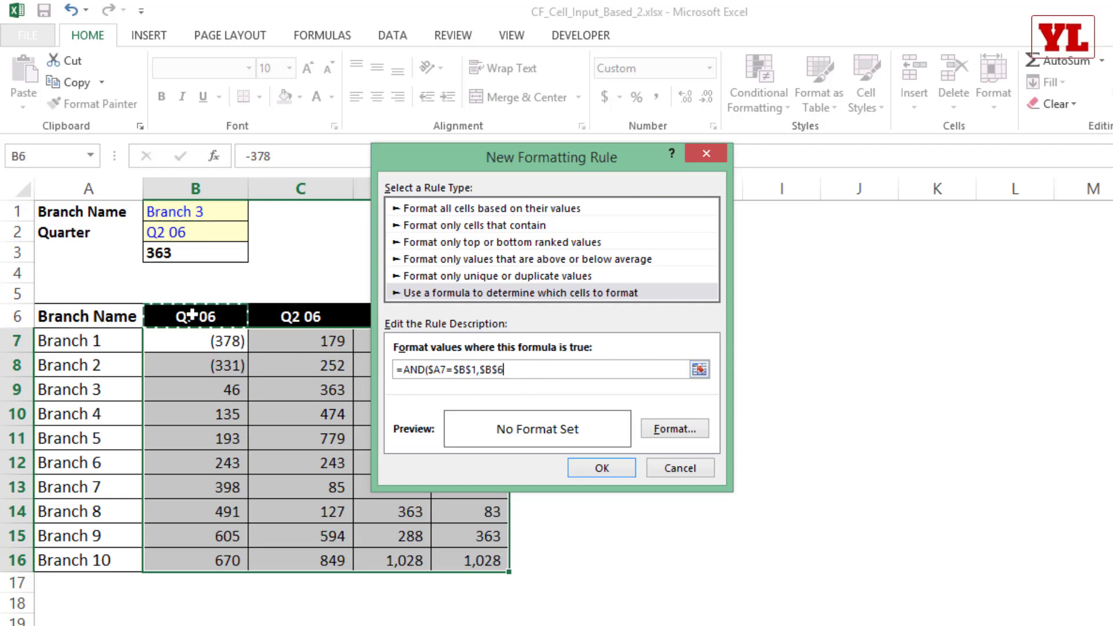
pyautogui.click(287, 316)
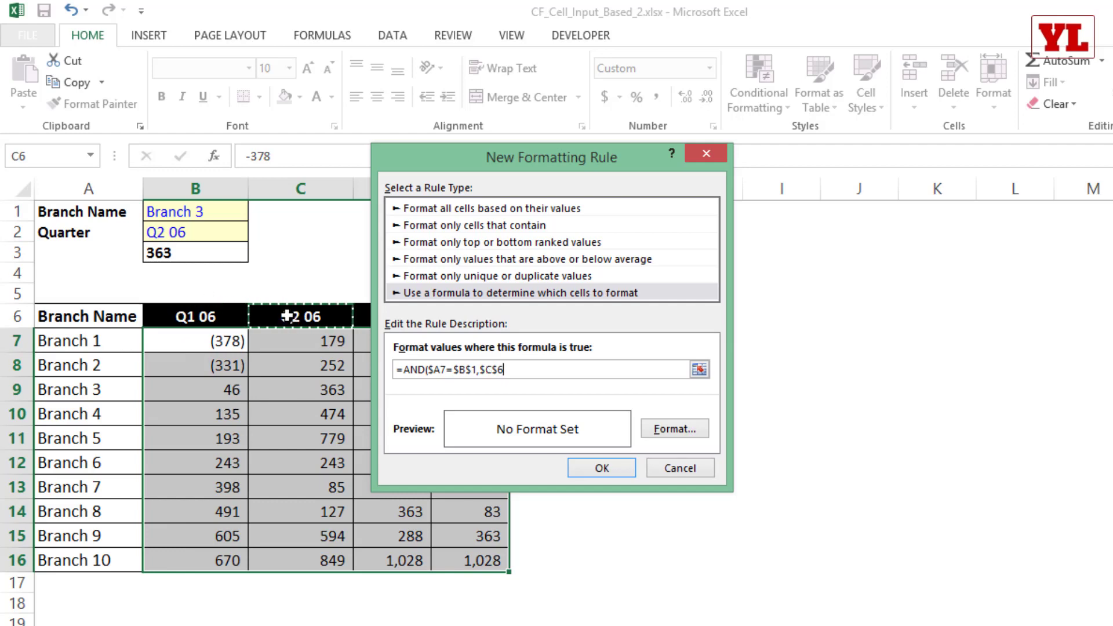
pyautogui.click(184, 315)
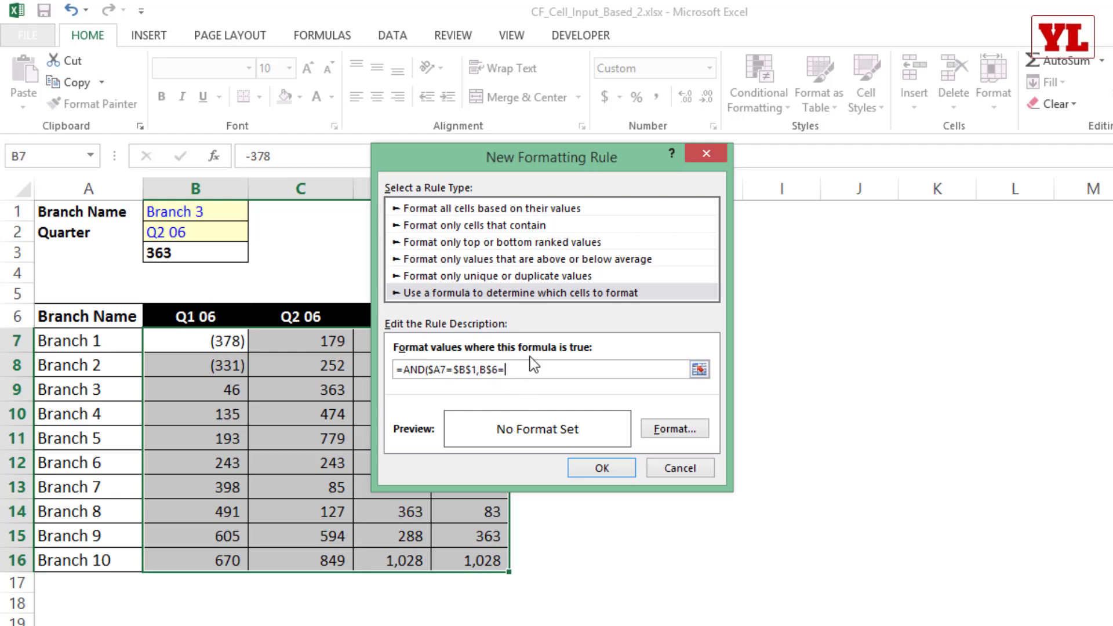
pyautogui.click(199, 232)
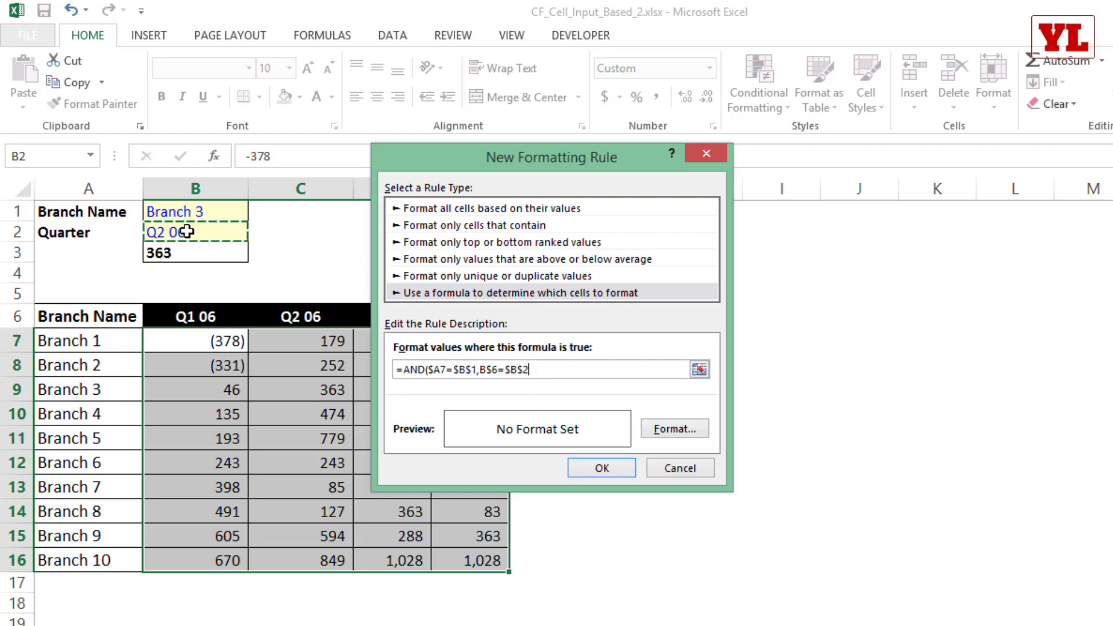
pyautogui.write(')')
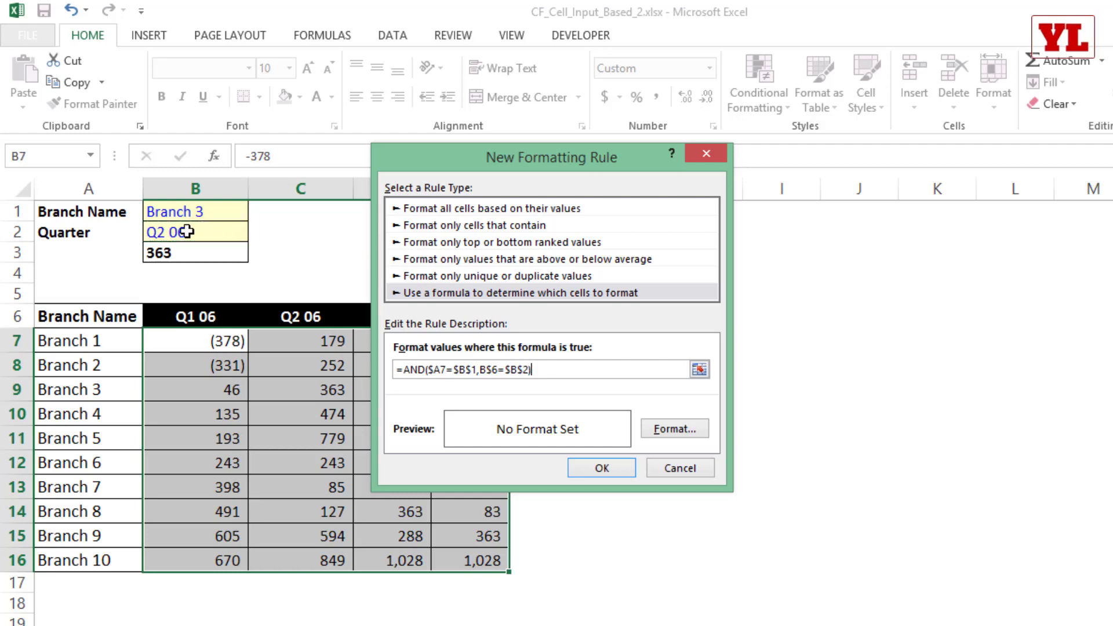
# Give the AND formula rule a medium blue fill and apply it to B7:E16
pyautogui.click(653, 423)
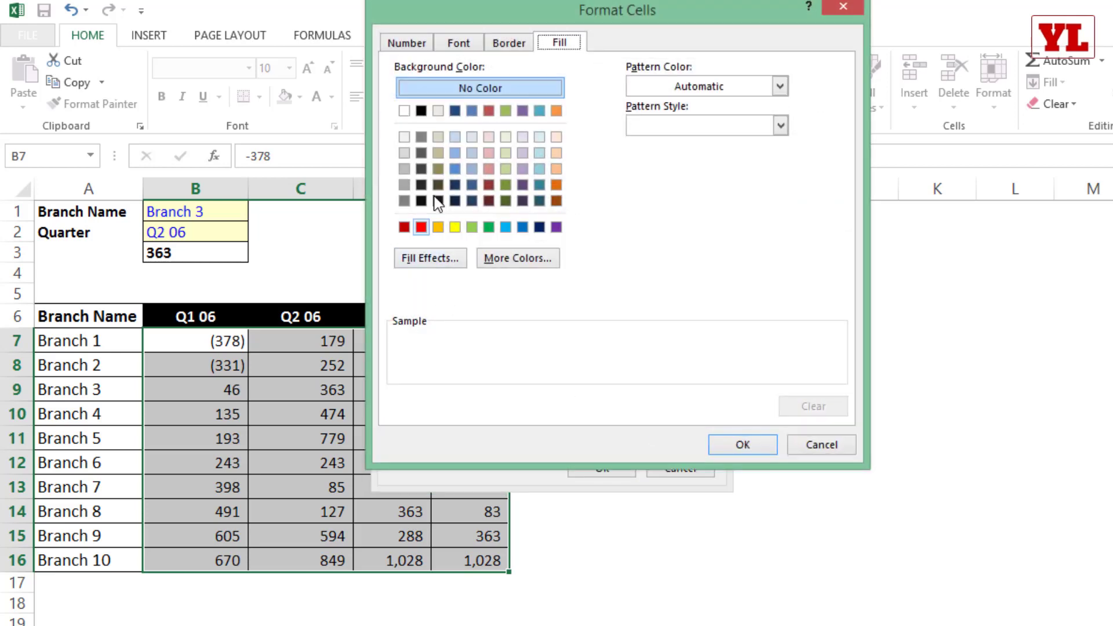
pyautogui.click(472, 168)
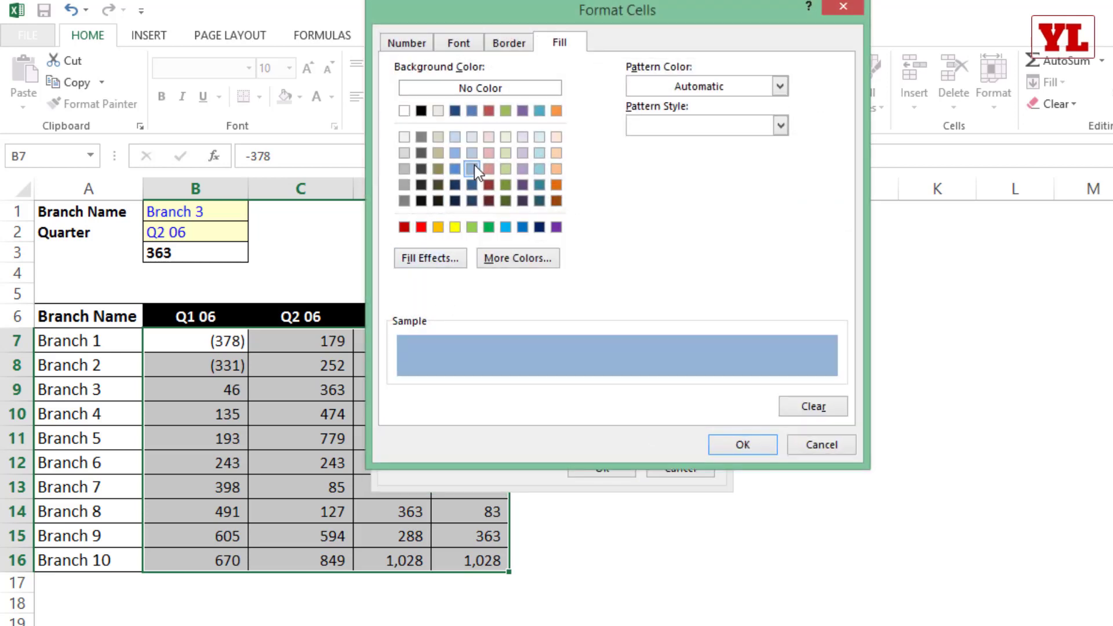
pyautogui.click(741, 446)
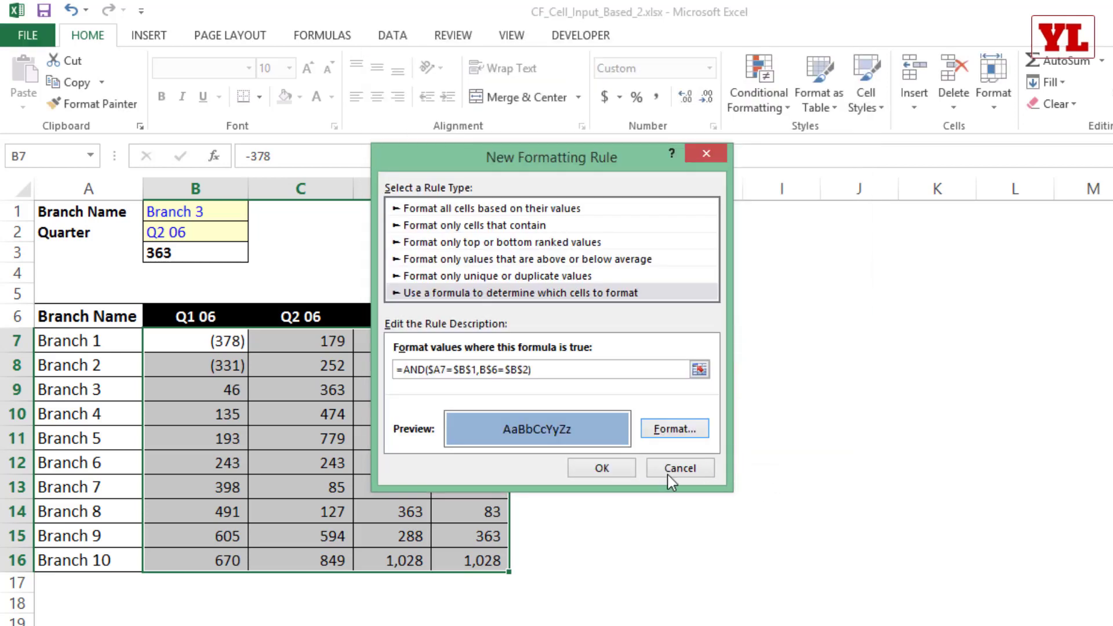
pyautogui.click(589, 465)
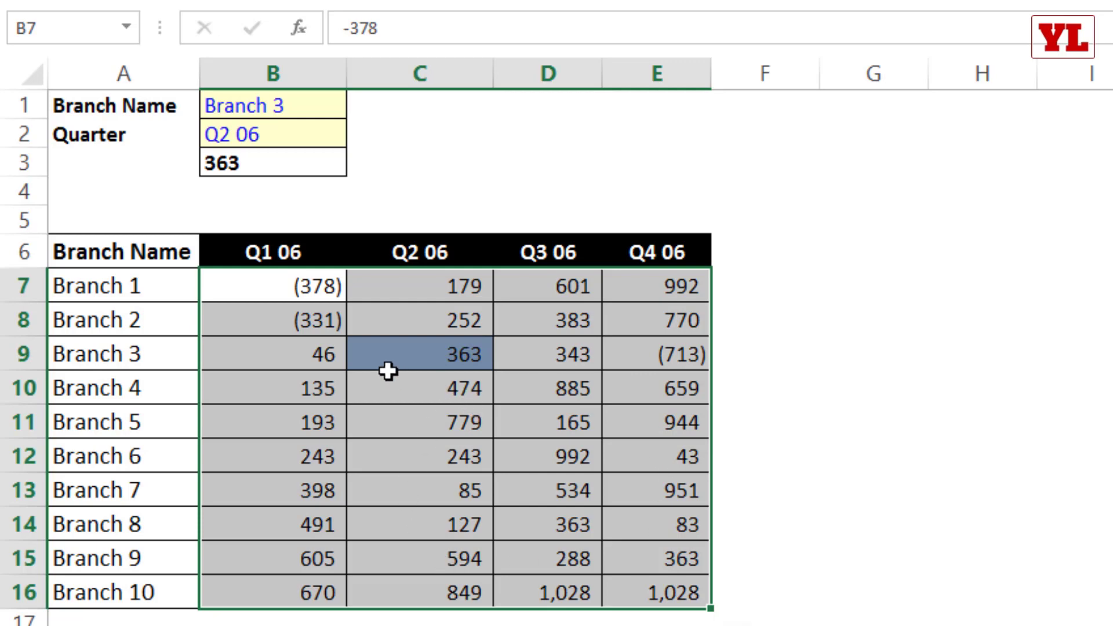
# Check the highlighted cell C9 against its quarter header in C6 and its branch name in A9
pyautogui.click(419, 353)
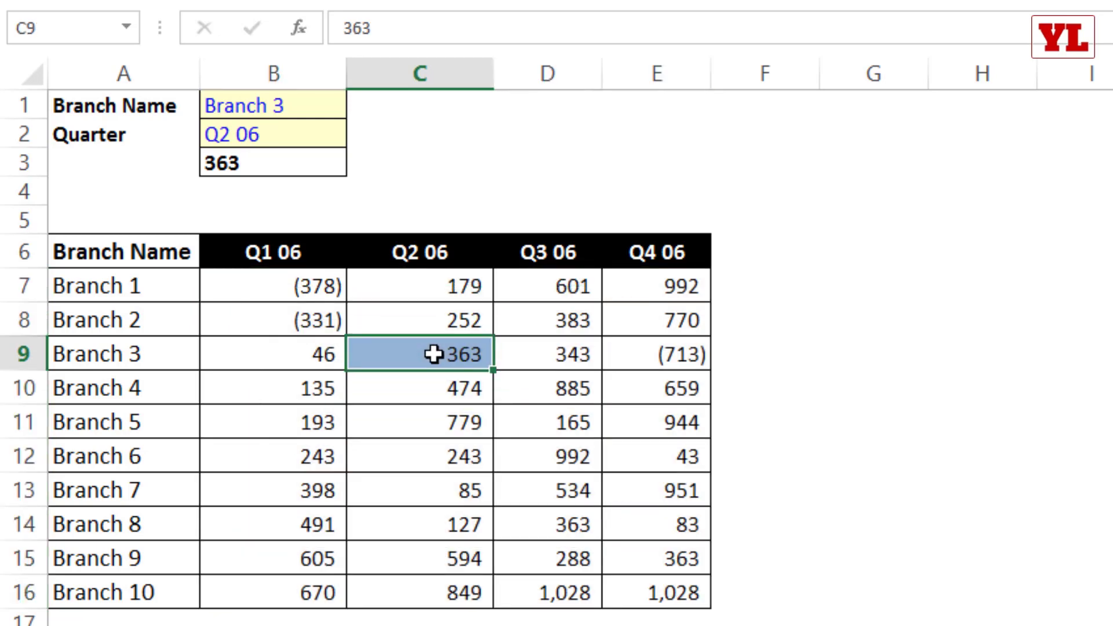
pyautogui.click(435, 246)
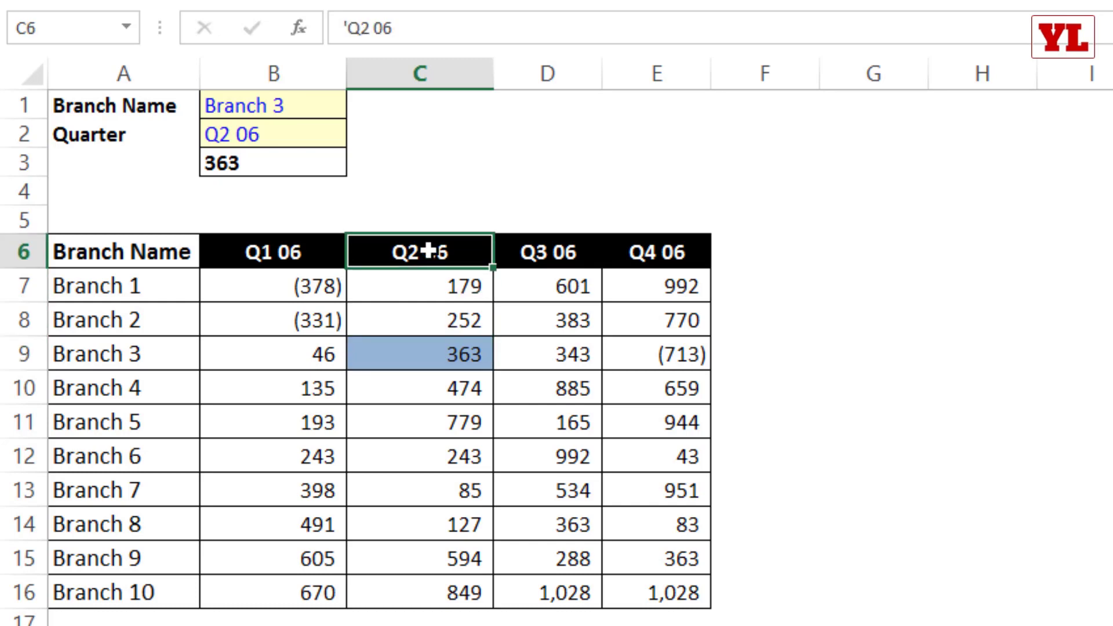
pyautogui.click(151, 348)
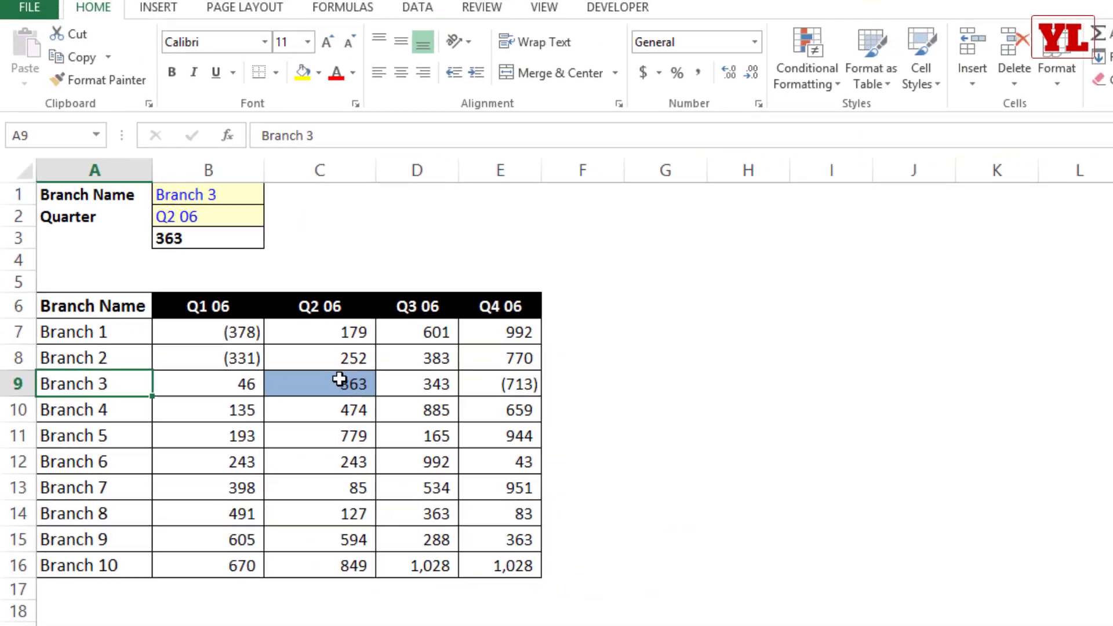
# Review the formatting rules for this worksheet and open the AND formula rule for editing
pyautogui.click(759, 107)
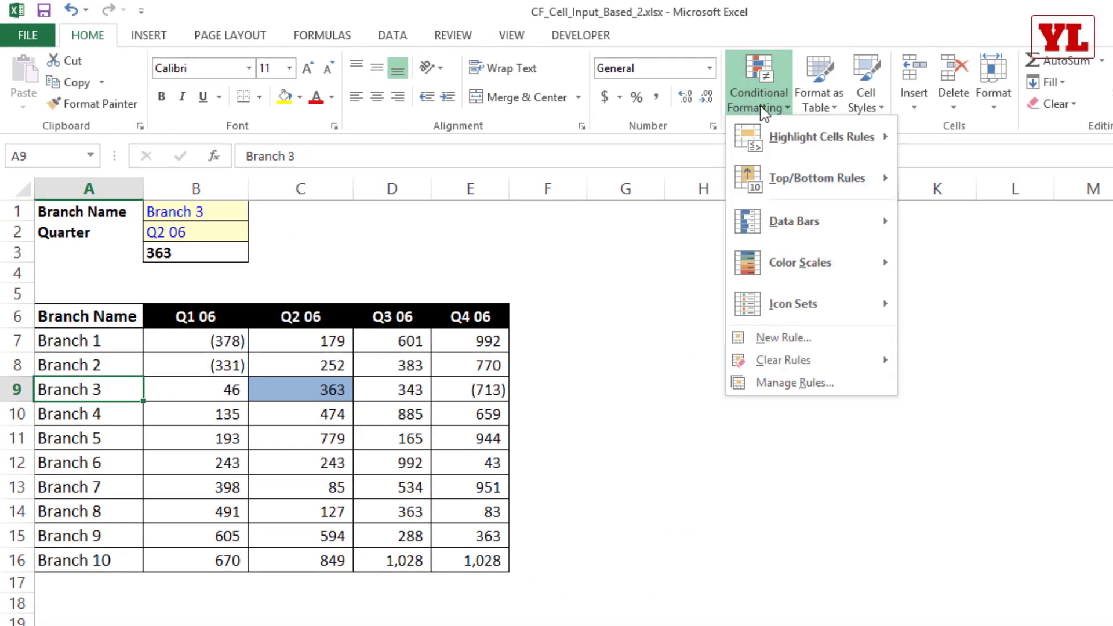
pyautogui.click(777, 385)
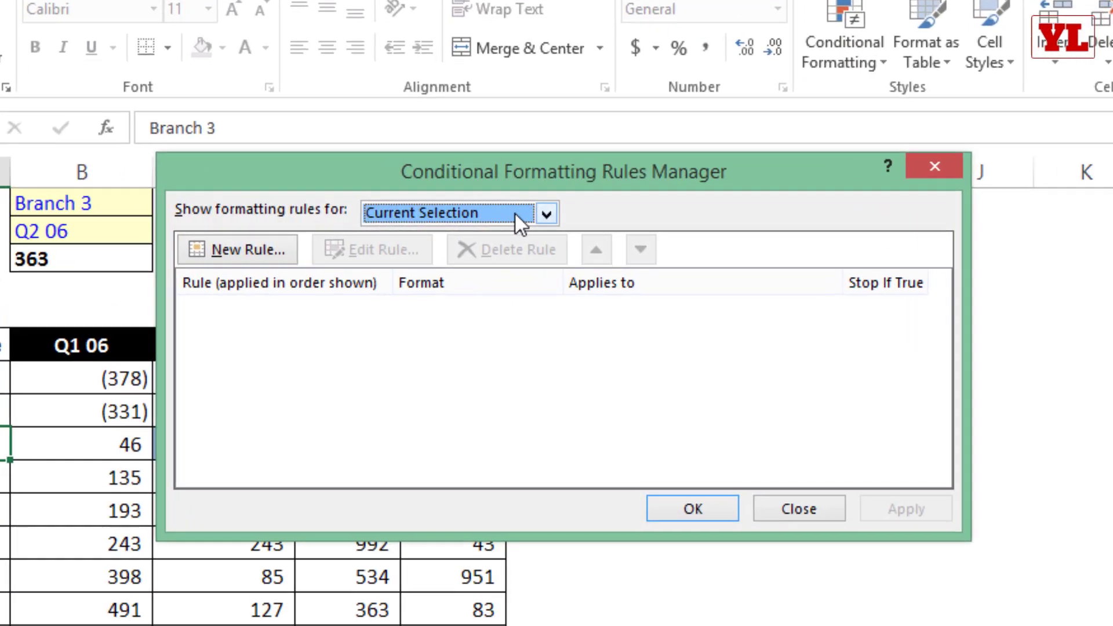
pyautogui.click(514, 216)
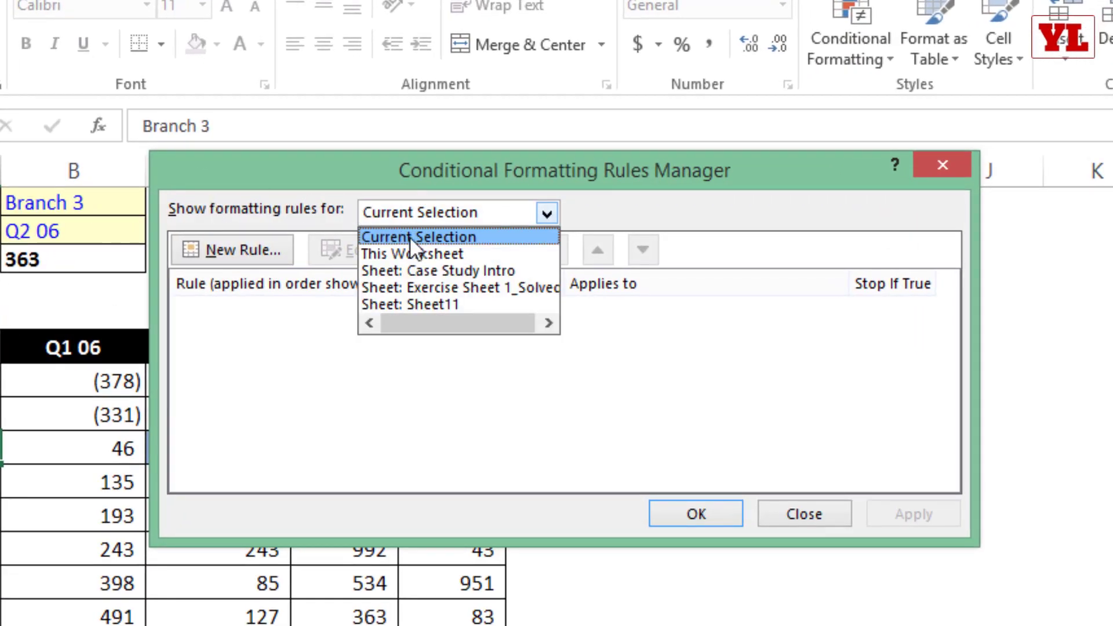
pyautogui.click(420, 254)
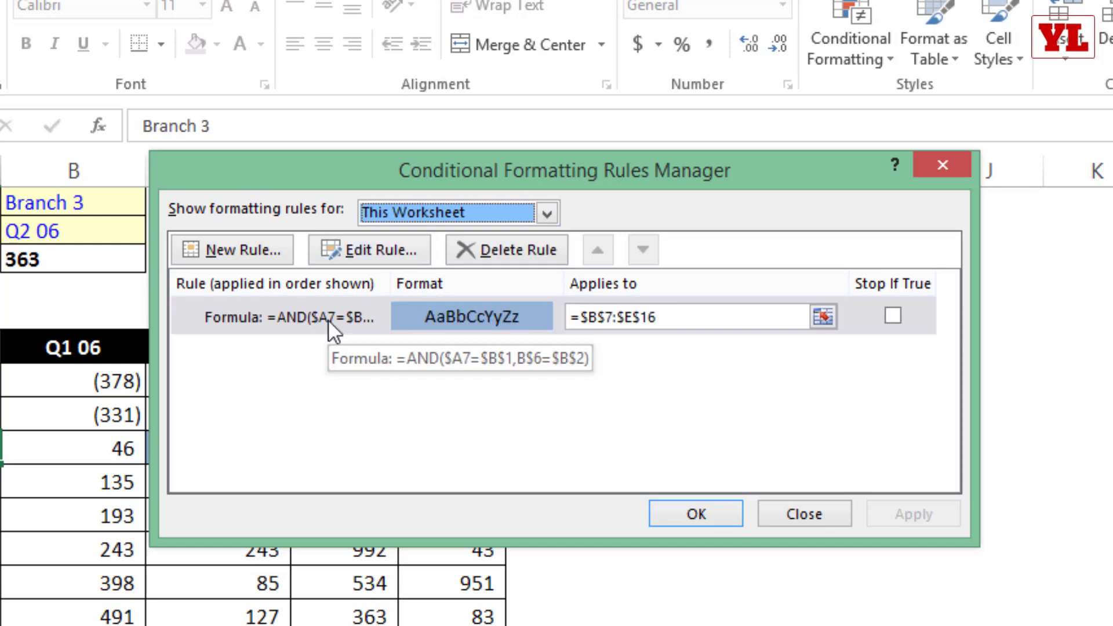
pyautogui.click(313, 317)
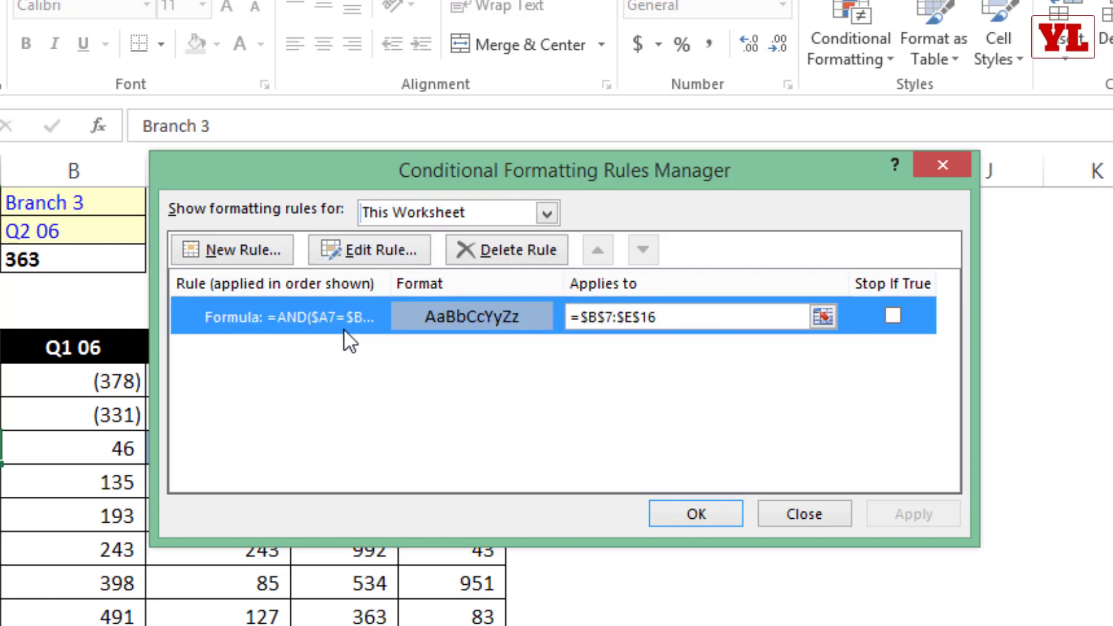
pyautogui.click(367, 254)
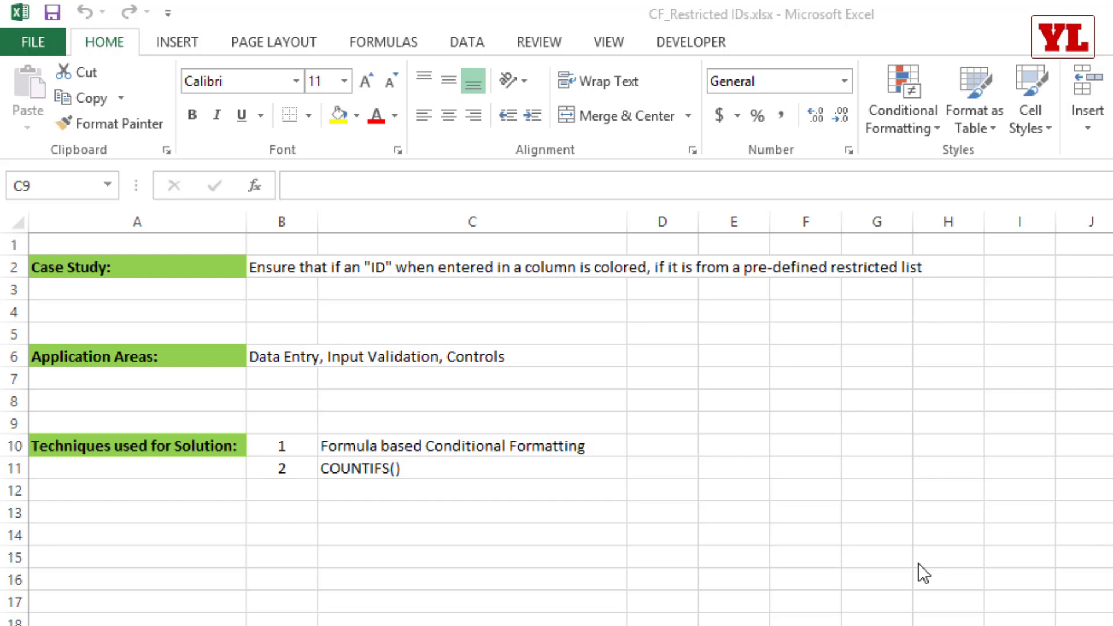
# In the CF_Restricted IDs workbook, go to the restricted IDs sheet and enter 1950 as the first ID in D2
pyautogui.hotkey('ctrl', 'pagedown')
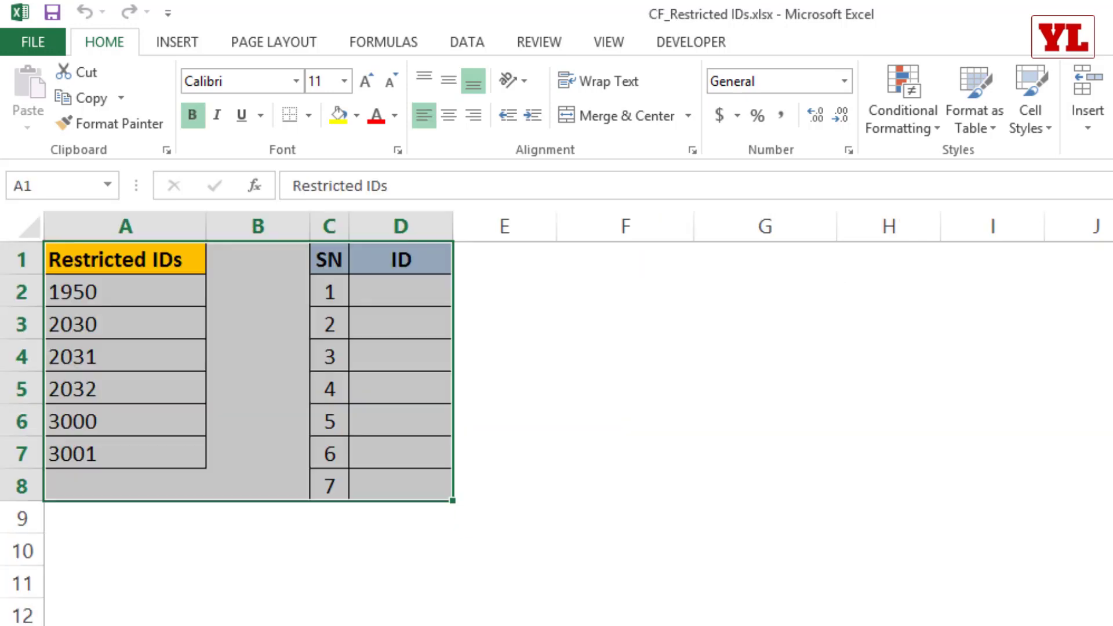
pyautogui.moveTo(156, 290); pyautogui.dragTo(152, 461)
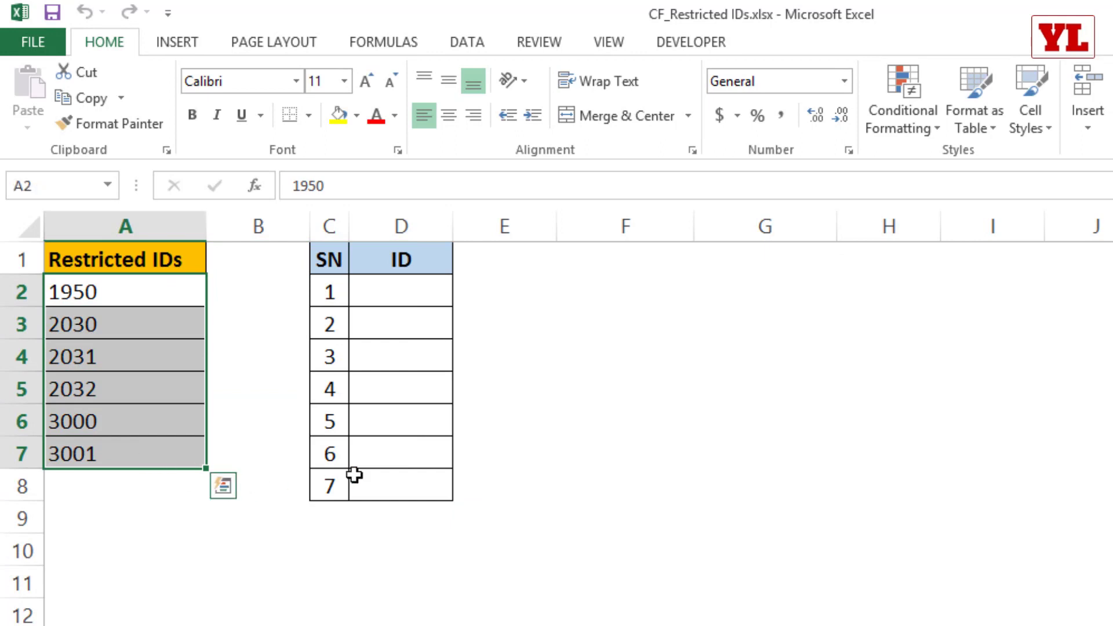
pyautogui.click(413, 297)
pyautogui.write('19')
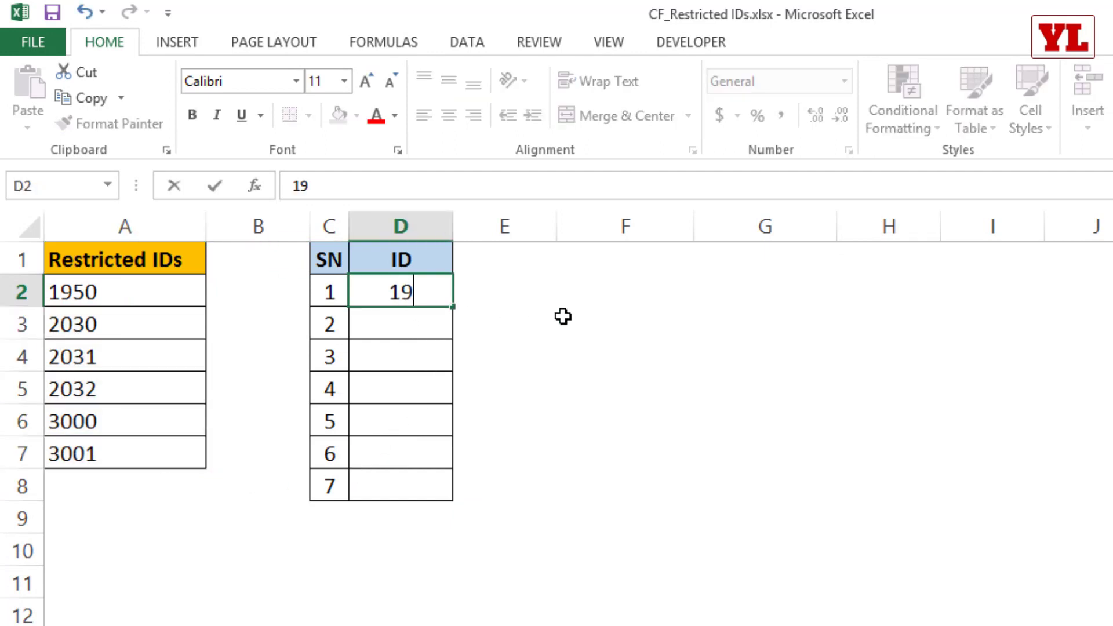
pyautogui.write('50')
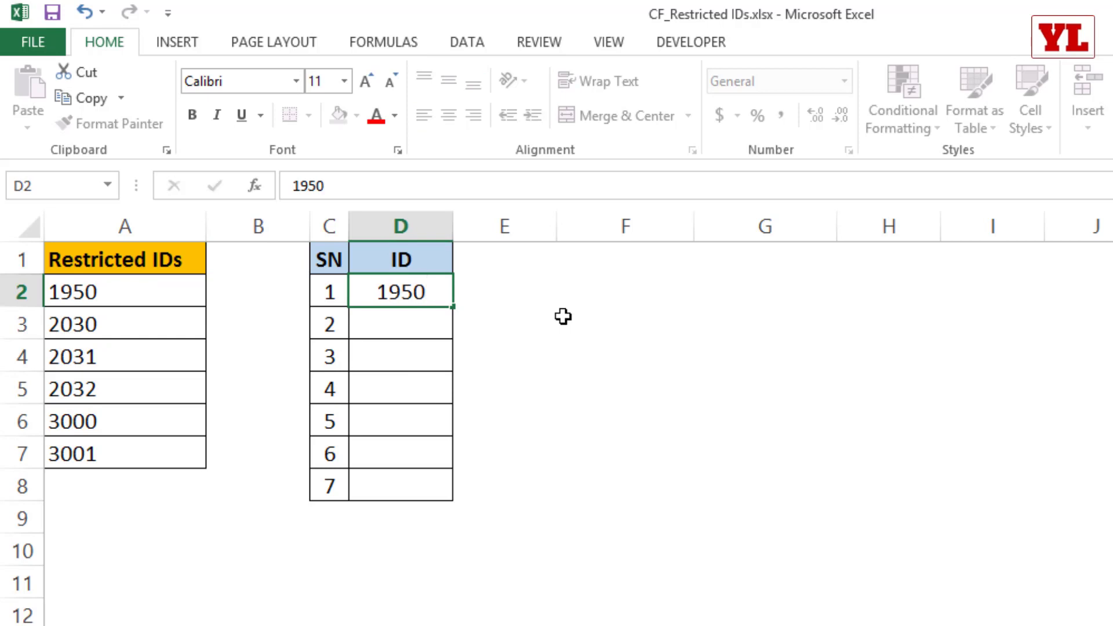
pyautogui.press('Return')
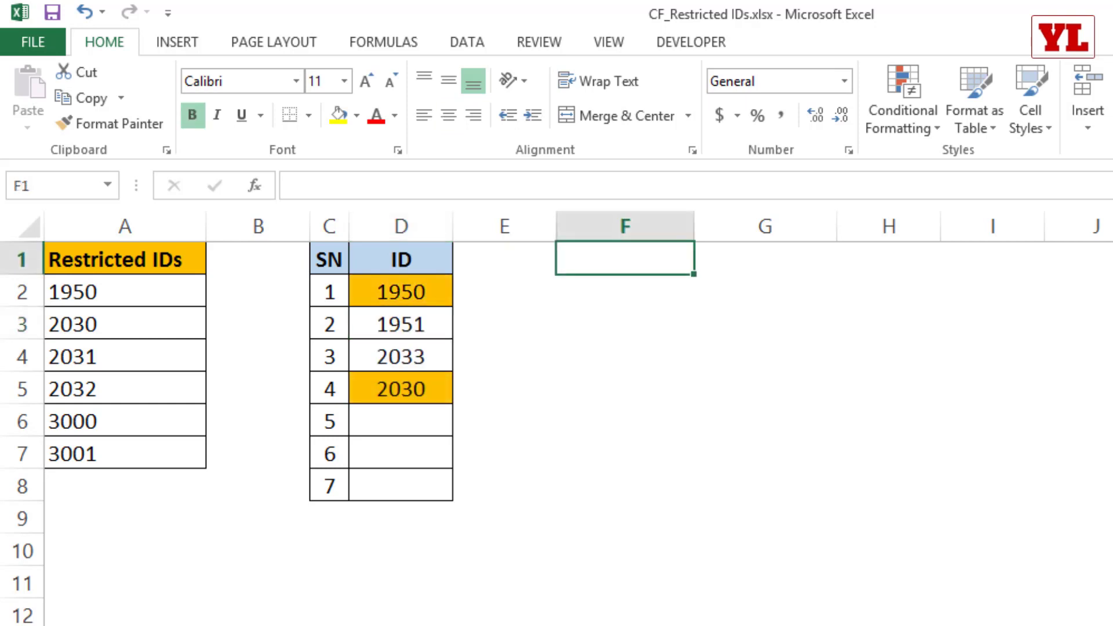
# Test the restricted ID highlighting by entering 3000 in D6 and 3010 in D7, comparing with the list in A2:A7
pyautogui.click(129, 289)
pyautogui.click(121, 320)
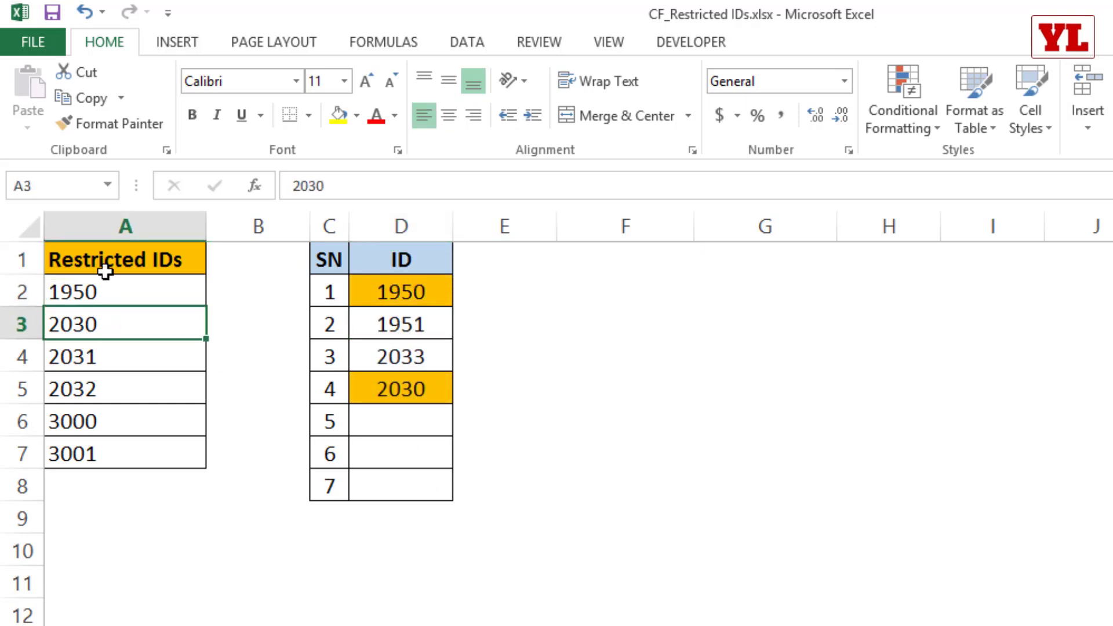
pyautogui.click(122, 421)
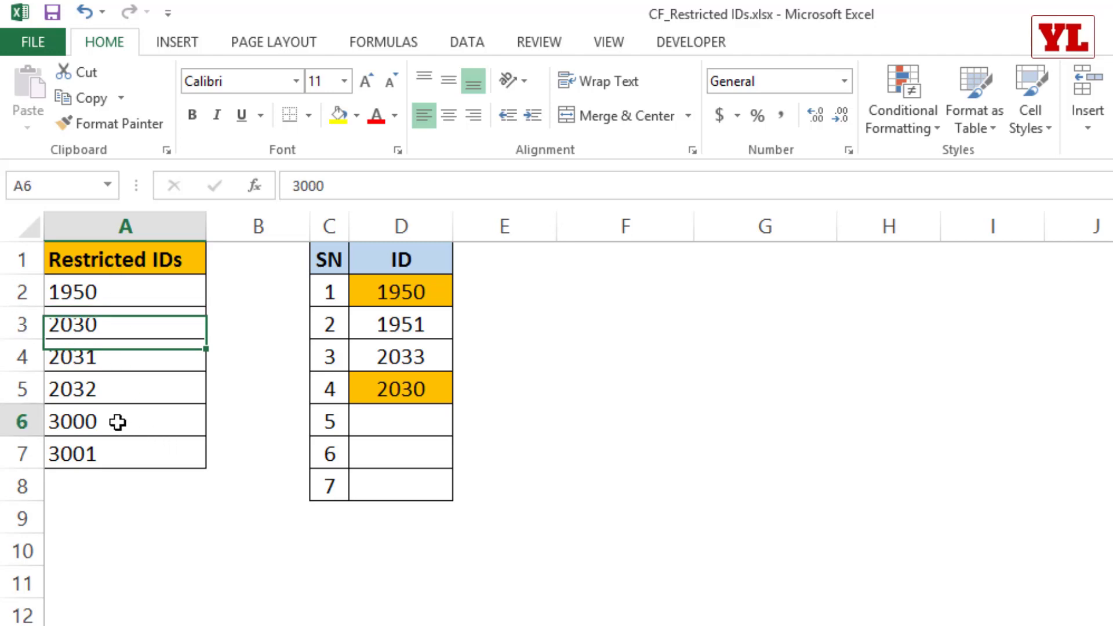
pyautogui.click(403, 424)
pyautogui.write('3000')
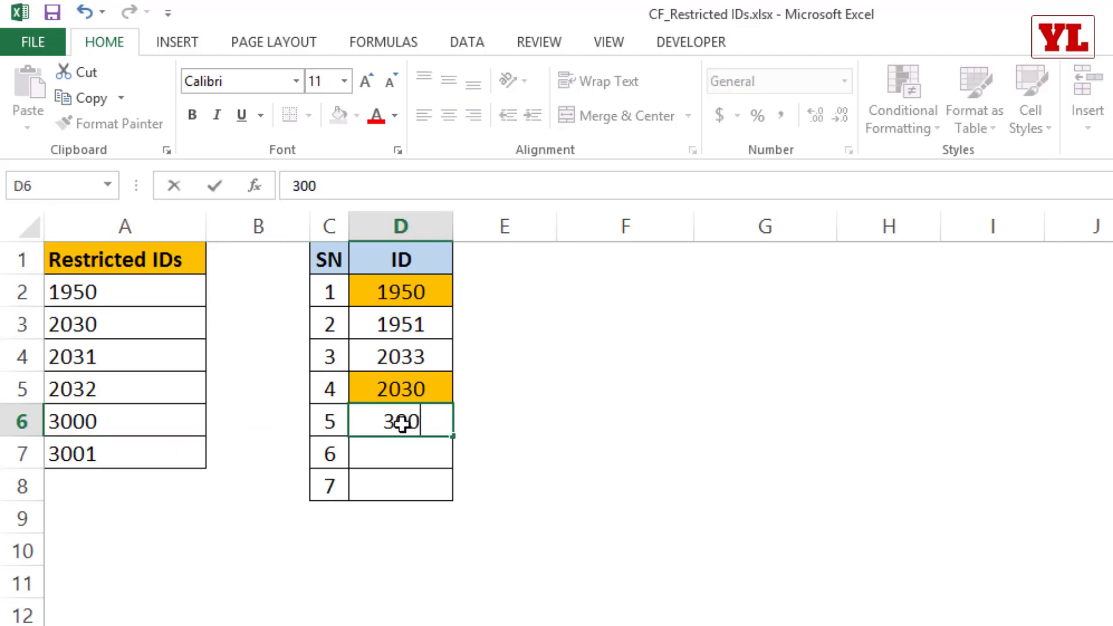
pyautogui.press('Return')
pyautogui.write('3010')
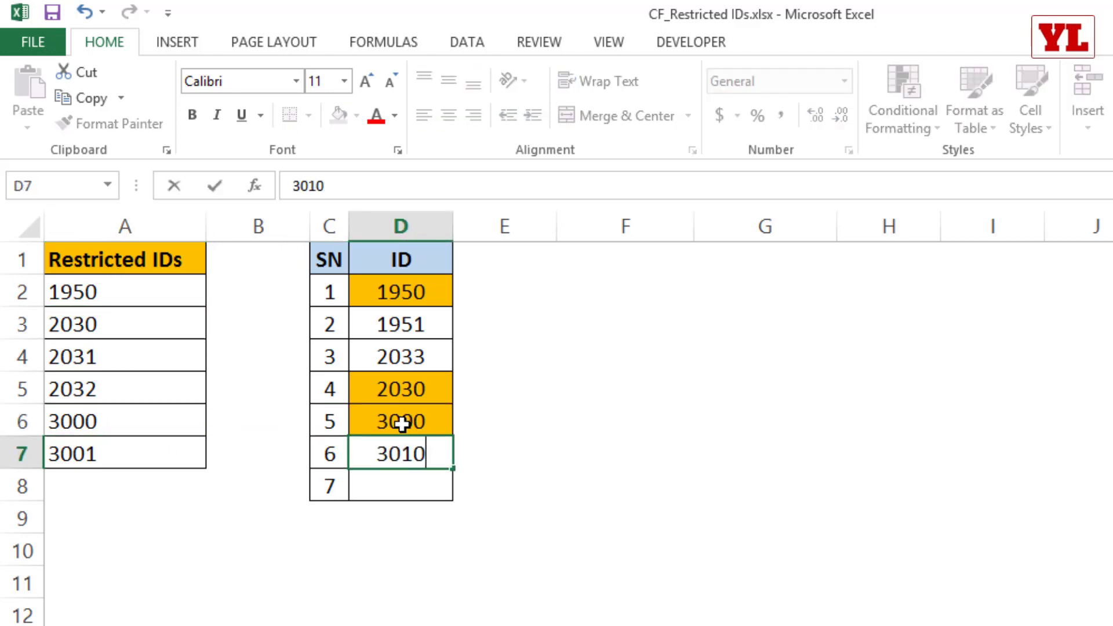
pyautogui.press('Tab')
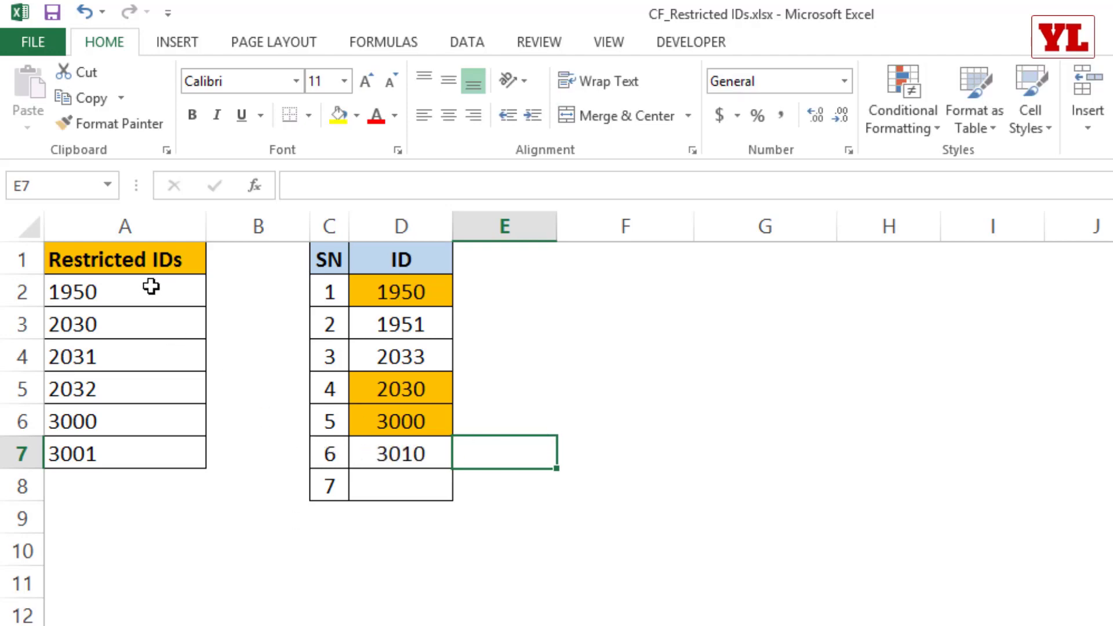
pyautogui.moveTo(151, 285); pyautogui.dragTo(116, 451)
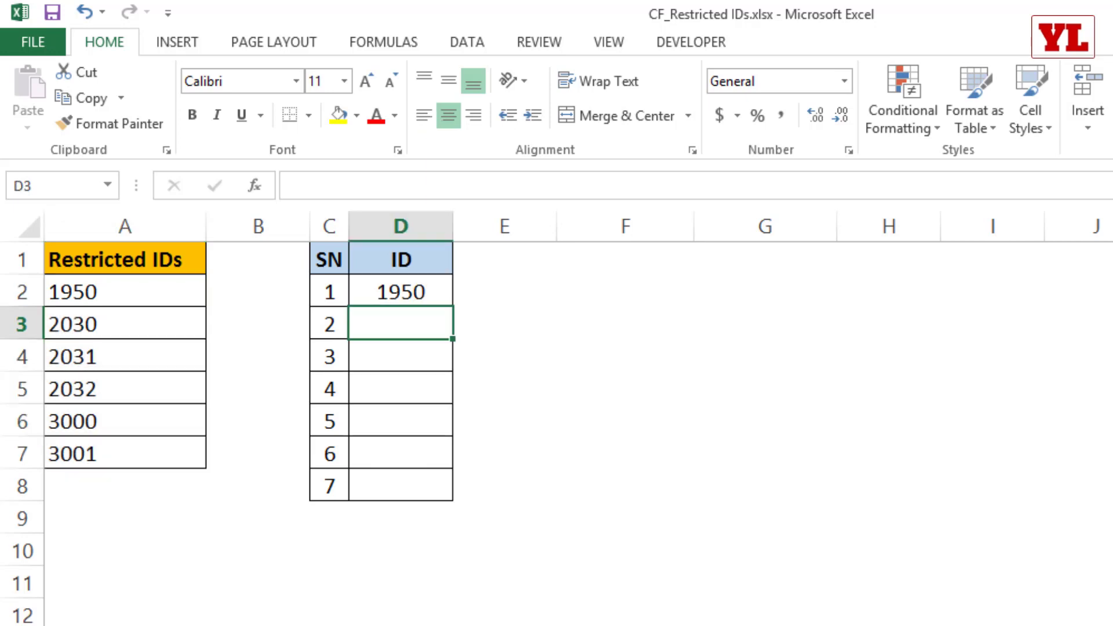
# Enter =COUNTIFS($A$2:$A$7,D2) in E2 to count the first ID's occurrences in the restricted list
pyautogui.click(511, 298)
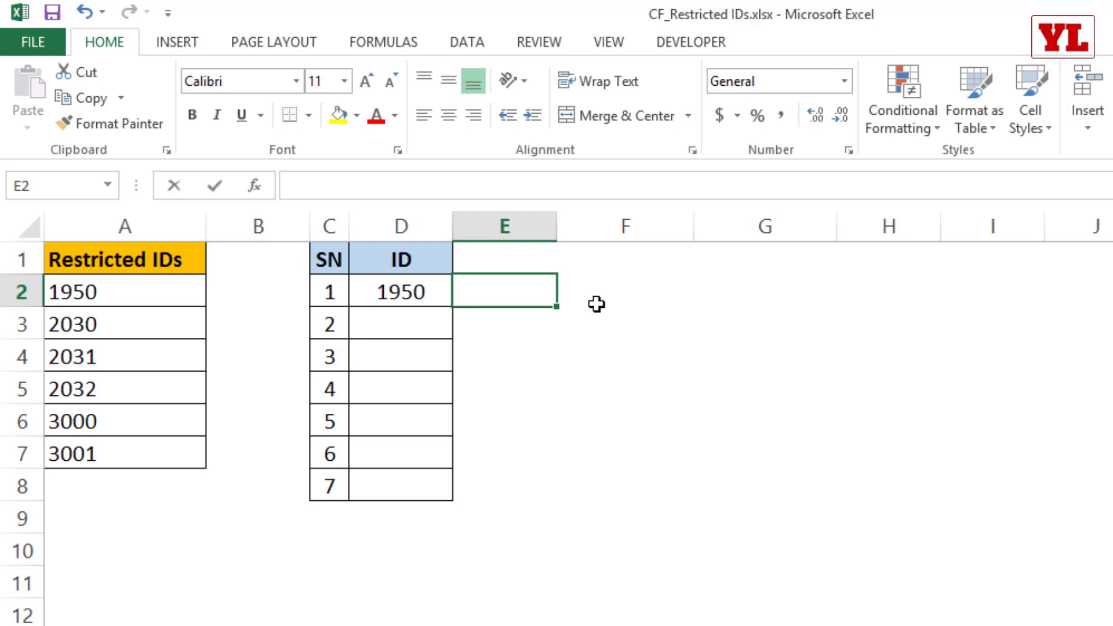
pyautogui.write('=countifs')
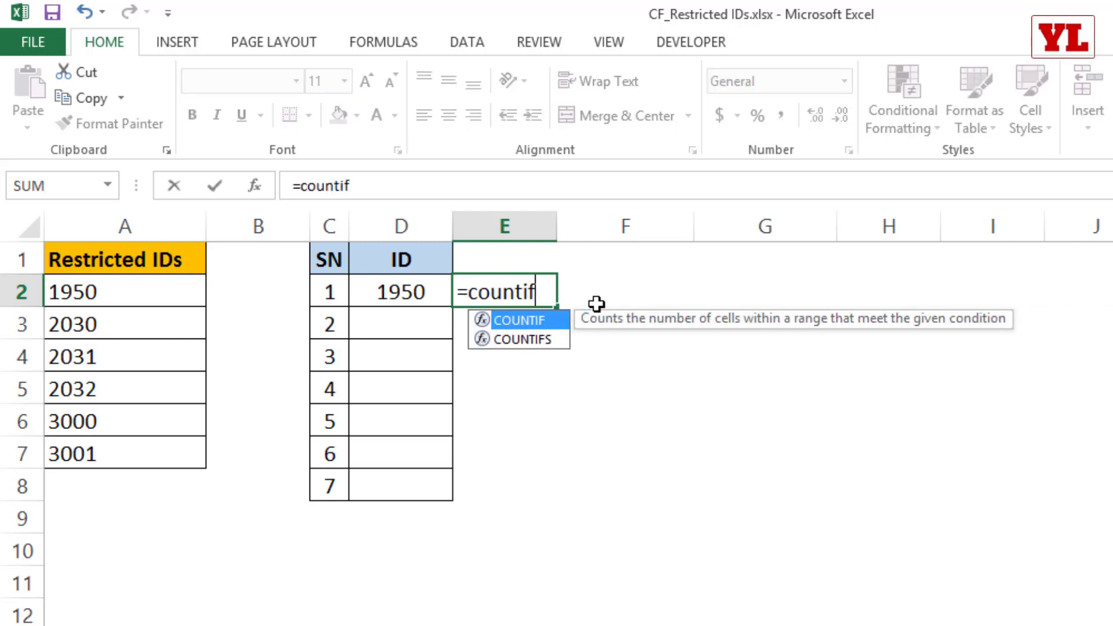
pyautogui.press('Tab')
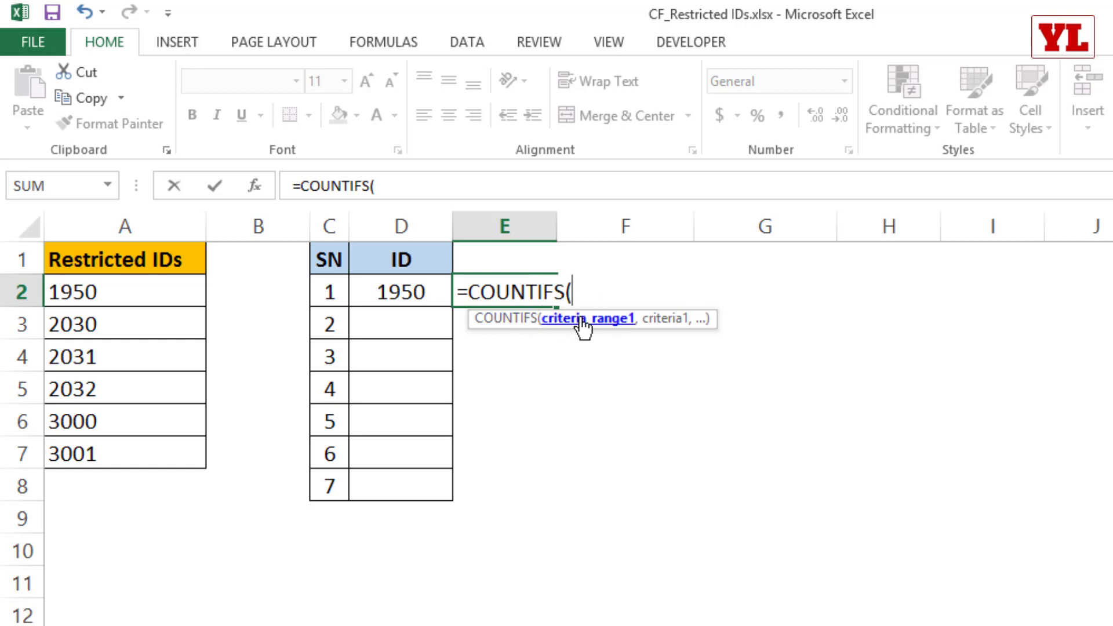
pyautogui.moveTo(109, 290); pyautogui.dragTo(113, 452)
pyautogui.press('F4')
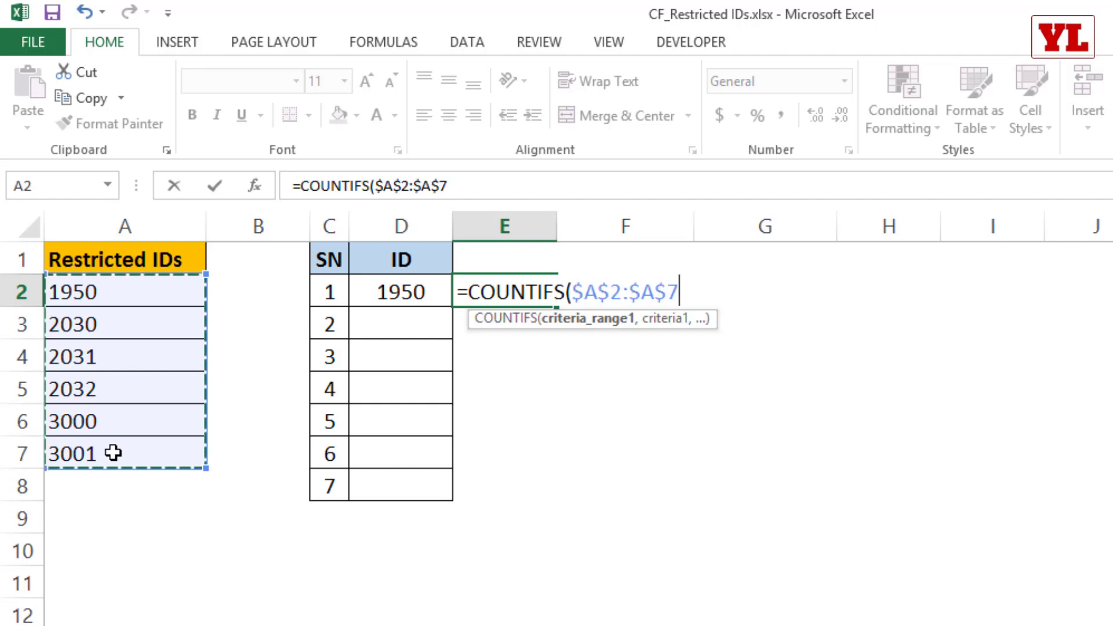
pyautogui.write(',')
pyautogui.click(402, 291)
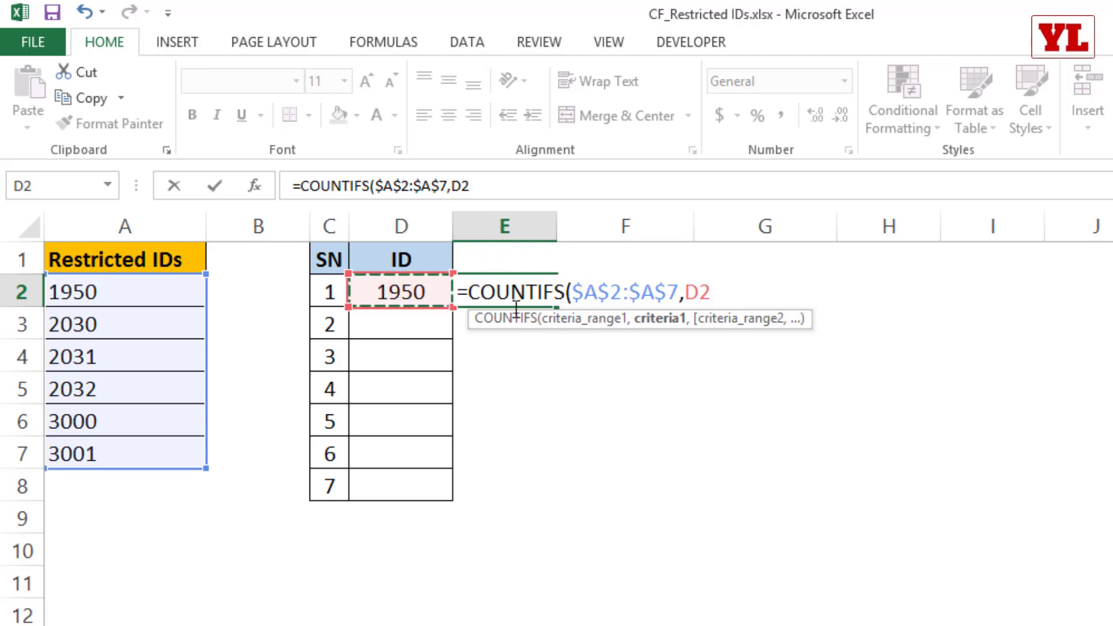
pyautogui.write(')')
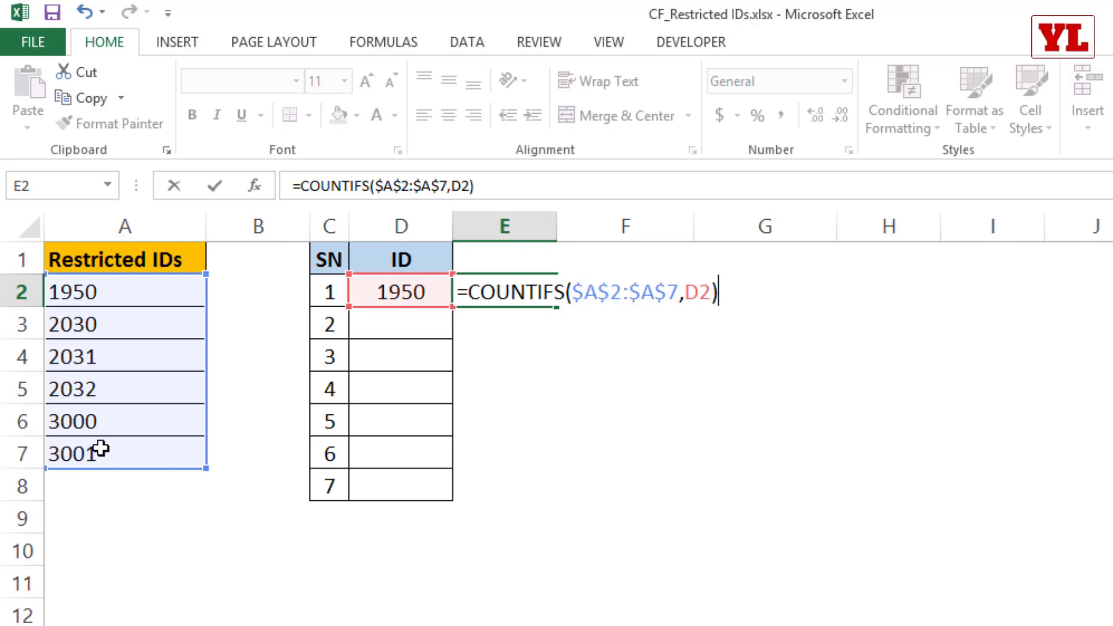
pyautogui.press('Return')
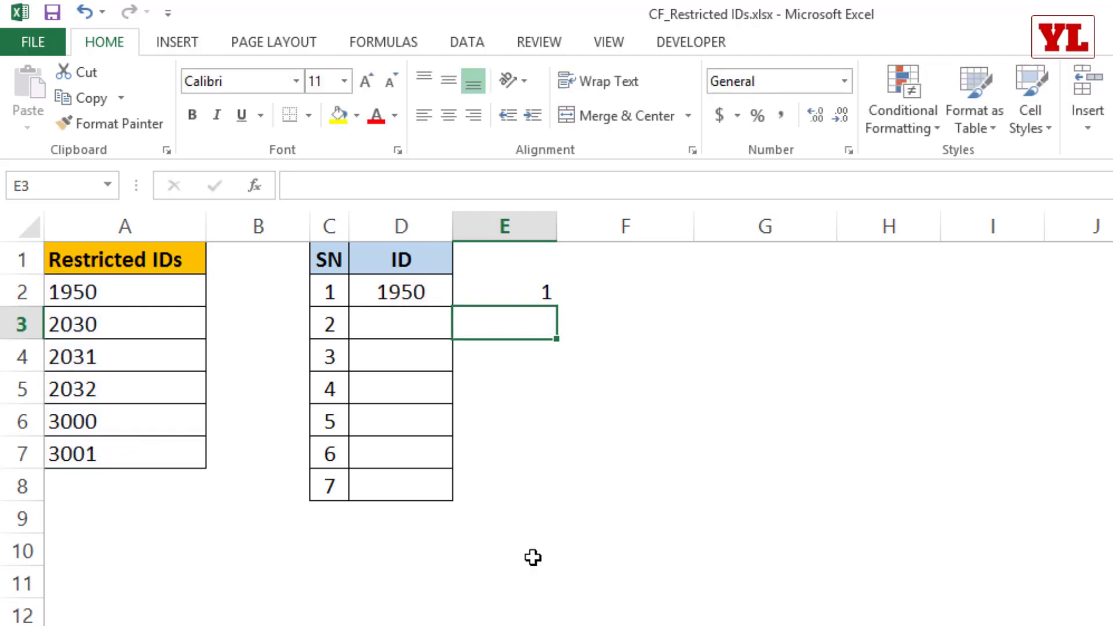
# Delete the trial ID and the COUNTIFS formula from D2:E2
pyautogui.moveTo(443, 292); pyautogui.dragTo(486, 293)
pyautogui.press('Delete')
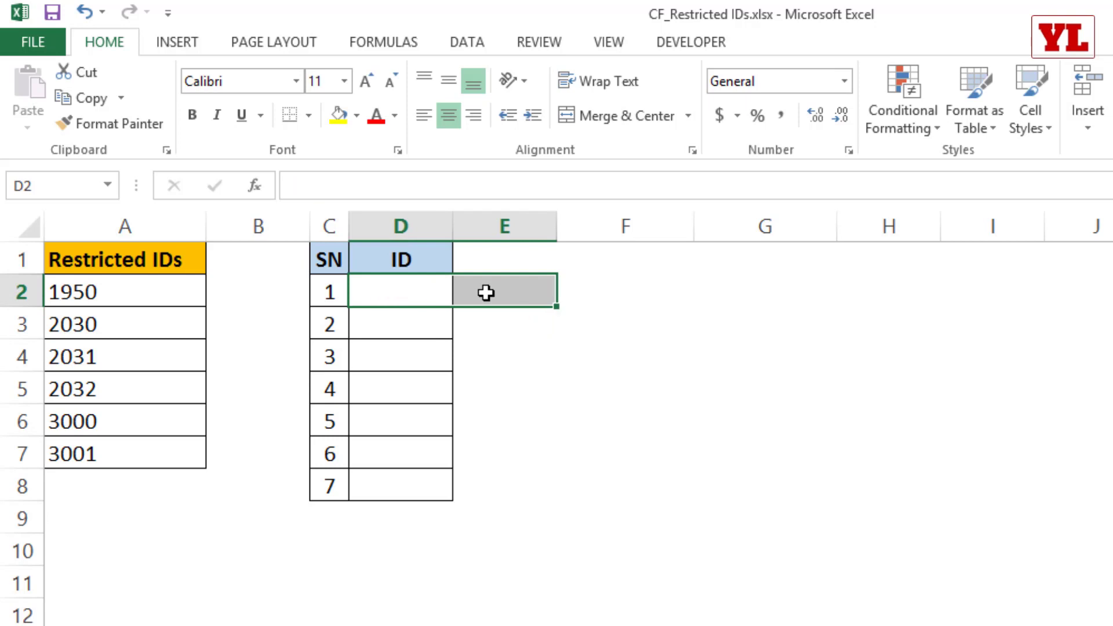
pyautogui.click(529, 341)
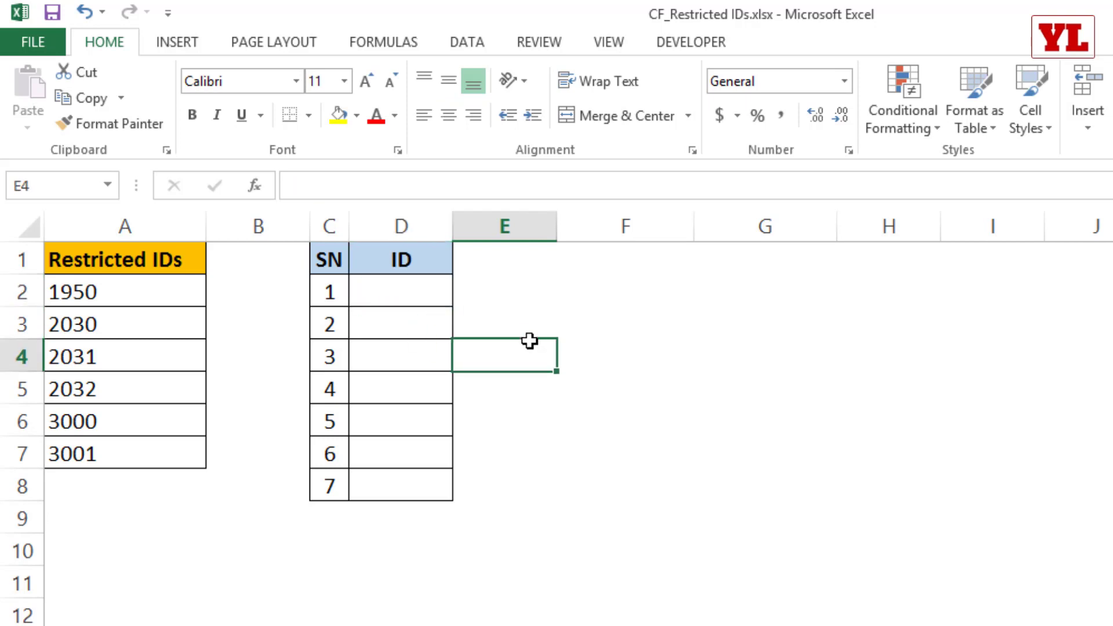
# Examine the first ID entry cell D2 and the restricted IDs in A2:A7 that it is compared with
pyautogui.click(398, 290)
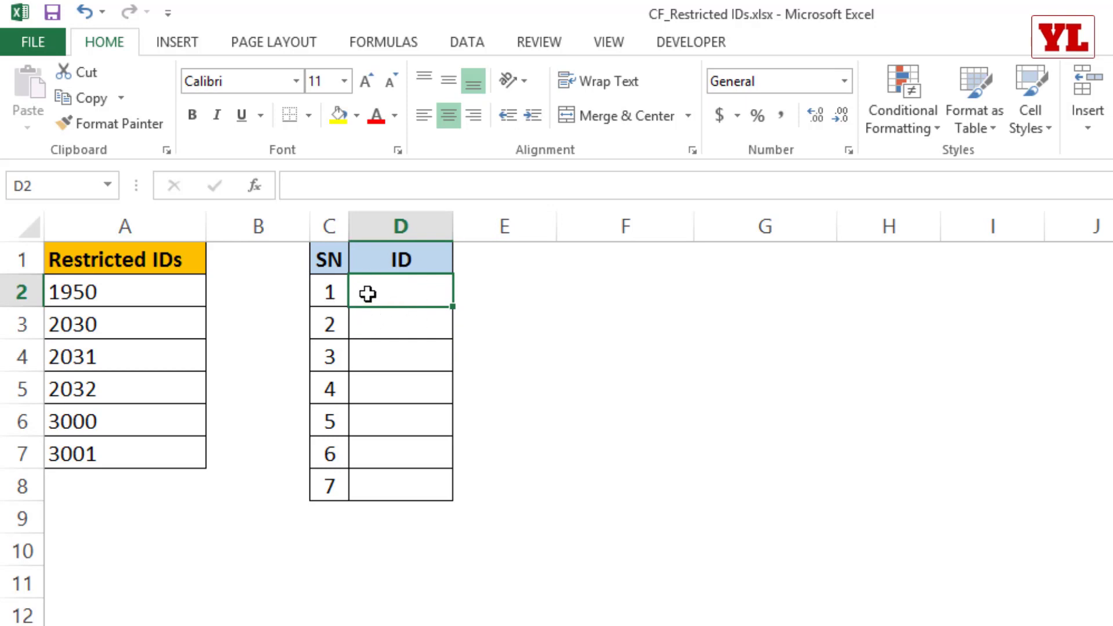
pyautogui.moveTo(121, 293); pyautogui.dragTo(116, 452)
pyautogui.click(416, 298)
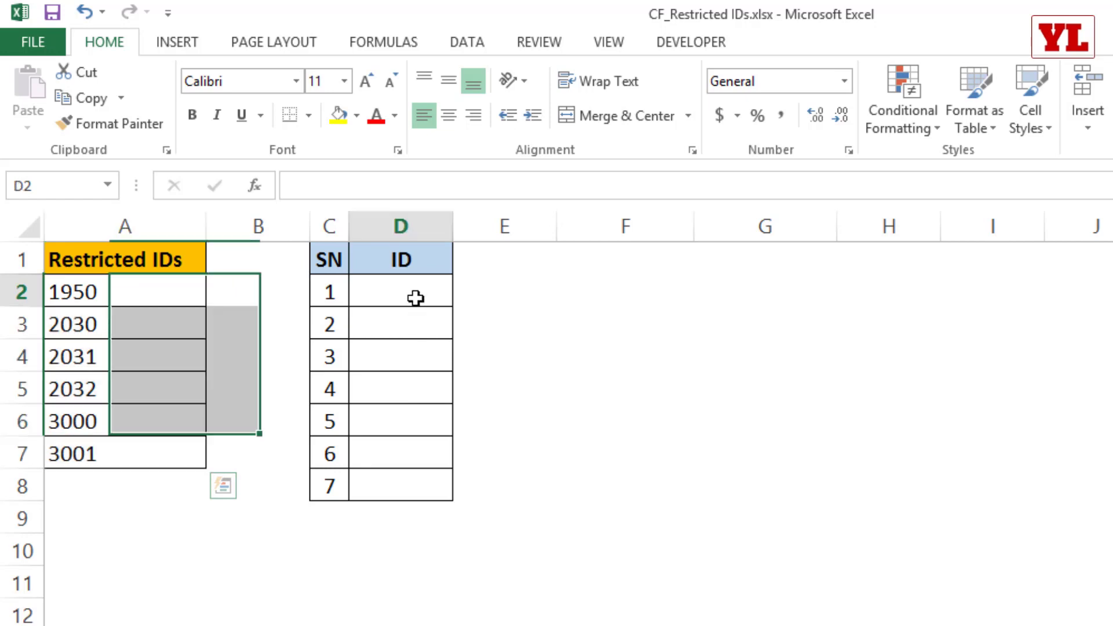
# Start a new conditional formatting rule for D2:D8 that uses a formula to determine which cells to format
pyautogui.moveTo(415, 297); pyautogui.dragTo(406, 486)
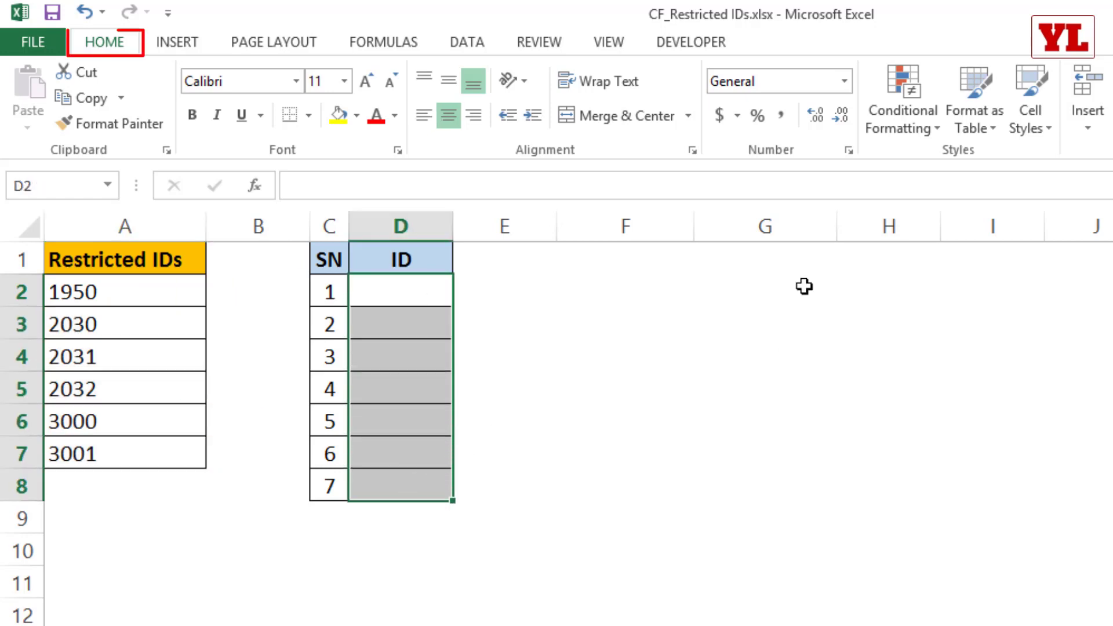
pyautogui.click(894, 125)
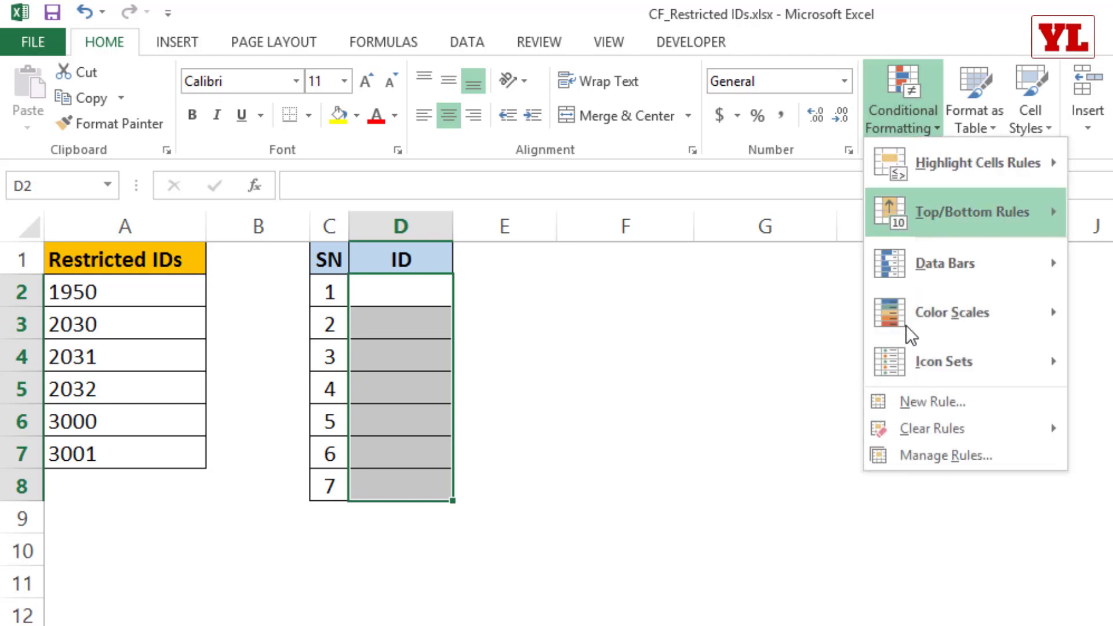
pyautogui.click(906, 406)
pyautogui.click(369, 200)
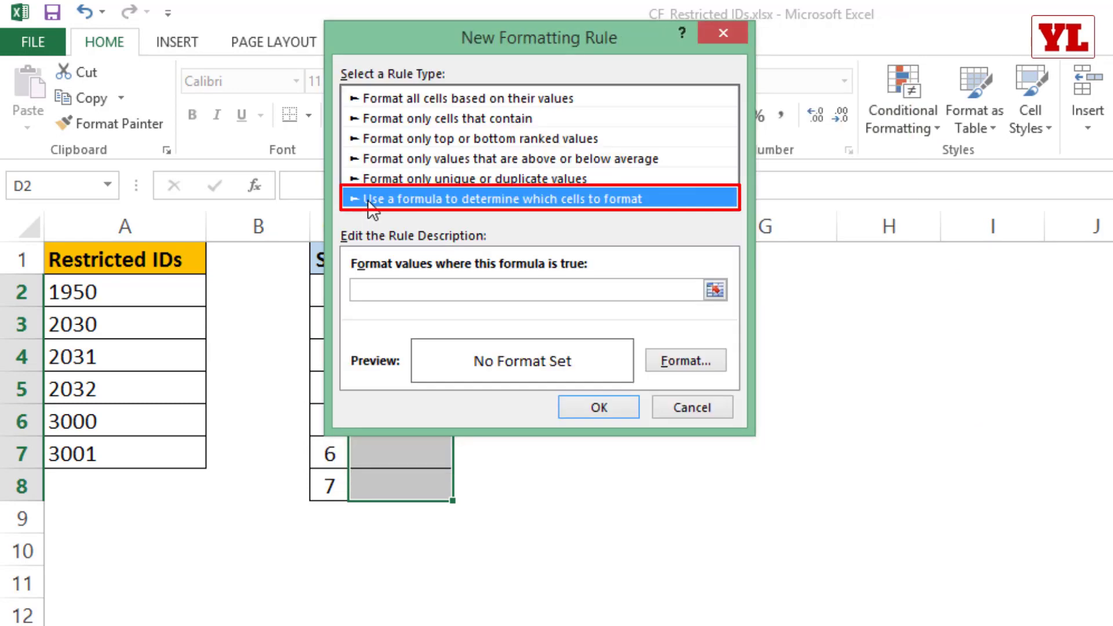
pyautogui.moveTo(486, 40); pyautogui.dragTo(653, 46)
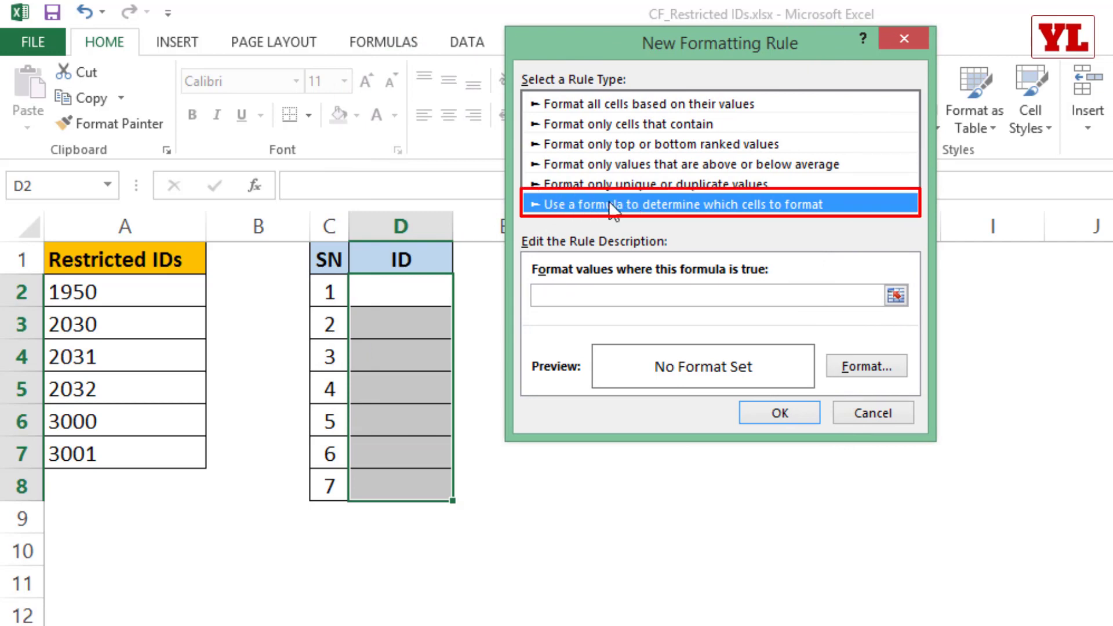
# Enter the rule formula =countifs($A$2:$A$7,$D2)>0, with the restricted list fully absolute and only the column of D2 locked
pyautogui.click(606, 296)
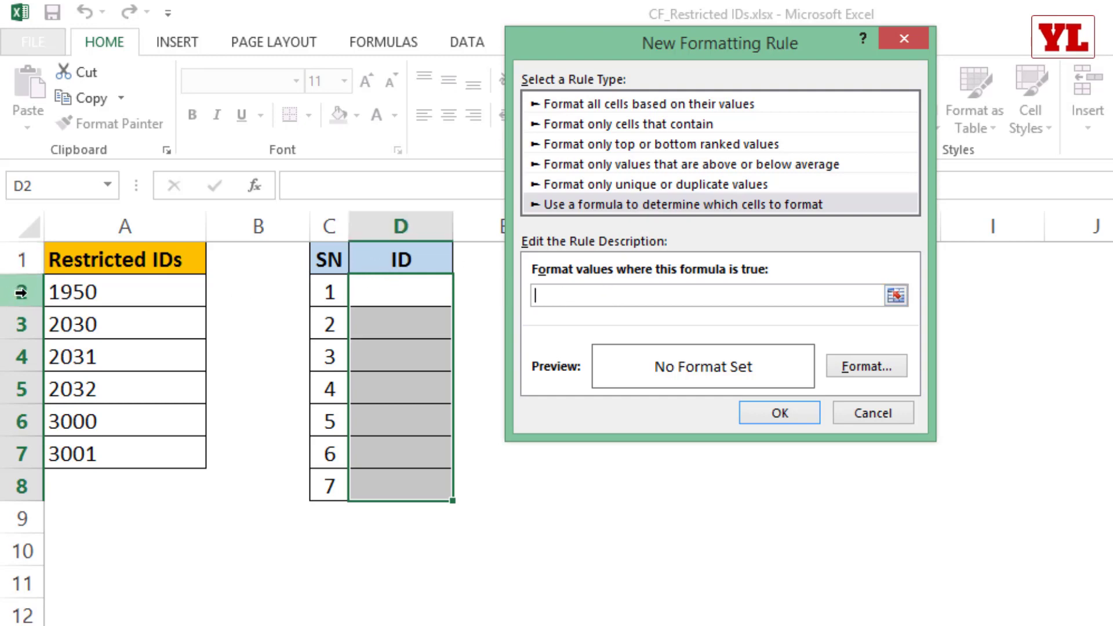
pyautogui.write('=')
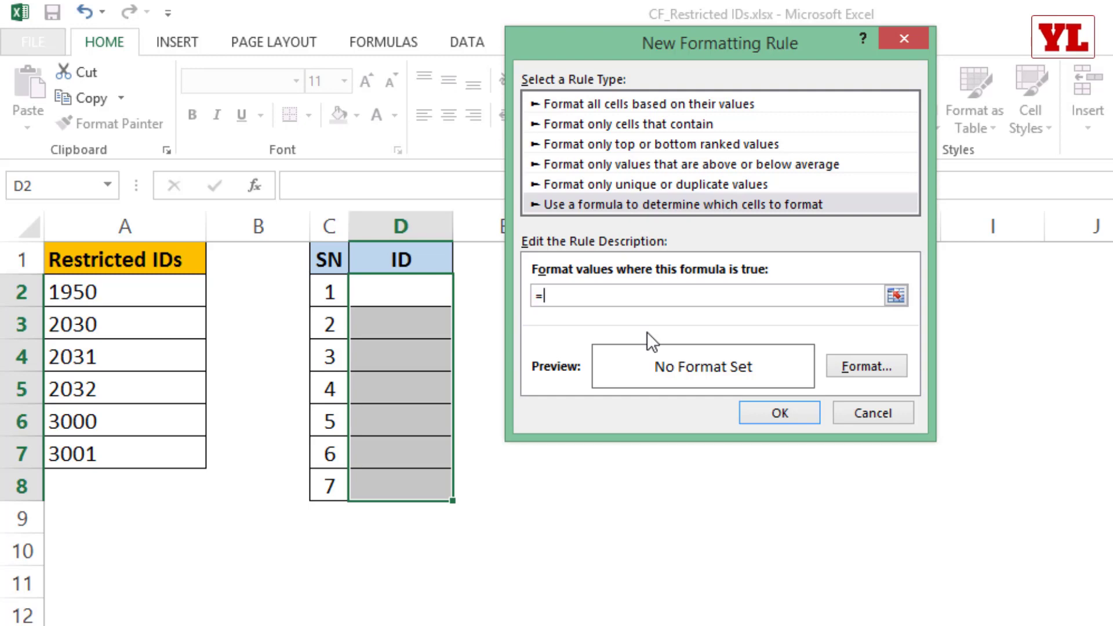
pyautogui.write('countifs(')
pyautogui.moveTo(116, 294); pyautogui.dragTo(119, 458)
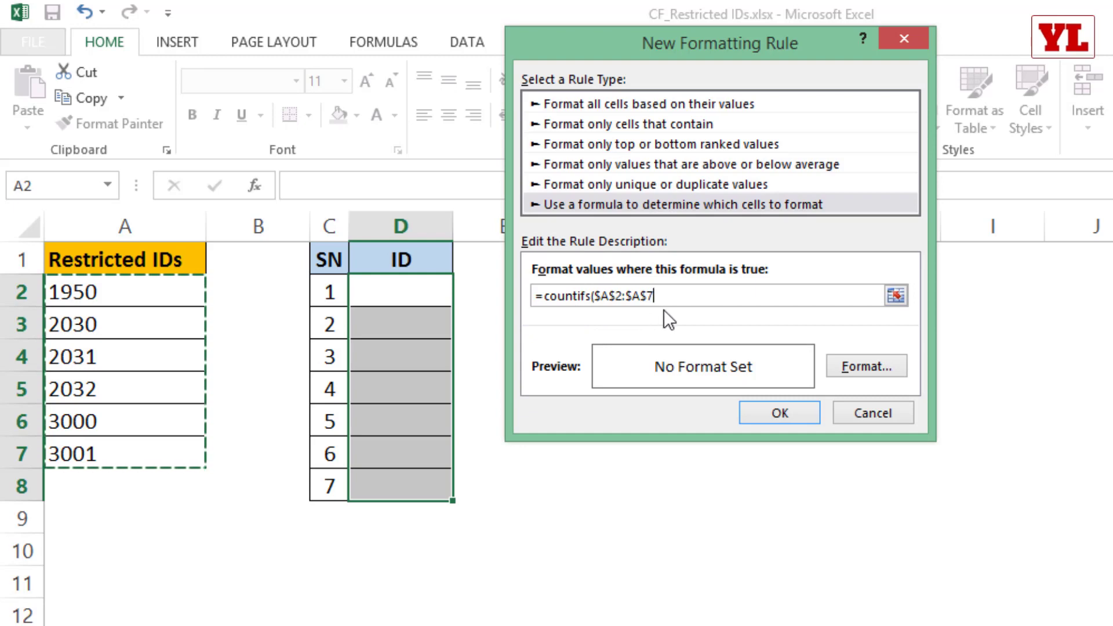
pyautogui.write(',')
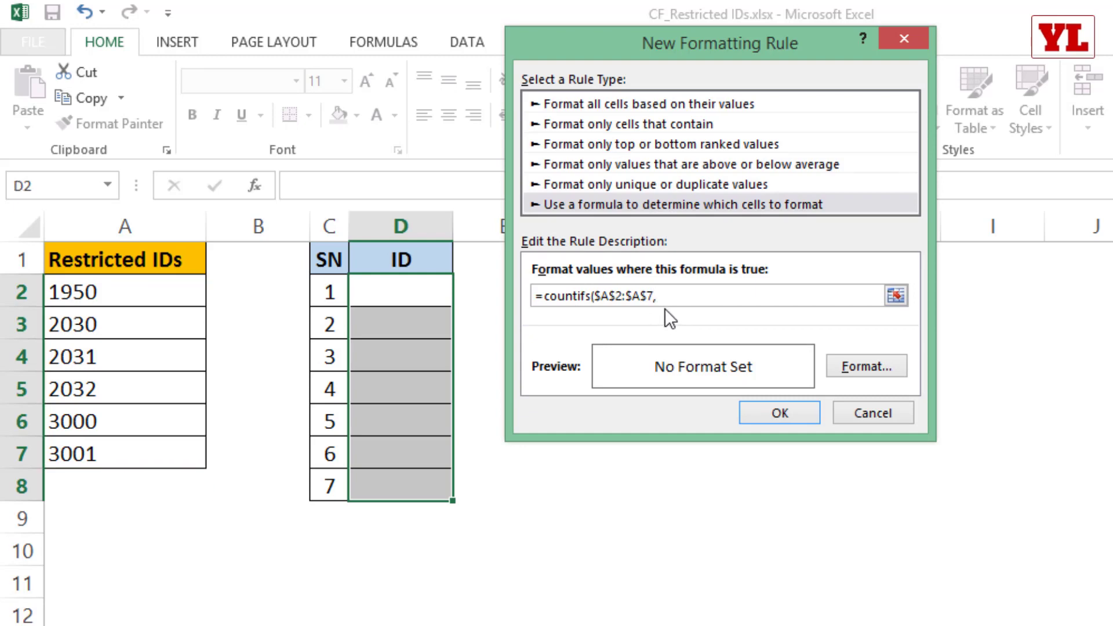
pyautogui.click(394, 290)
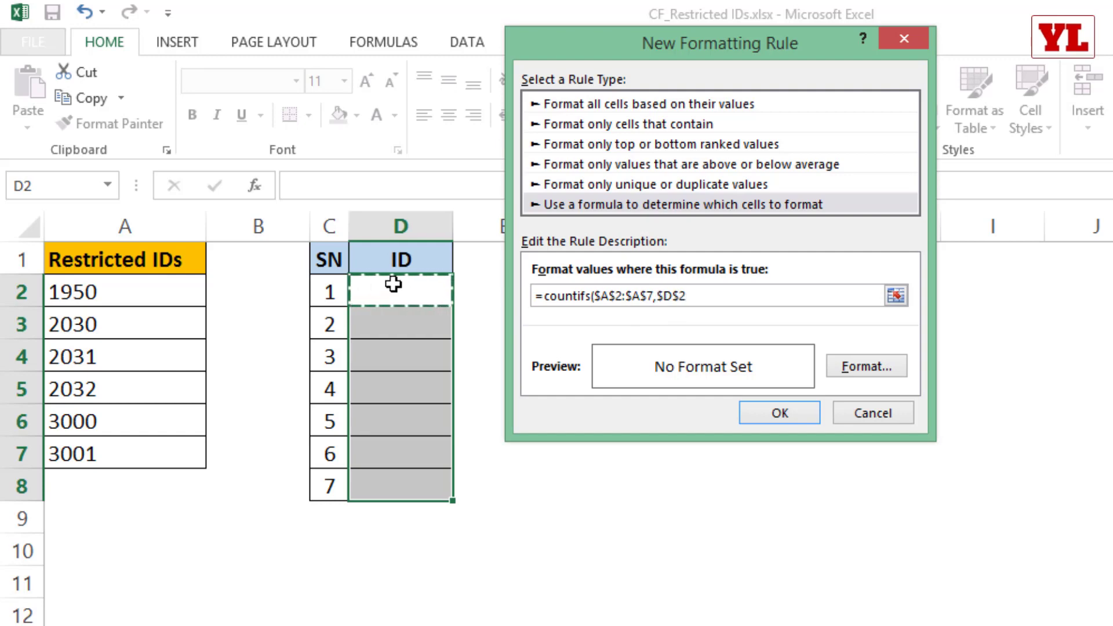
pyautogui.click(405, 269)
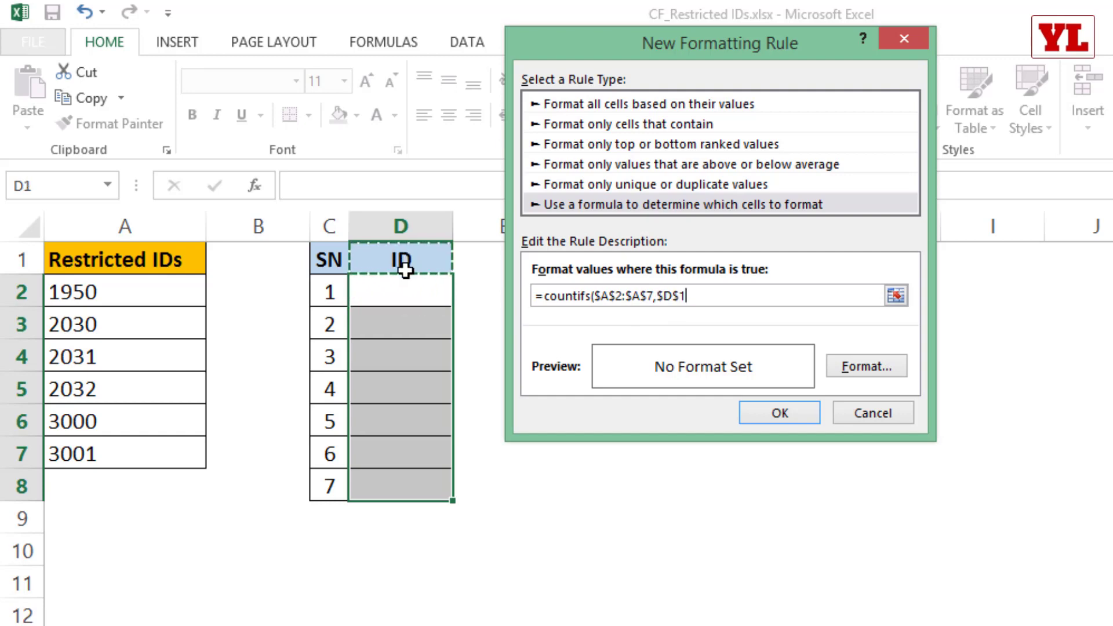
pyautogui.moveTo(398, 295); pyautogui.dragTo(402, 487)
pyautogui.click(387, 296)
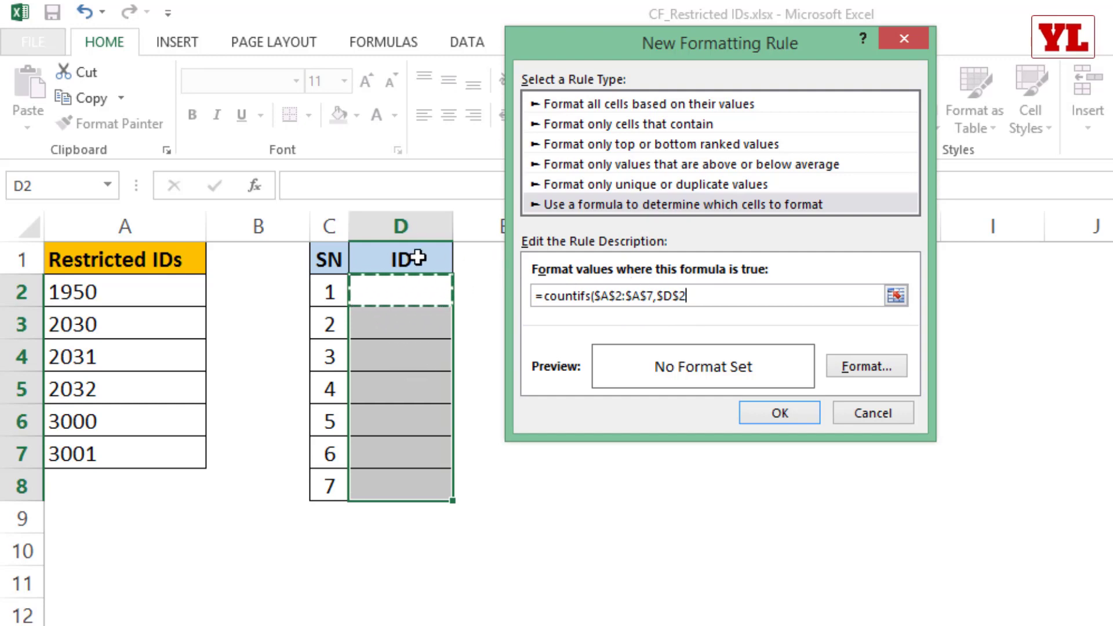
pyautogui.press('F4')
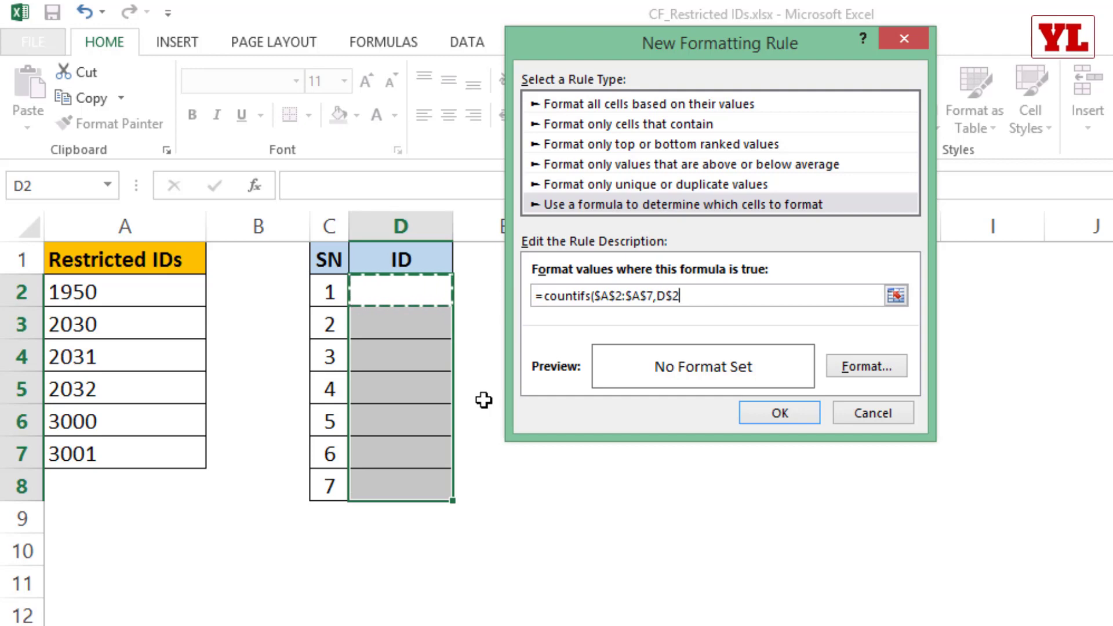
pyautogui.press('F4')
pyautogui.write(')>0')
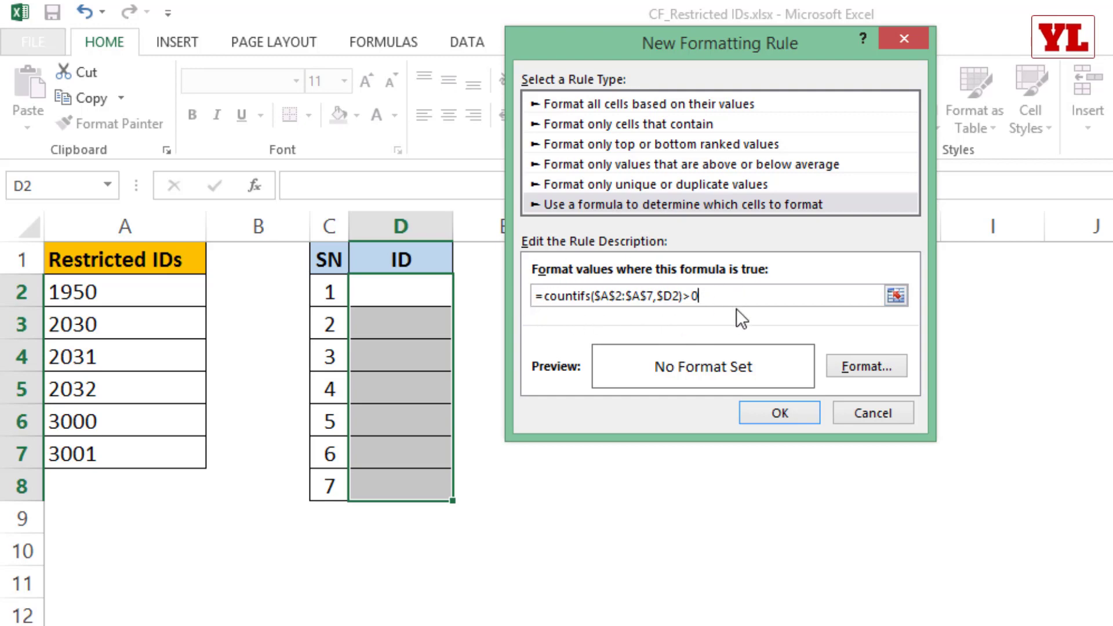
# Give the rule a light blue background fill and apply it to the ID cells
pyautogui.click(875, 365)
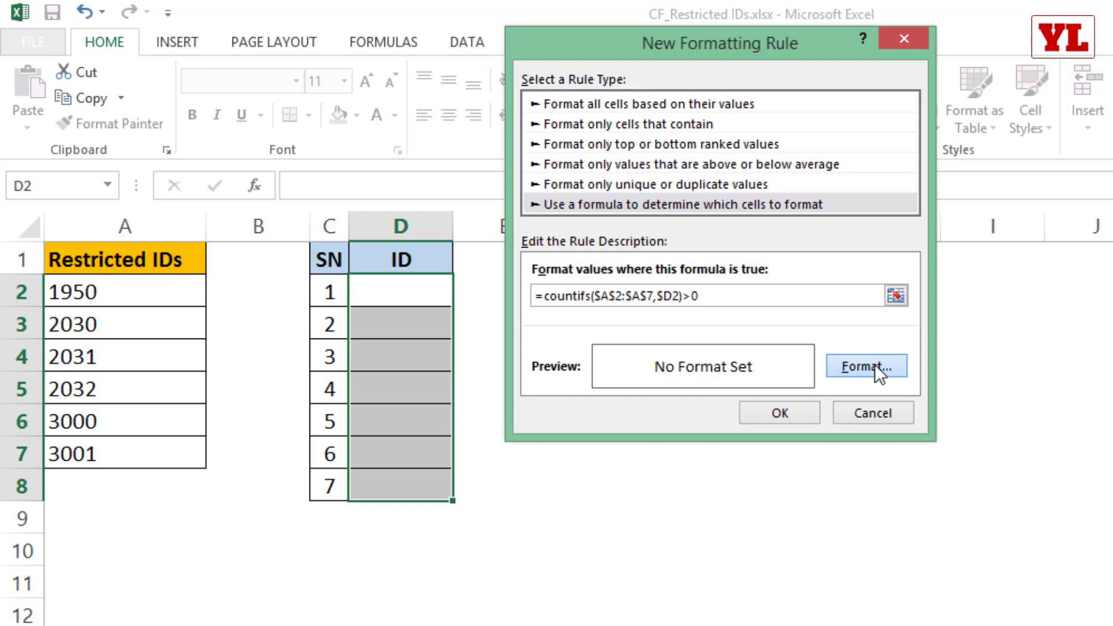
pyautogui.click(874, 364)
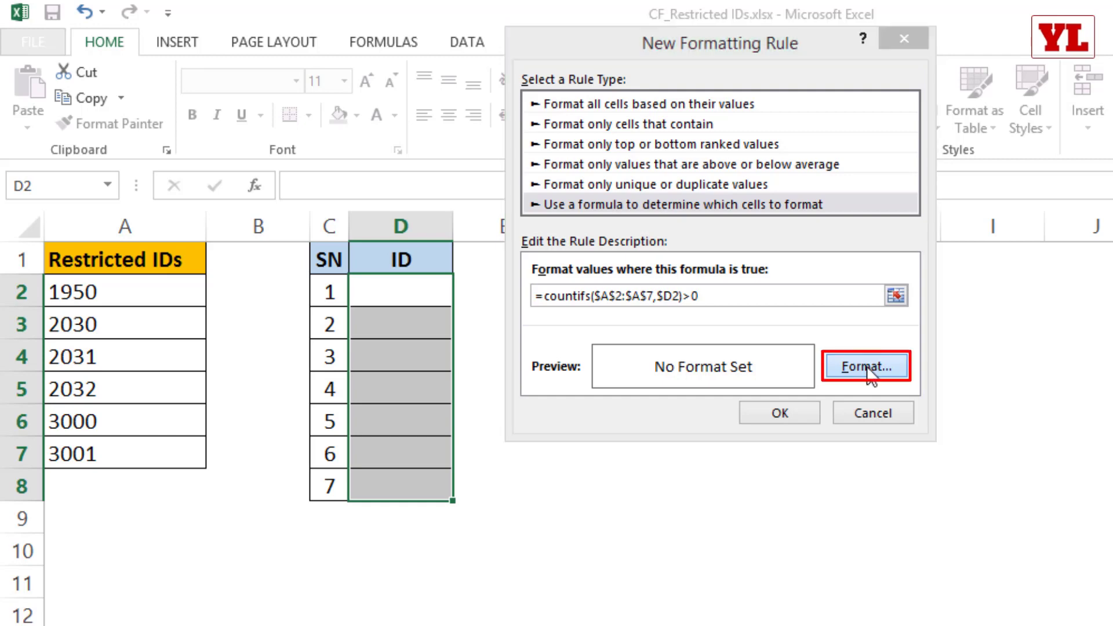
pyautogui.click(547, 51)
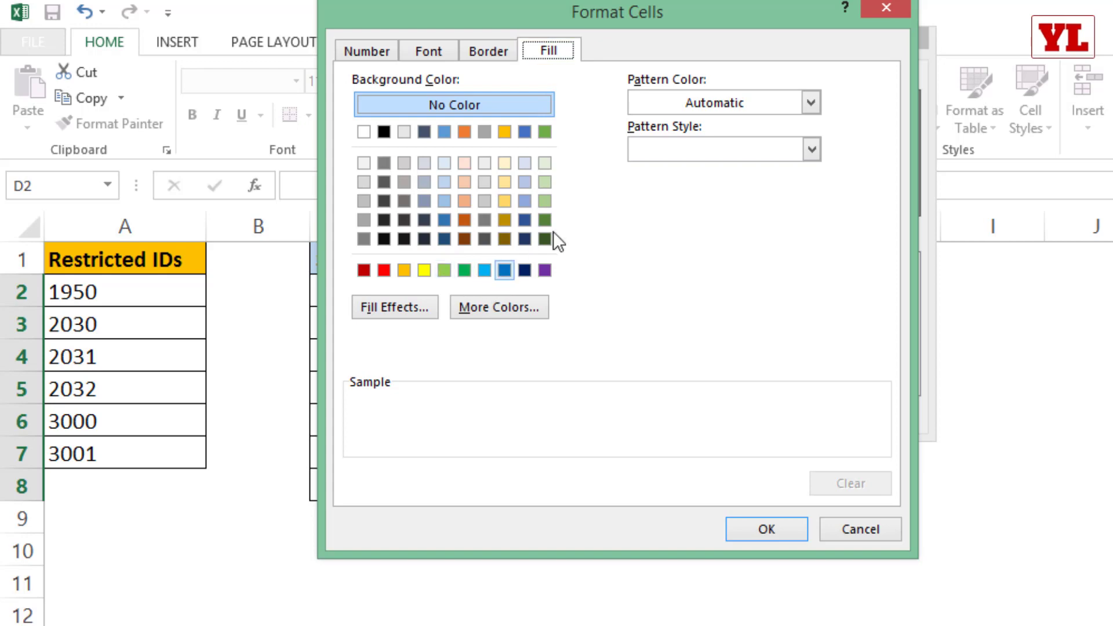
pyautogui.click(524, 200)
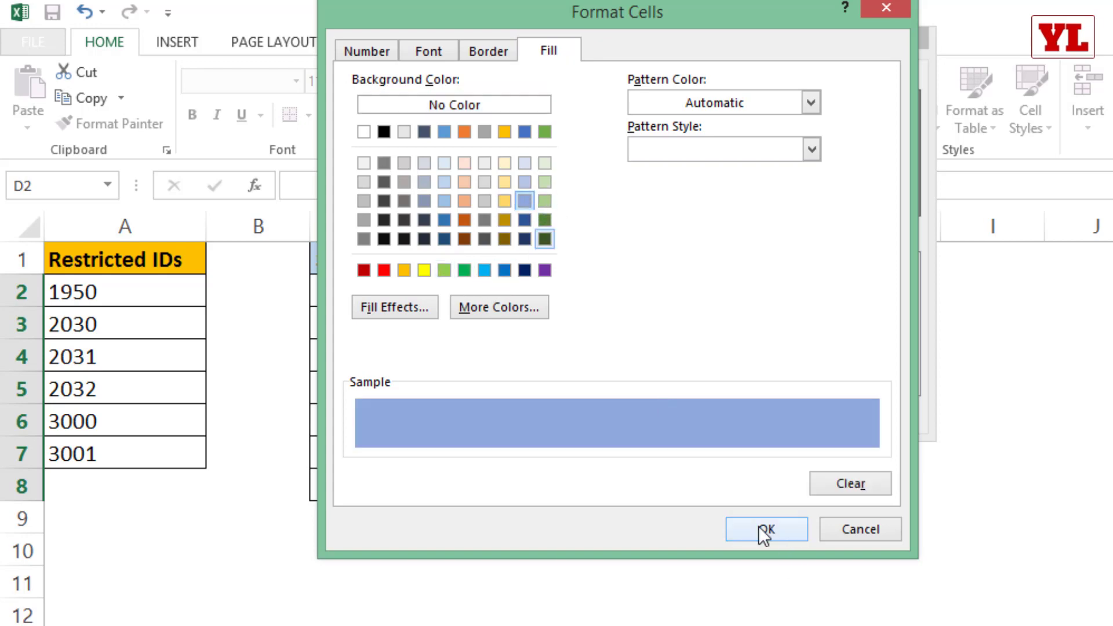
pyautogui.click(764, 531)
pyautogui.click(761, 413)
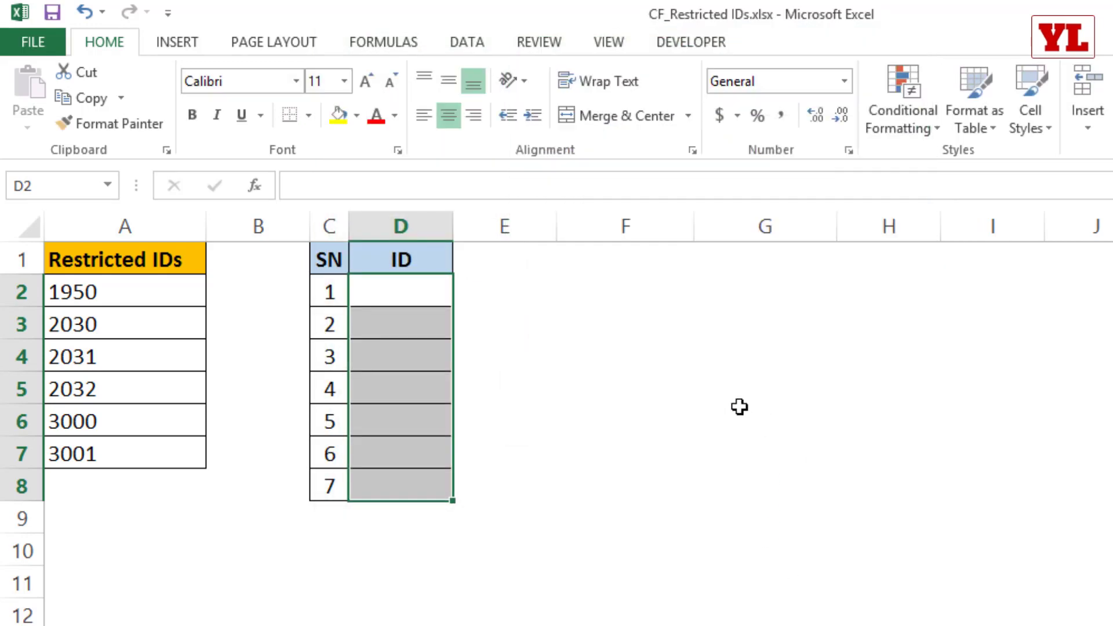
# Test the rule with restricted IDs by entering 1950, 2030 and 2031 in D2:D4
pyautogui.click(417, 294)
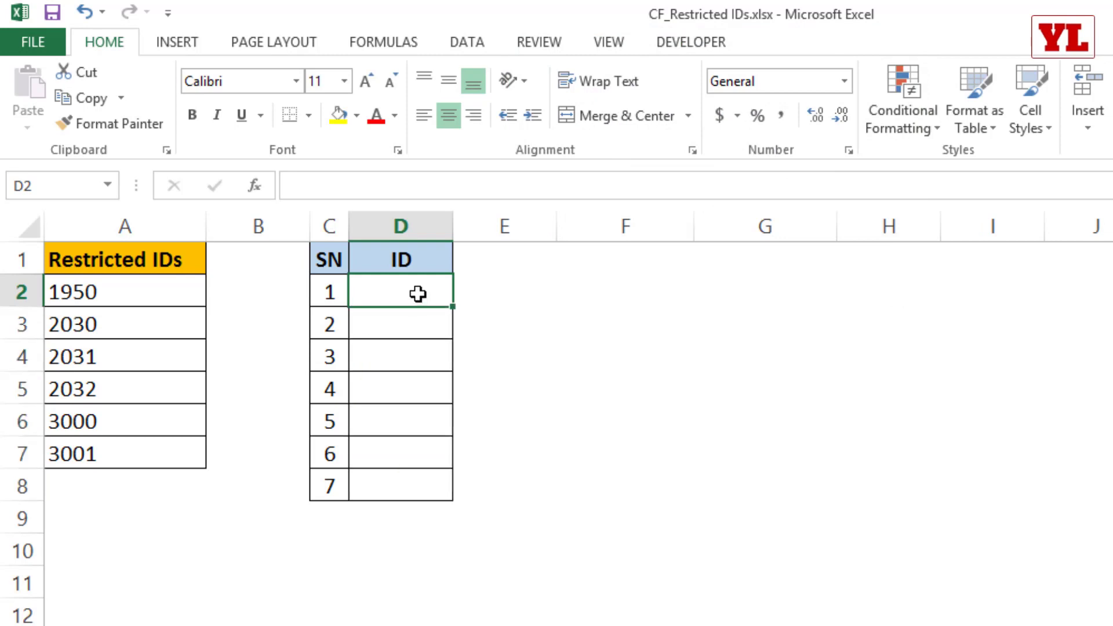
pyautogui.write('1950')
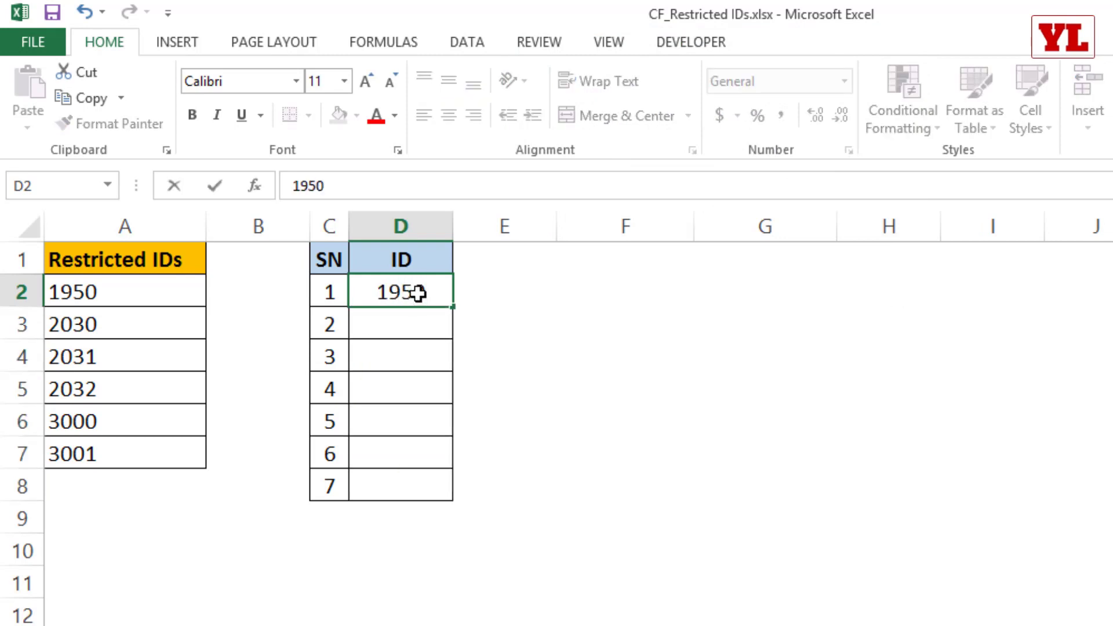
pyautogui.press('Return')
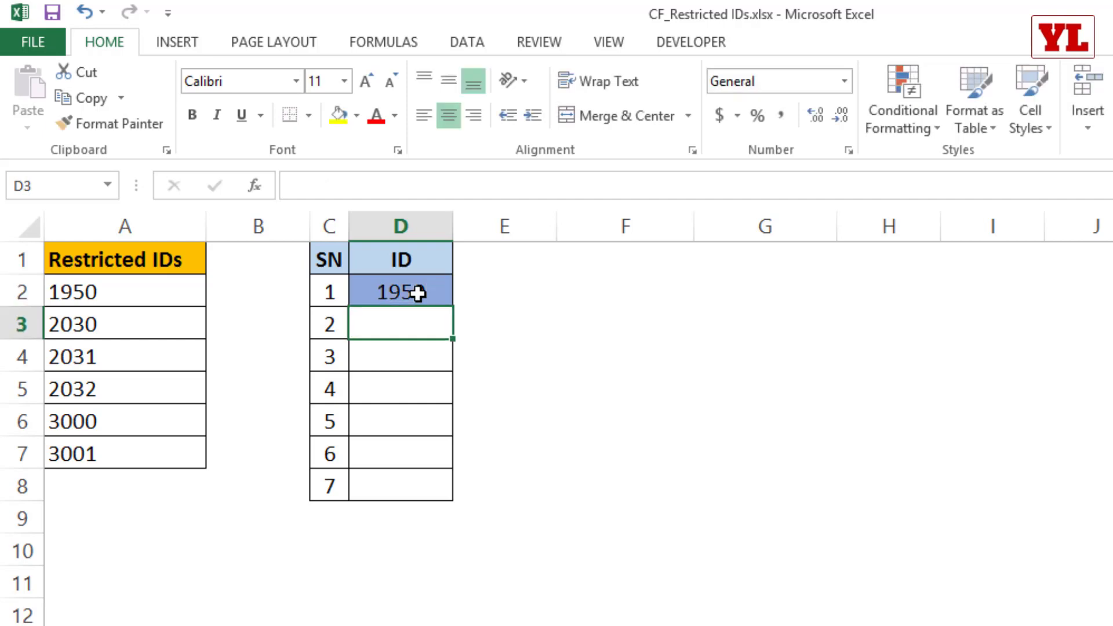
pyautogui.write('2030')
pyautogui.press('Return')
pyautogui.write('2031')
pyautogui.press('Return')
# Test the rule with unrestricted IDs by entering 2209 in D5 and 1209 in D6
pyautogui.write('2')
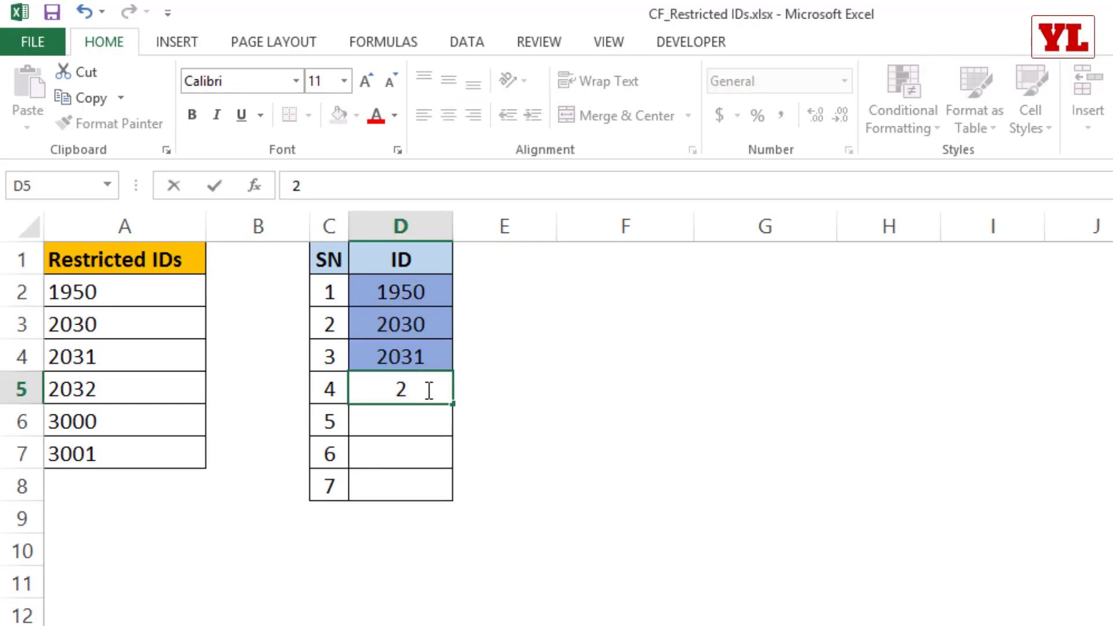
pyautogui.write('209')
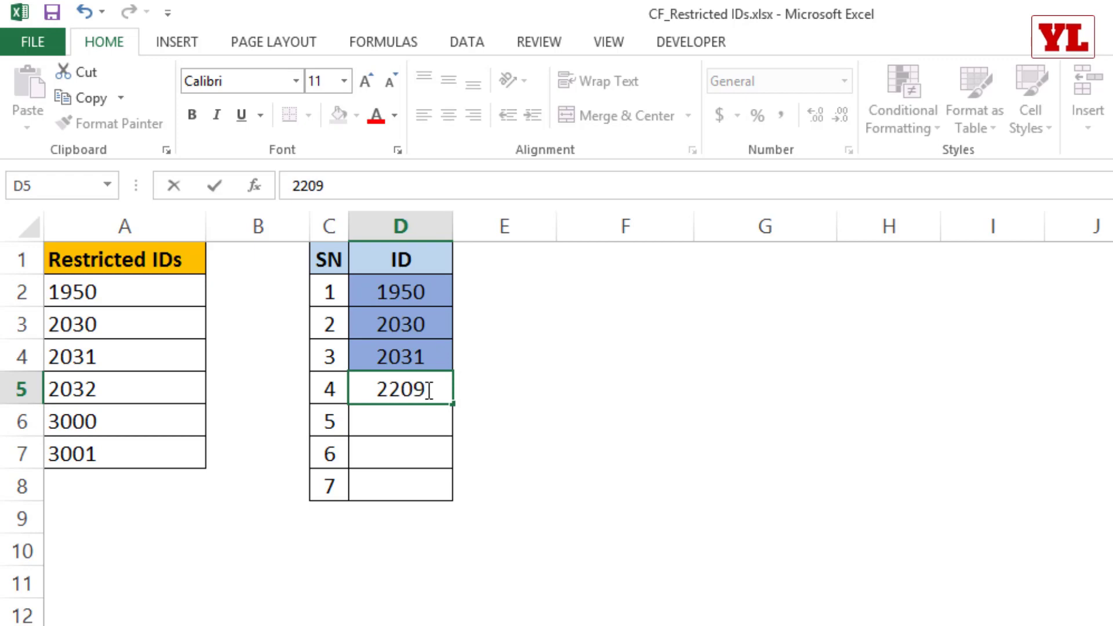
pyautogui.press('Return')
pyautogui.write('120')
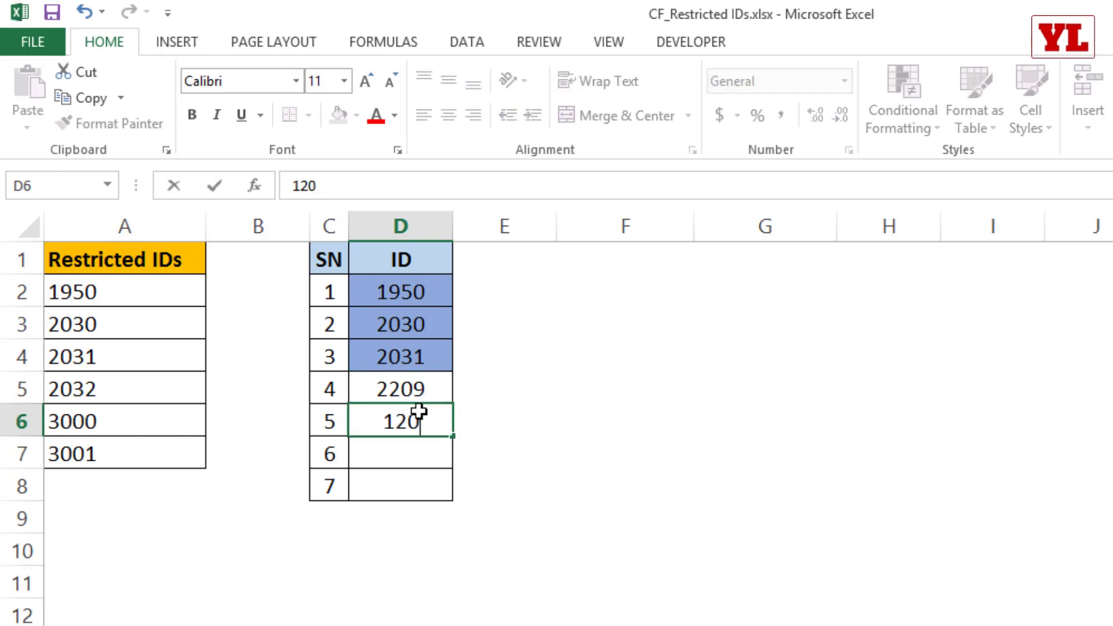
pyautogui.write('9')
pyautogui.press('Tab')
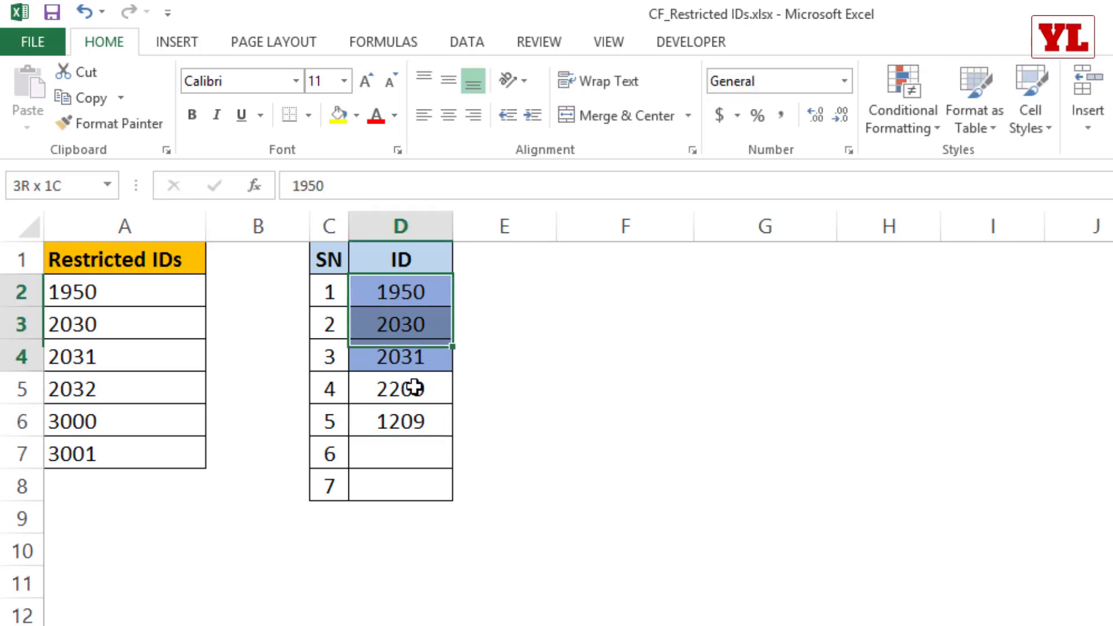